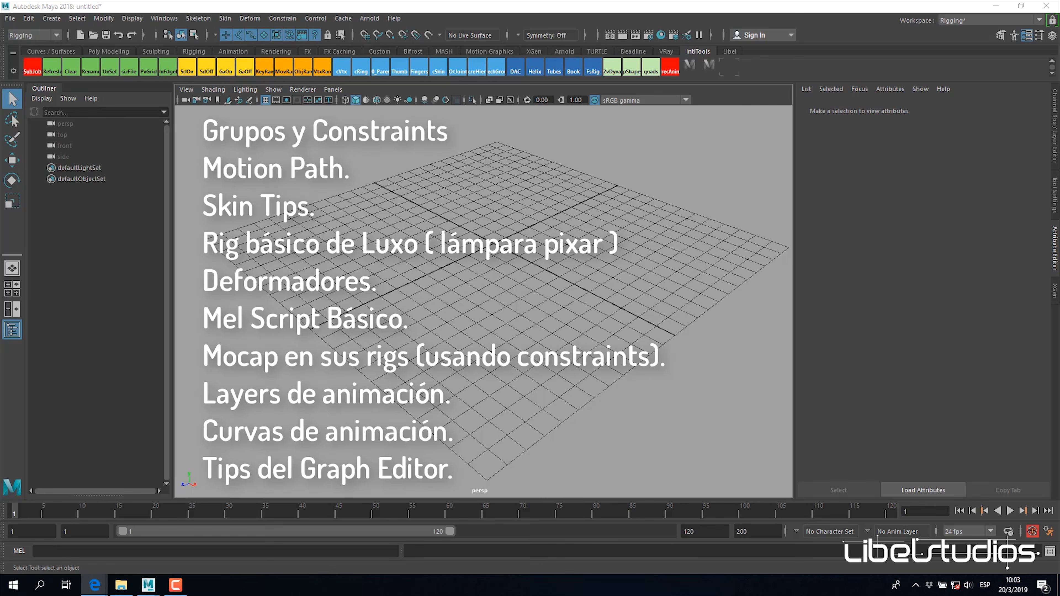
left_click_drag(530, 215, 506, 278, "alt")
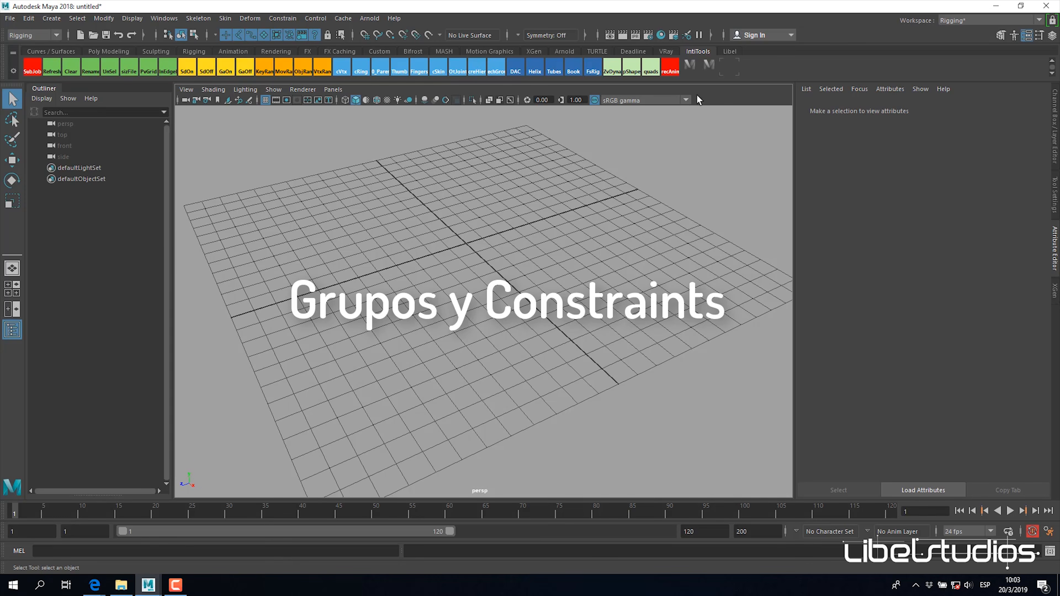
left_click_drag(525, 239, 517, 266, "alt")
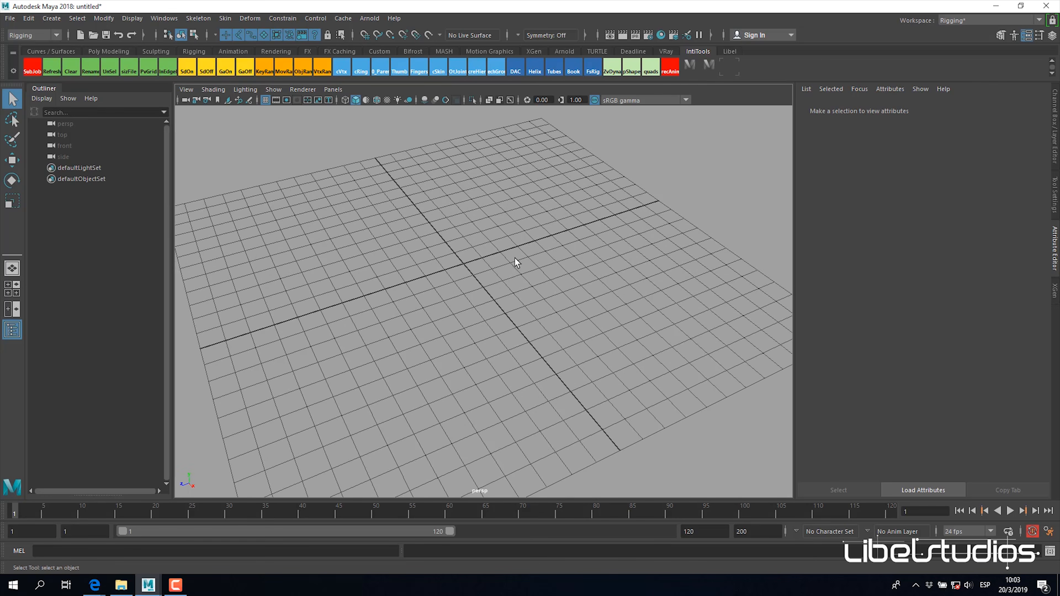
left_click_drag(523, 261, 460, 266, "alt")
left_click_drag(577, 316, 525, 293, "alt")
right_click(534, 216, "shift")
right_click_drag(534, 216, 533, 246, "shift")
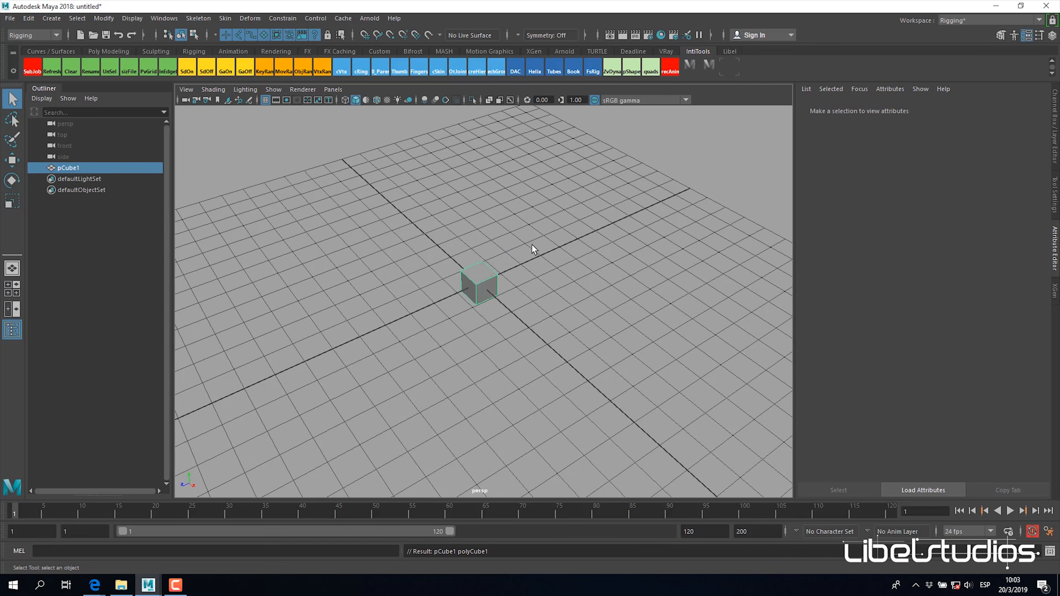
scroll(542, 281, "up", 3)
scroll(567, 263, "down", 2)
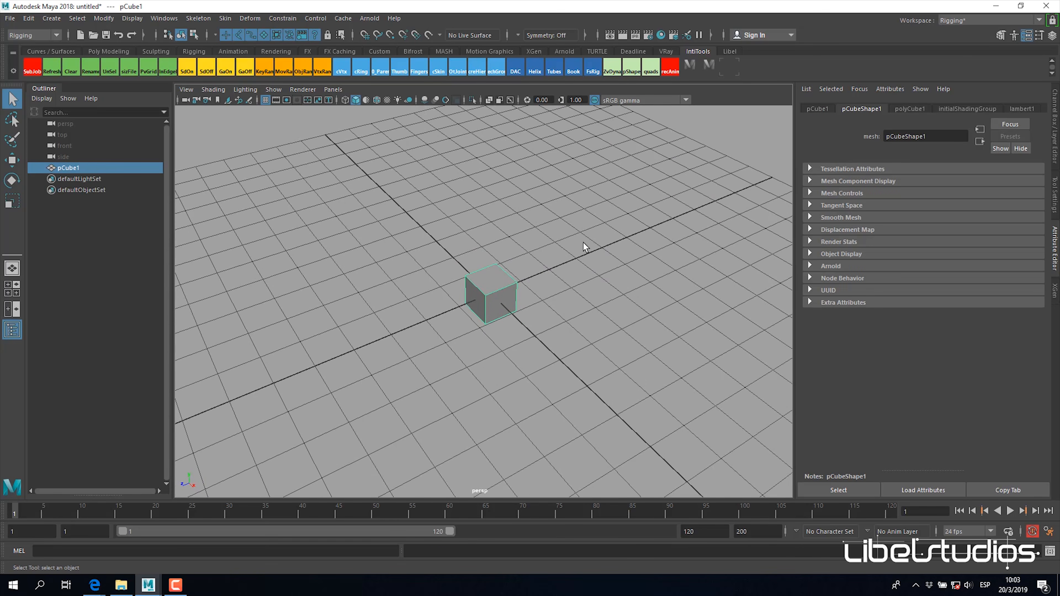
left_click(575, 276)
key("ctrl+z")
key("ctrl+z")
right_click(519, 241, "shift")
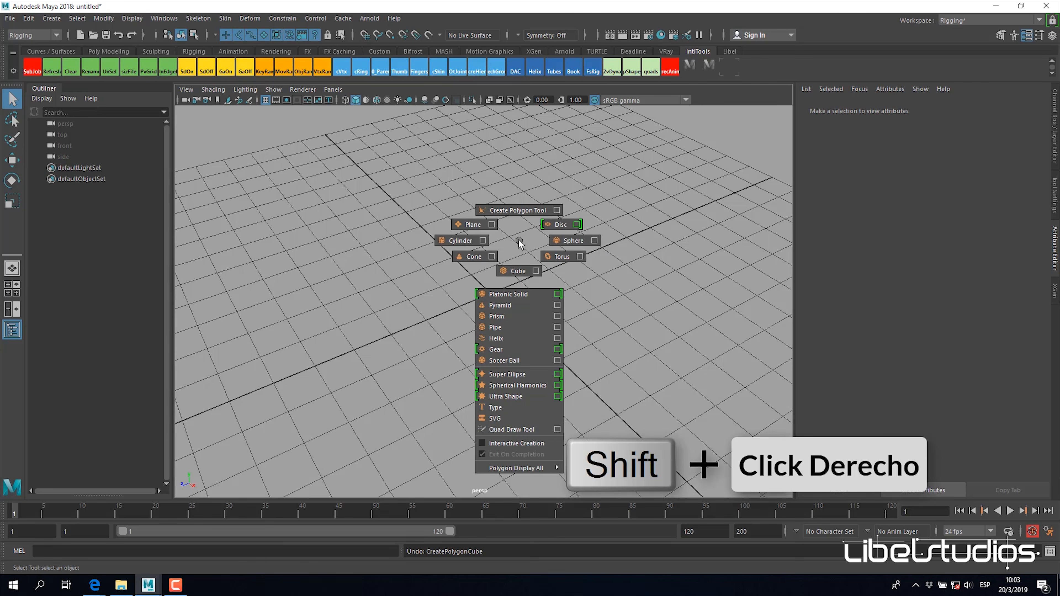
right_click_drag(520, 244, 522, 276, "shift")
scroll(551, 297, "up", 2)
key("ctrl+z")
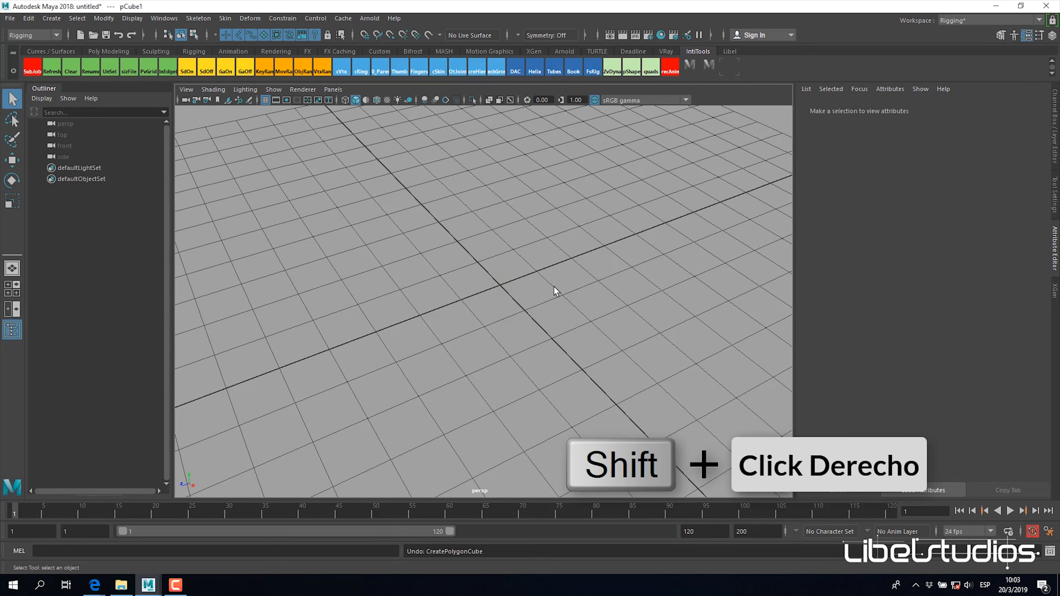
Step: Create a polygon cube at the grid origin with Interactive Creation turned off
left_click(100, 21)
mouse_move(68, 19)
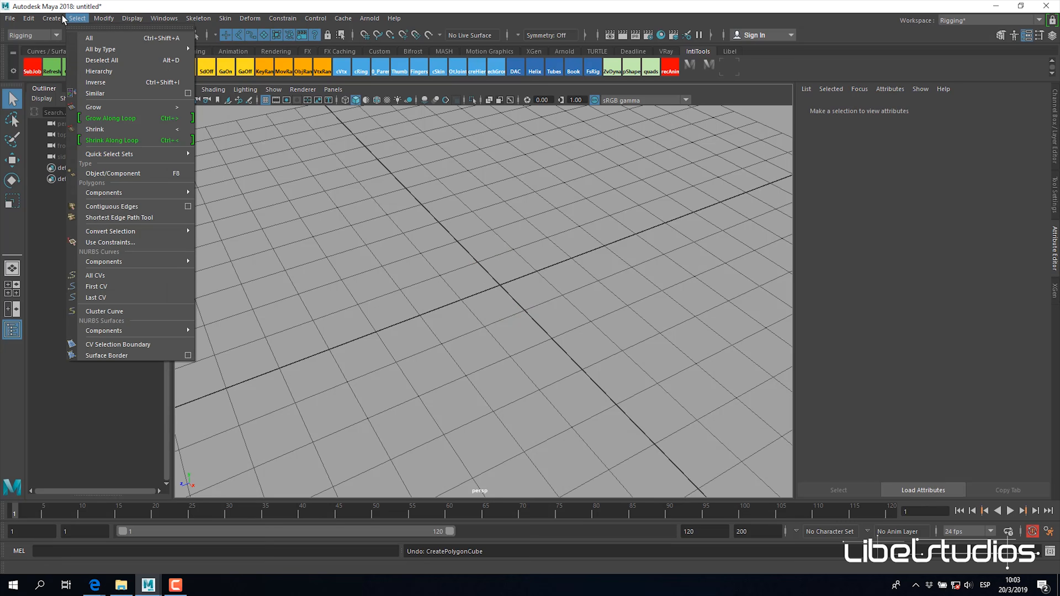
mouse_move(104, 56)
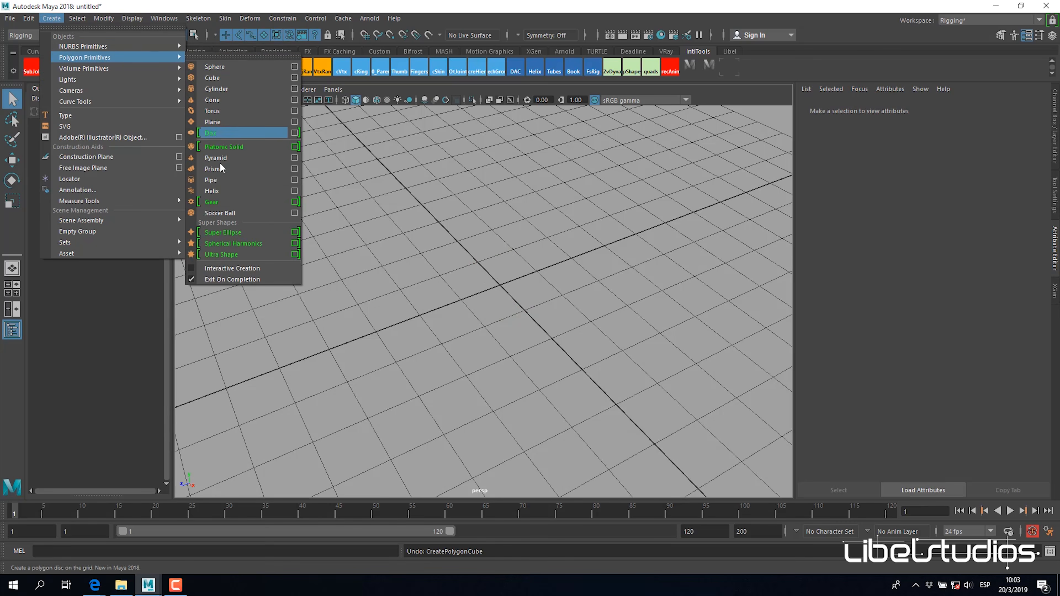
left_click(239, 269)
right_click_drag(506, 251, 505, 283, "shift")
right_click_drag(481, 385, 504, 288, "shift")
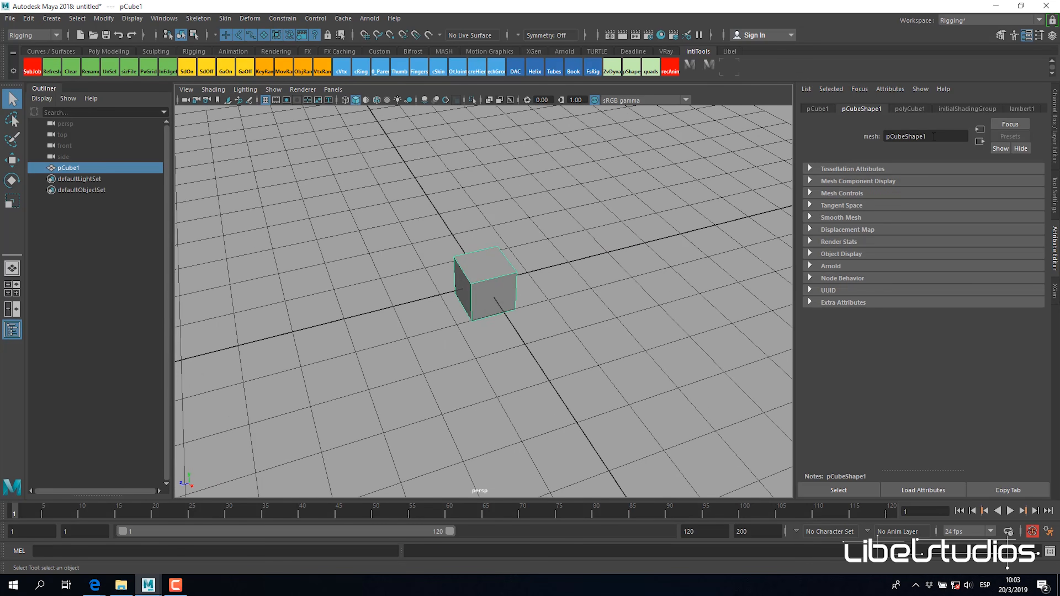
Step: Show the cube's channels in the Channel Box instead of the Attribute Editor
key("ctrl+a")
left_click_drag(633, 295, 670, 328, "alt")
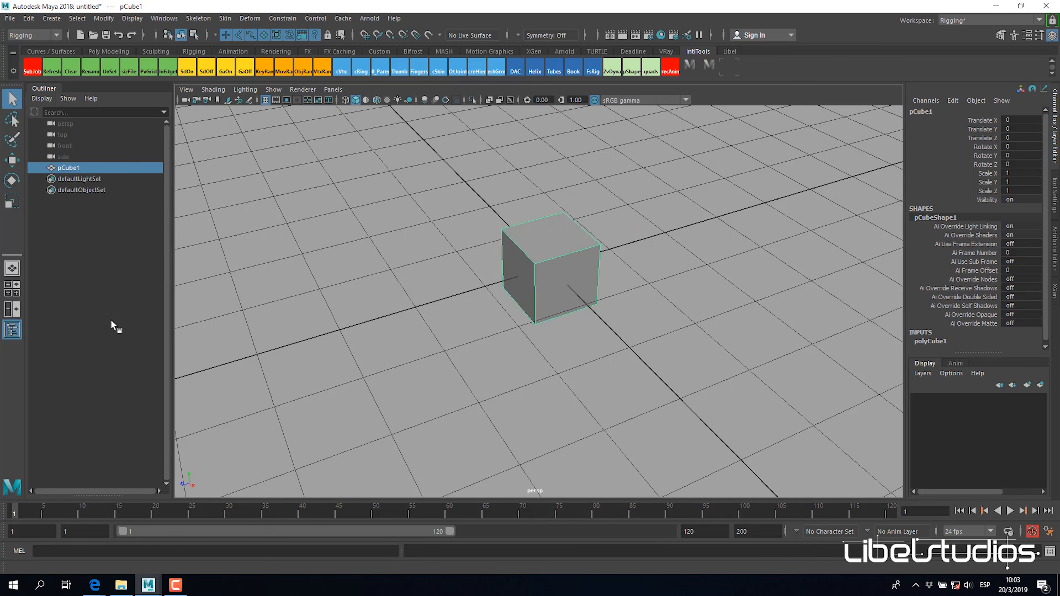
left_click_drag(598, 272, 610, 289, "alt")
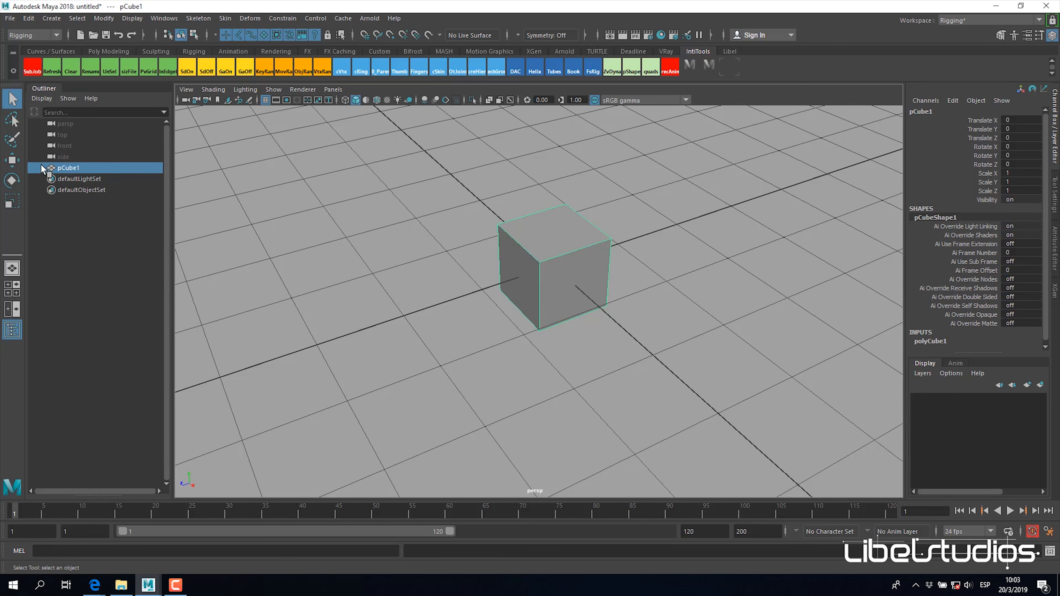
left_click_drag(704, 302, 679, 294, "alt")
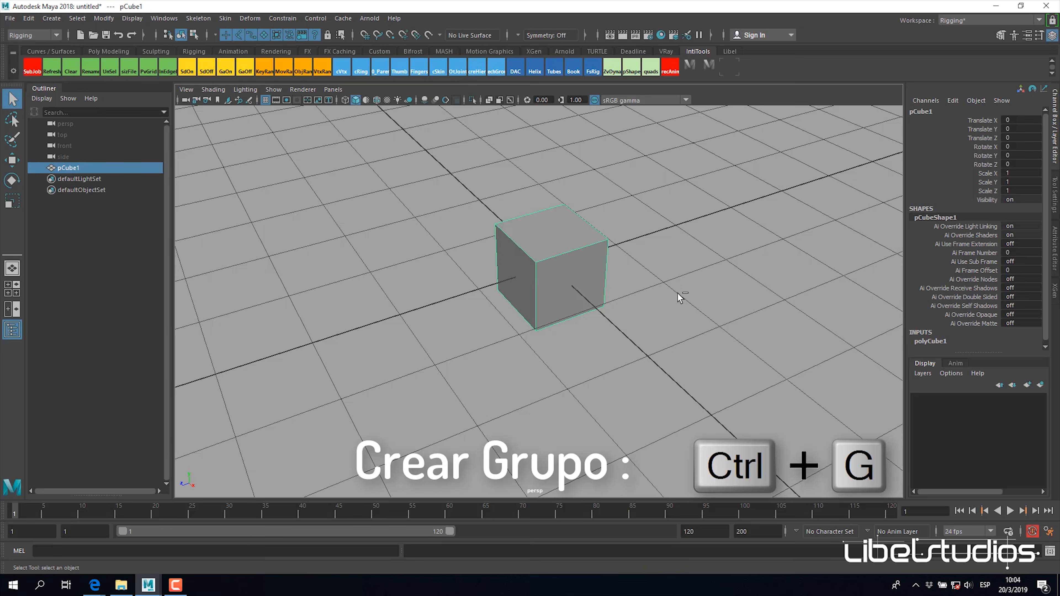
Step: Group the cube and expand the new group to show the cube inside it
key("ctrl+g")
left_click(41, 167)
left_click_drag(631, 246, 577, 291, "alt")
Step: Move the group along Z by setting its Translate Z to 3
key("w")
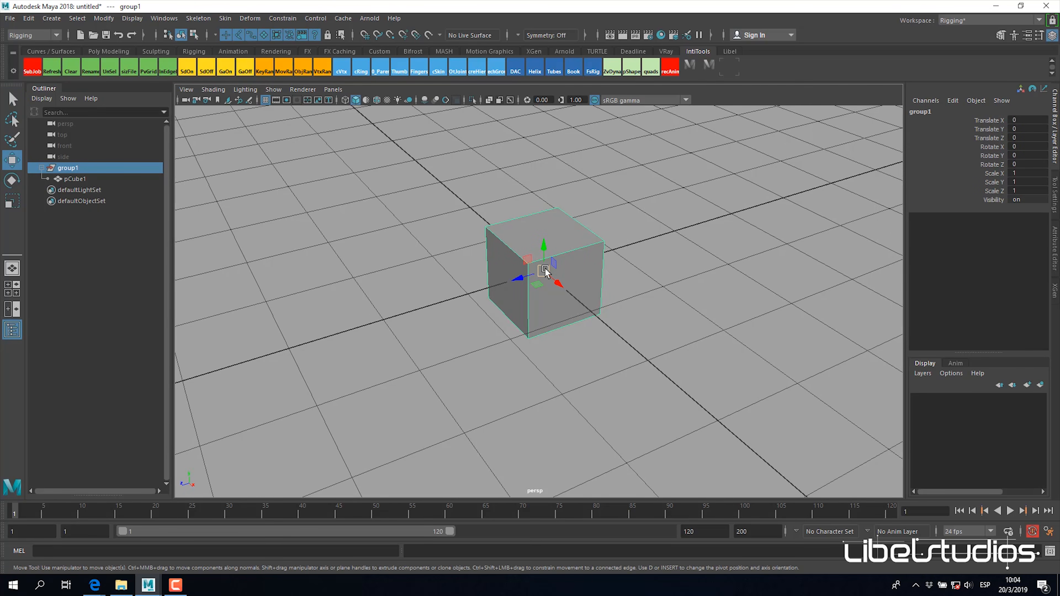
left_click_drag(658, 251, 766, 249, "alt")
left_click(1014, 140)
type("3")
key("Return")
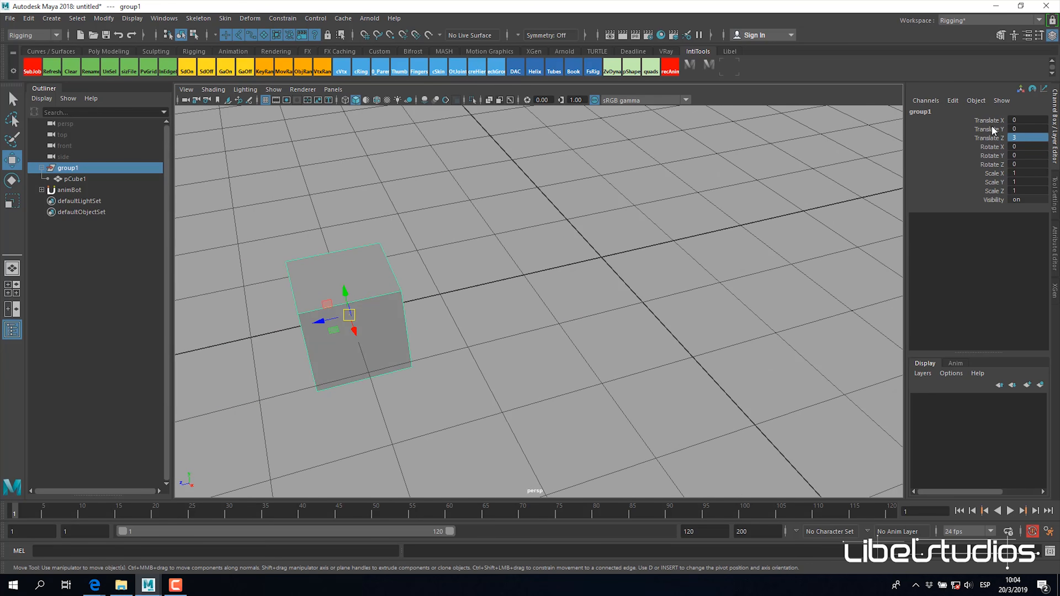
Step: Unparent pCube1 from group1 so that it sits at the top level of the scene
left_click_drag(621, 302, 667, 274, "alt")
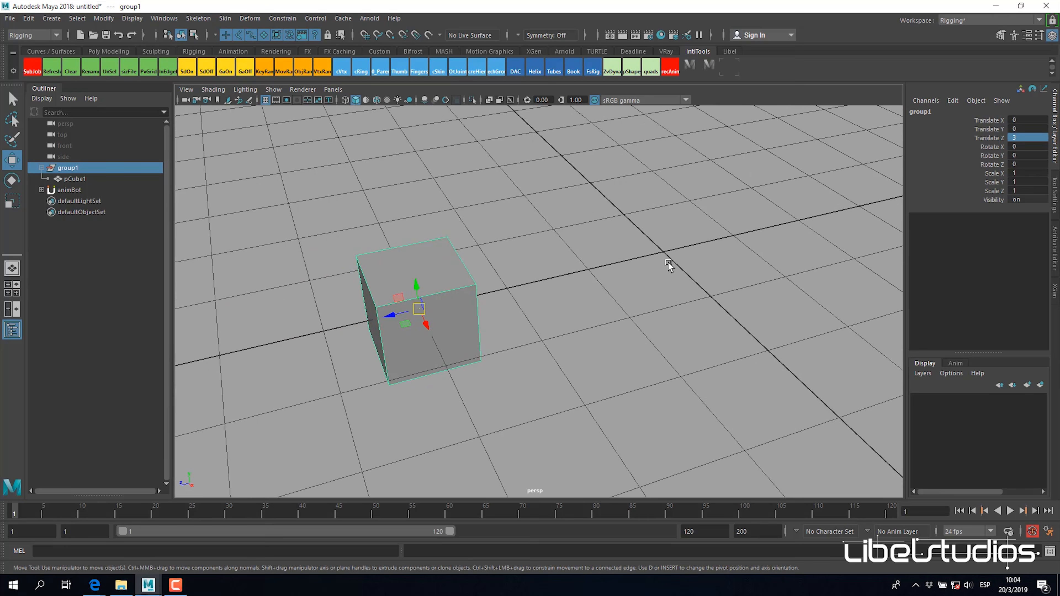
right_click_drag(706, 254, 668, 251, "alt")
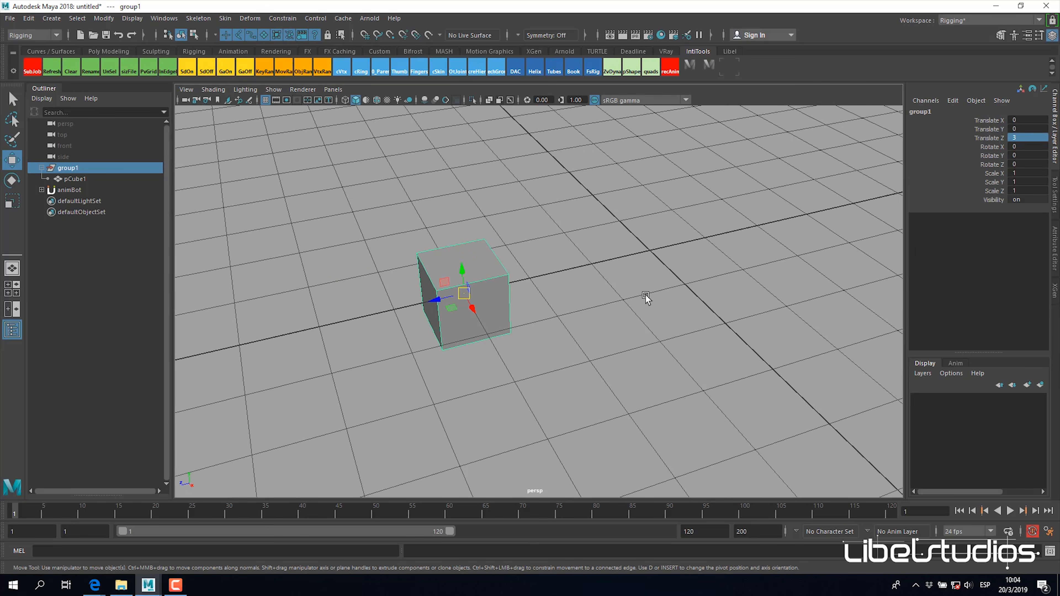
left_click_drag(644, 298, 702, 308, "alt")
left_click_drag(624, 330, 642, 307, "alt")
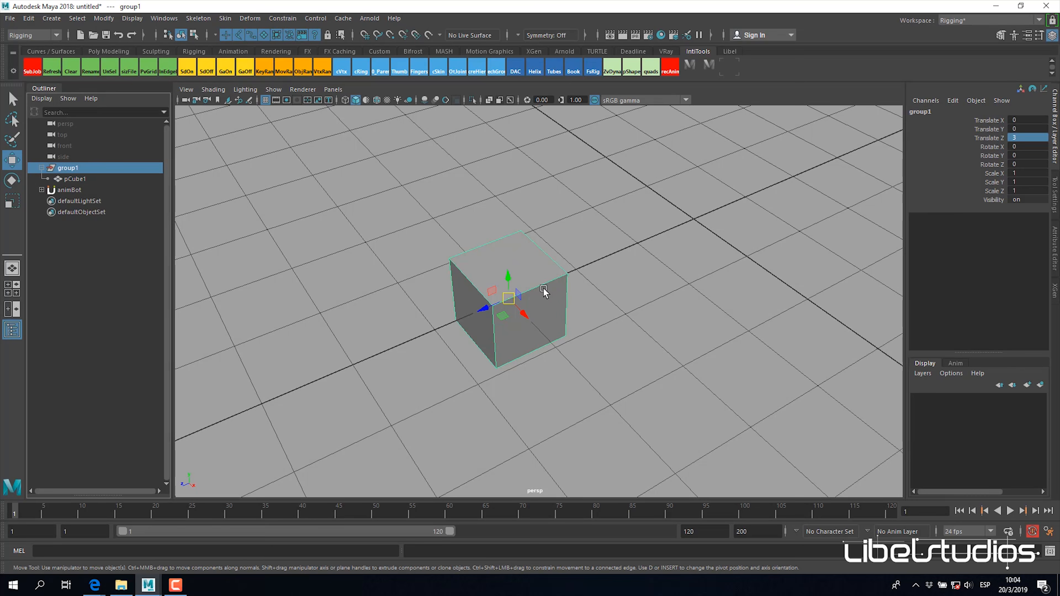
left_click_drag(641, 282, 534, 297, "alt")
left_click(89, 180)
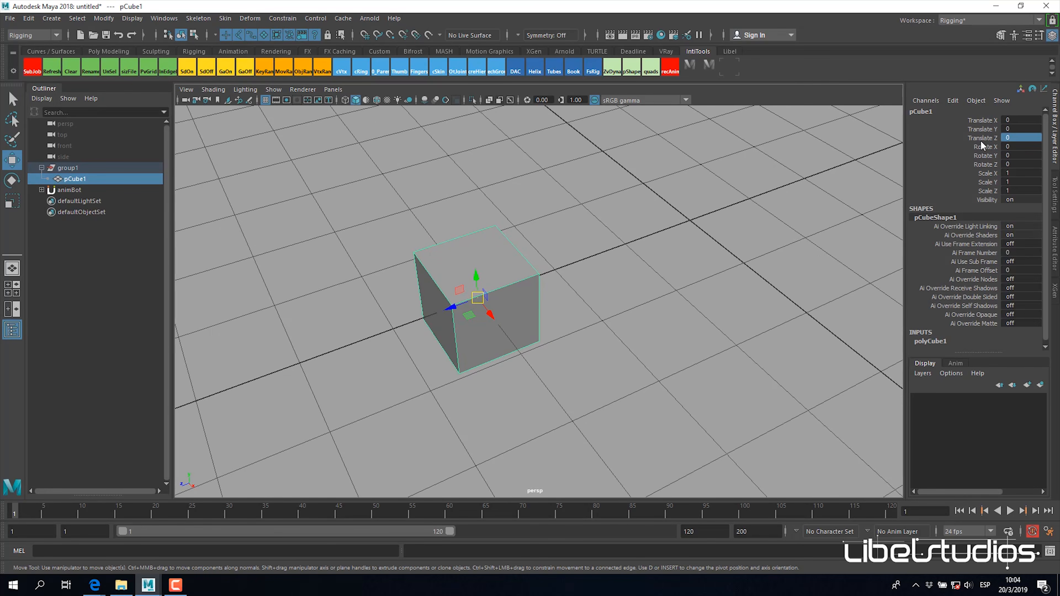
left_click_drag(471, 310, 587, 241, "alt")
left_click(634, 271)
left_click(405, 292)
left_click_drag(538, 317, 548, 313, "alt")
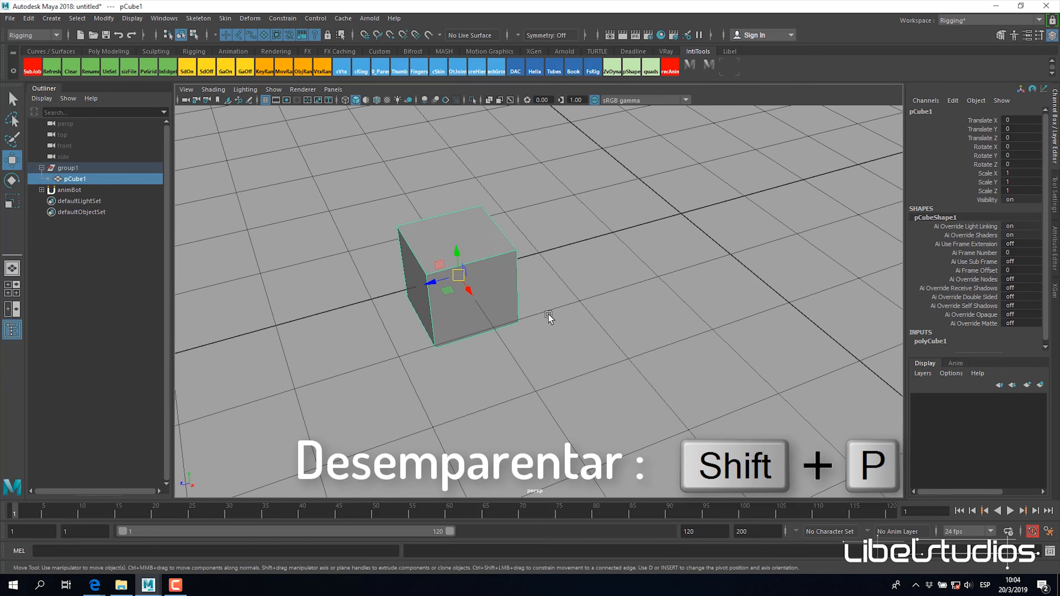
key("shift+p")
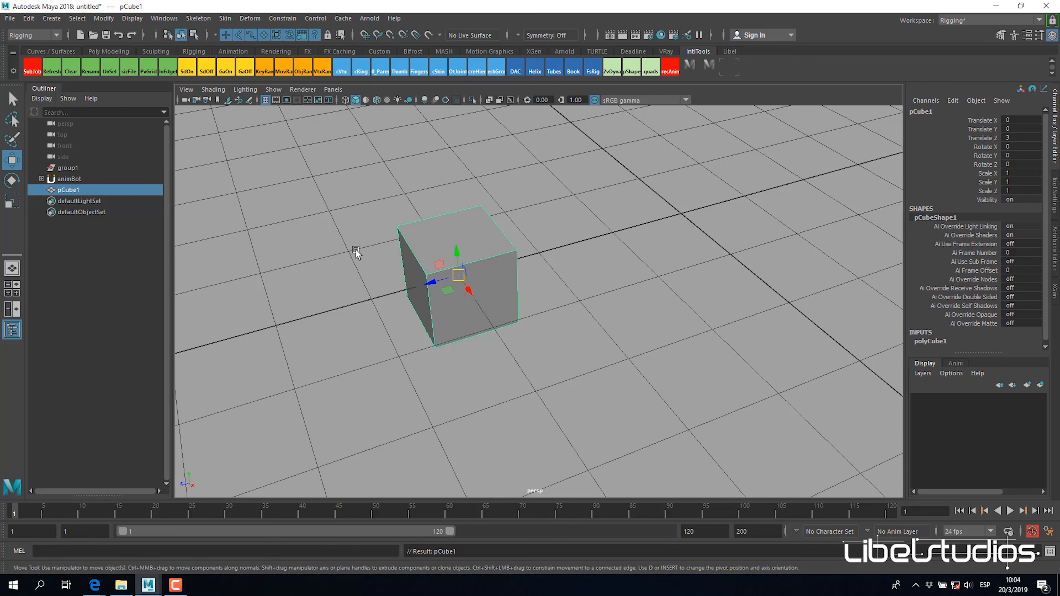
Step: Compare the transform channels of the unparented pCube1 with those of the empty group1
key("f")
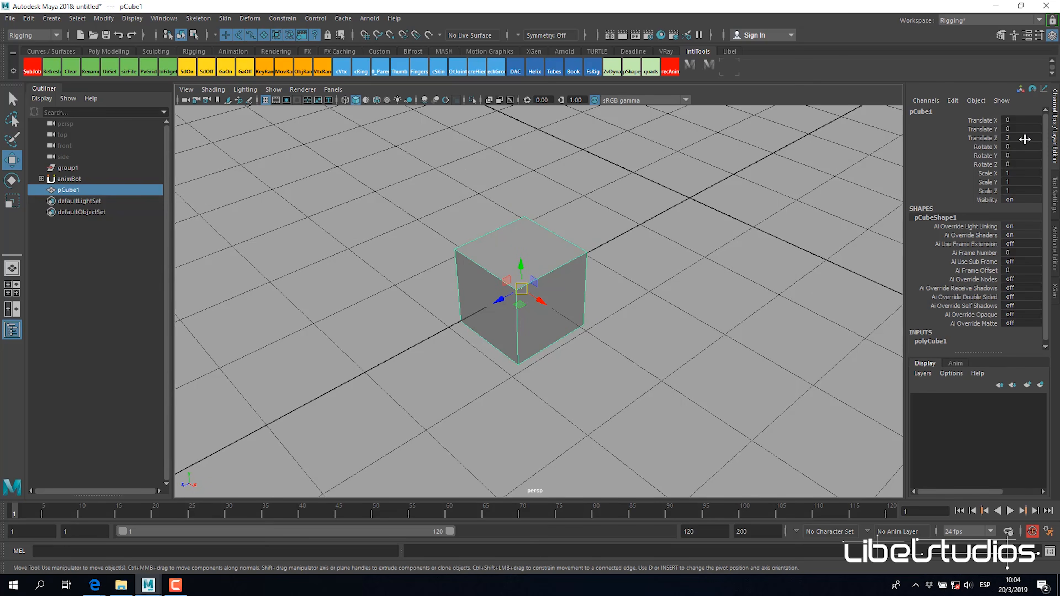
left_click_drag(572, 304, 619, 315, "alt")
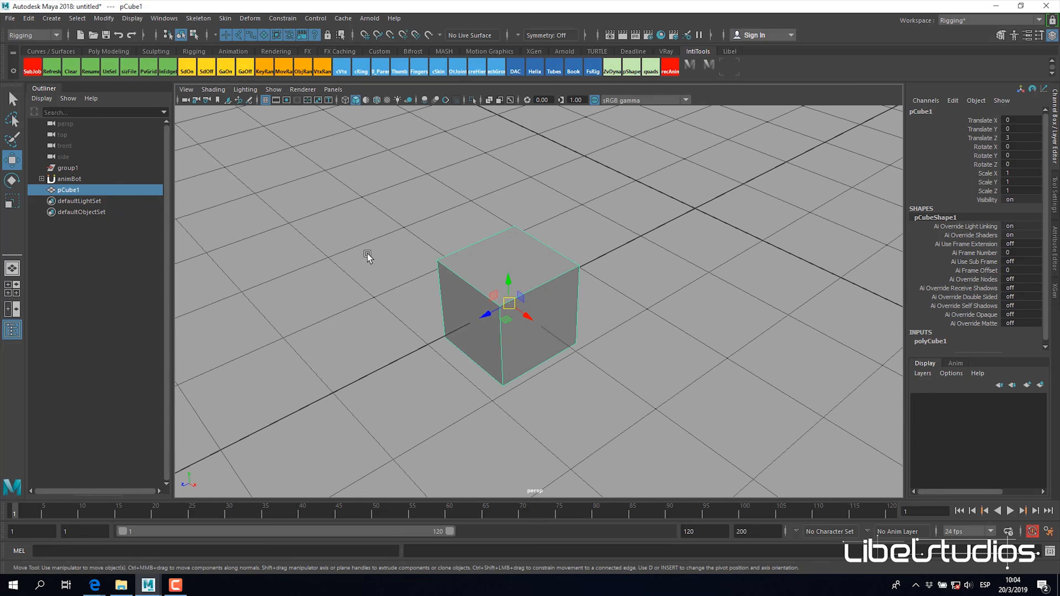
left_click_drag(538, 289, 506, 286, "alt")
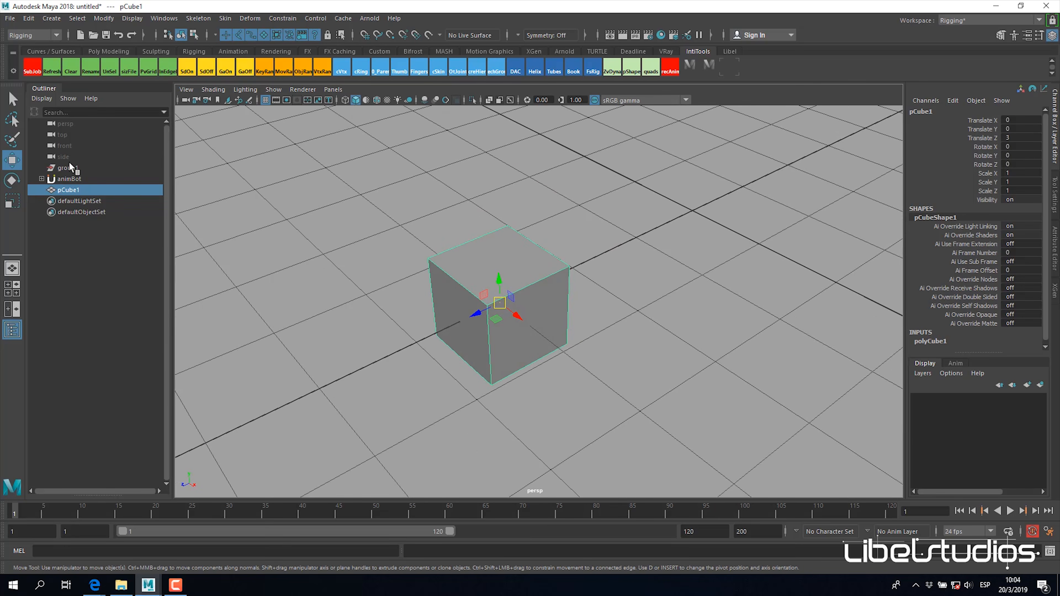
left_click(70, 165)
left_click(89, 180)
left_click(86, 190)
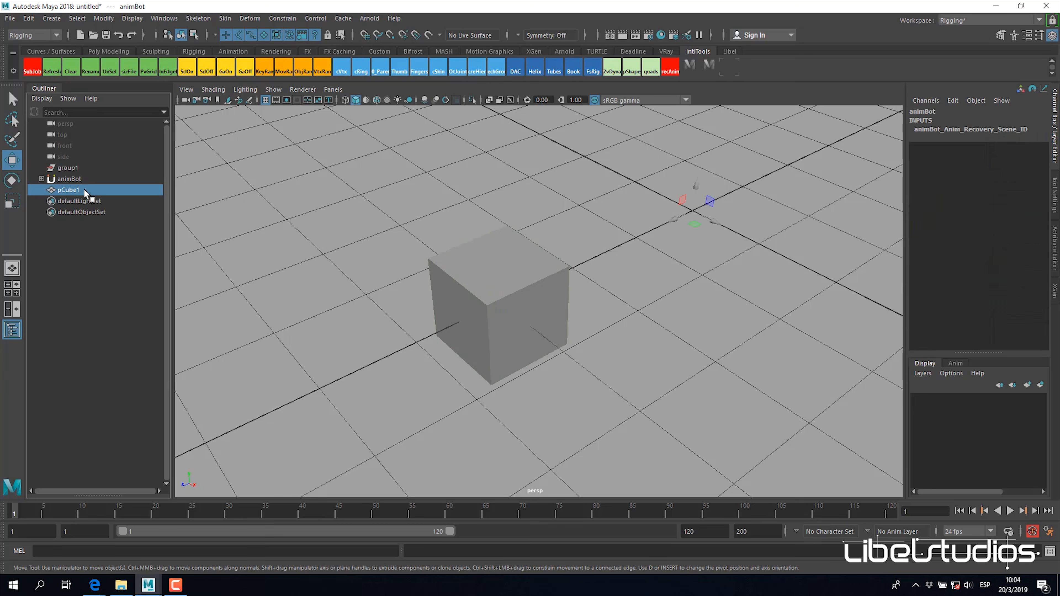
left_click_drag(539, 280, 522, 286, "alt")
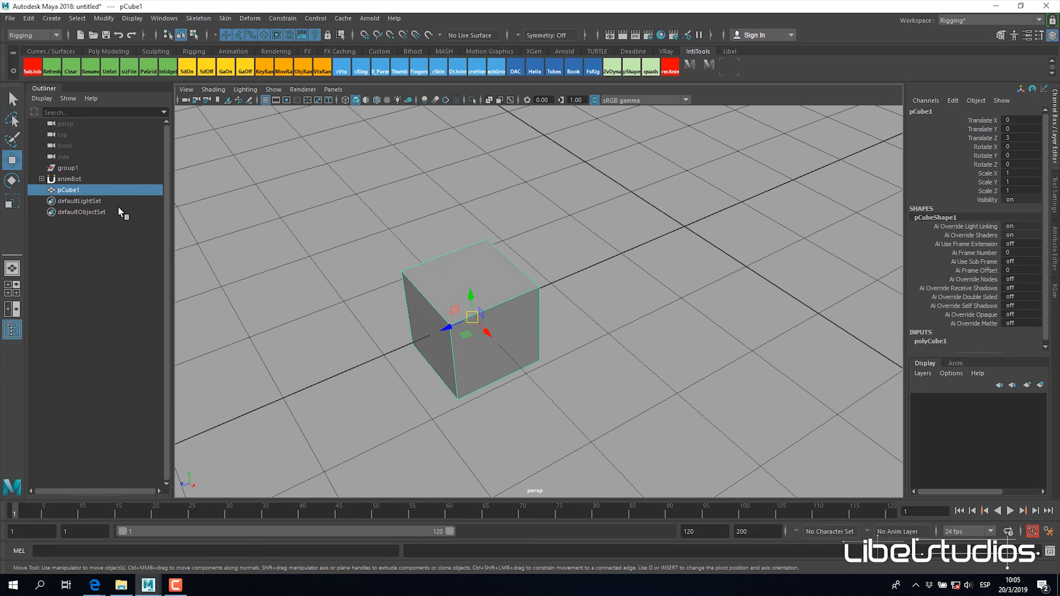
Step: Parent pCube1 back under group1
left_click(80, 168, "ctrl")
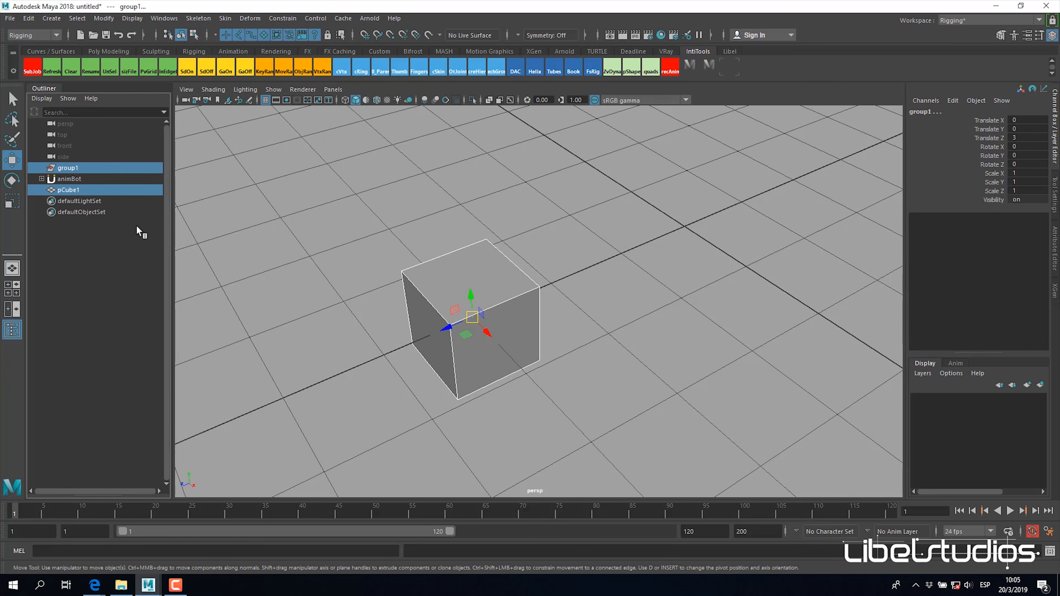
left_click(93, 271)
left_click(71, 189)
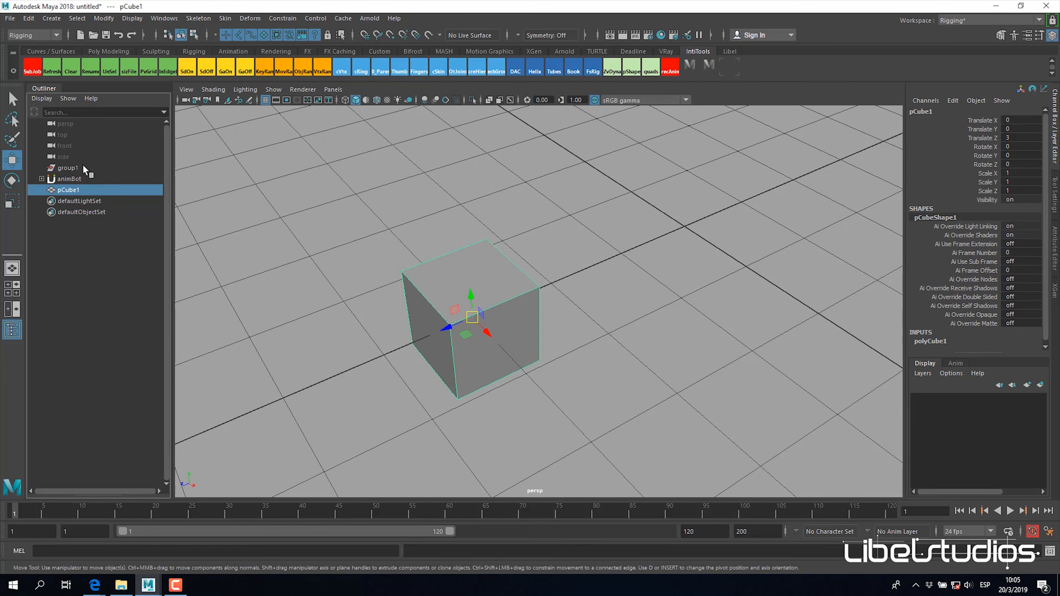
left_click(83, 166, "ctrl")
key("p")
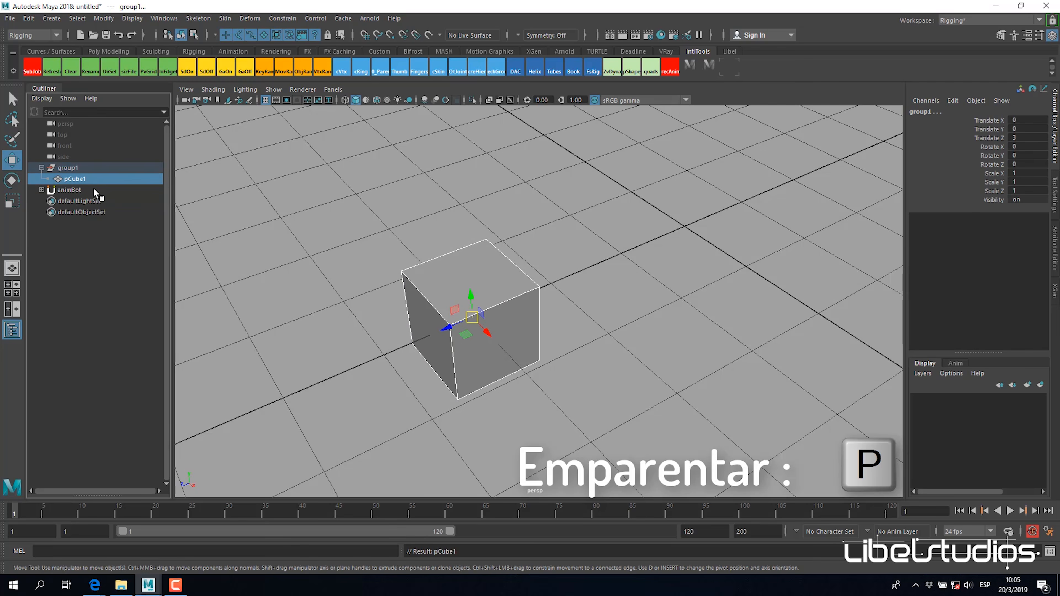
Step: Rotate group1 about X by setting its Rotate X to -20
left_click(86, 170)
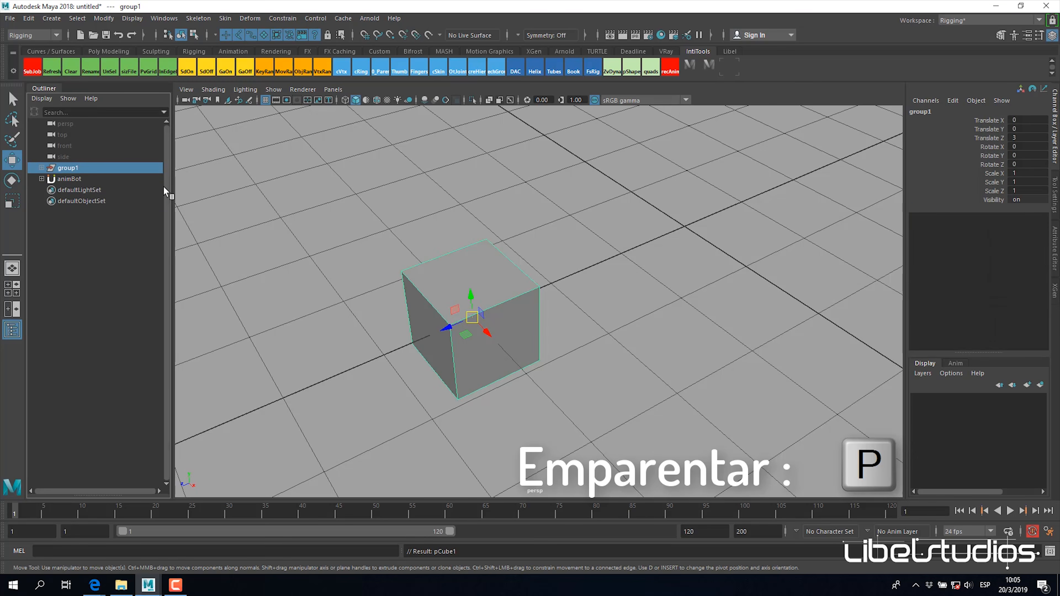
left_click_drag(505, 234, 502, 234, "alt")
right_click_drag(502, 234, 532, 246, "alt")
middle_click_drag(532, 247, 541, 230, "alt")
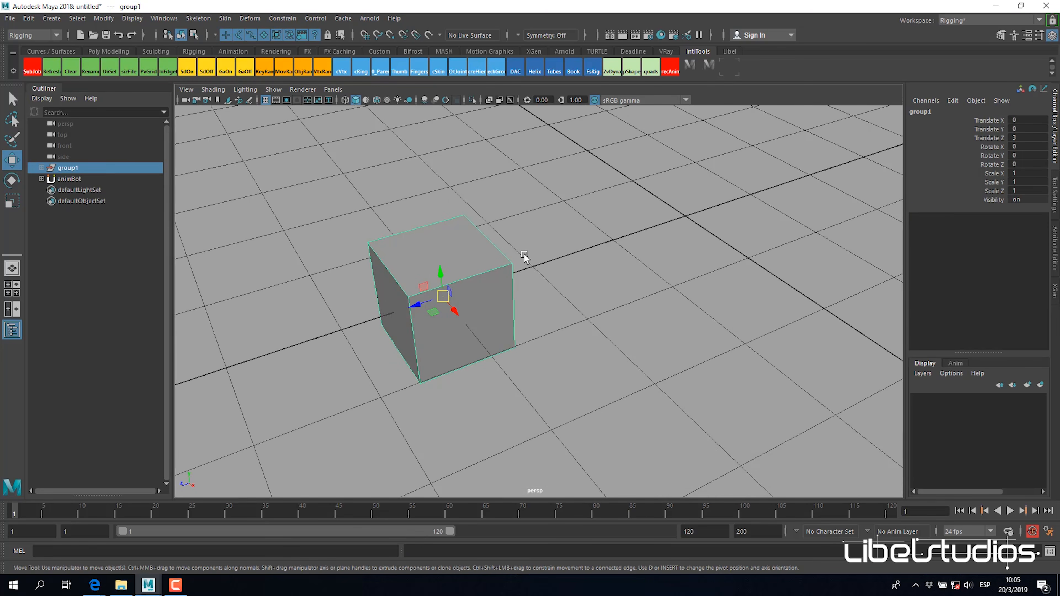
key("e")
left_click_drag(430, 290, 435, 278)
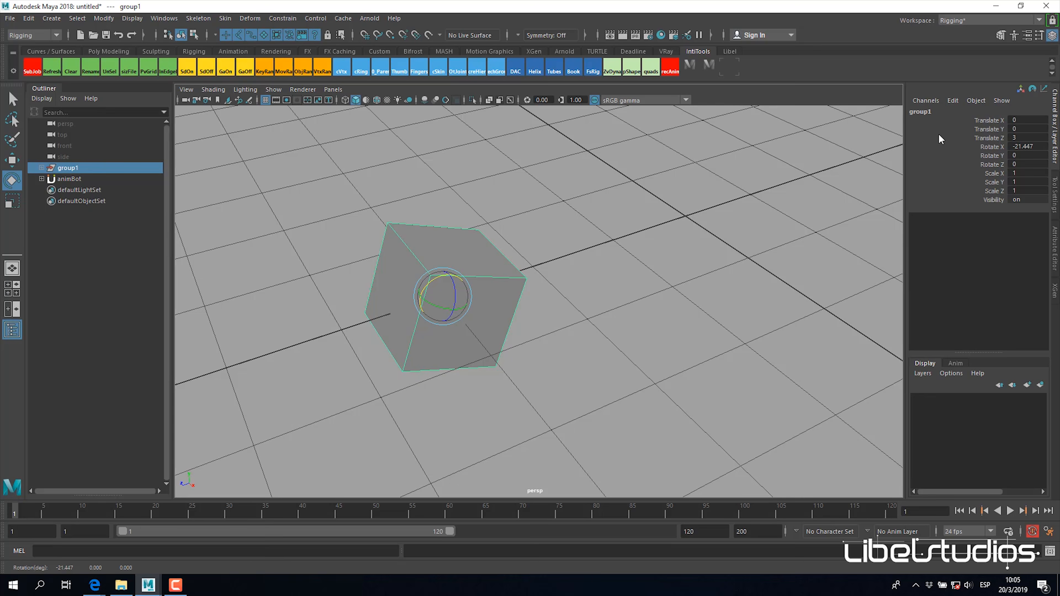
double_click(1027, 145)
type("-20")
key("Return")
Step: Try moving pCube1 along its Translate Y inside the rotated group and undo the moves
left_click(42, 168)
left_click(75, 179)
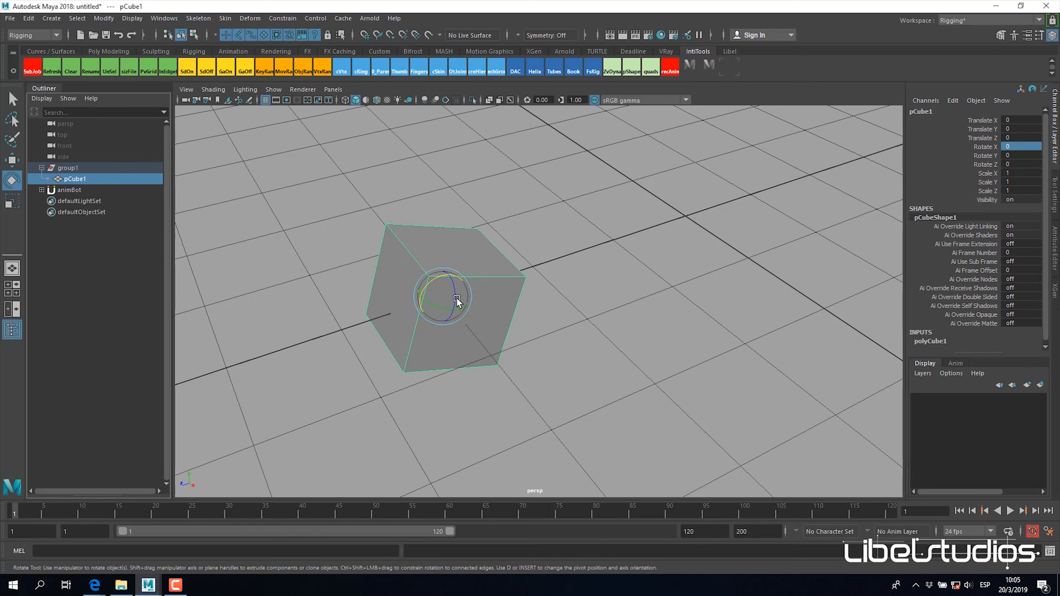
key("w")
left_click(983, 129)
middle_click_drag(681, 236, 717, 236)
right_click_drag(718, 236, 493, 266, "alt")
left_click_drag(493, 266, 580, 284, "alt")
key("ctrl+z")
middle_click_drag(571, 284, 584, 306)
left_click_drag(583, 306, 594, 284, "alt")
key("ctrl+z")
middle_click_drag(72, 171, 84, 186)
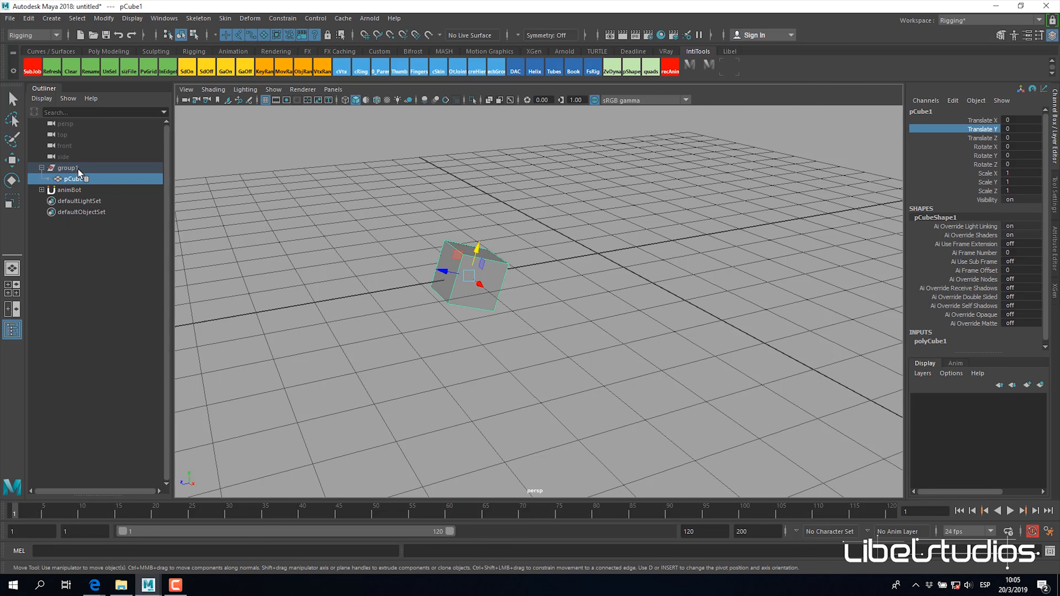
left_click_drag(586, 227, 573, 232, "alt")
right_click_drag(573, 232, 851, 214, "alt")
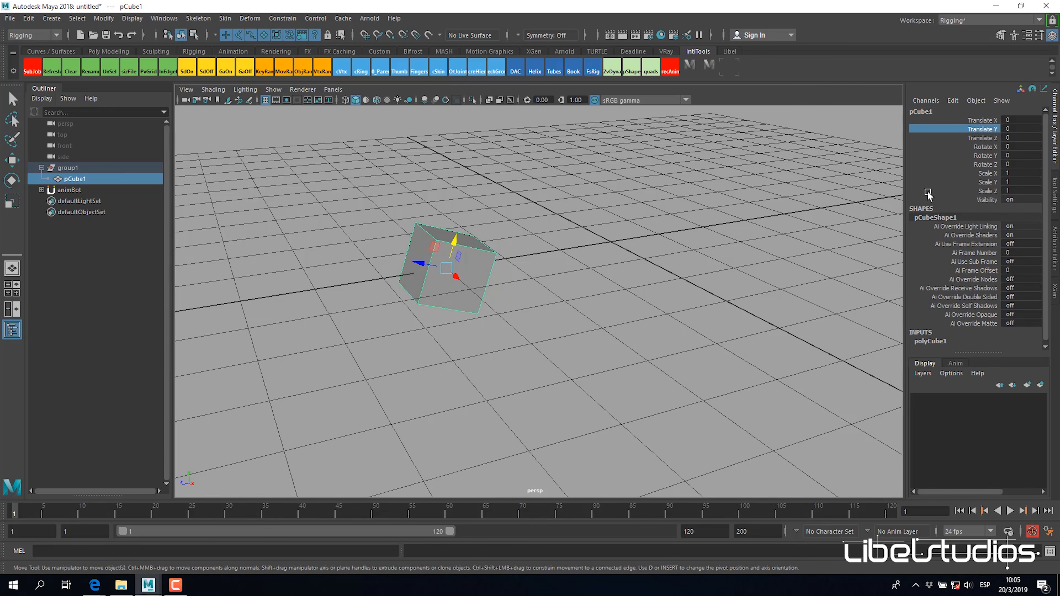
middle_click_drag(663, 227, 675, 249, "alt")
right_click_drag(674, 248, 1019, 112, "alt")
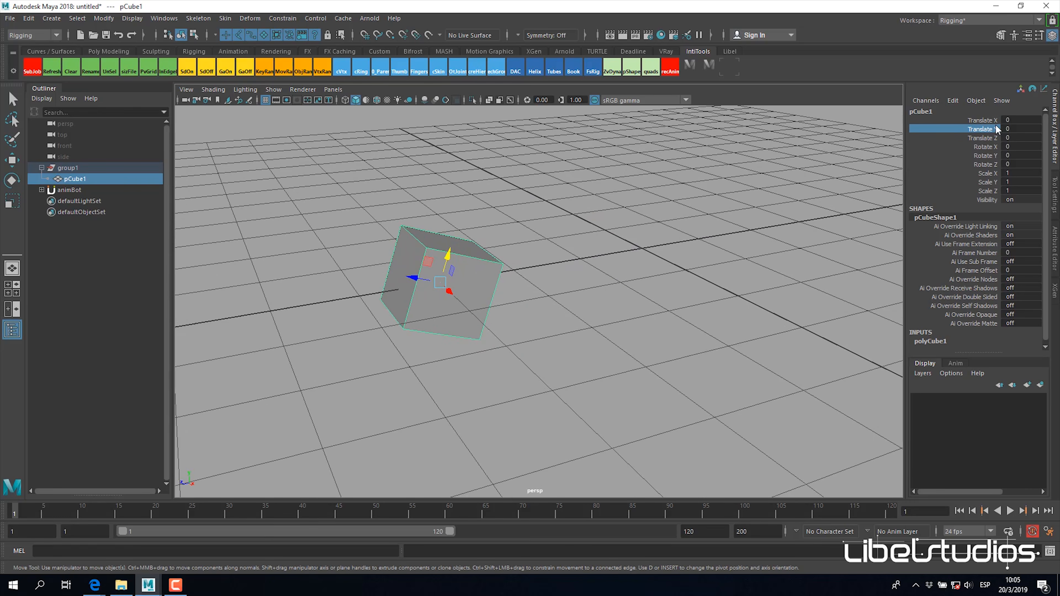
Step: Inspect pCube1's translate and rotate channels while it is parented under the rotated group1
left_click_drag(572, 270, 566, 273, "alt")
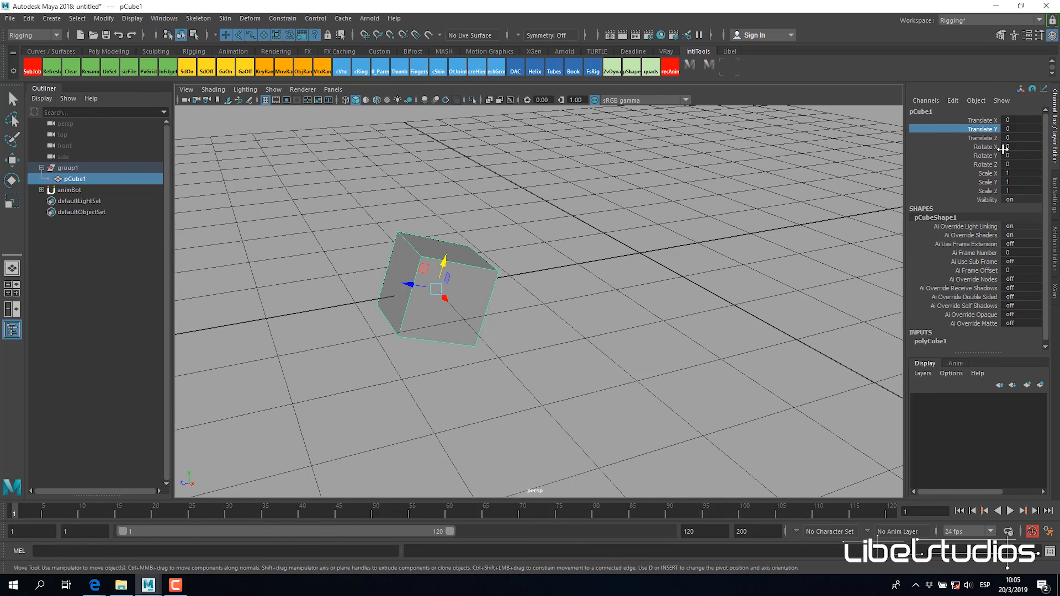
left_click_drag(1012, 125, 1019, 164)
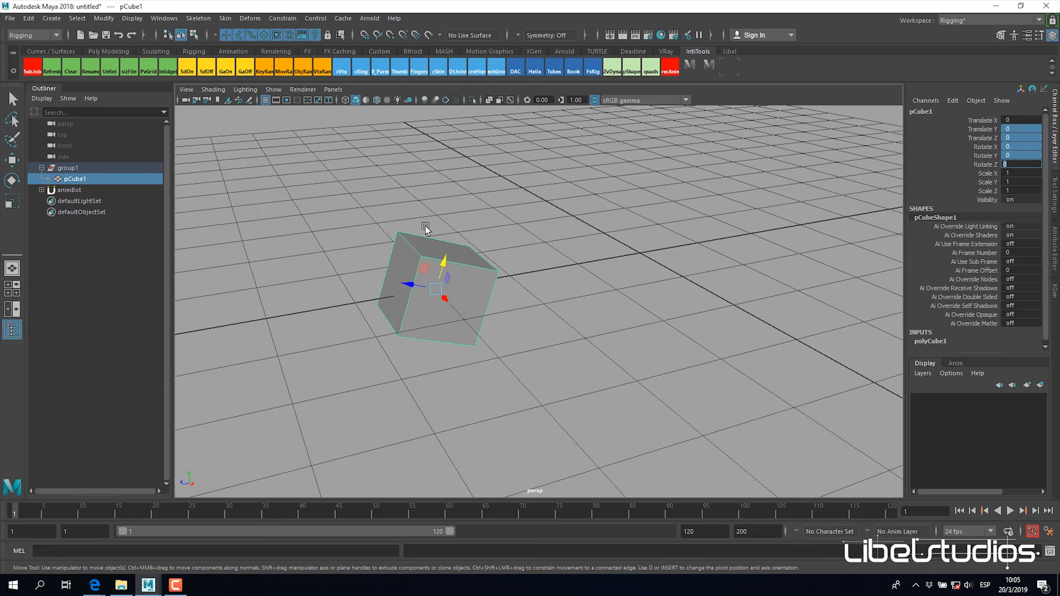
left_click(372, 303)
left_click(443, 293)
left_click_drag(560, 296, 577, 304, "alt")
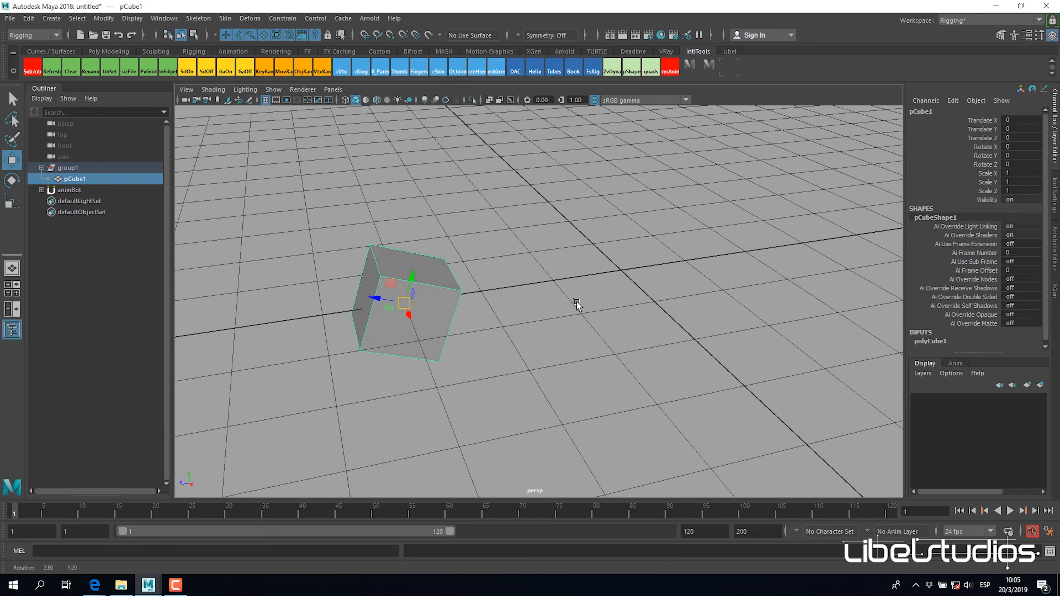
key("ctrl+z")
Step: Unparent pCube1 from group1 so it sits at the scene's root level
left_click(92, 167)
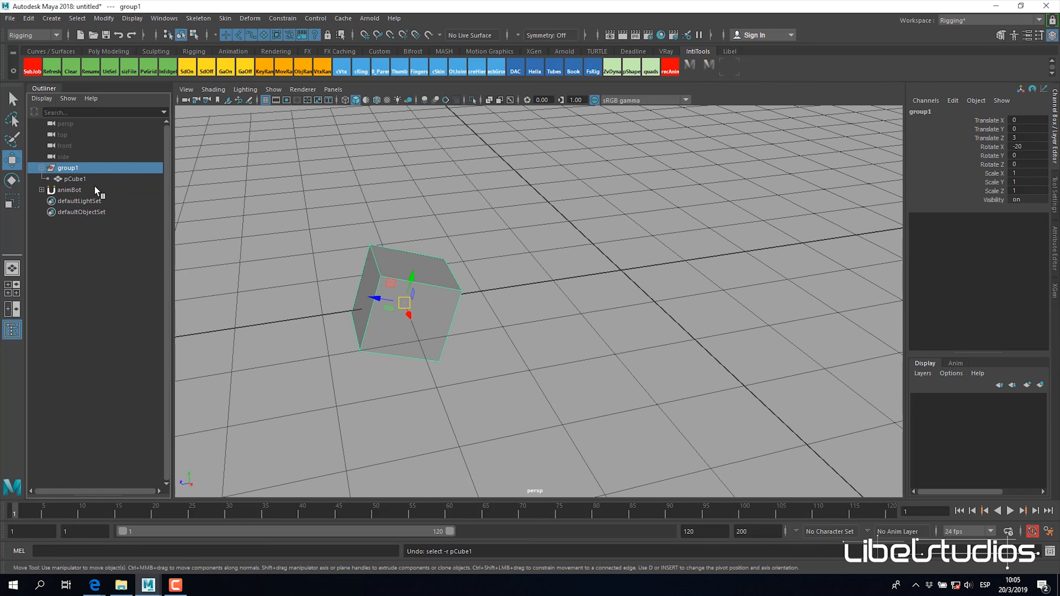
middle_click_drag(95, 187, 144, 227)
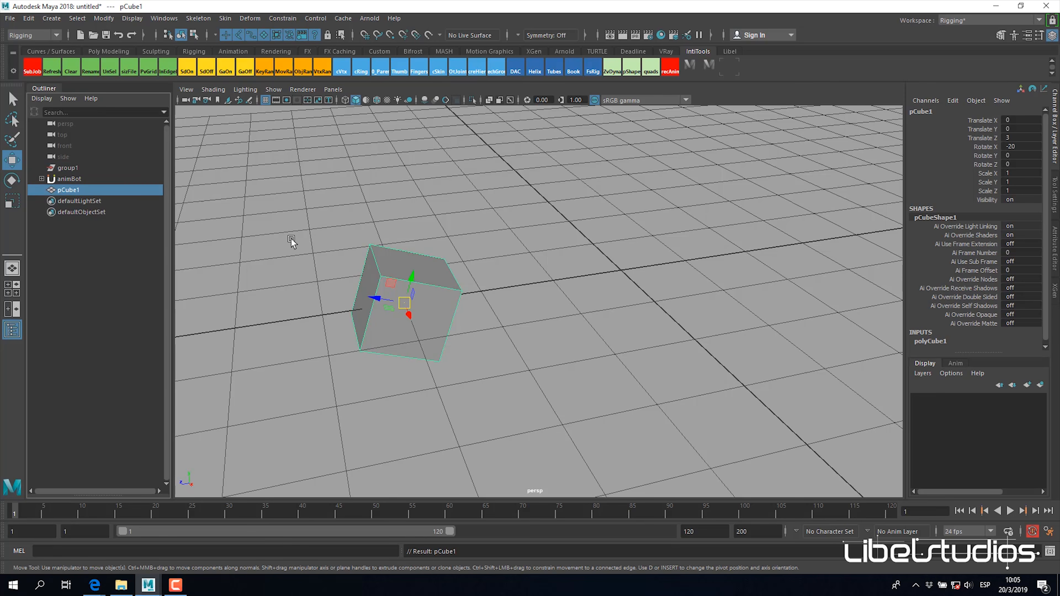
left_click_drag(475, 283, 475, 289, "alt")
right_click_drag(475, 289, 522, 316, "alt")
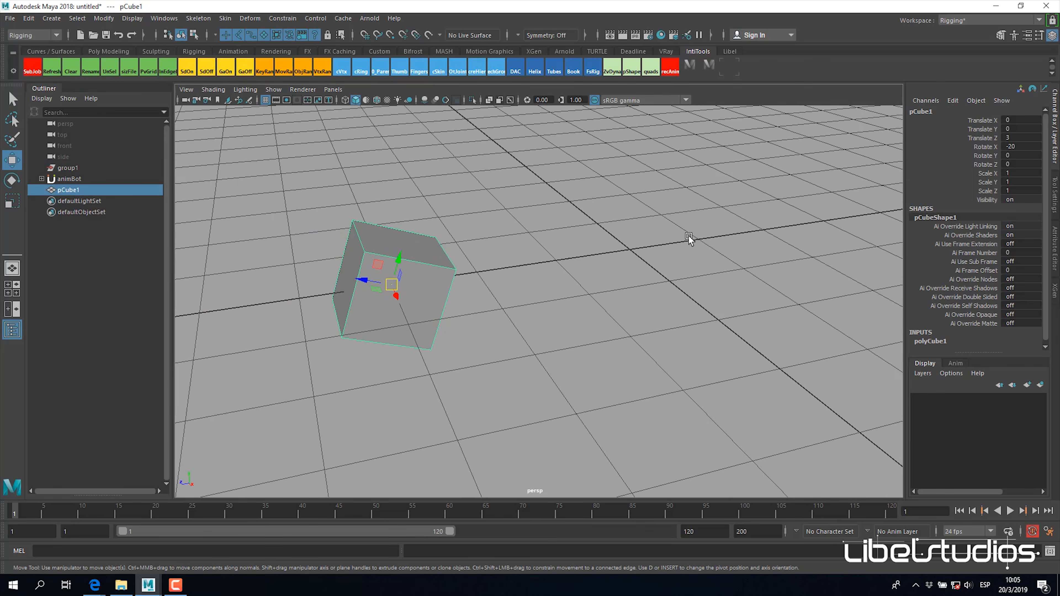
Step: Freeze the transformations of the unparented pCube1
left_click(104, 18)
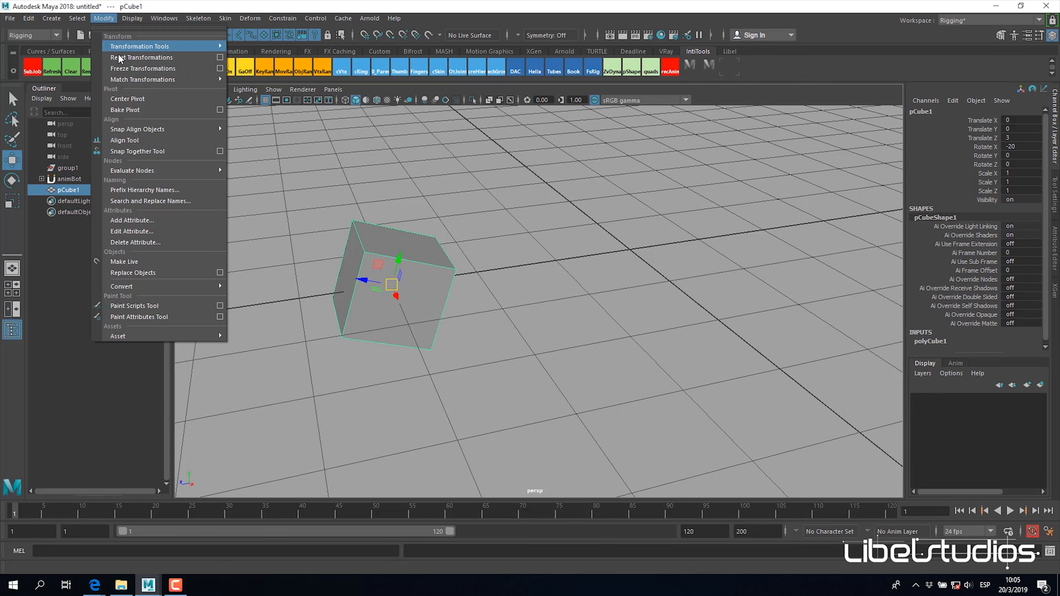
left_click(138, 68)
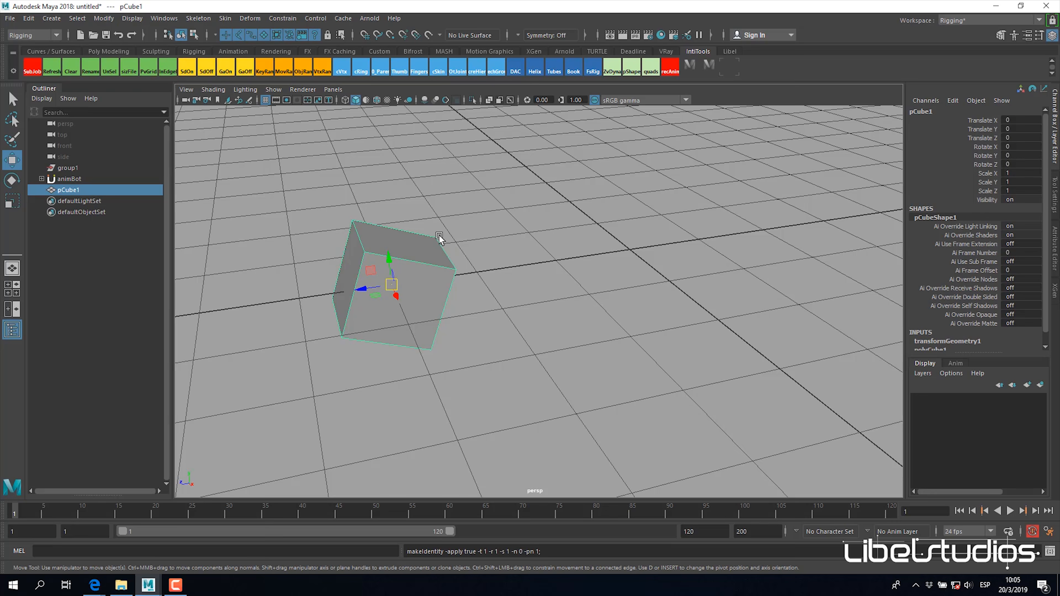
left_click_drag(448, 242, 480, 243, "alt")
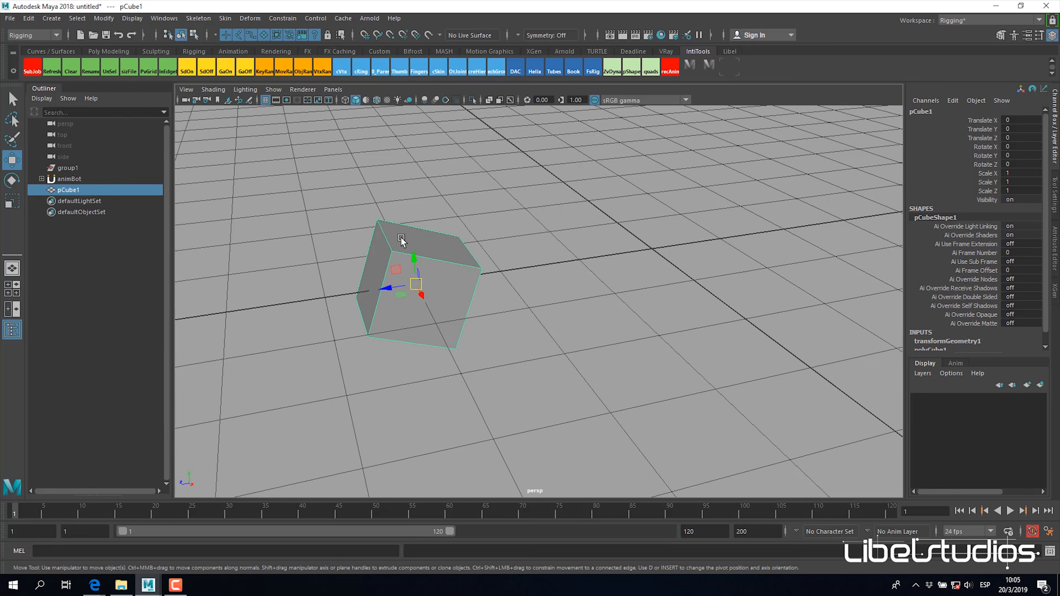
left_click_drag(421, 295, 460, 306, "alt")
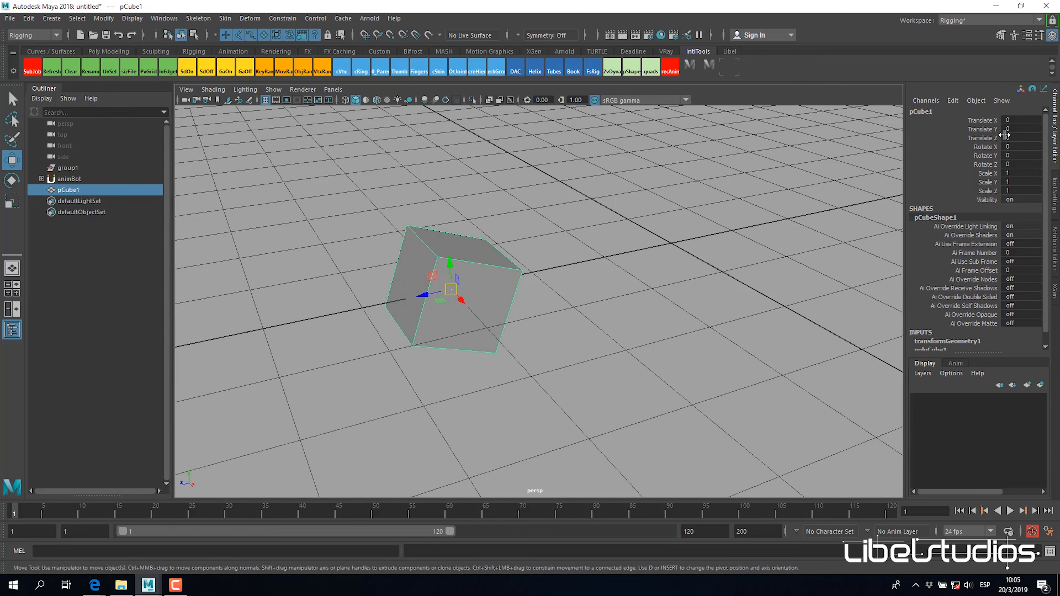
Step: Try moving the frozen pCube1 along its Translate Y and undo the move
left_click(987, 130)
mouse_move(607, 329)
middle_mouse_down()
mouse_move(616, 288)
mouse_move(600, 332)
middle_mouse_up()
left_click_drag(581, 339, 566, 344, "alt")
key("ctrl+z")
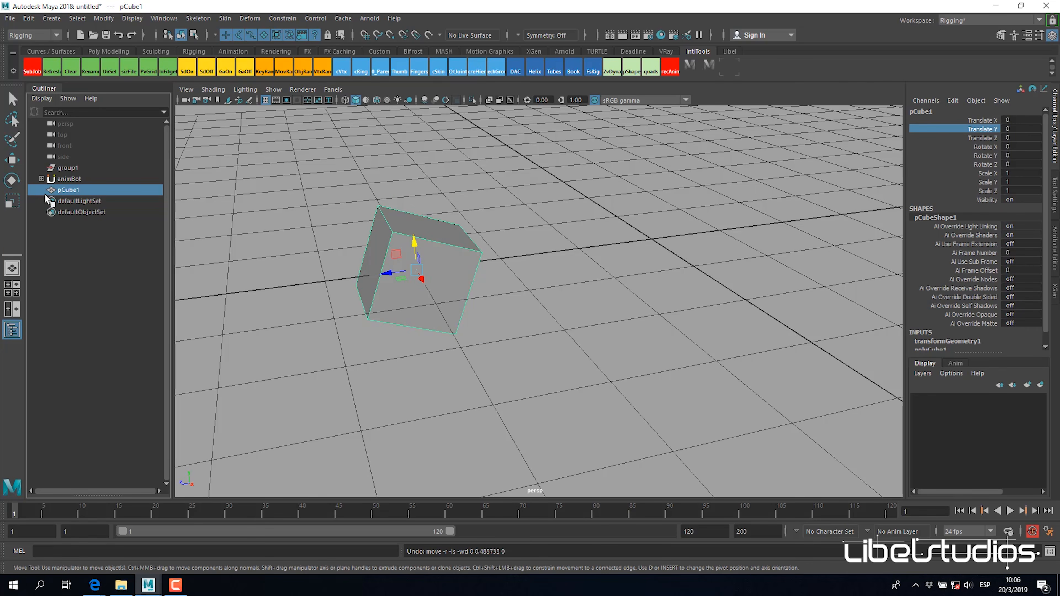
Step: Examine pCube1's local space and world space pivot values in its transform attributes
middle_click_drag(476, 235, 480, 244, "alt")
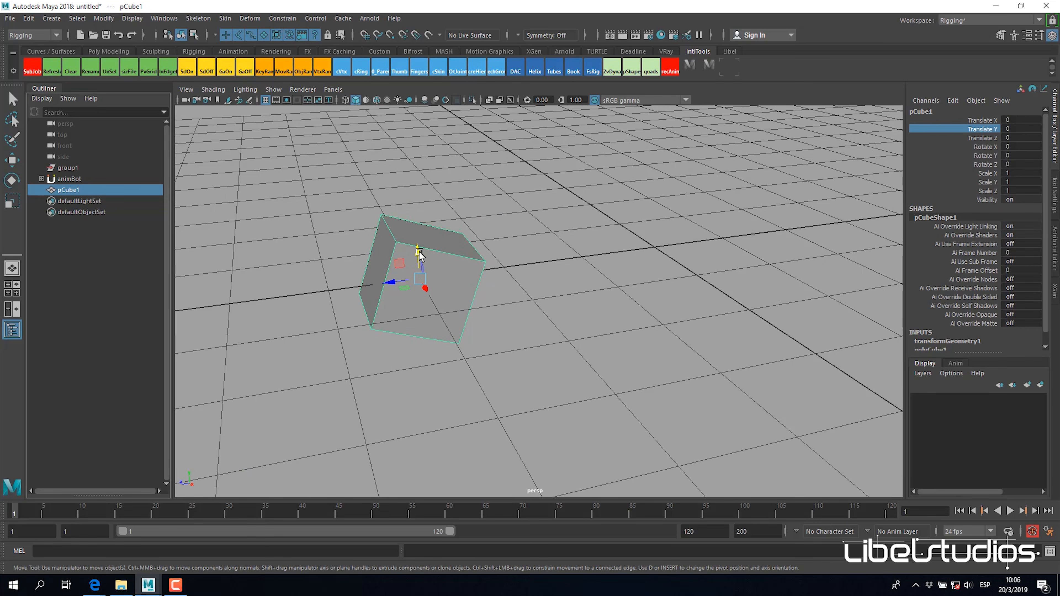
scroll(468, 332, "down", 2)
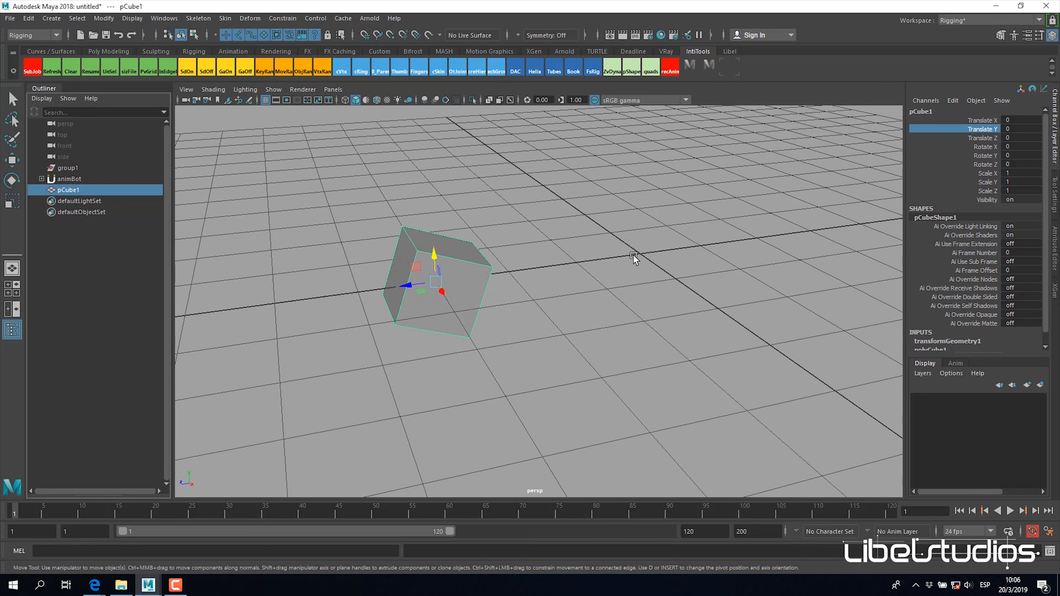
middle_click_drag(697, 291, 680, 304, "alt")
scroll(459, 326, "up", 2)
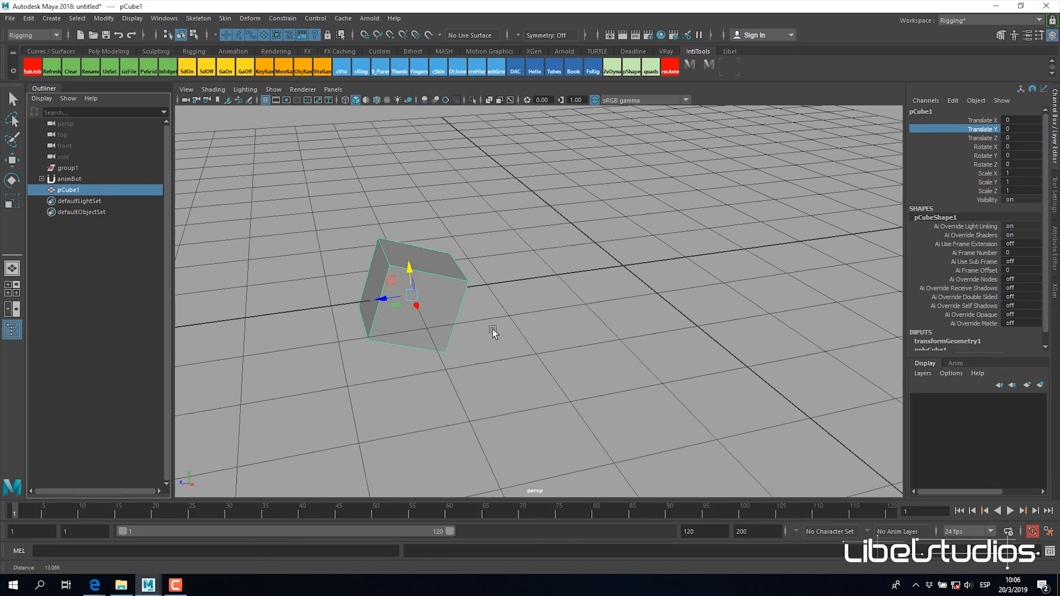
left_click(1056, 253)
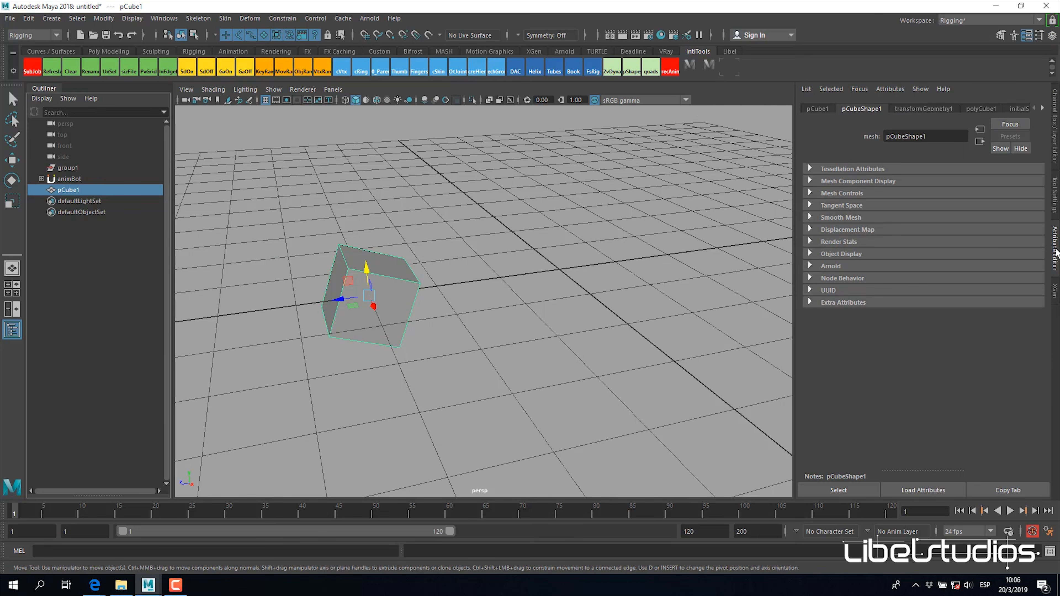
left_click(818, 109)
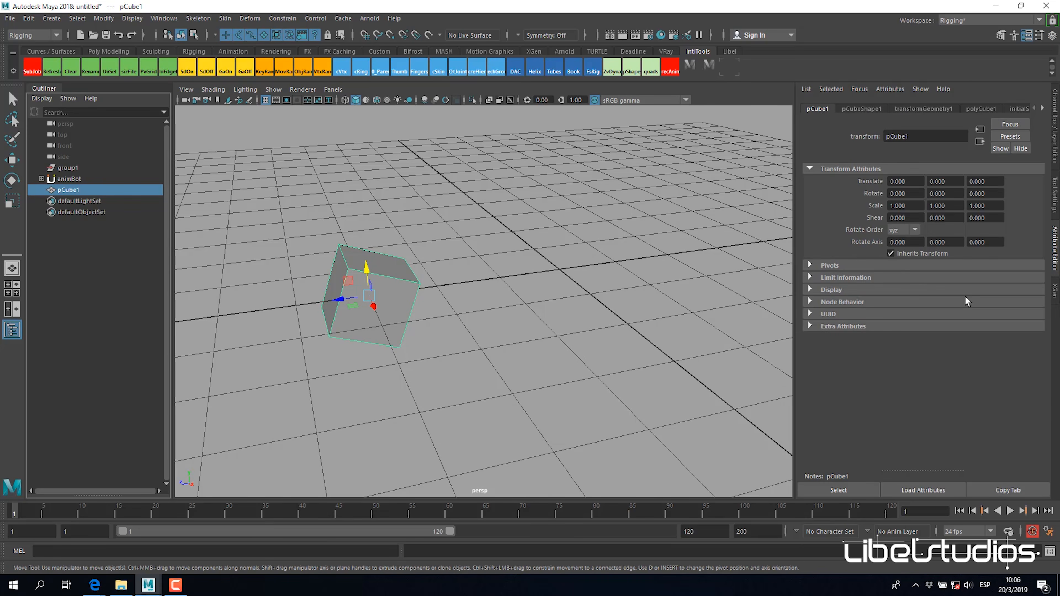
left_click(812, 266)
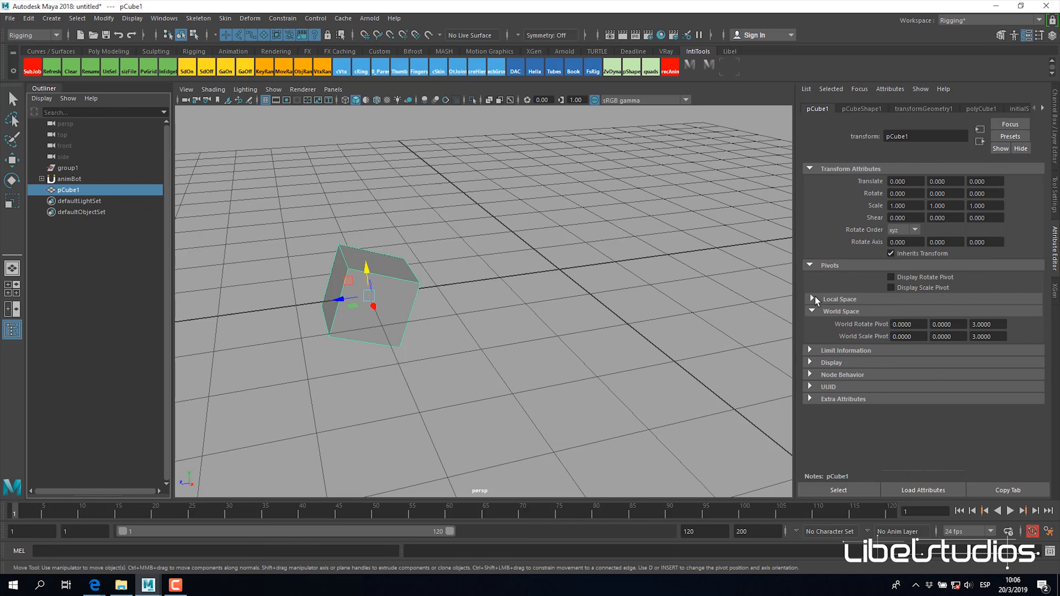
left_click(813, 298)
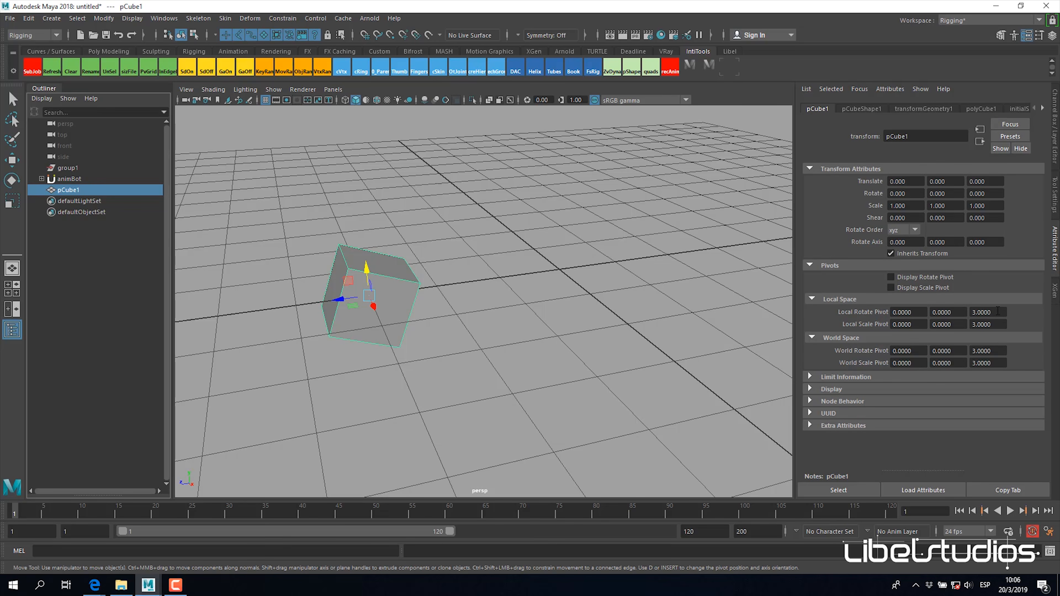
left_click_drag(403, 298, 503, 300, "alt")
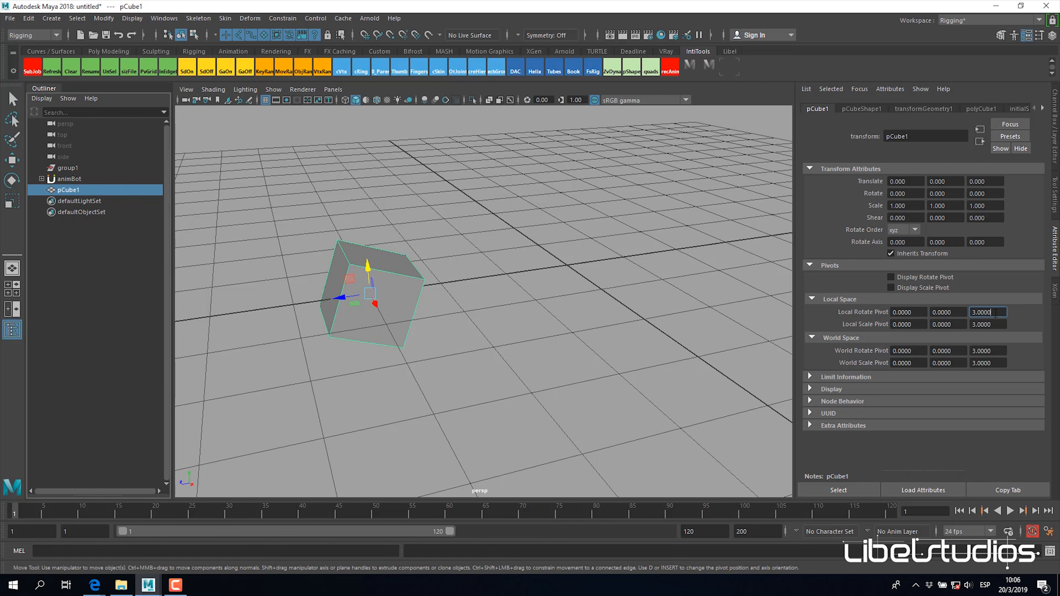
Step: Set the Z value of pCube1's Local Rotate Pivot to 4
left_click(989, 181)
left_click_drag(997, 312, 920, 324)
type("4")
key("Tab")
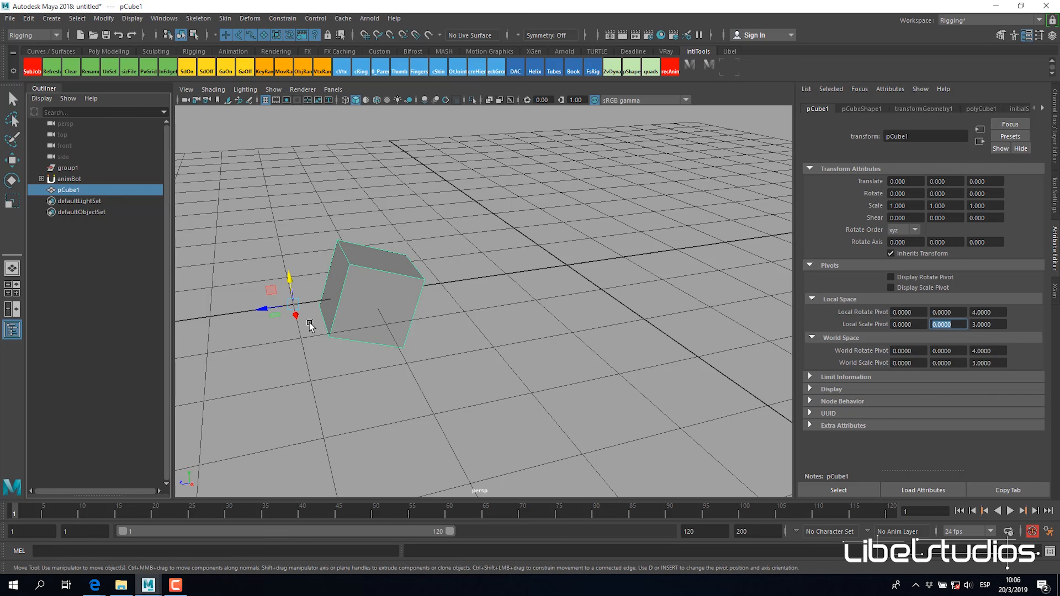
left_click_drag(308, 327, 303, 314, "alt")
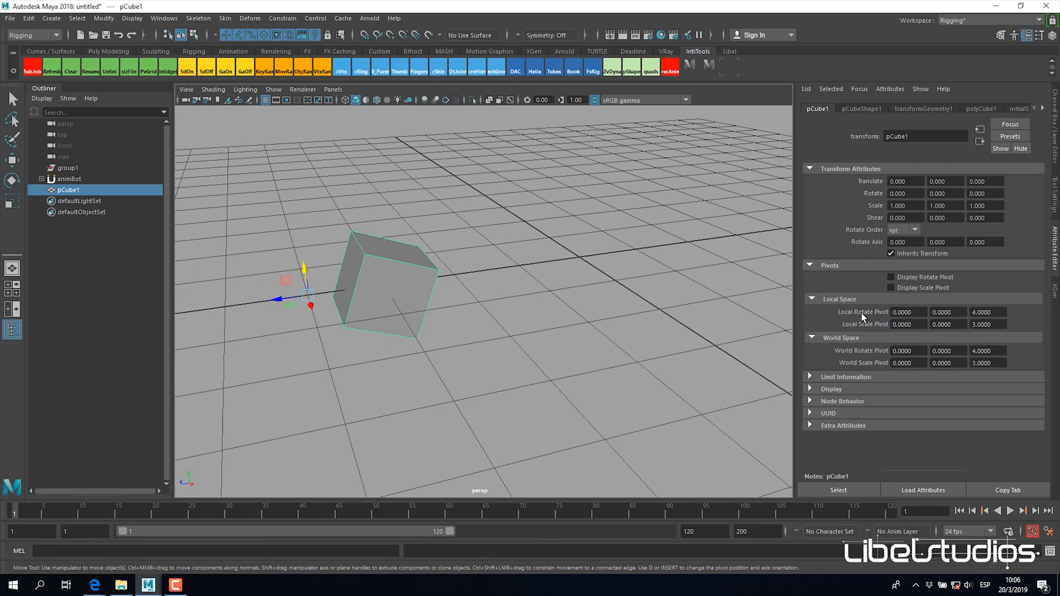
left_click_drag(408, 319, 456, 303, "alt")
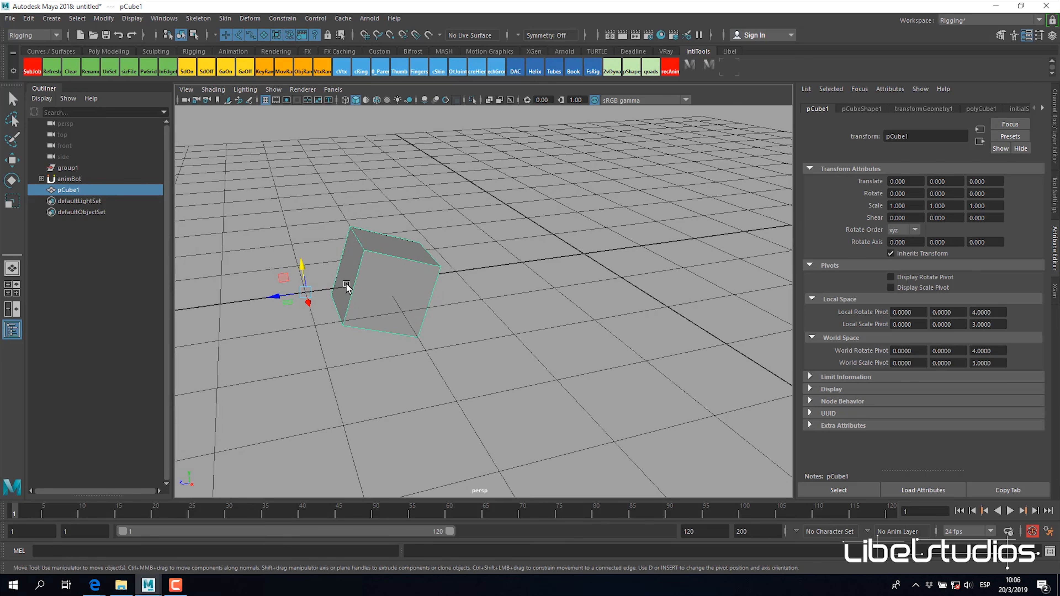
Step: Try rotating pCube1 about X around its offset rotate pivot and undo the rotation
key("e")
left_click_drag(337, 288, 334, 276)
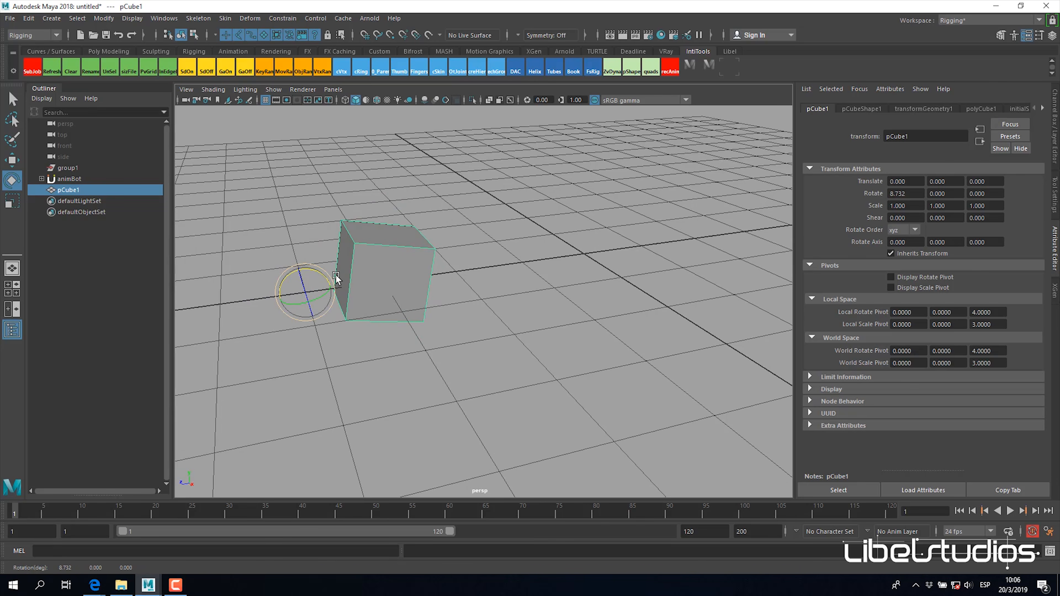
key("ctrl+z")
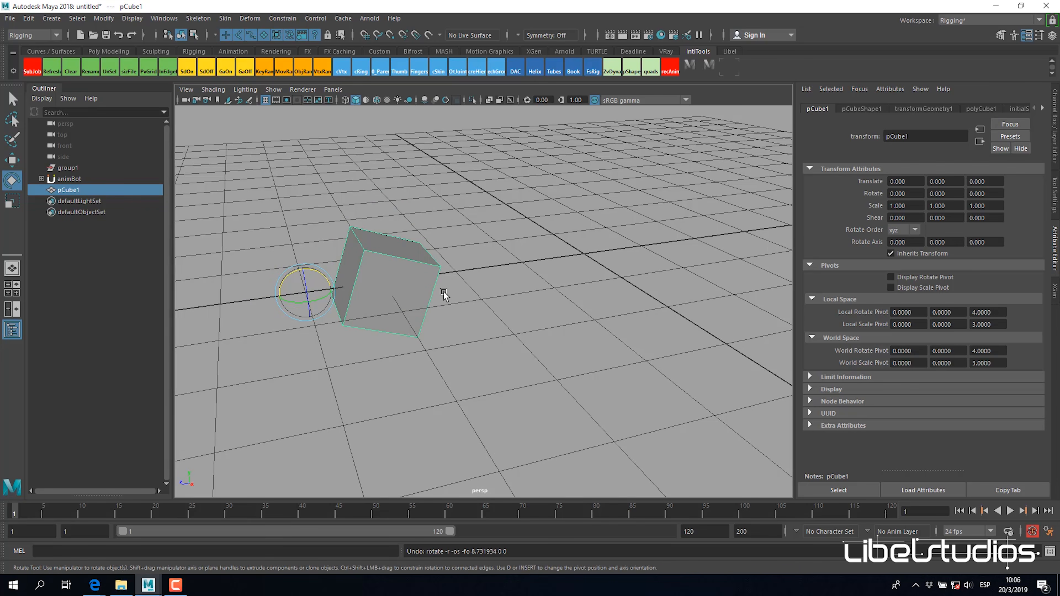
middle_click_drag(609, 267, 600, 272, "alt")
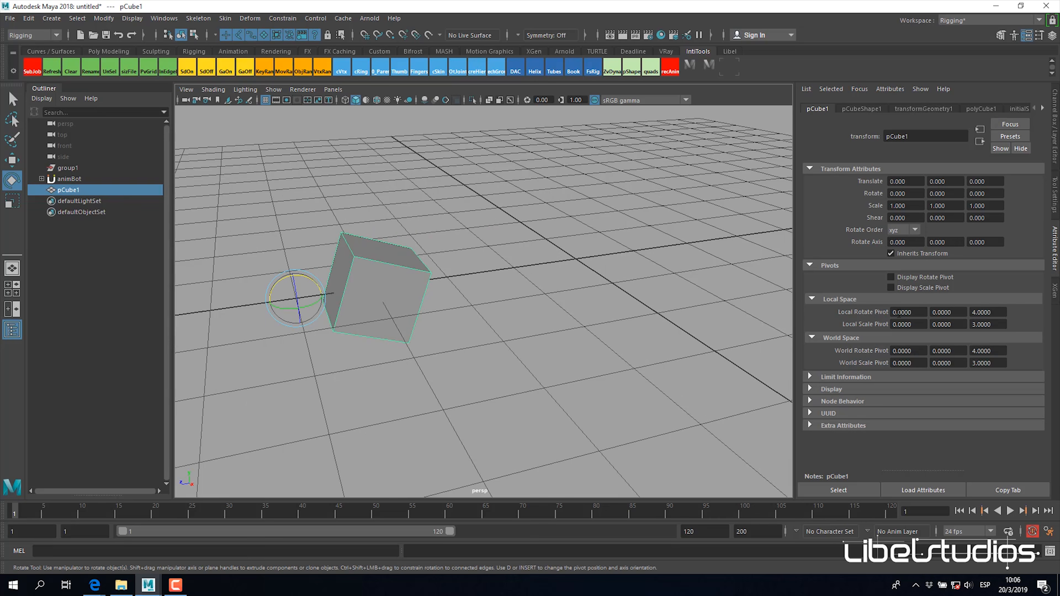
Step: Compare the Z values of pCube1's Local Rotate Pivot and Local Scale Pivot
left_click(919, 313)
middle_click_drag(610, 353, 629, 323, "alt")
double_click(987, 324)
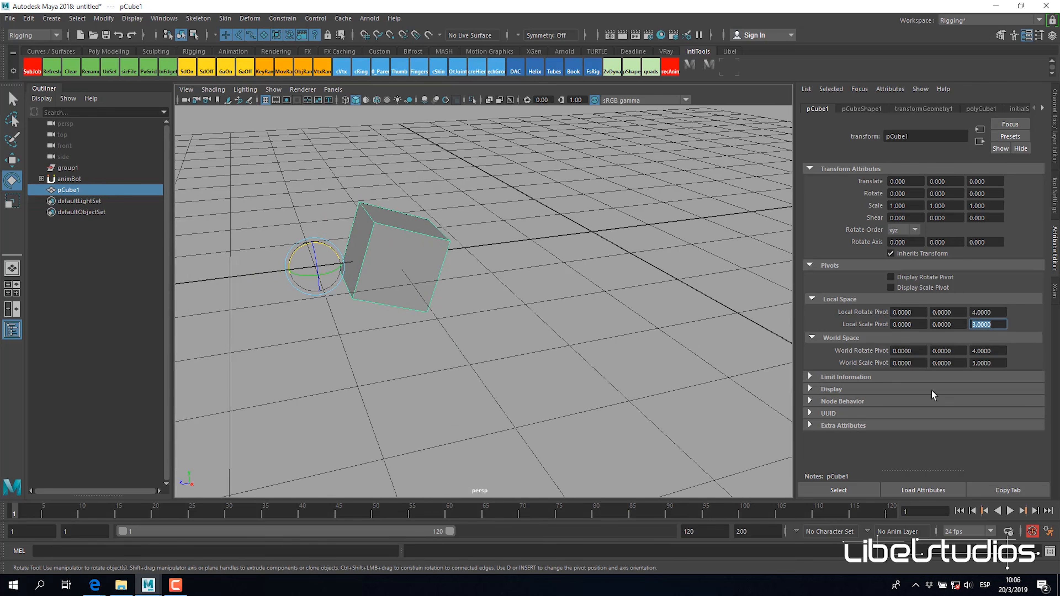
left_click(994, 312)
left_click(997, 325)
scroll(559, 295, "up", 3)
middle_click_drag(547, 298, 559, 326, "alt")
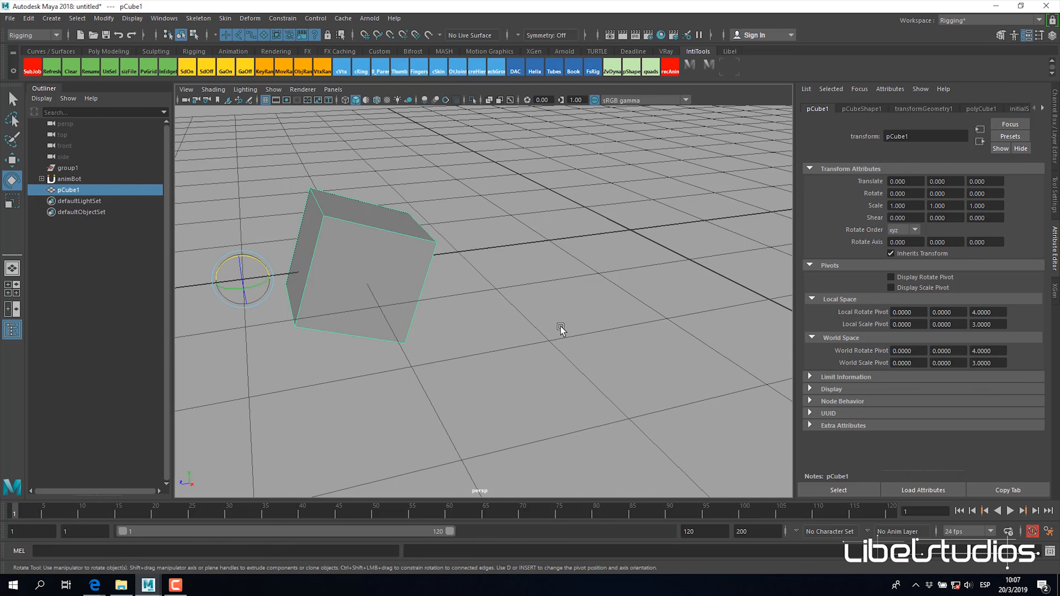
Step: Try scaling pCube1 uniformly and rotating it to compare its scale and rotate pivots, undoing both changes
key("r")
left_click_drag(448, 286, 463, 287, "alt")
left_click_drag(388, 274, 439, 260)
key("ctrl+z")
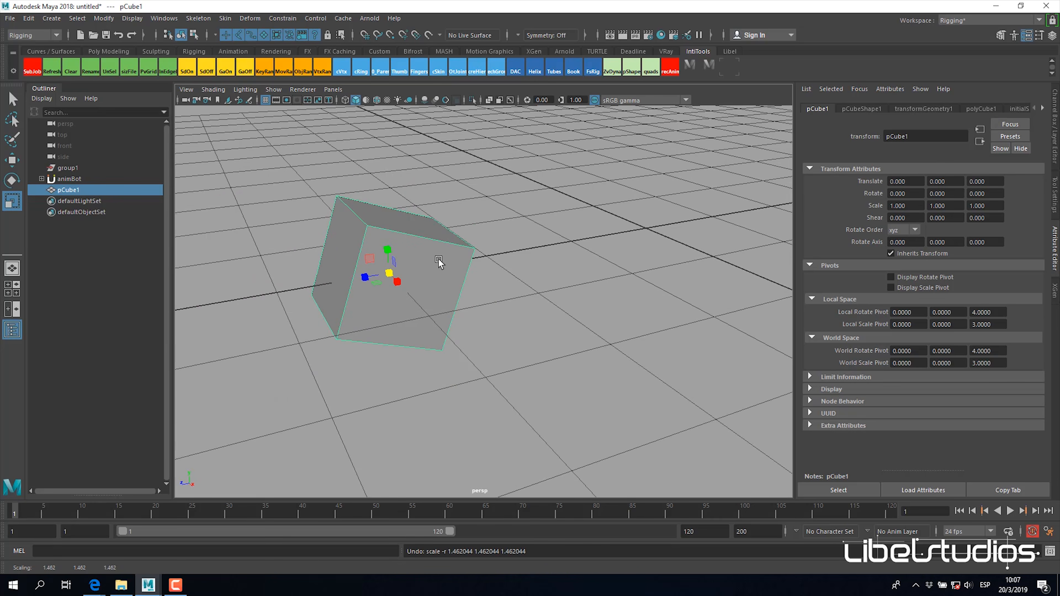
key("e")
left_click_drag(284, 277, 276, 261)
key("ctrl+z")
left_click_drag(359, 288, 516, 329, "alt")
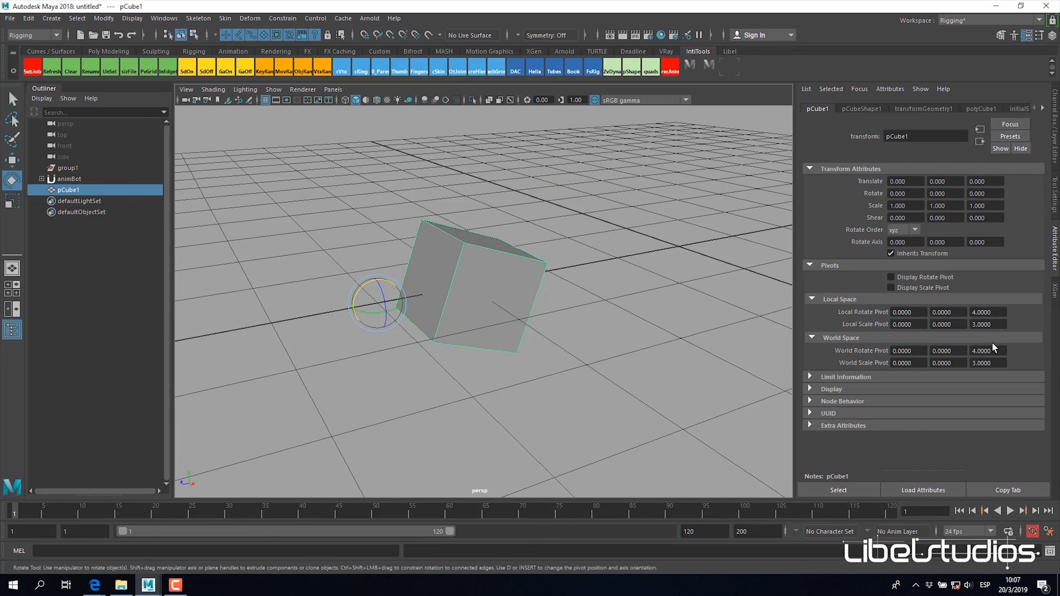
Step: Return to pCube1's channels and undo the rotate pivot change and the Freeze Transformations operation
left_click_drag(556, 268, 542, 321, "alt")
left_click(1056, 118)
key("ctrl+z")
key("ctrl+z")
Step: Delete pCube1 and group1 from the scene
left_click(95, 178)
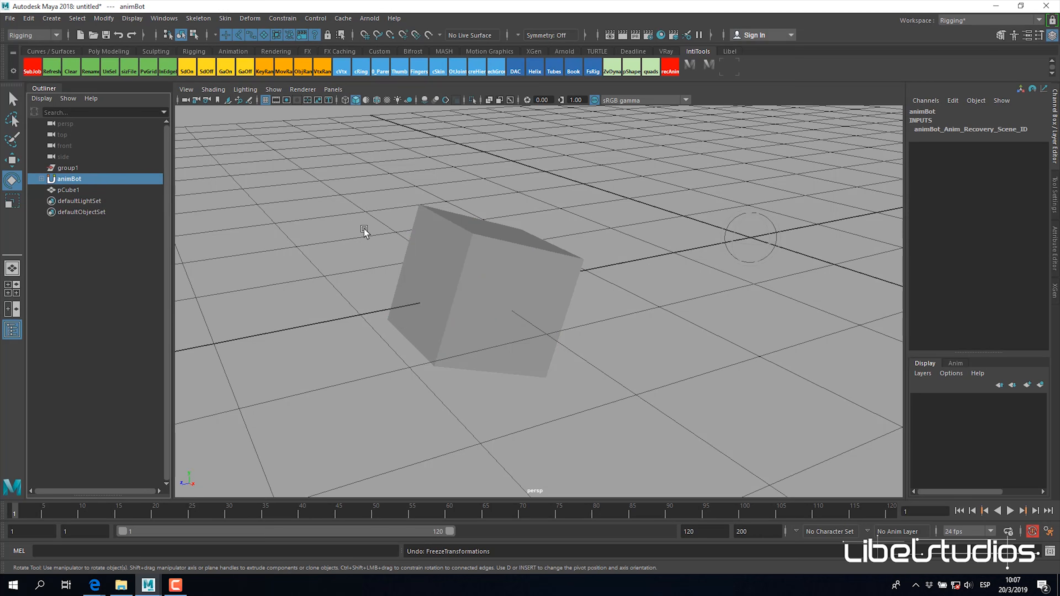
left_click(72, 169)
scroll(476, 263, "down", 4)
left_click_drag(565, 286, 569, 279, "alt")
left_click(69, 190)
left_click(85, 169, "ctrl")
key("Delete")
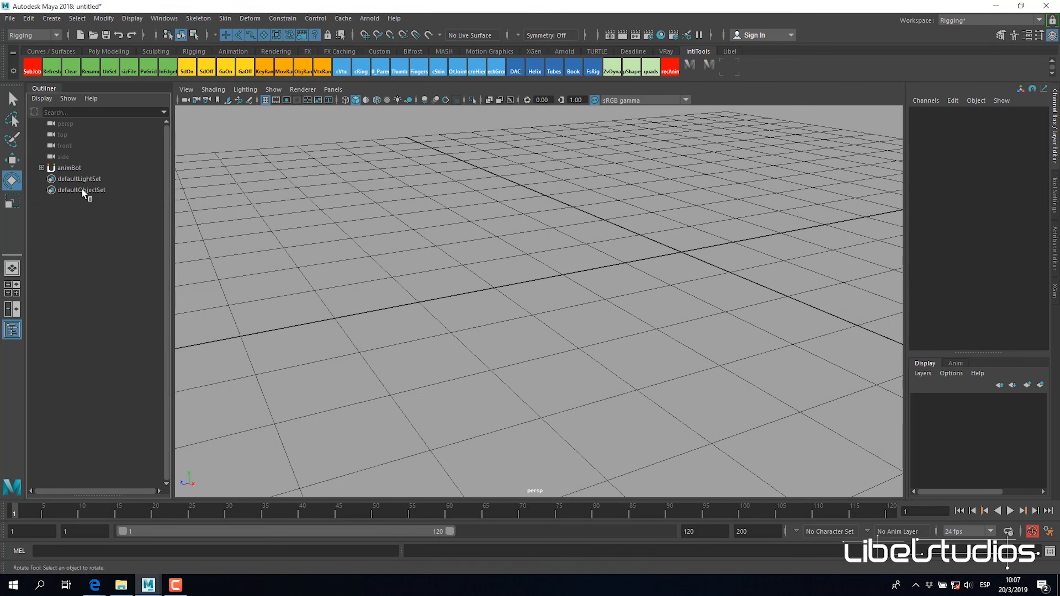
Step: Launch the animBot toolbar and delete the animBot node from the scene
left_click(75, 170)
left_click_drag(478, 252, 459, 257, "alt")
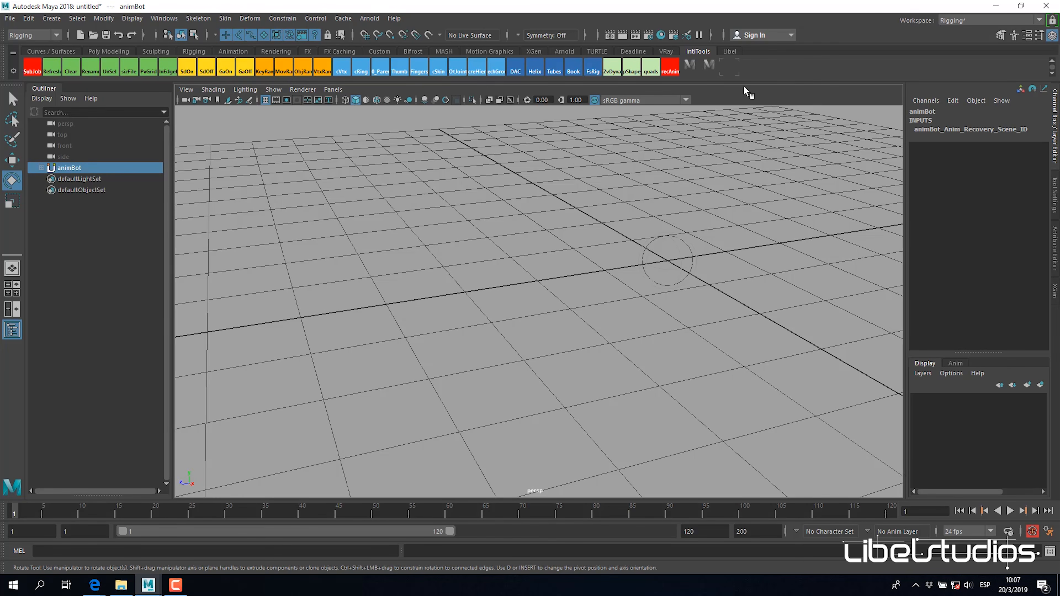
left_click(731, 68)
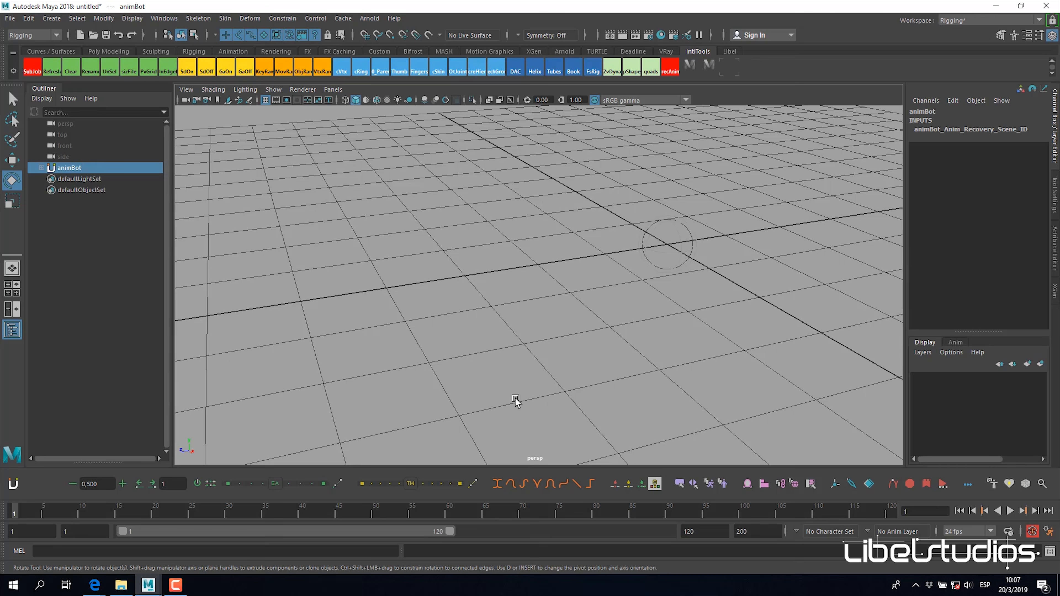
left_click_drag(475, 263, 493, 273, "alt")
middle_click_drag(492, 272, 471, 285, "alt")
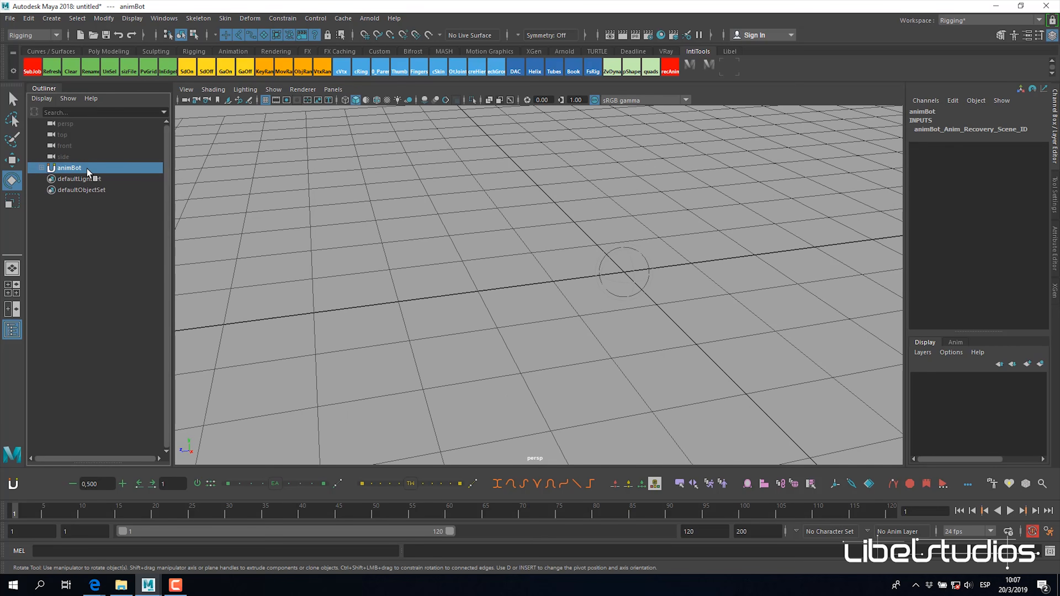
key("Delete")
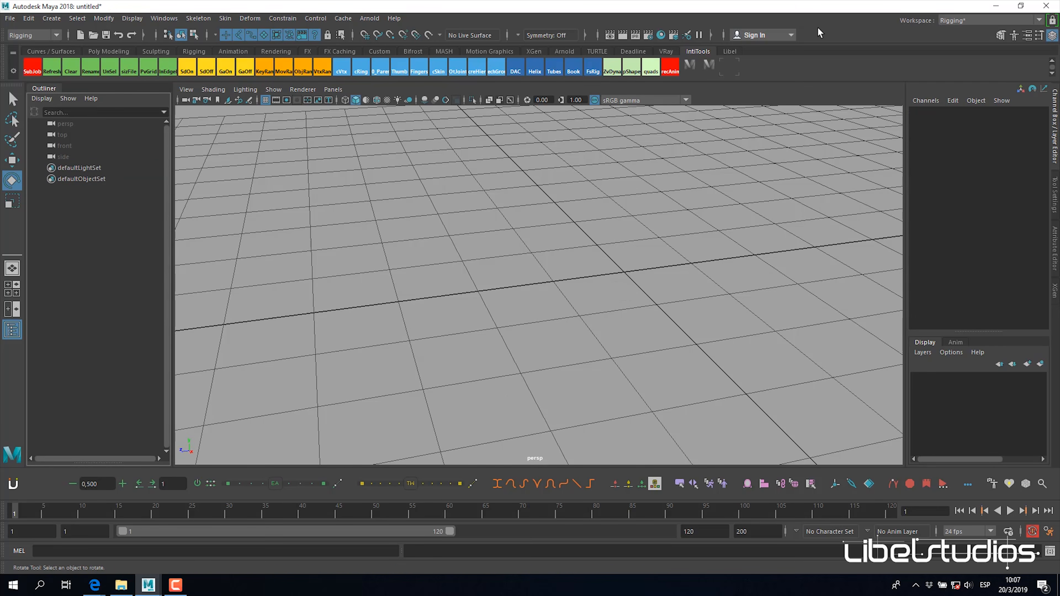
Step: Create a polygon cube at the grid origin and activate the Move tool
left_click_drag(557, 324, 682, 277, "alt")
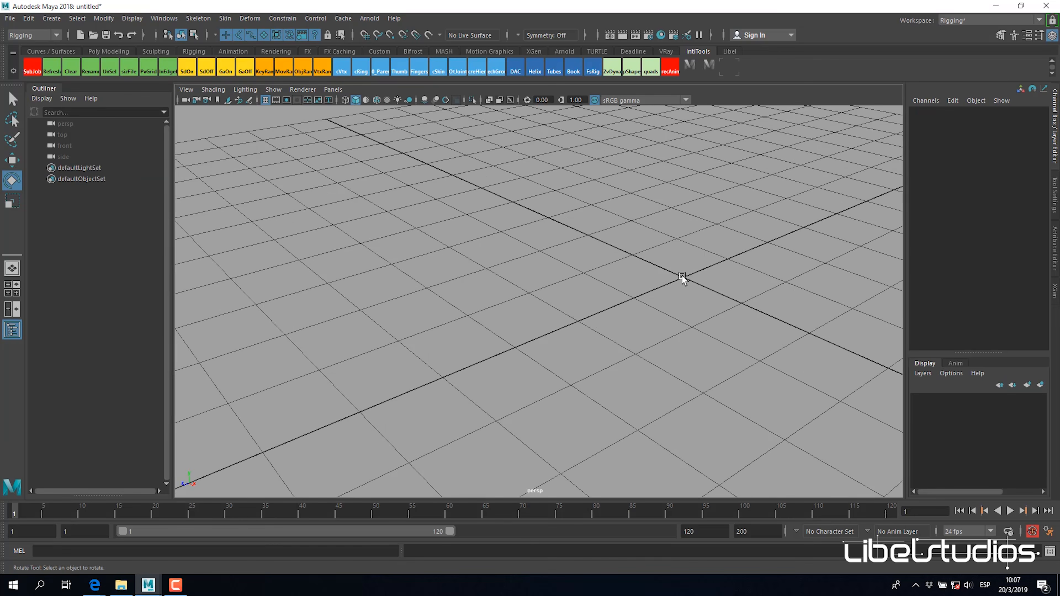
left_click_drag(469, 327, 480, 367, "alt")
middle_click_drag(571, 355, 632, 331, "alt")
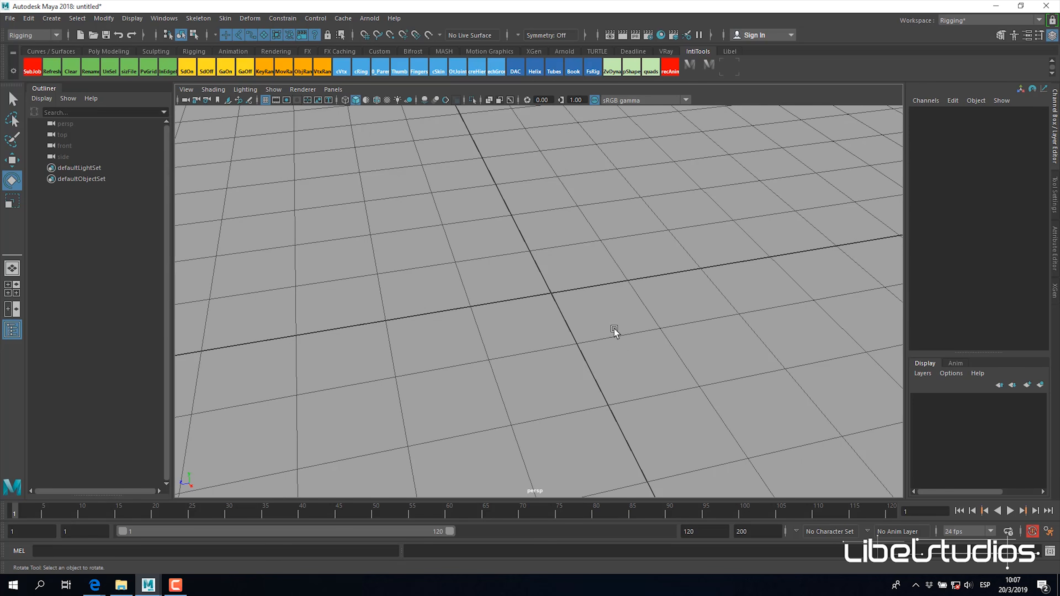
right_click_drag(599, 282, 570, 314, "shift")
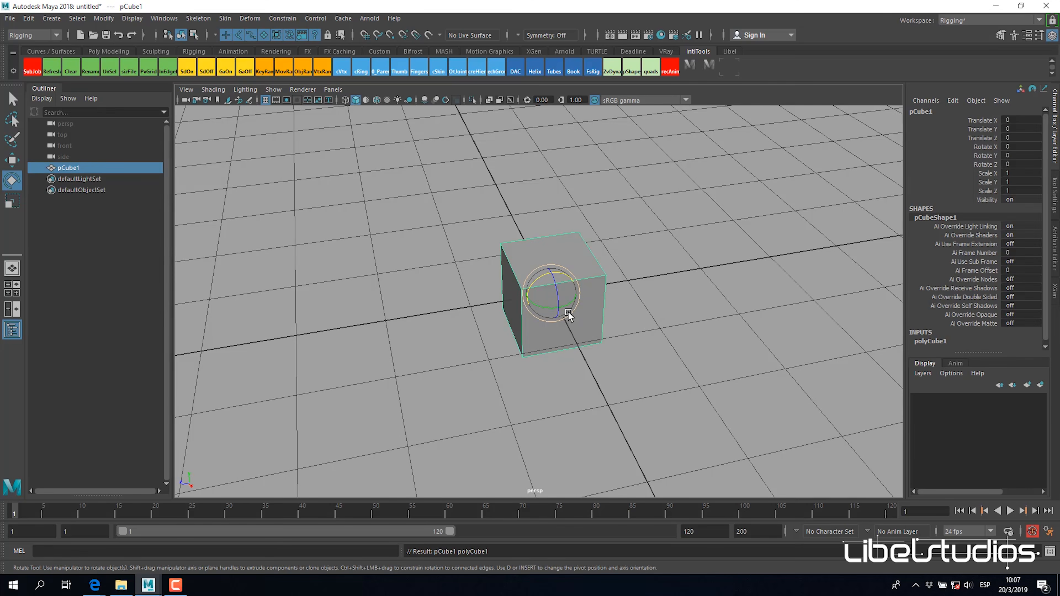
key("w")
Step: Create a polygon sphere and move it away from the cube to about X 4.1, Y 0.28, Z -3.49
left_click_drag(645, 332, 642, 273, "alt")
left_click(664, 253)
right_click_drag(665, 252, 703, 253, "shift")
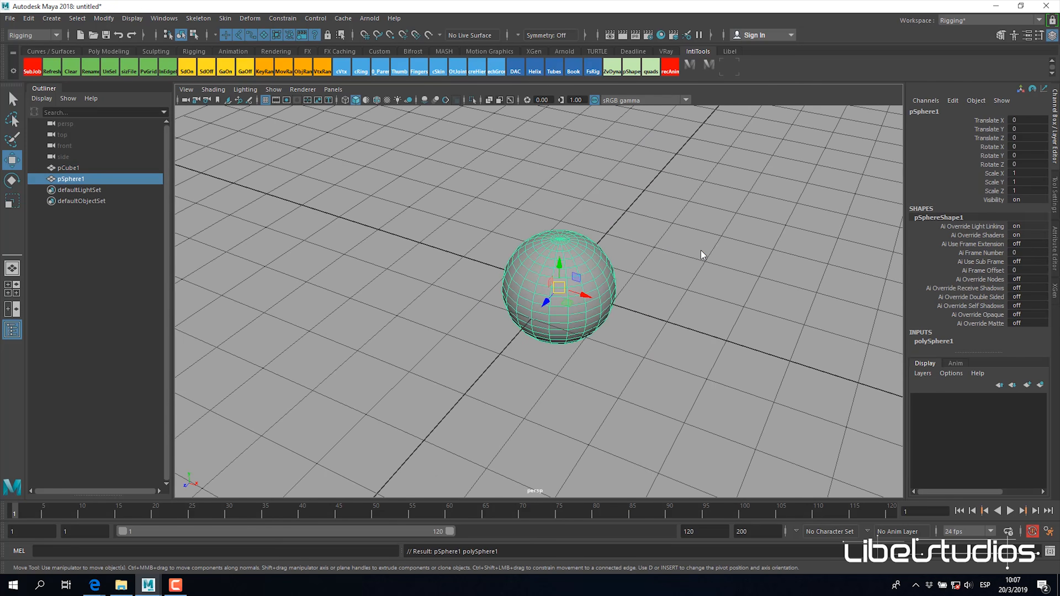
middle_click_drag(533, 293, 372, 312, "alt")
left_click_drag(379, 313, 629, 243)
left_click_drag(658, 293, 634, 264, "alt")
left_click(486, 198)
left_click_drag(486, 200, 469, 291, "alt")
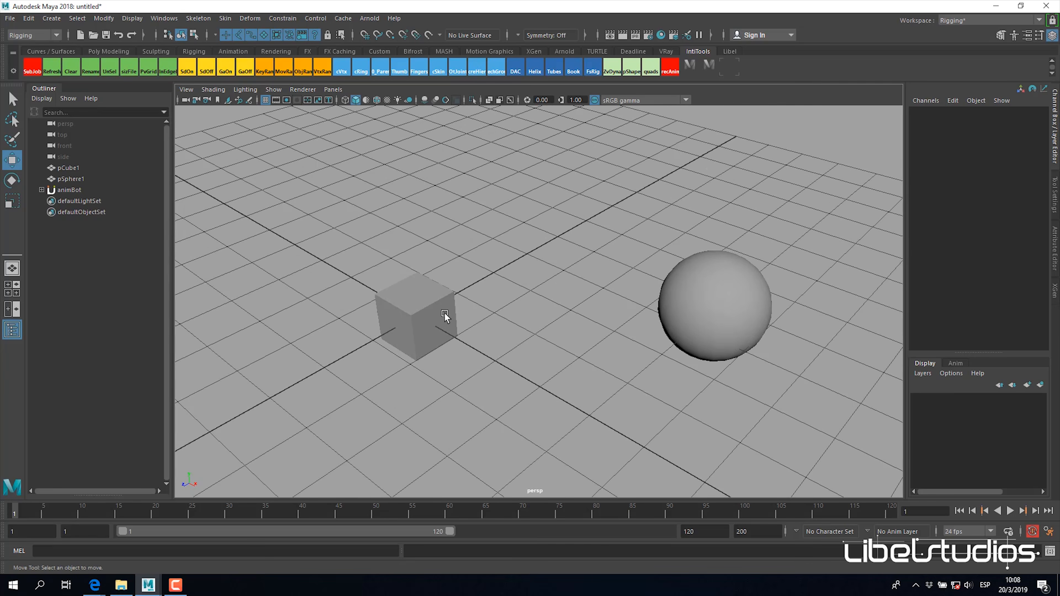
Step: Select pCube1 and pSphere1 in turn to compare their positions and transform channels
mouse_move(544, 379)
left_mouse_down("alt")
mouse_move(555, 378)
mouse_move(527, 372)
left_mouse_up("alt")
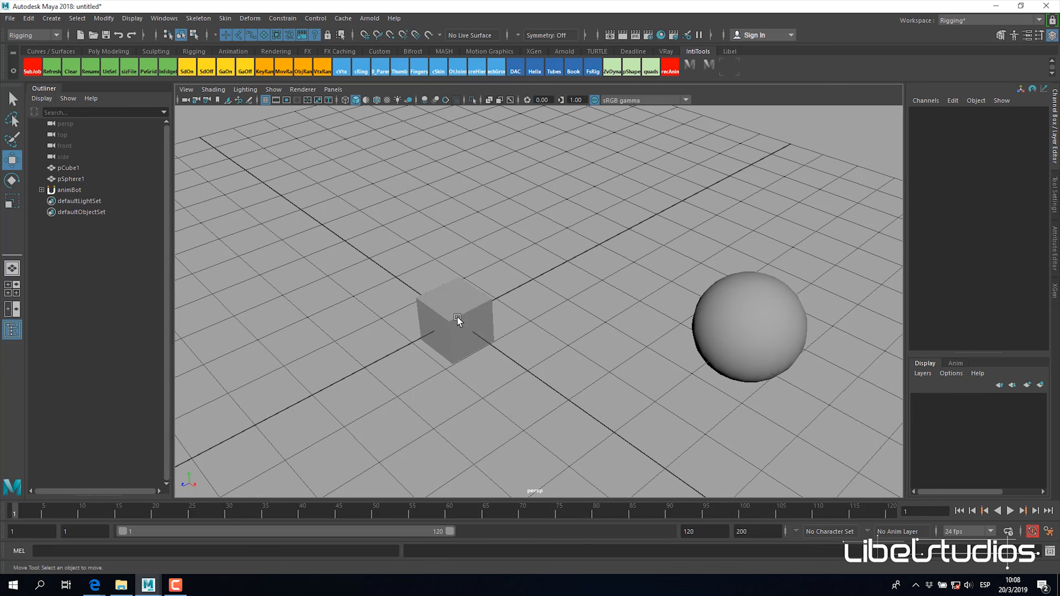
left_click(457, 308)
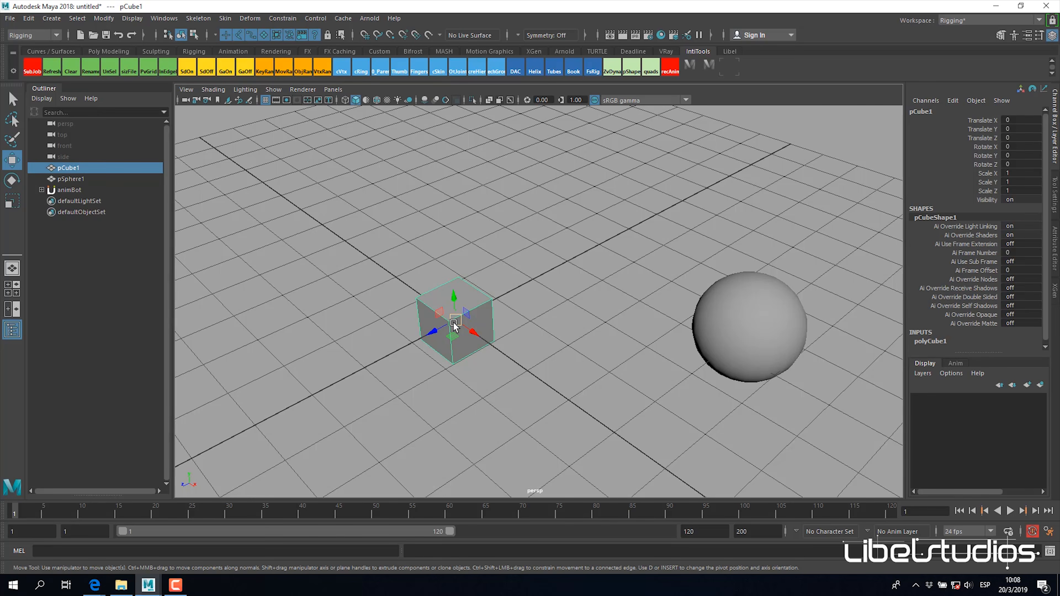
scroll(512, 324, "up", 4)
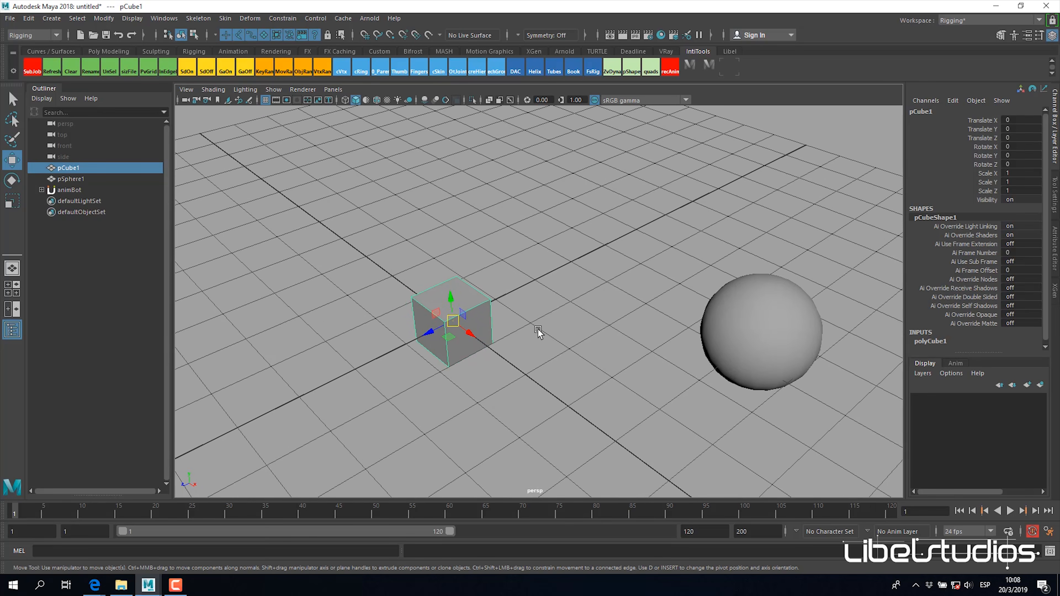
left_click_drag(537, 329, 690, 322, "alt")
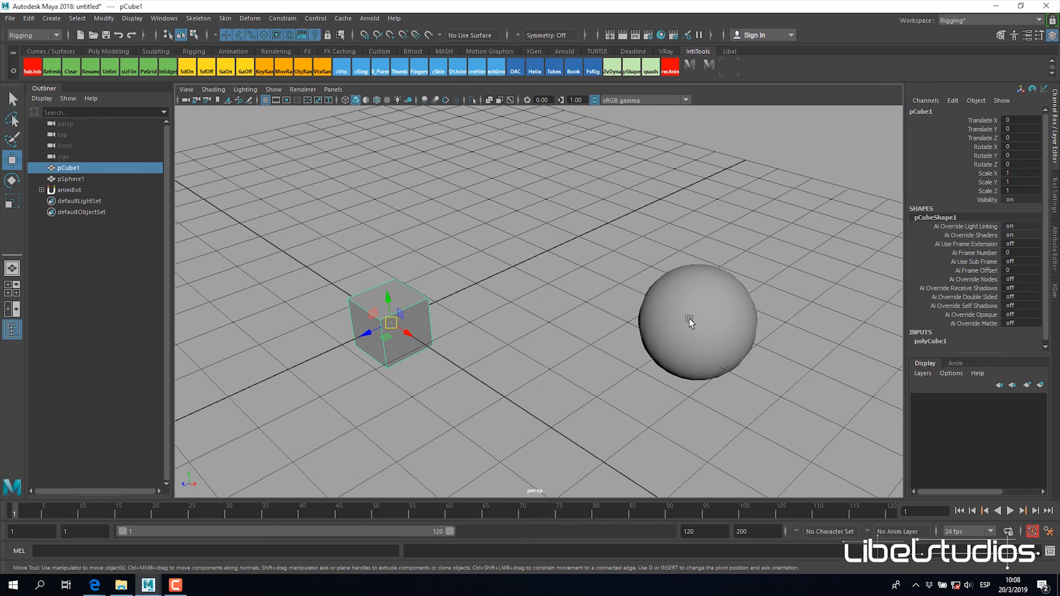
left_click(688, 319)
left_click_drag(628, 353, 450, 330, "alt")
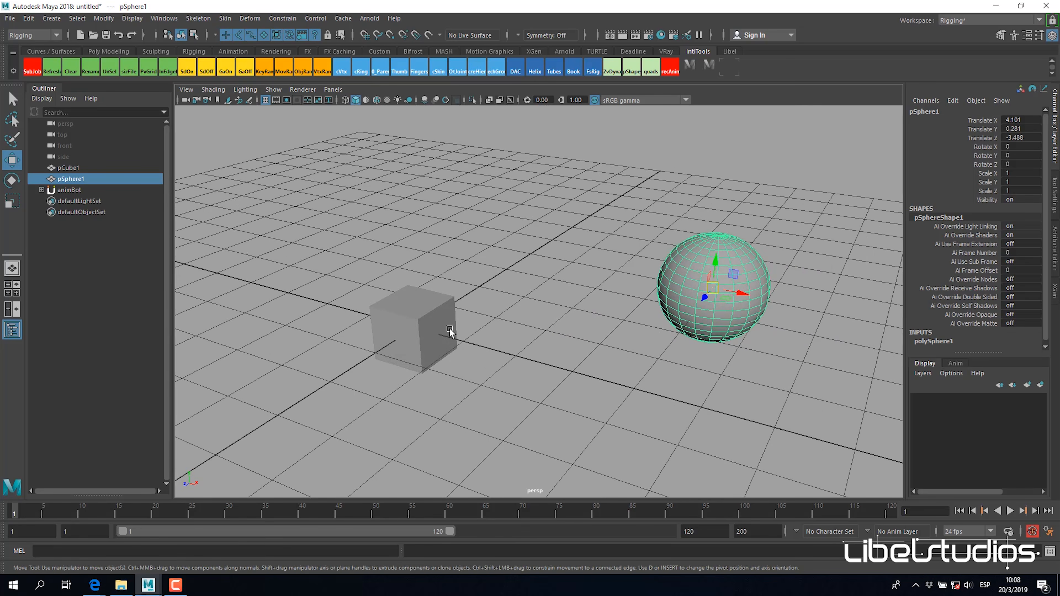
left_click(450, 330, "shift")
left_click_drag(613, 337, 568, 345, "alt")
Step: Select pSphere1 followed by pCube1 and detach the Constrain commands as a floating window
left_click(756, 275)
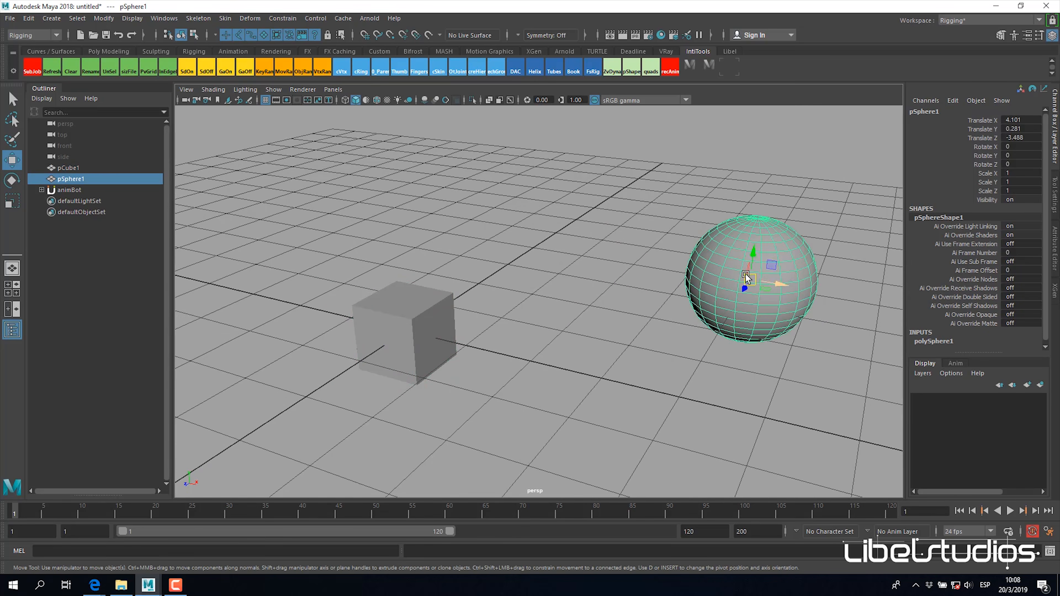
left_click(403, 317, "shift")
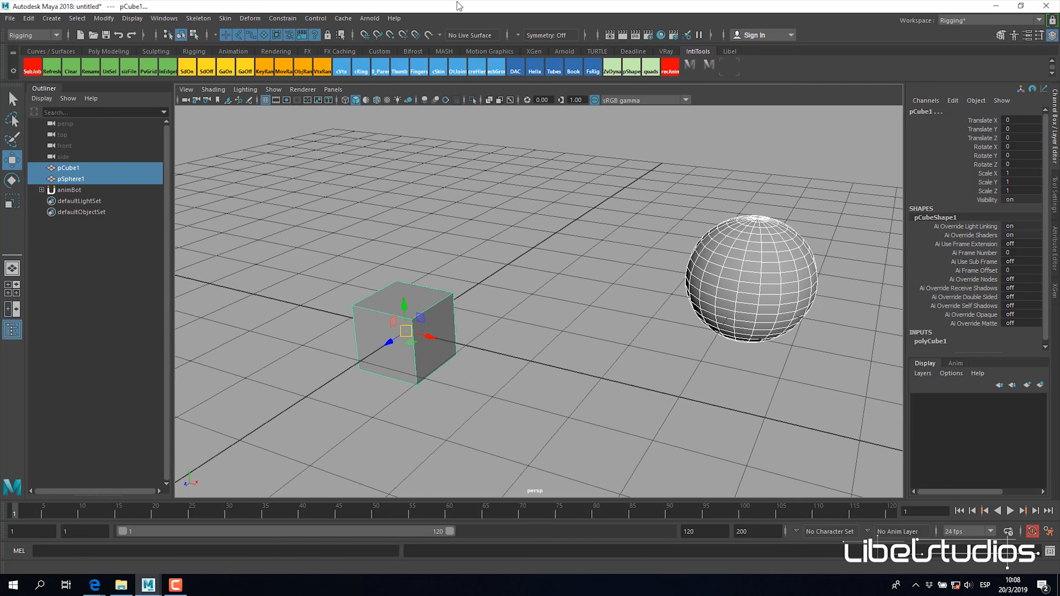
left_click(283, 18)
left_click(295, 28)
left_click_drag(295, 33, 913, 34)
left_click_drag(676, 223, 681, 259, "alt")
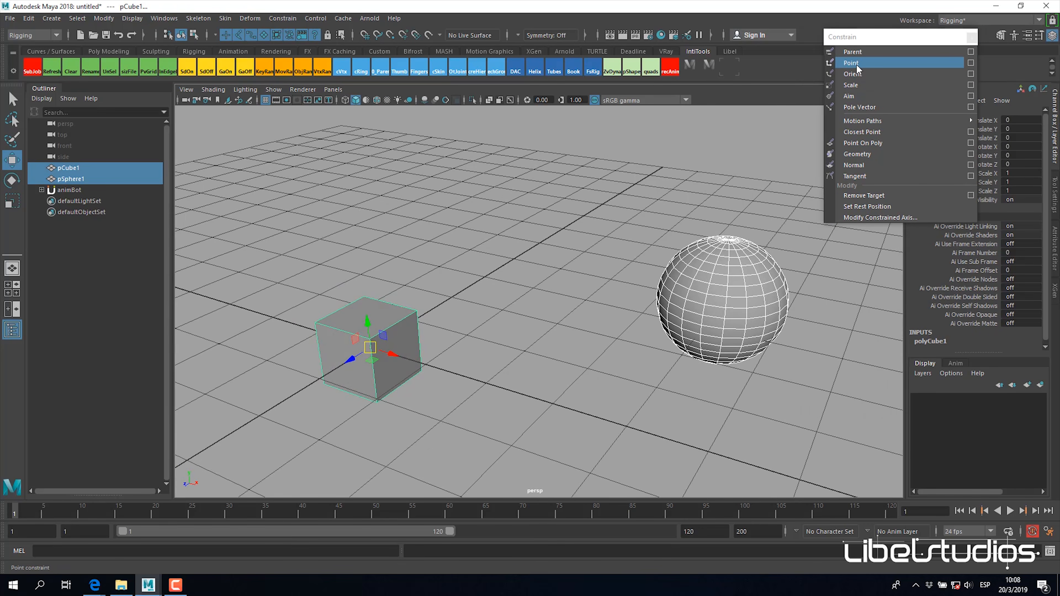
Step: Point-constrain pCube1 to pSphere1 with Maintain offset enabled, all axes constrained and weight 1, and close the options
left_click(971, 62)
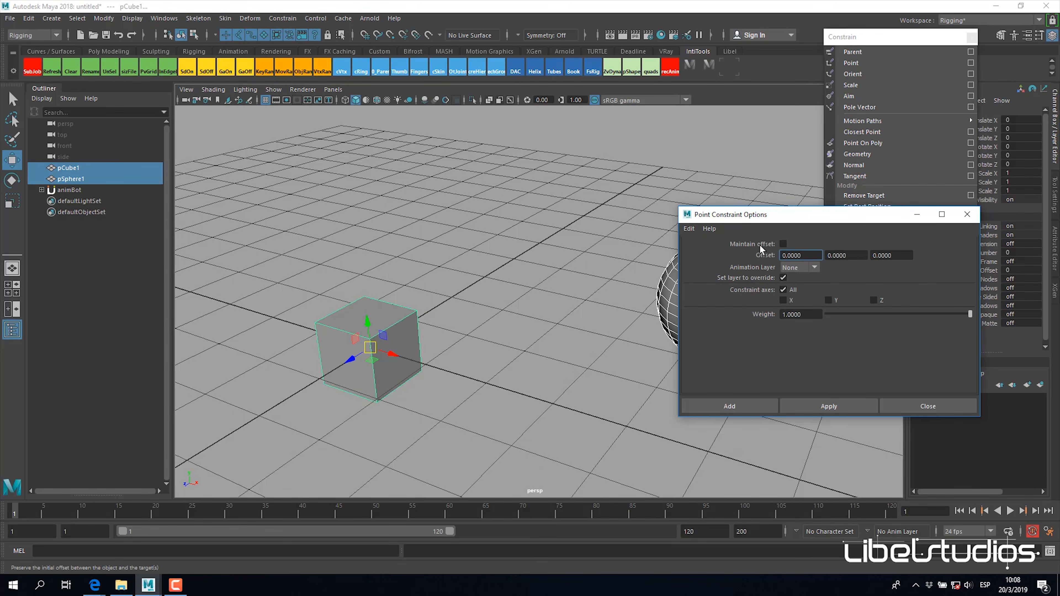
left_click(782, 244)
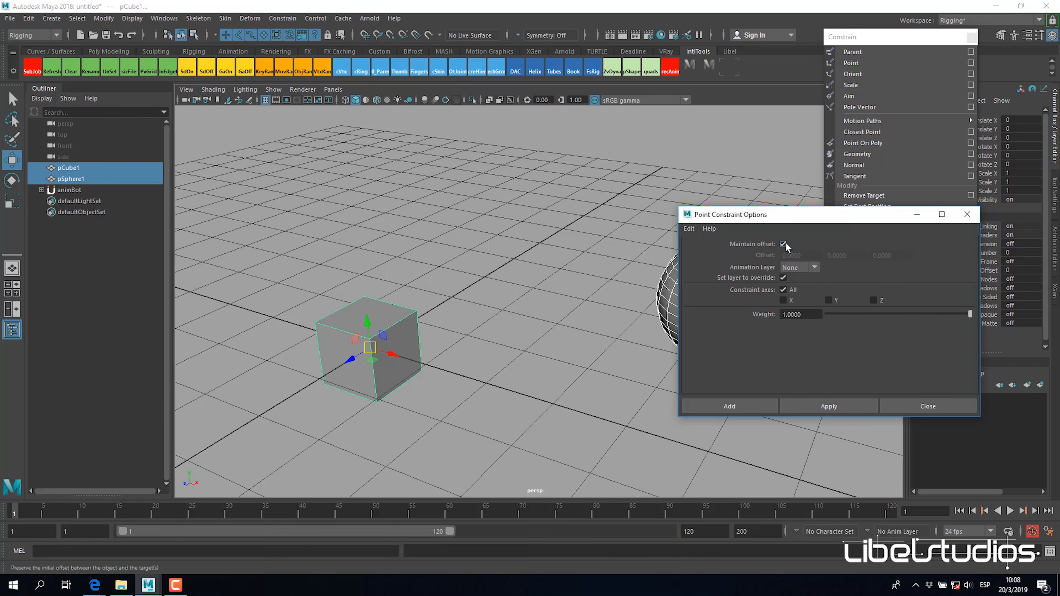
mouse_move(631, 334)
left_mouse_down("alt")
mouse_move(534, 360)
mouse_move(618, 339)
left_mouse_up("alt")
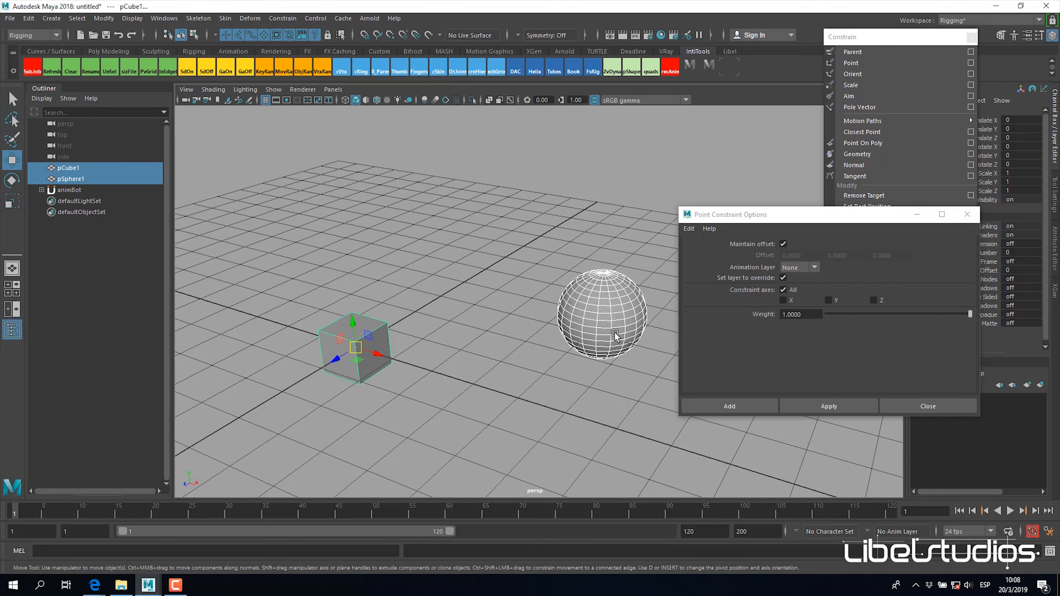
left_click_drag(458, 326, 336, 374, "alt")
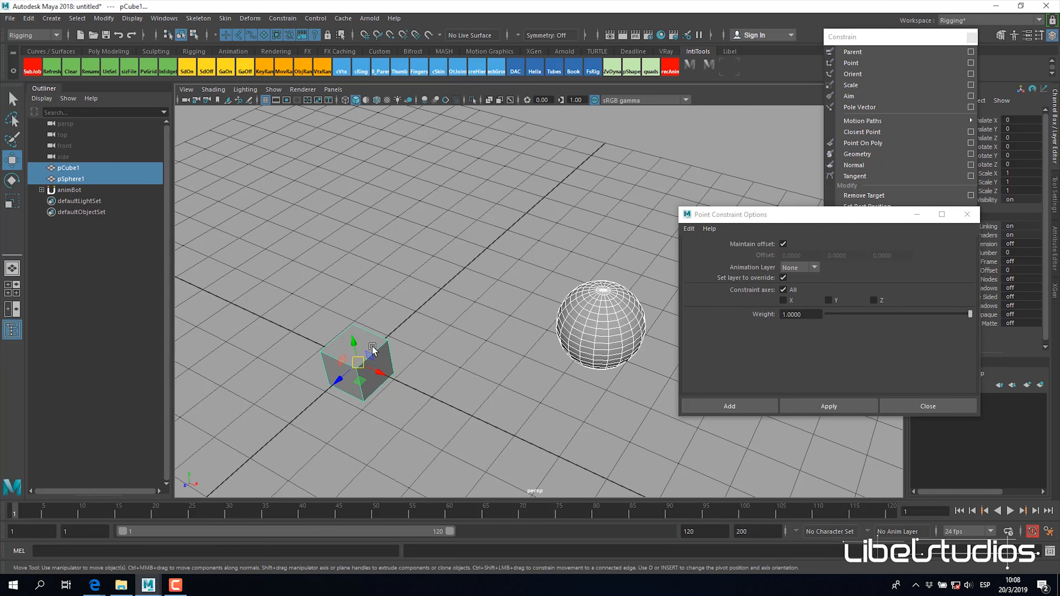
right_click_drag(539, 339, 545, 352, "alt")
mouse_move(546, 352)
left_mouse_down("alt")
mouse_move(564, 340)
mouse_move(541, 342)
mouse_move(543, 333)
left_mouse_up("alt")
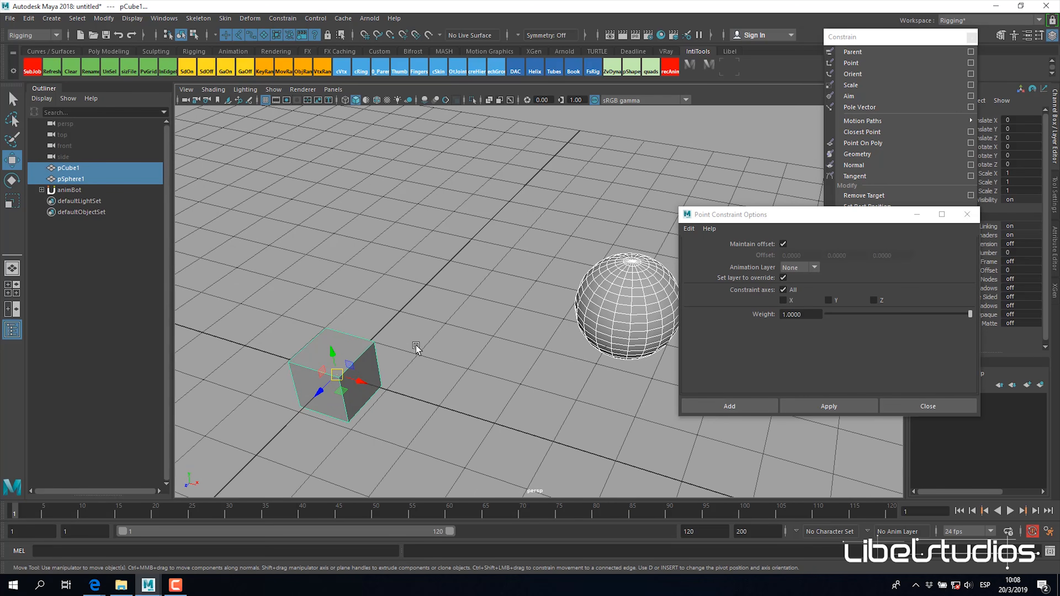
left_click(837, 403)
left_click(825, 407)
left_click_drag(793, 214, 653, 218)
scroll(969, 342, "down", 1)
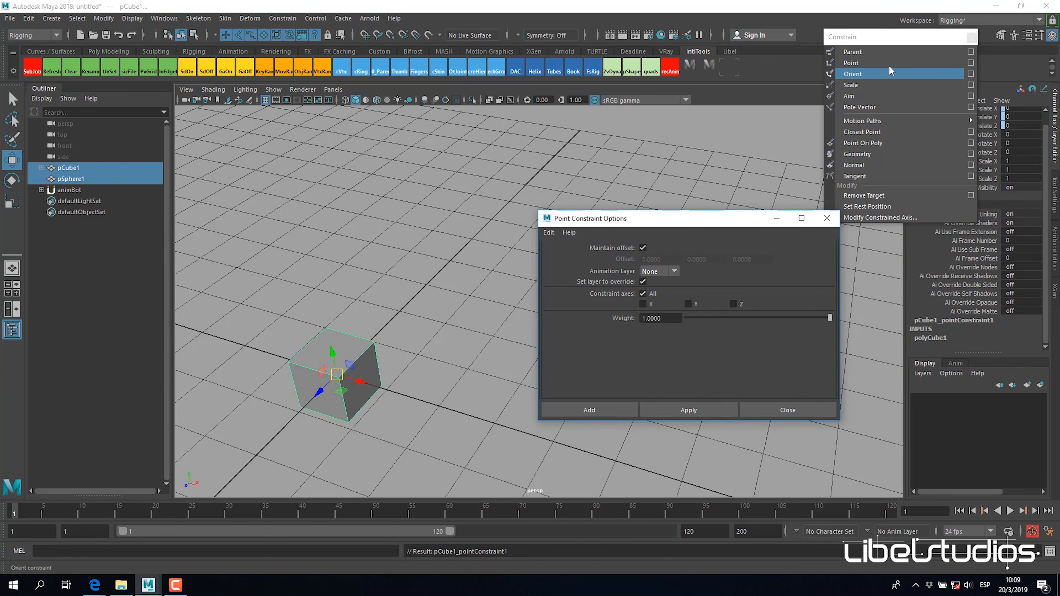
left_click(826, 218)
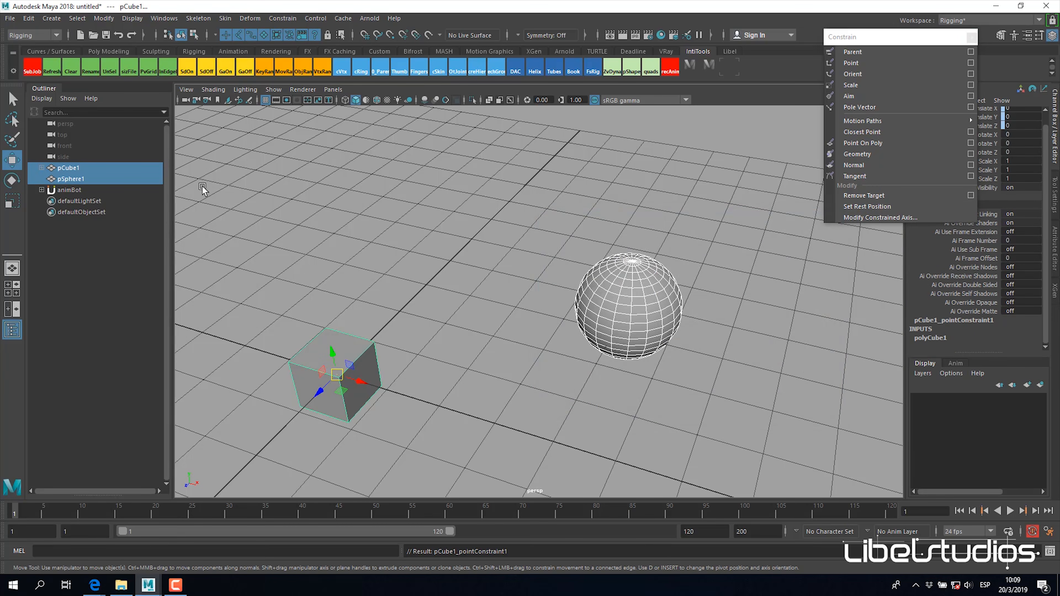
Step: Expand pCube1 in the hierarchy, select its point constraint node and move the floating Constrain window clear of the channel values
left_click(75, 168)
left_click(41, 168)
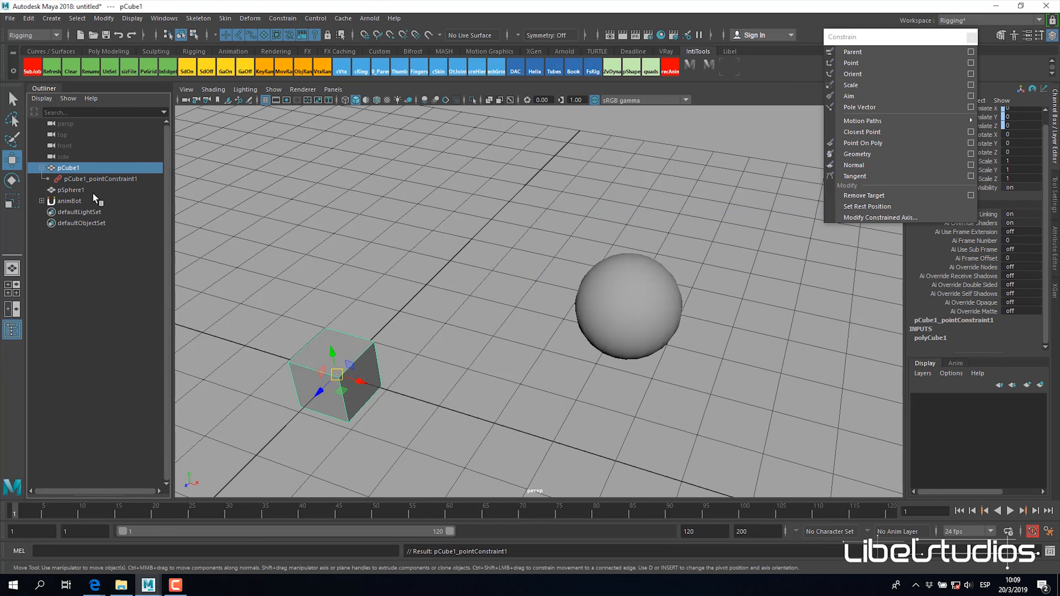
left_click(104, 178)
left_click_drag(892, 40, 801, 236)
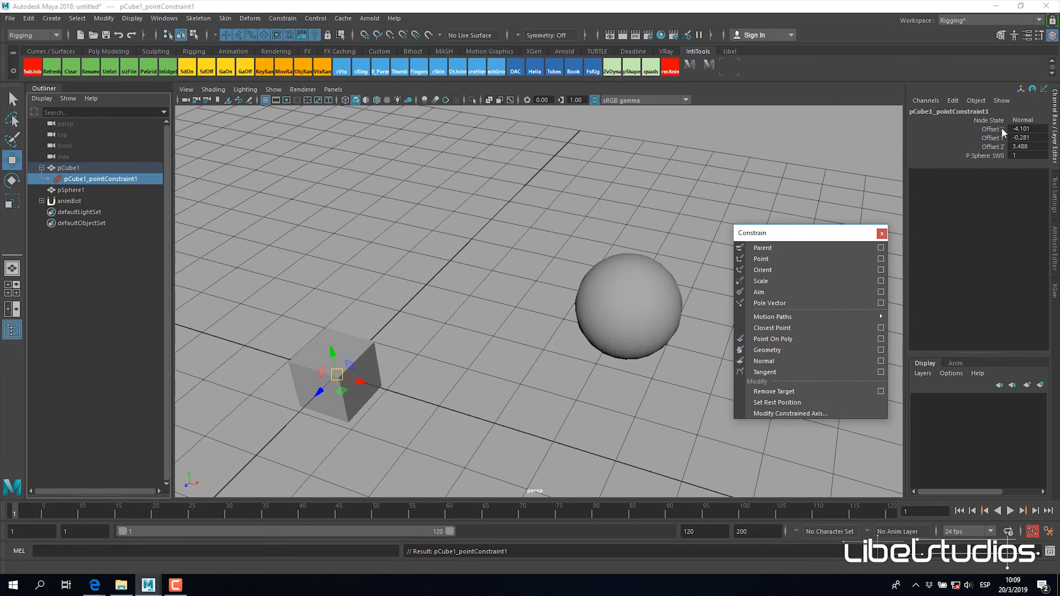
Step: Compare pSphere1's Translate values with the Offset values of pCube1's point constraint
left_click_drag(597, 265, 630, 296, "alt")
left_click(630, 296)
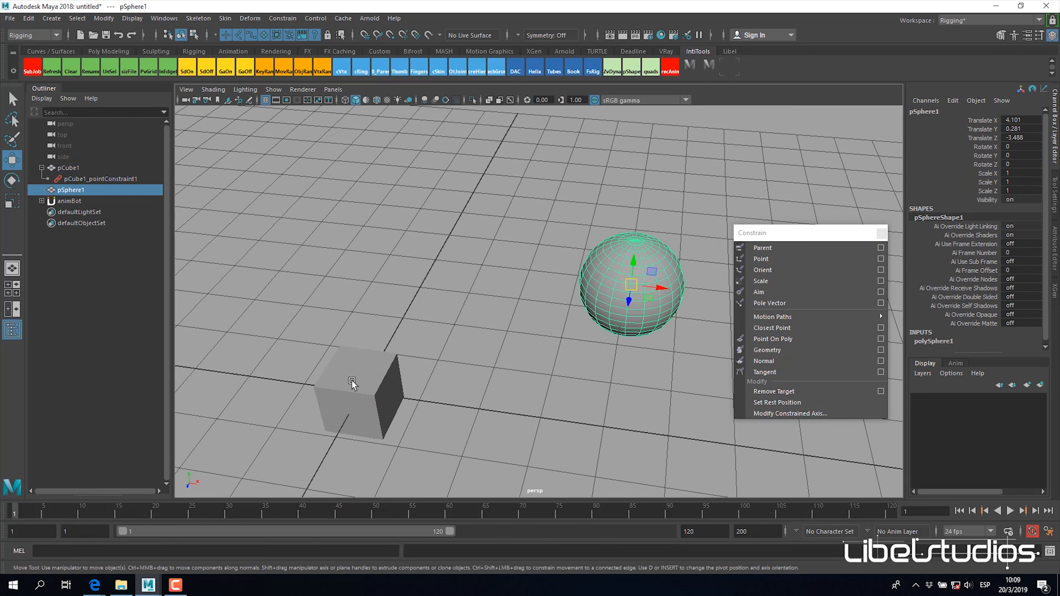
left_click(110, 178)
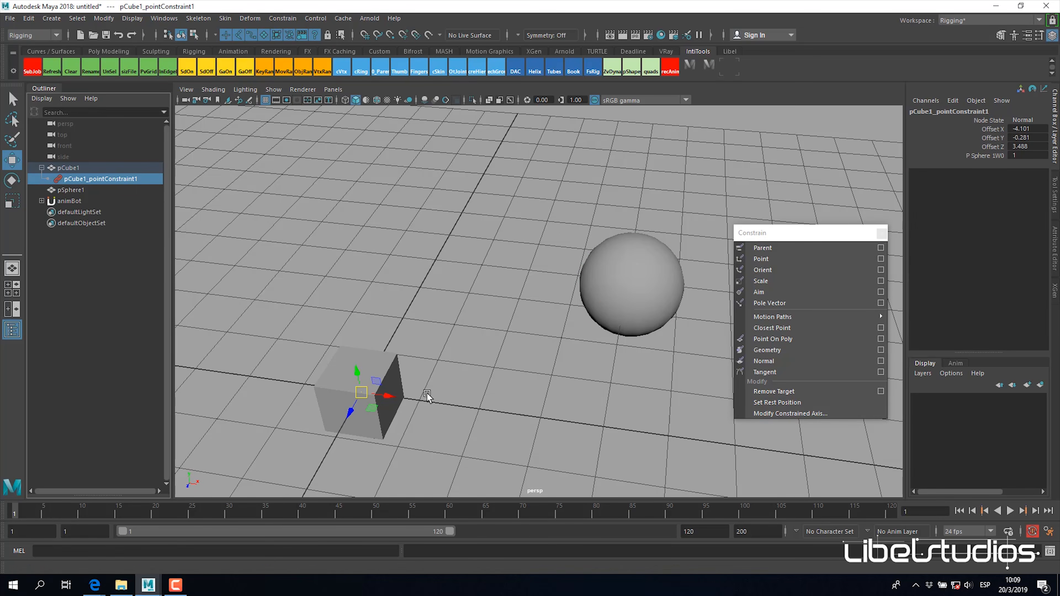
left_click_drag(622, 326, 603, 379, "alt")
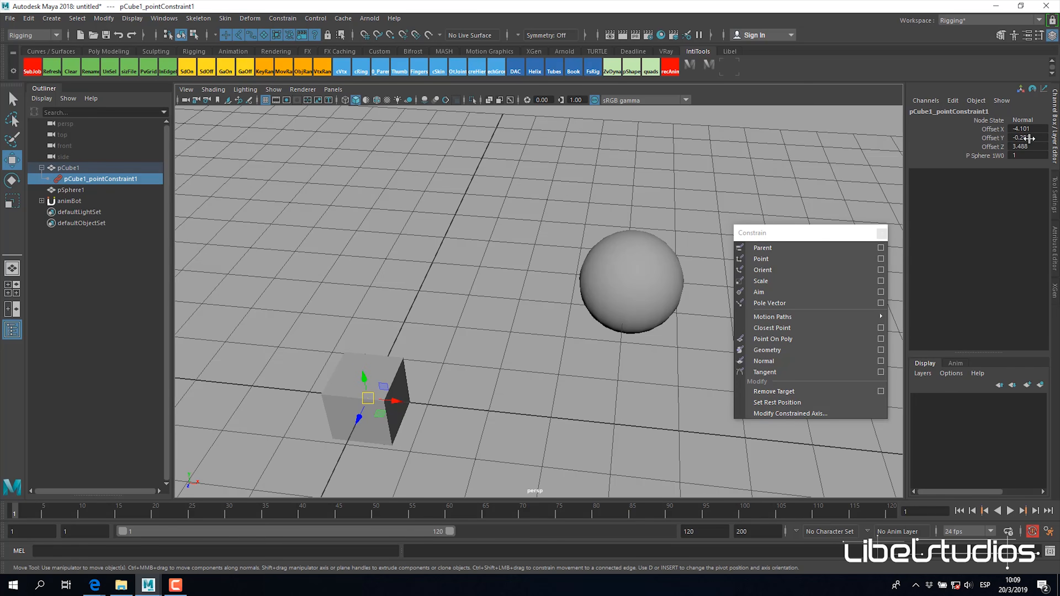
left_click_drag(592, 317, 614, 279, "alt")
left_click(630, 303)
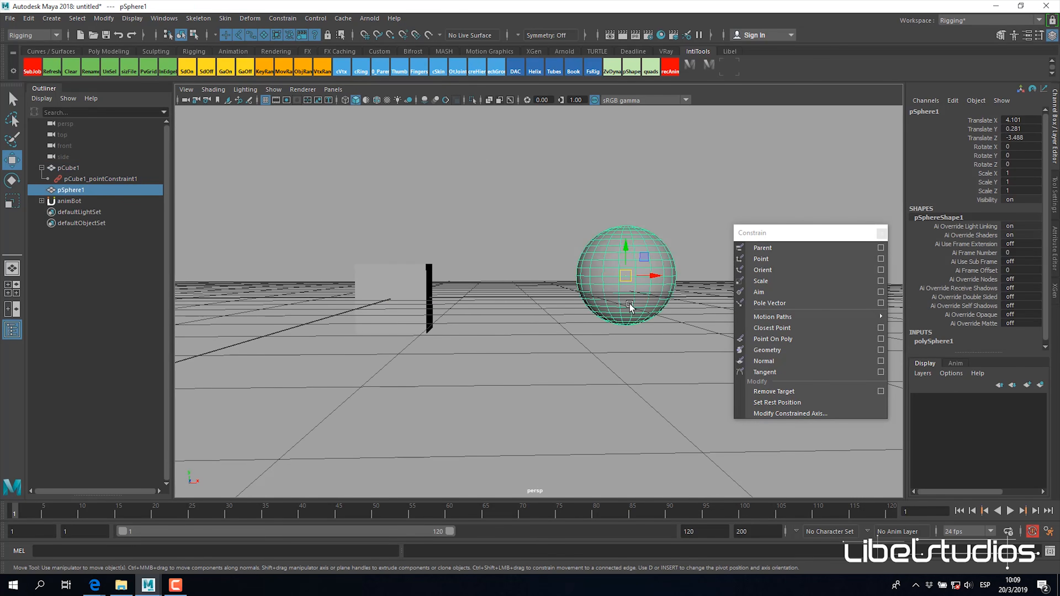
left_click_drag(471, 325, 645, 292, "alt")
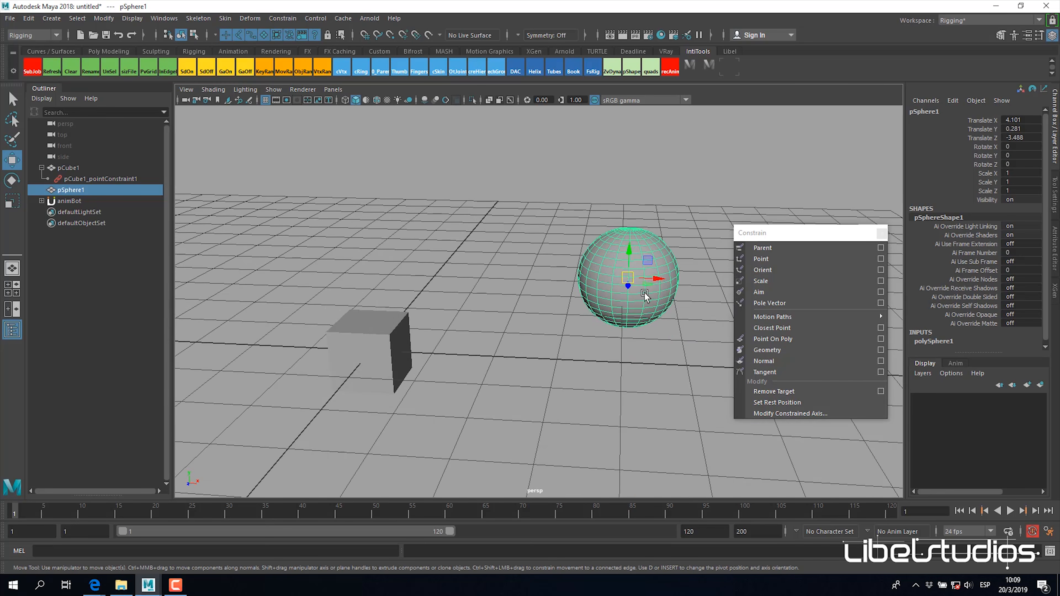
left_click(380, 361)
left_click(114, 189)
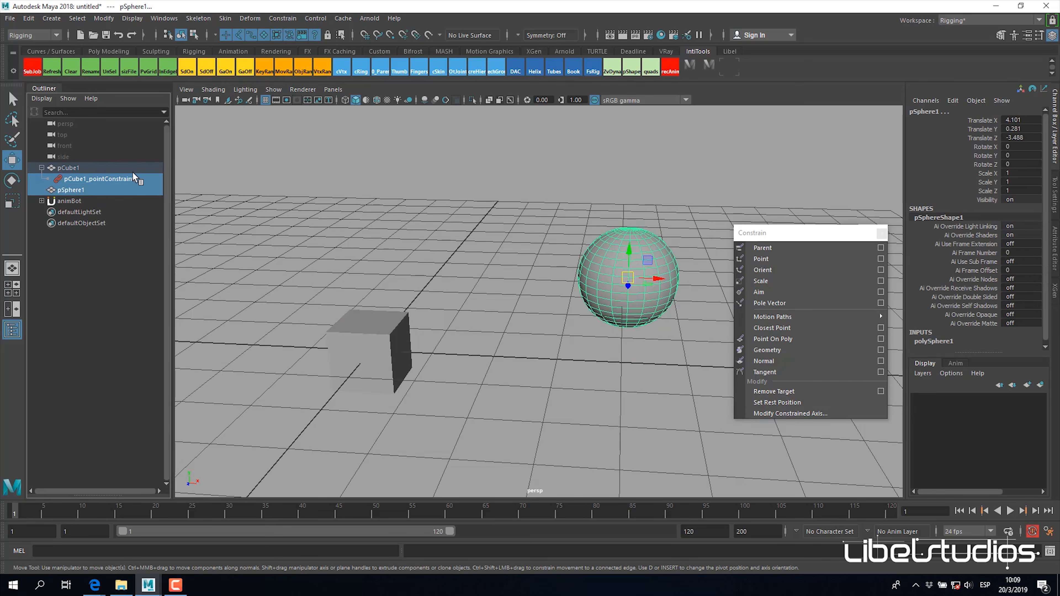
left_click(97, 179)
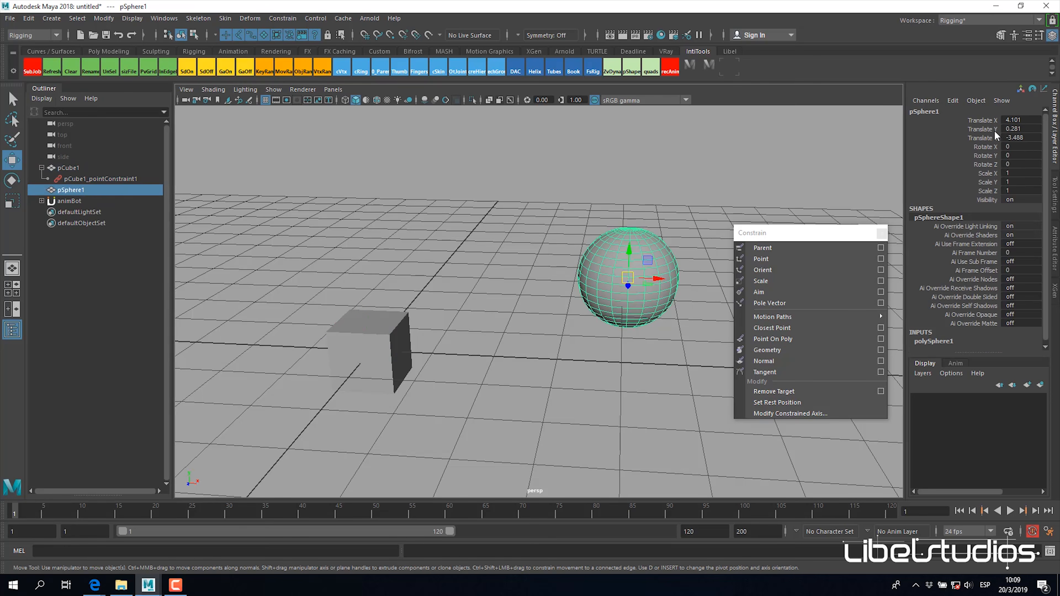
left_click(369, 326)
left_click(637, 313)
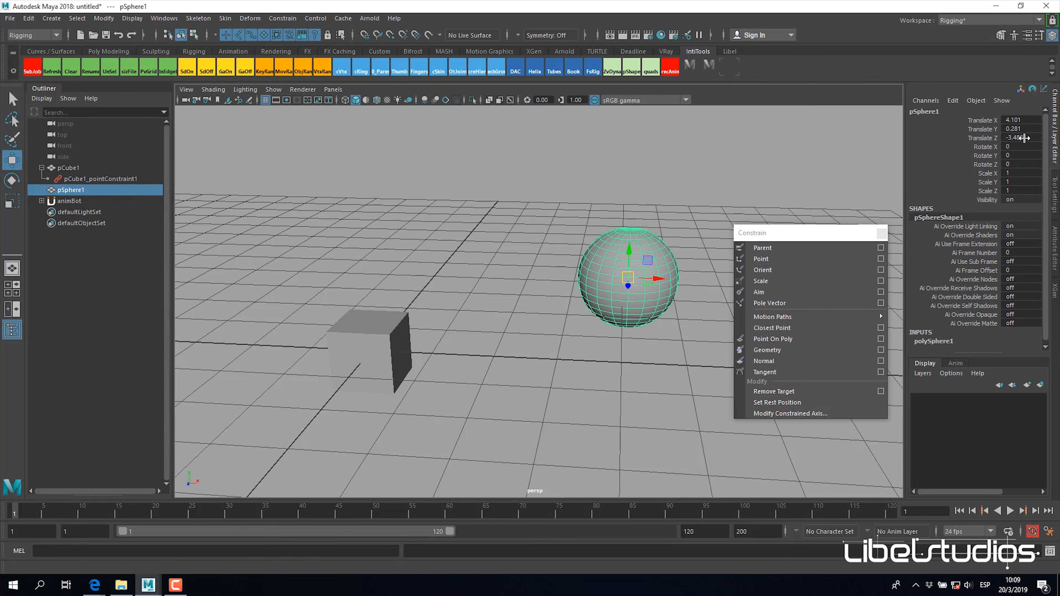
left_click(116, 179)
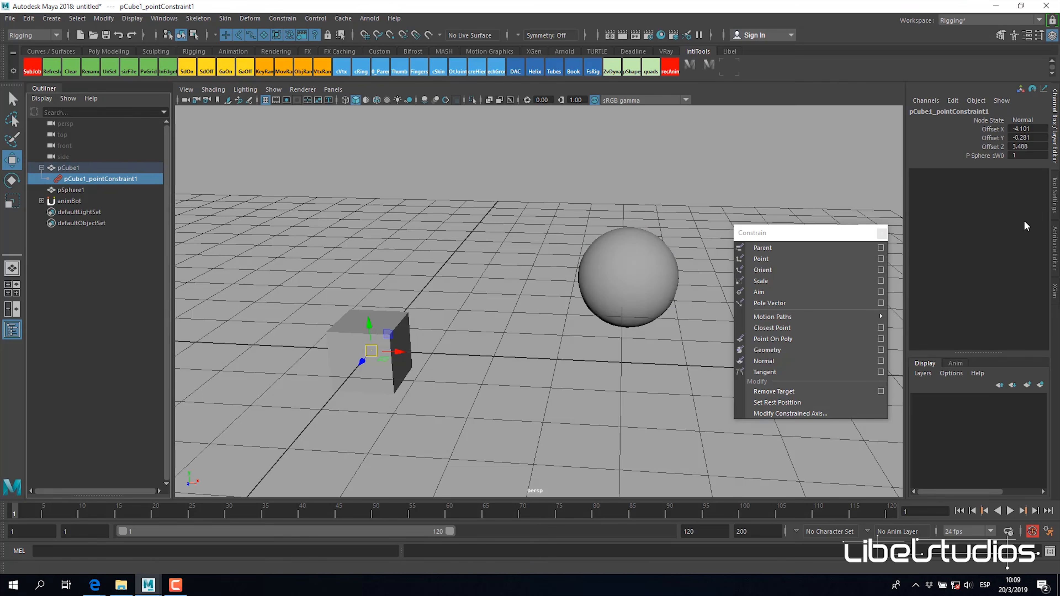
Step: Move pSphere1 to about X 3.49, Y 0.96, Z -2.37 to test how the constrained cube follows
left_click_drag(550, 339, 518, 357, "alt")
left_click(597, 307)
left_click_drag(595, 313, 441, 315, "alt")
key("ctrl+z")
left_click_drag(568, 315, 574, 274)
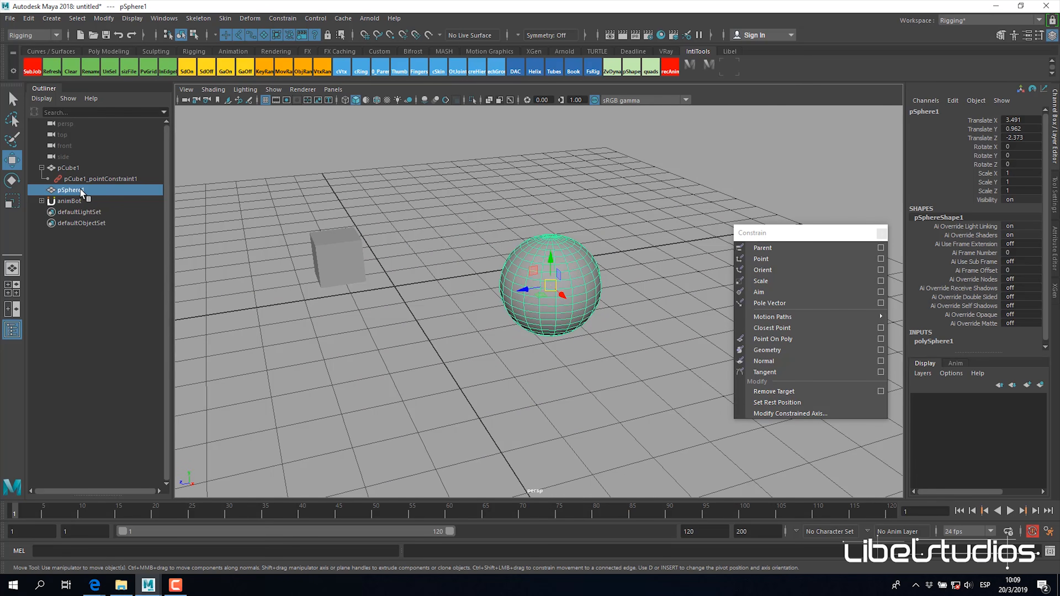
Step: Set Offset X, Y and Z of pCube1's point constraint to 0
left_click(79, 179)
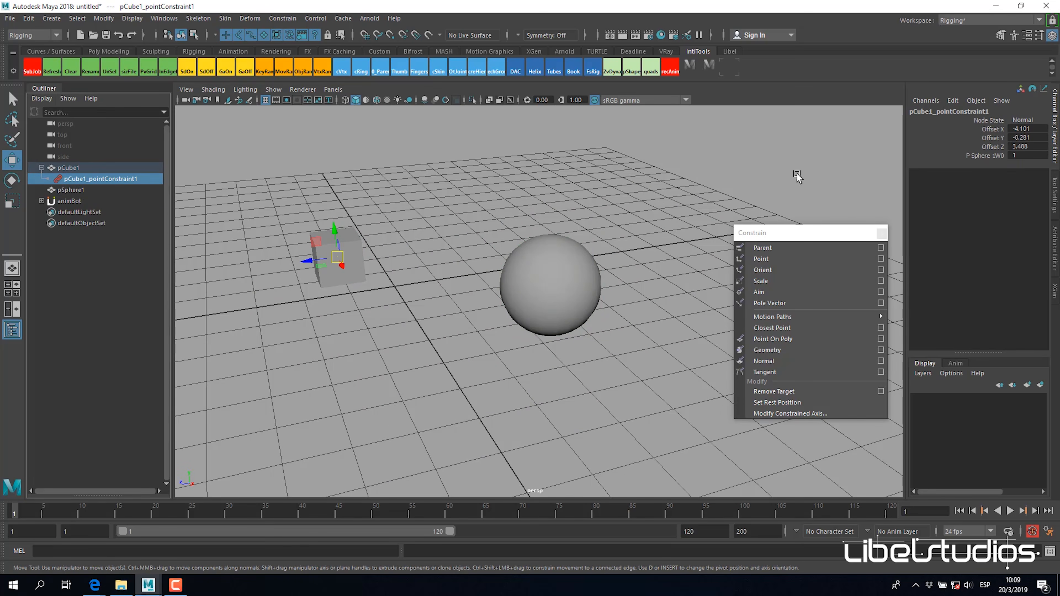
left_click_drag(1024, 134, 1036, 143)
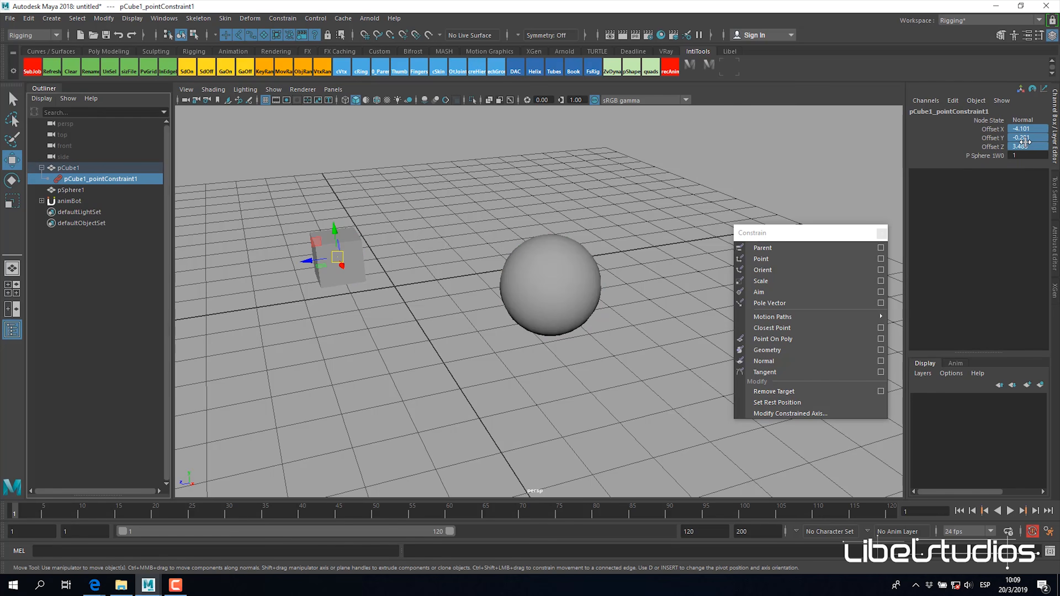
type("0")
key("Return")
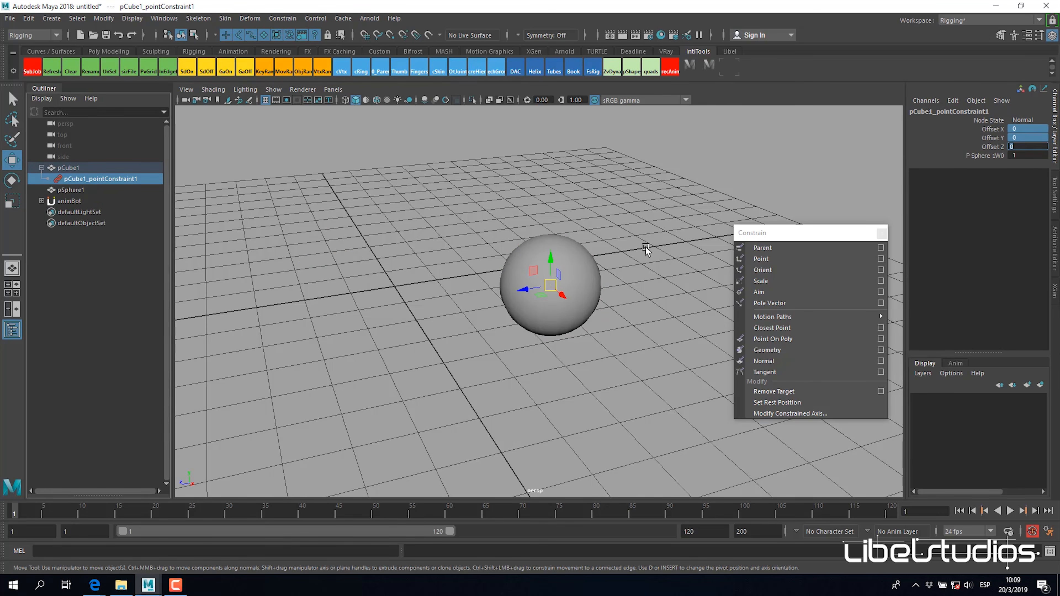
Step: Open the Point constraint options, turn off Maintain offset and minimize the options window
left_click_drag(589, 280, 559, 277, "alt")
left_click(881, 258)
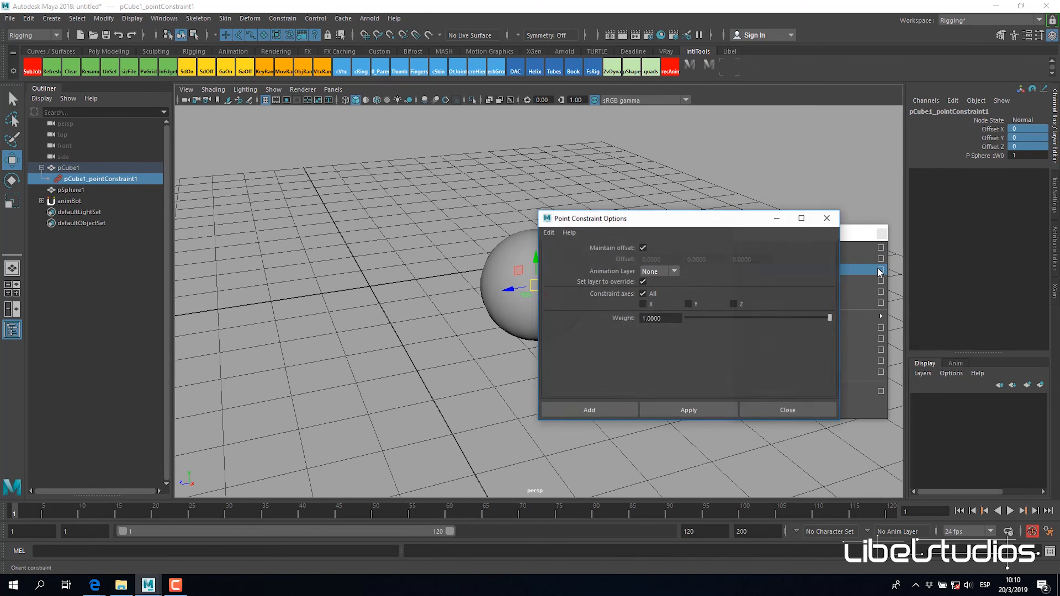
left_click(643, 248)
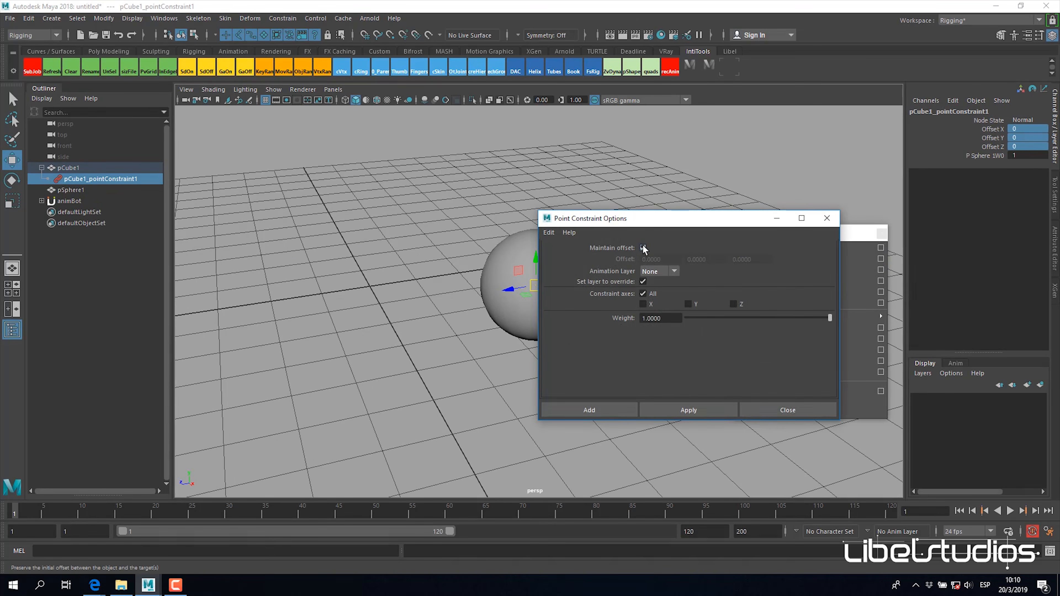
left_click(643, 248)
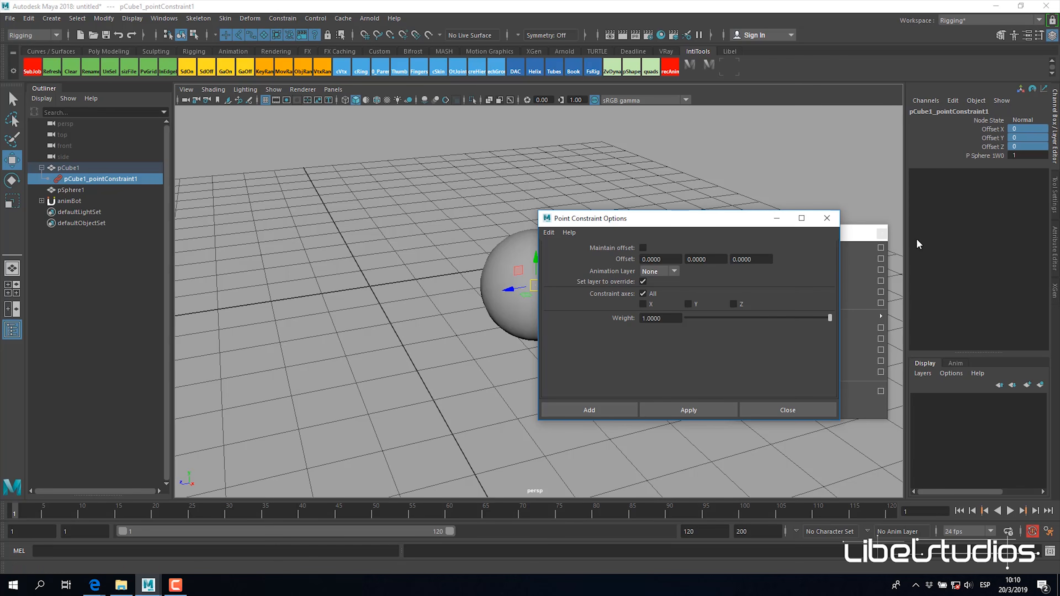
left_click(777, 218)
Step: Switch the viewport to wireframe display and select pSphere1 to test how the cube centred inside it follows
left_click_drag(638, 324, 619, 341, "alt")
mouse_move(563, 288)
left_mouse_down("alt")
mouse_move(598, 300)
mouse_move(574, 298)
left_mouse_up("alt")
left_click_drag(669, 294, 584, 325, "alt")
key("4")
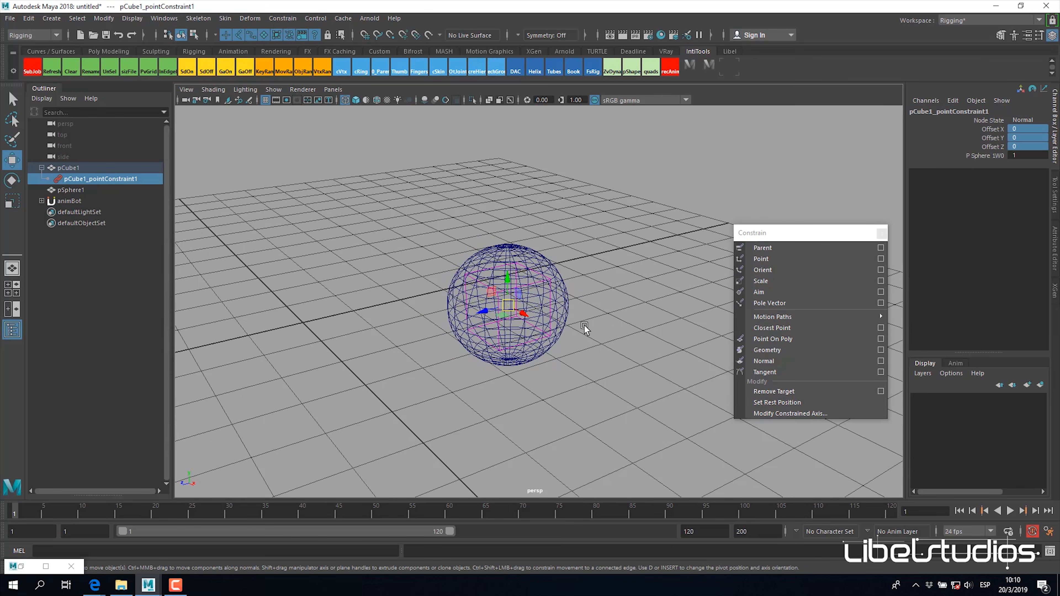
left_click(503, 246)
left_click_drag(508, 305, 645, 311)
Step: Set Offset X to -2 and Offset Y to 1.1 on pCube1's point constraint
left_click(103, 180)
left_click(989, 129)
middle_click_drag(645, 311, 619, 313)
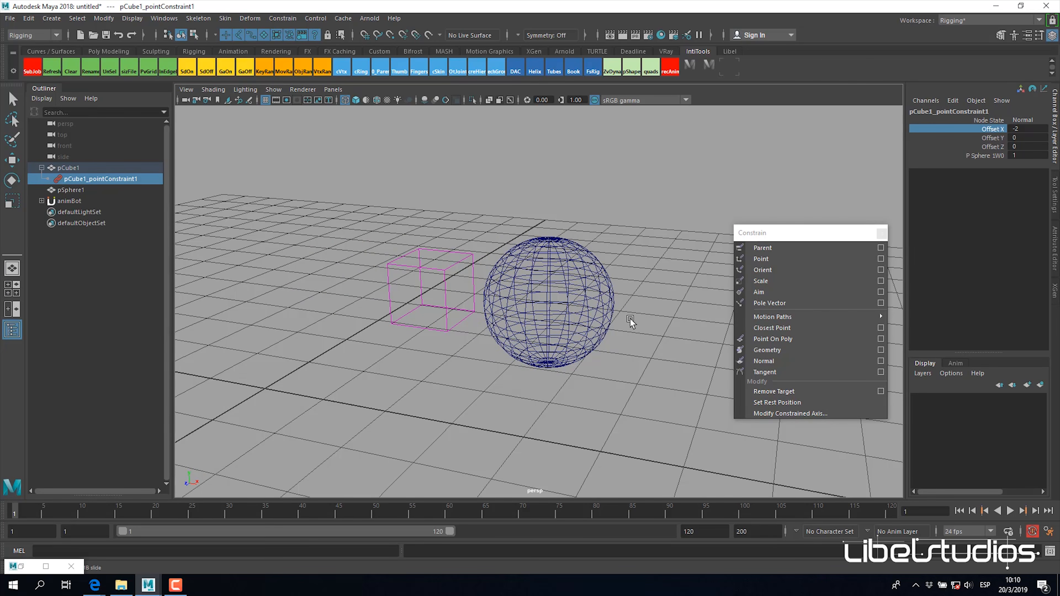
left_click_drag(631, 319, 617, 321, "alt")
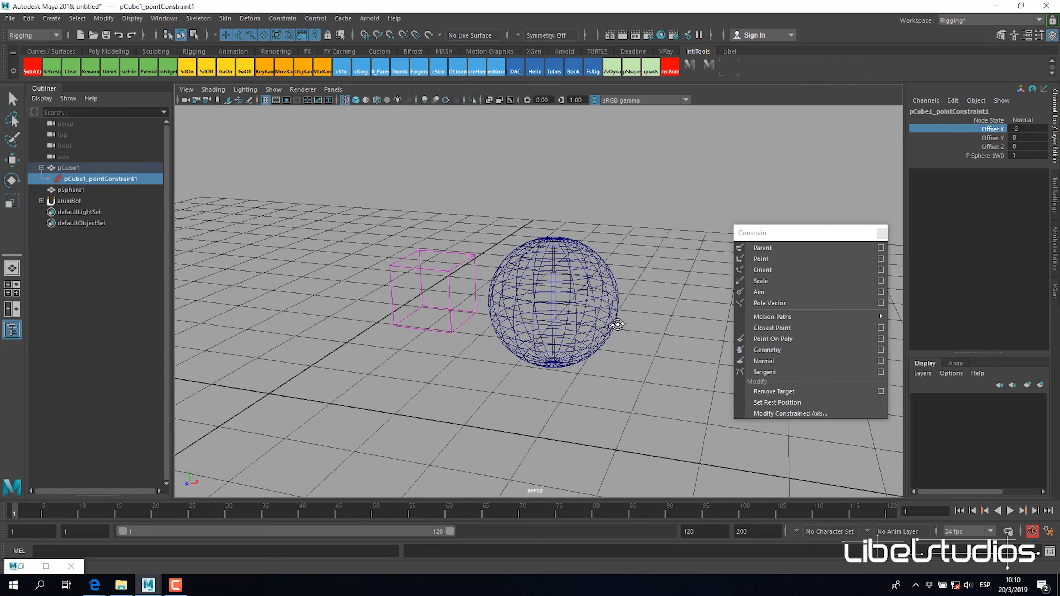
left_click(992, 139)
left_click_drag(638, 256, 580, 277, "alt")
middle_click_drag(579, 276, 587, 281)
left_click_drag(584, 285, 635, 276, "alt")
Step: Move pSphere1 to test how the offset cube follows, undo the move and clear the selection
left_click_drag(468, 194, 502, 343, "alt")
left_click(610, 261)
key("w")
key("ctrl+z")
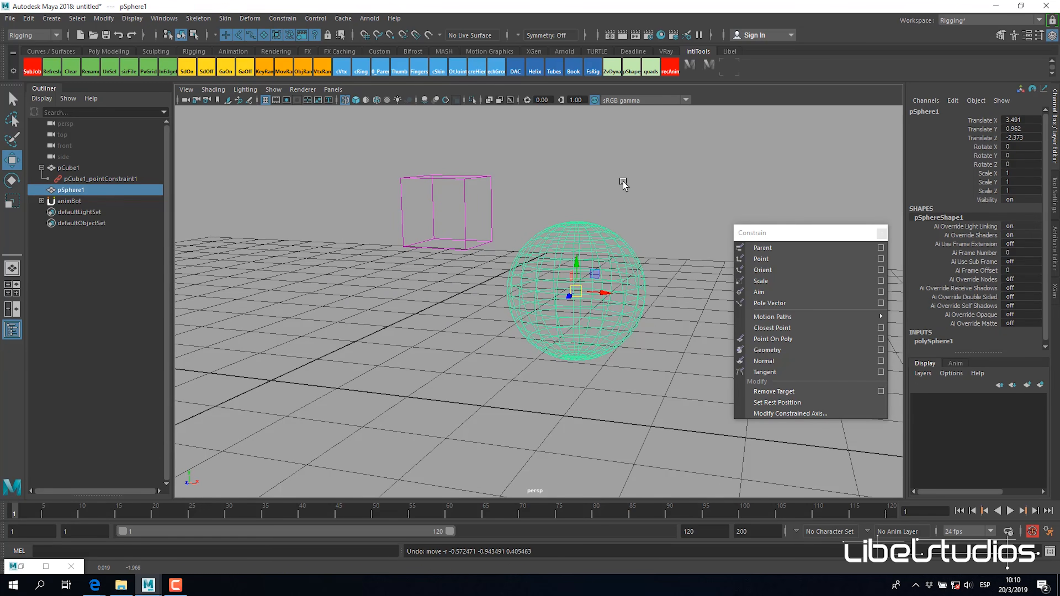
left_click(622, 186)
Step: Create a second polygon sphere and place it at about X -3.2, Y 2.08, Z -0.62, on the cube's other side
right_click_drag(622, 186, 430, 314, "alt")
left_click_drag(430, 315, 484, 379, "alt")
right_click(469, 333, "shift")
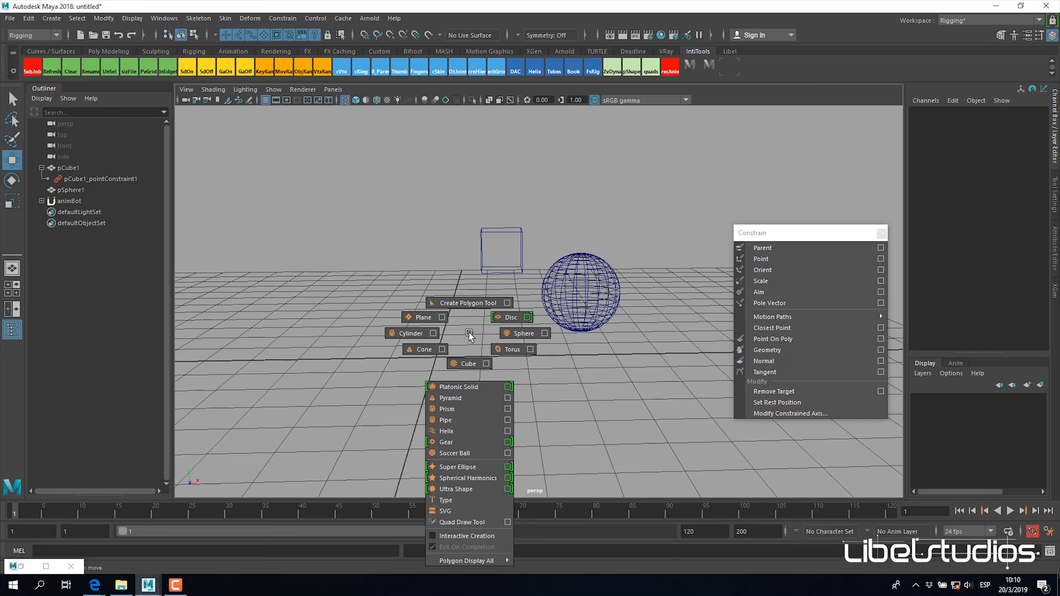
left_click(521, 333)
left_click_drag(439, 360, 297, 264)
middle_click_drag(383, 282, 428, 308, "alt")
right_click_drag(479, 296, 505, 309, "alt")
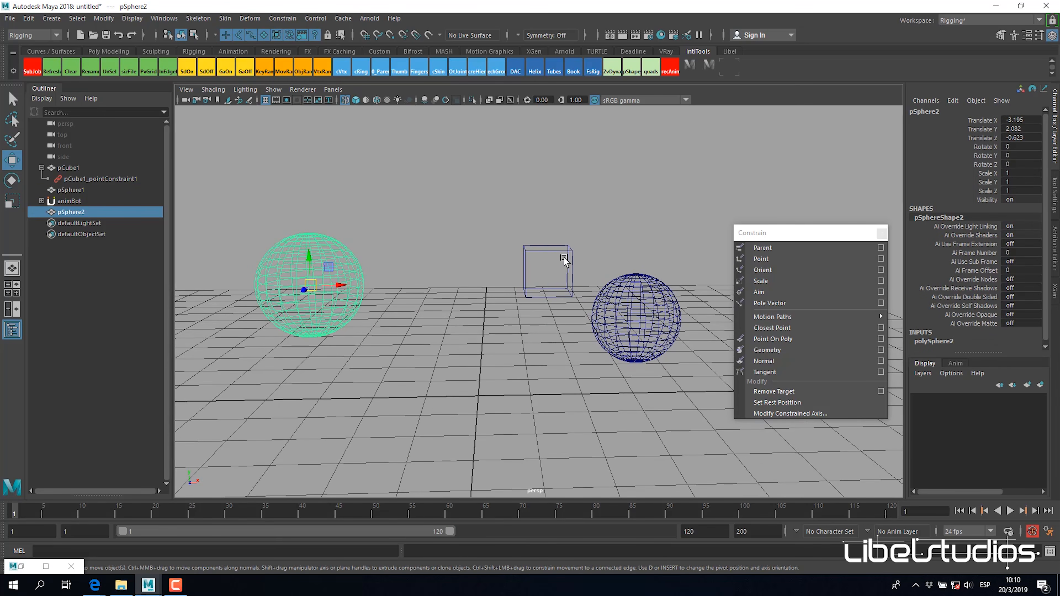
Step: Point-constrain pCube1 to pSphere2 as a second target and set the constraint's Offset X, Y and Z to 0
left_click(558, 254, "shift")
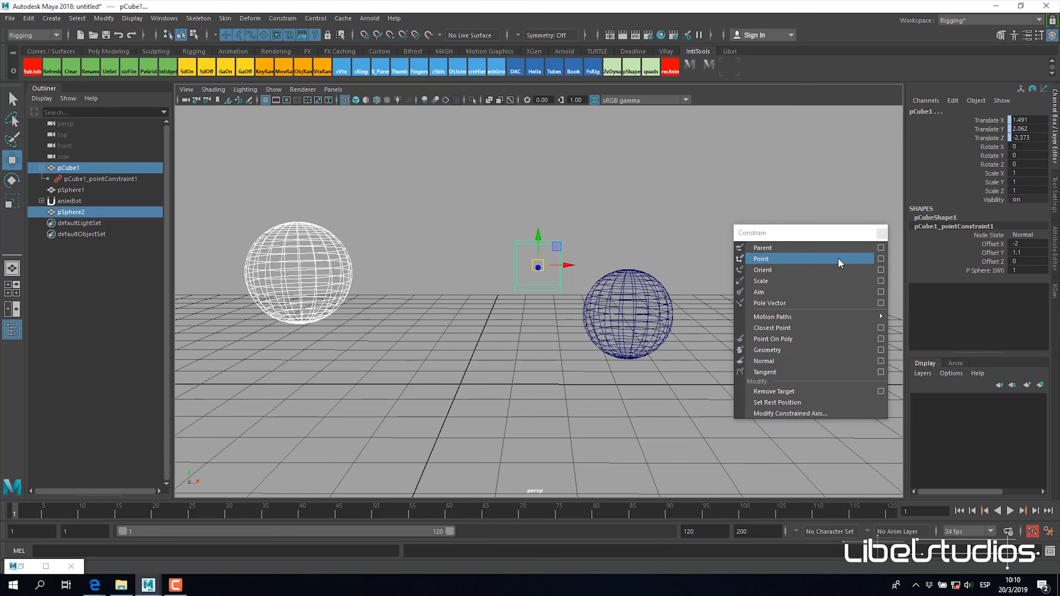
left_click(840, 261)
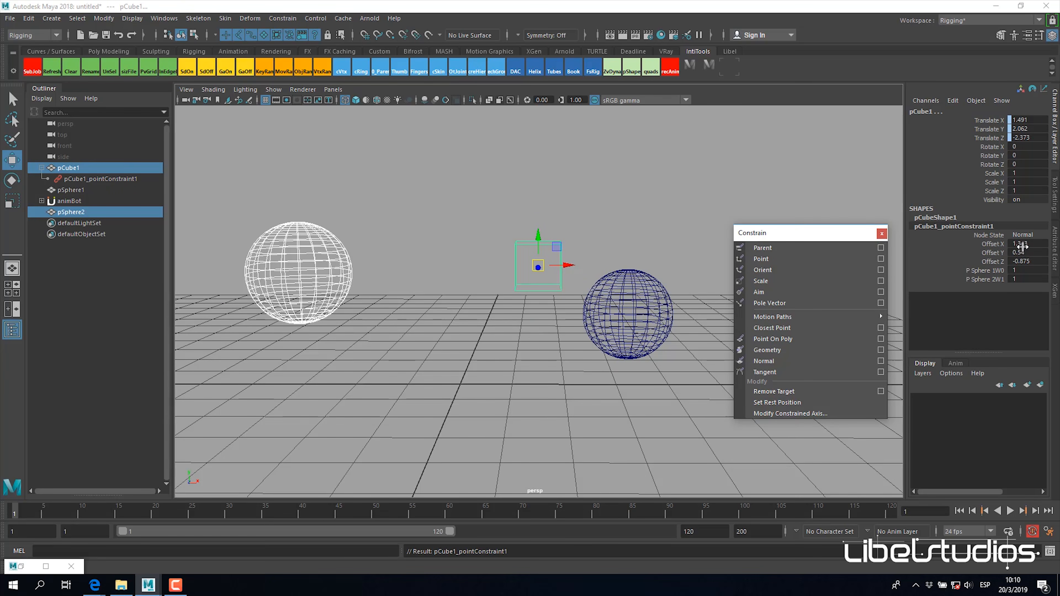
left_click_drag(1025, 246, 1027, 261)
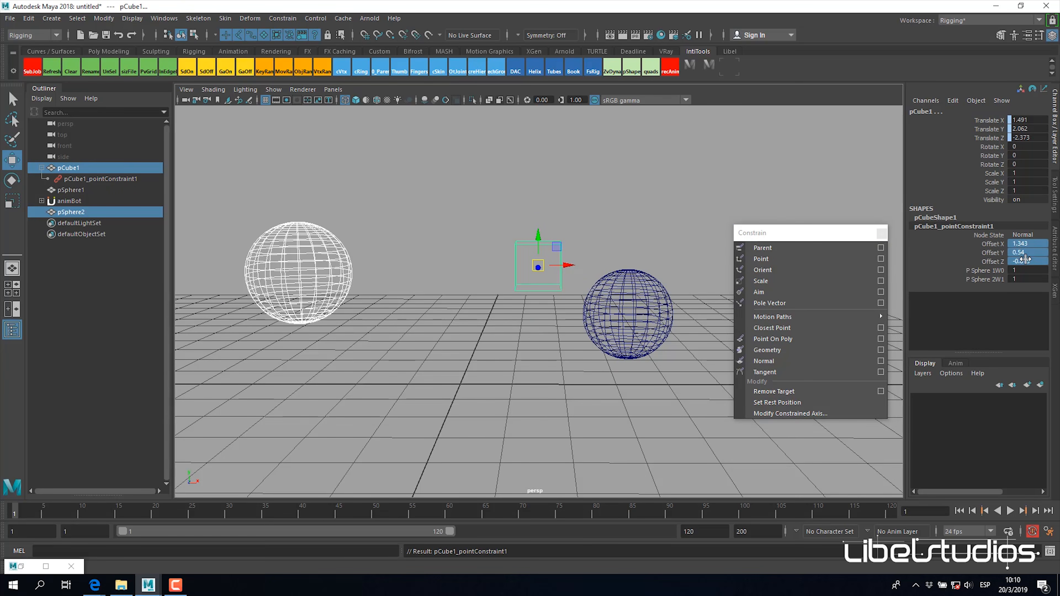
type("0")
key("Return")
left_click_drag(487, 349, 517, 333, "alt")
Step: Move pSphere2 to about X -4.09, Y 2.32, Z -0.71 to test how the cube follows two targets
left_click(1028, 277)
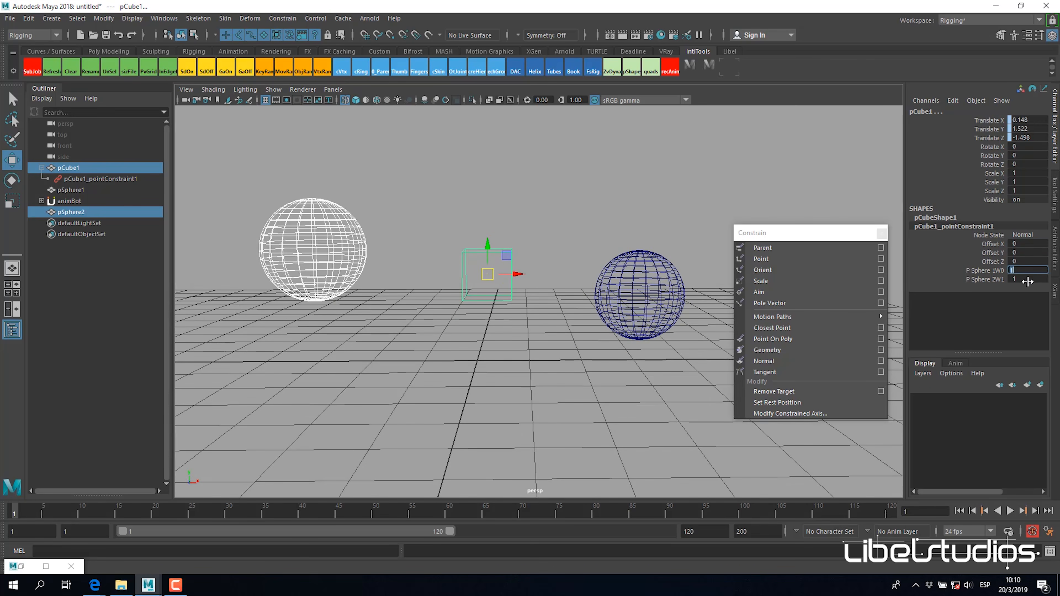
left_click_drag(438, 401, 543, 344, "alt")
left_click(588, 258)
left_click_drag(587, 258, 474, 304, "alt")
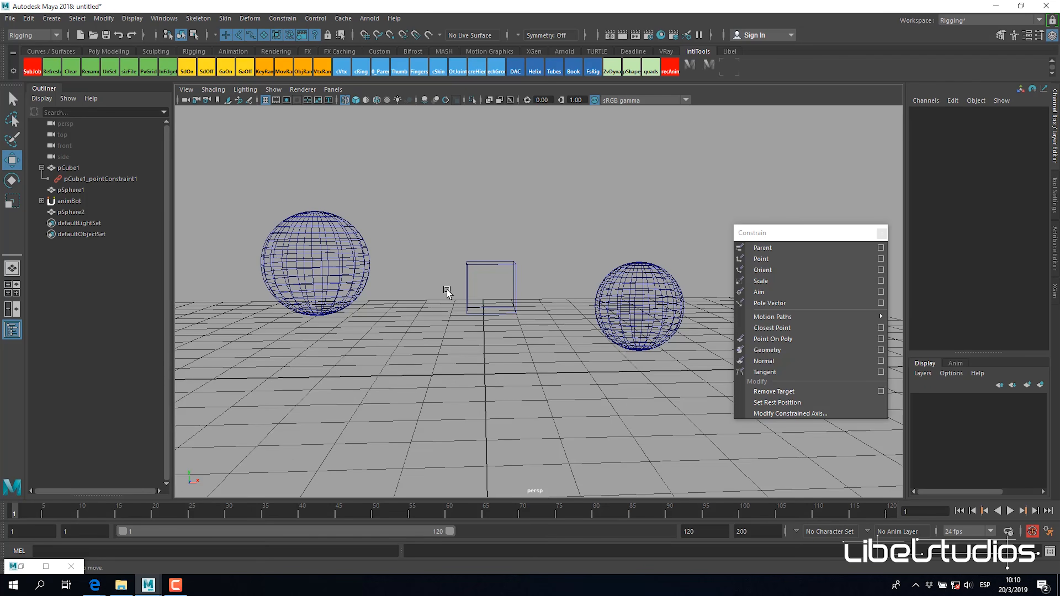
left_click_drag(572, 332, 568, 329, "alt")
left_click(330, 256)
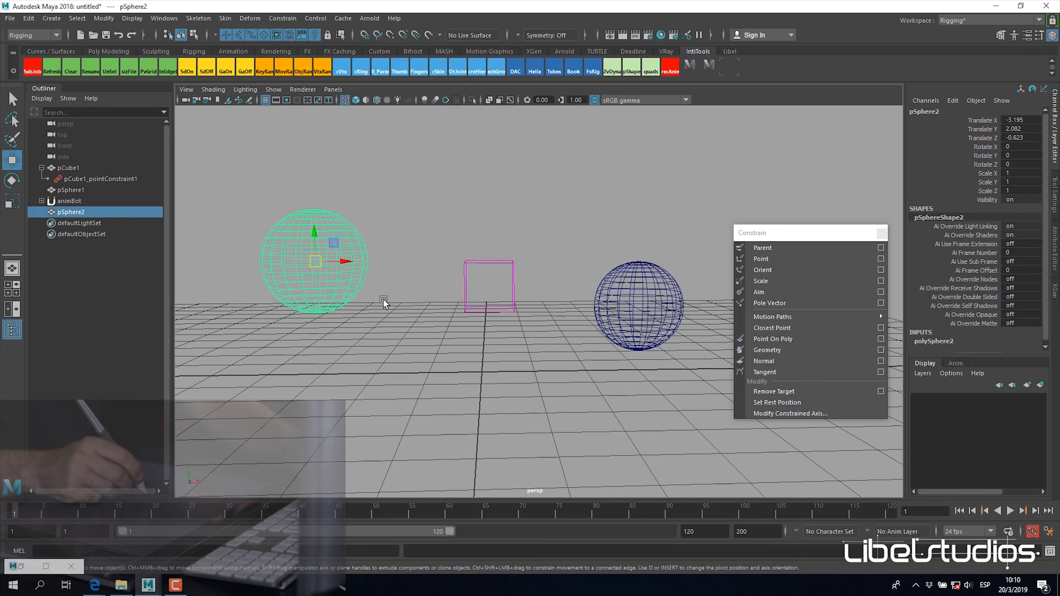
middle_click_drag(373, 296, 427, 308, "alt")
left_click_drag(374, 276, 327, 263)
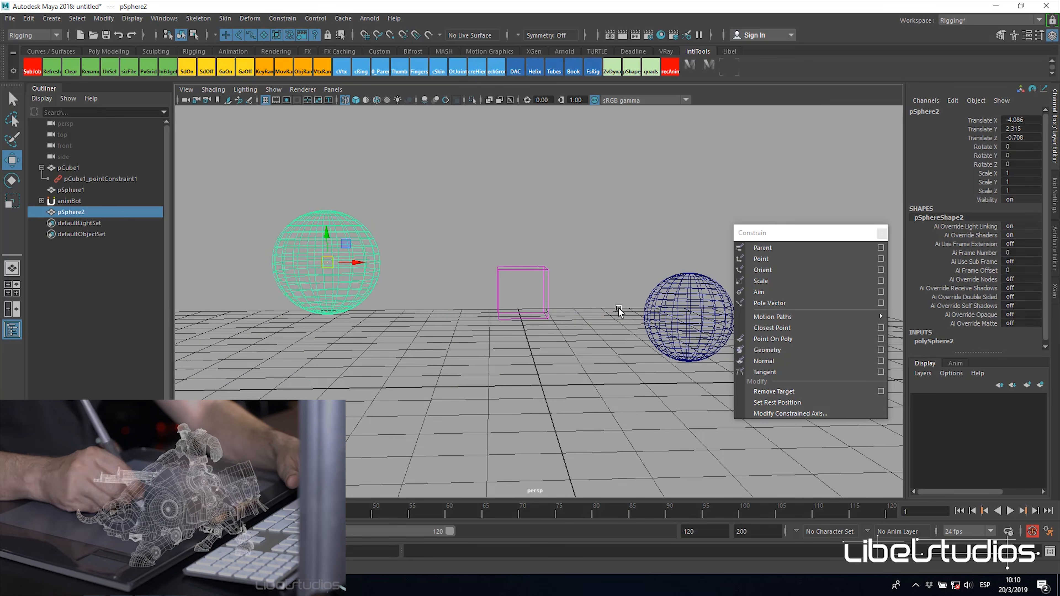
Step: Set the weights of pCube1's point constraint to 0.25 for pSphere1 and 0.75 for pSphere2
left_click(545, 277)
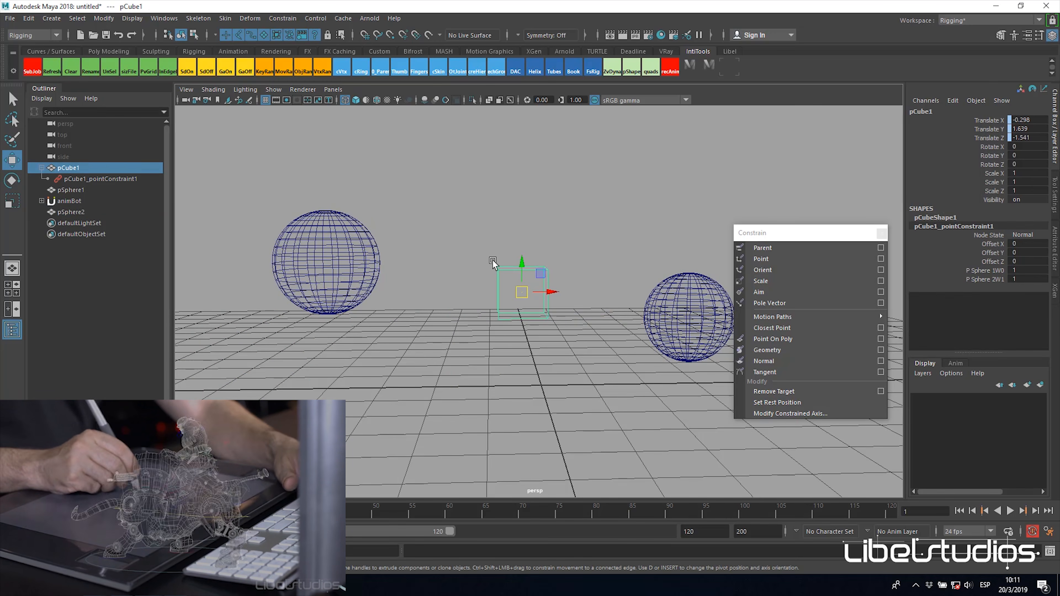
left_click(112, 179)
left_click(1027, 156)
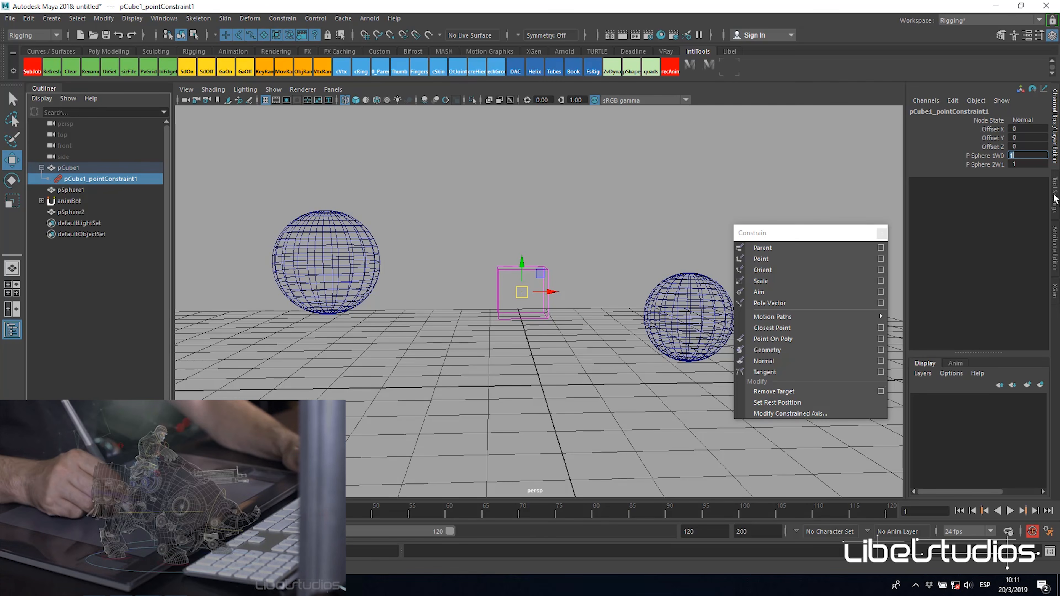
type("0.25")
key("Tab")
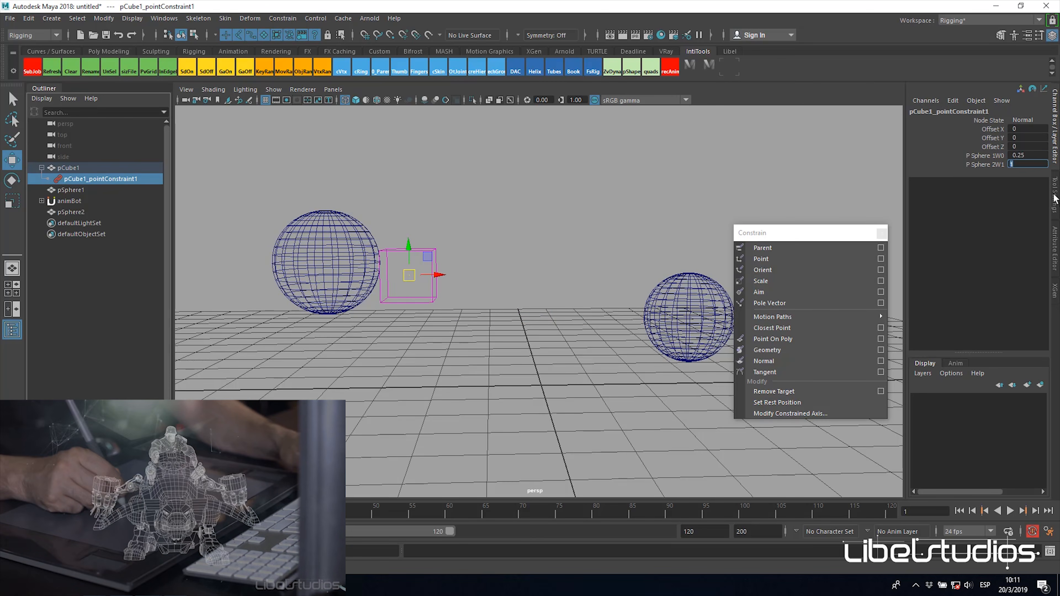
type(".75")
key("Return")
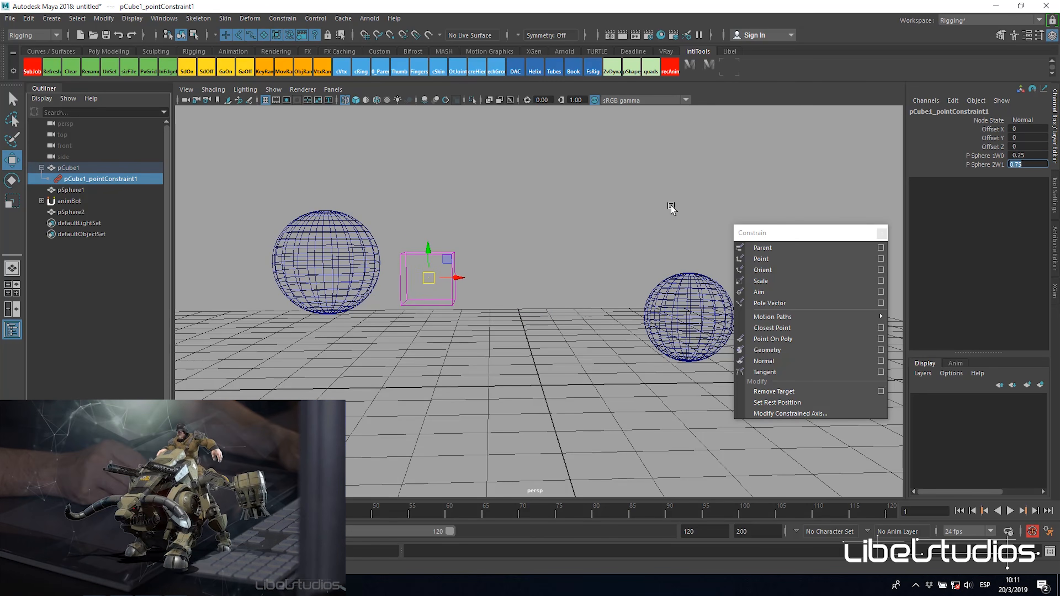
Step: Move pSphere2 to about X -6.03, Y 1.22, Z -0.63 to test the unequal constraint weights
scroll(463, 305, "down", 2)
left_click(661, 296)
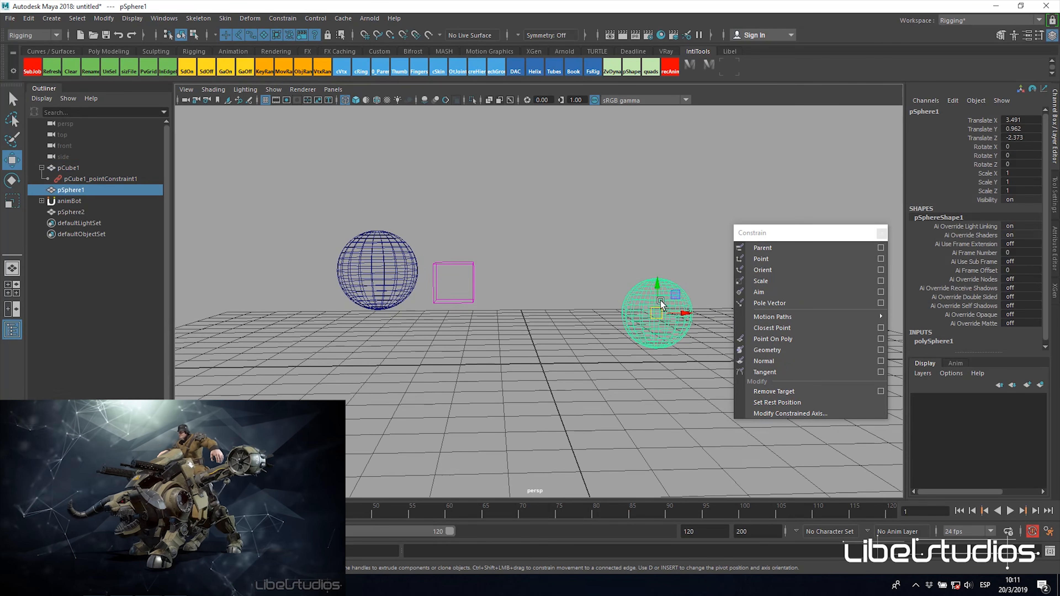
left_click(397, 267)
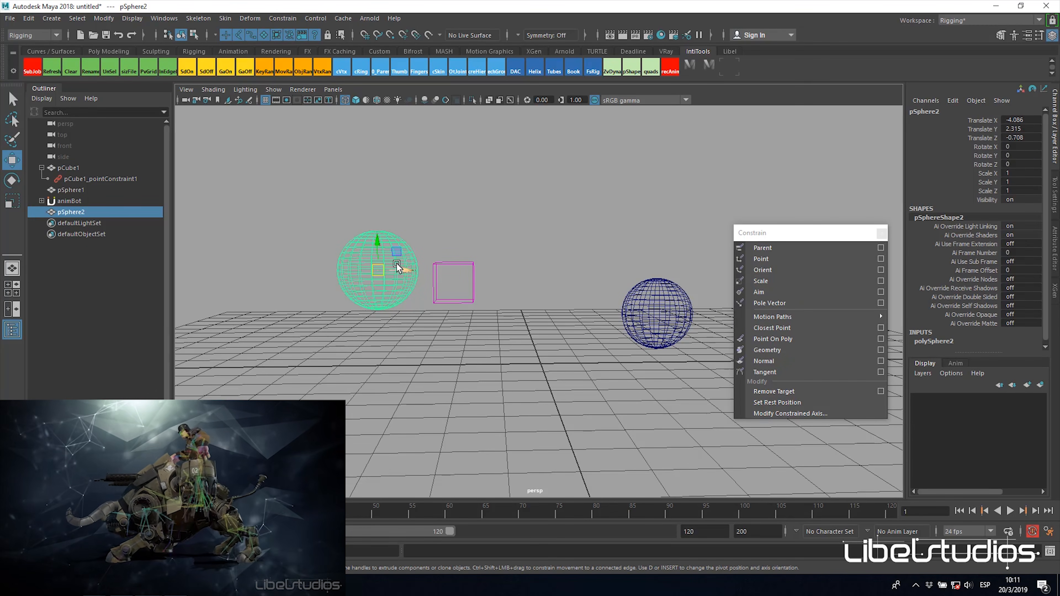
left_click_drag(378, 270, 268, 368)
left_click_drag(496, 332, 508, 321, "alt")
right_click_drag(507, 321, 450, 312, "alt")
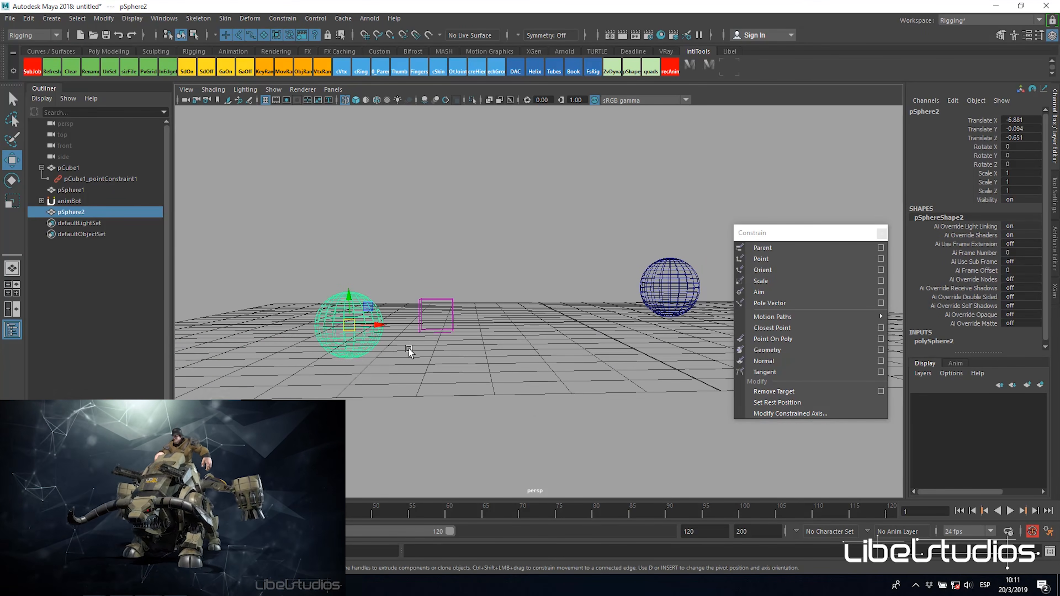
left_click_drag(352, 339, 399, 288)
middle_click_drag(563, 284, 532, 310, "alt")
left_click_drag(533, 317, 514, 340, "alt")
right_click_drag(515, 340, 527, 355, "alt")
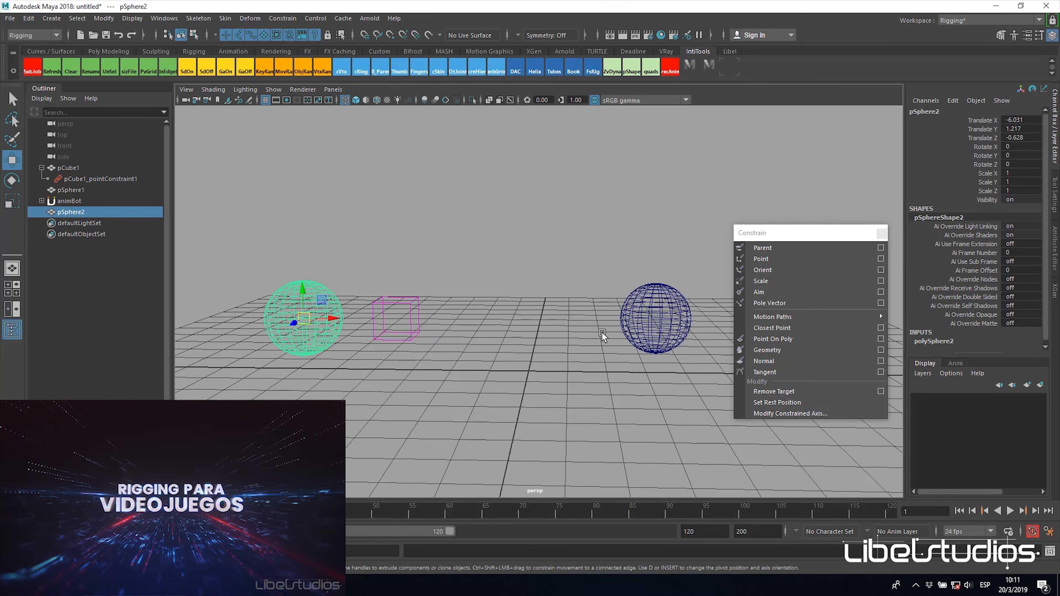
Step: Set the pSphere1 weight of pCube1's point constraint to 0, keeping the pSphere2 weight at 0.75
left_click(116, 179)
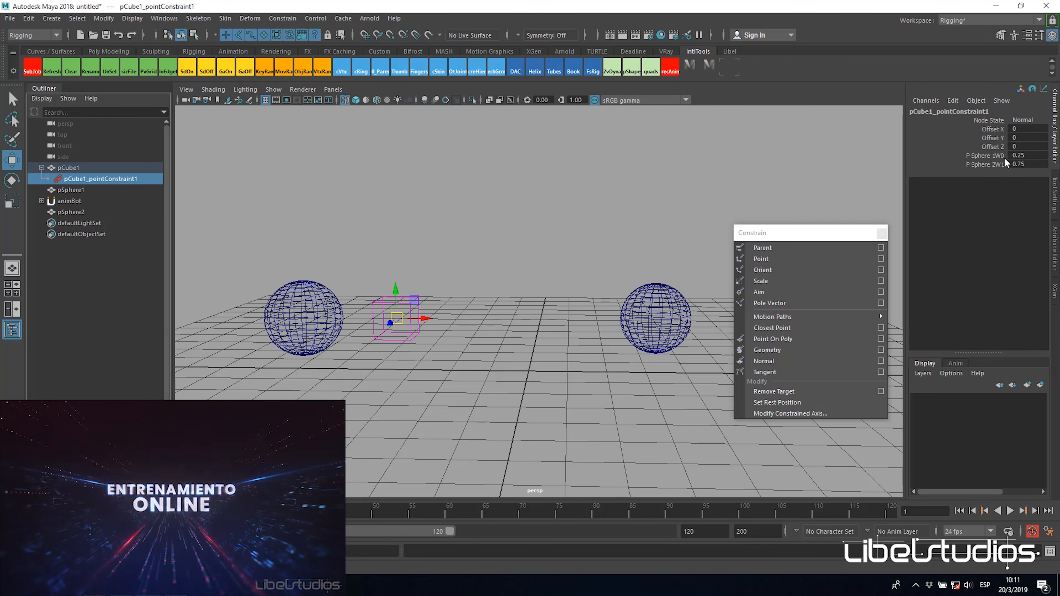
left_click_drag(992, 154, 991, 165)
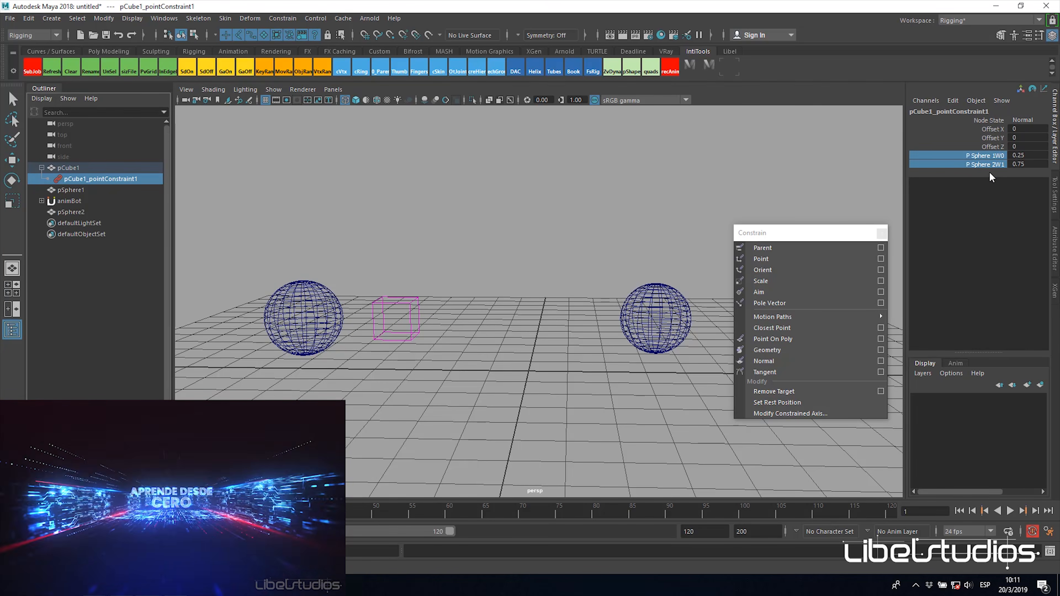
left_click_drag(437, 377, 444, 351, "alt")
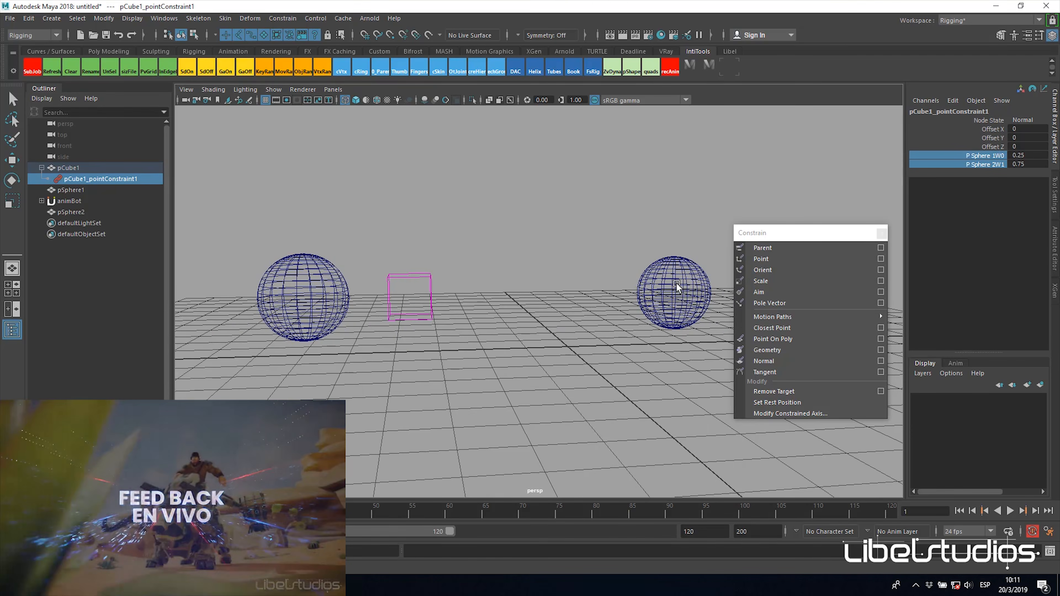
left_click(1026, 157)
type("0")
key("Return")
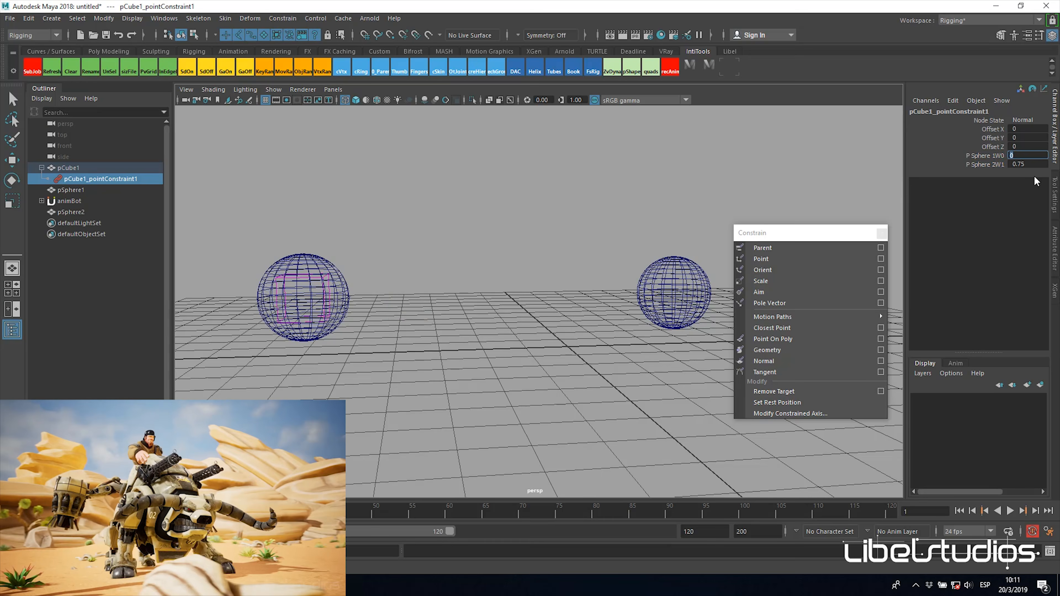
left_click(1039, 166)
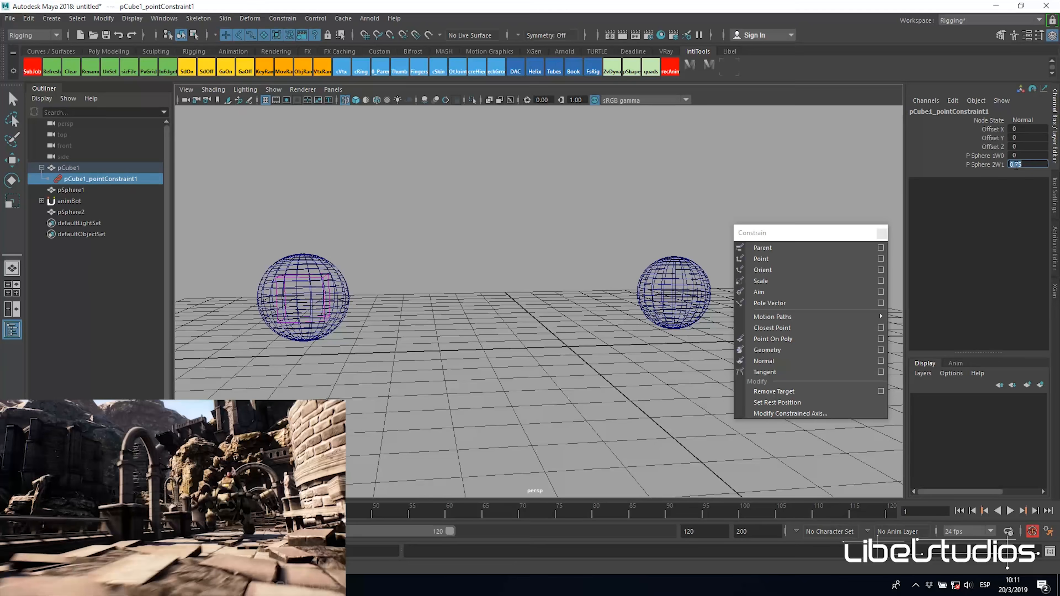
double_click(1031, 165)
left_click(1031, 164)
key("Return")
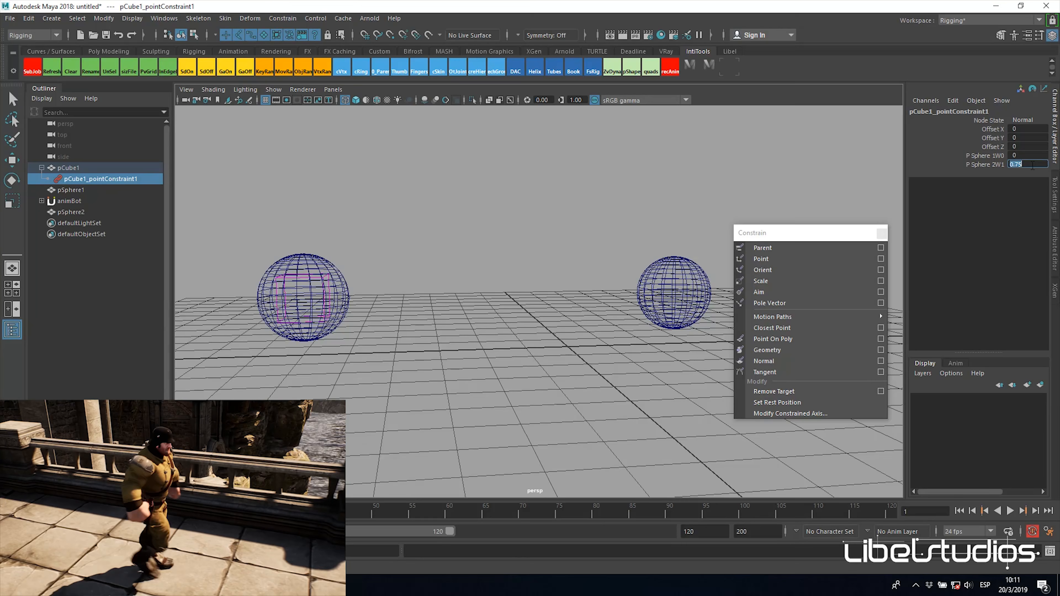
Step: Set both the pSphere1 and pSphere2 weights of pCube1's point constraint to 1
middle_click_drag(503, 338, 485, 345, "alt")
scroll(486, 344, "up", 1)
double_click(1027, 155)
left_click_drag(1028, 163, 1028, 164)
middle_click_drag(561, 300, 610, 294, "alt")
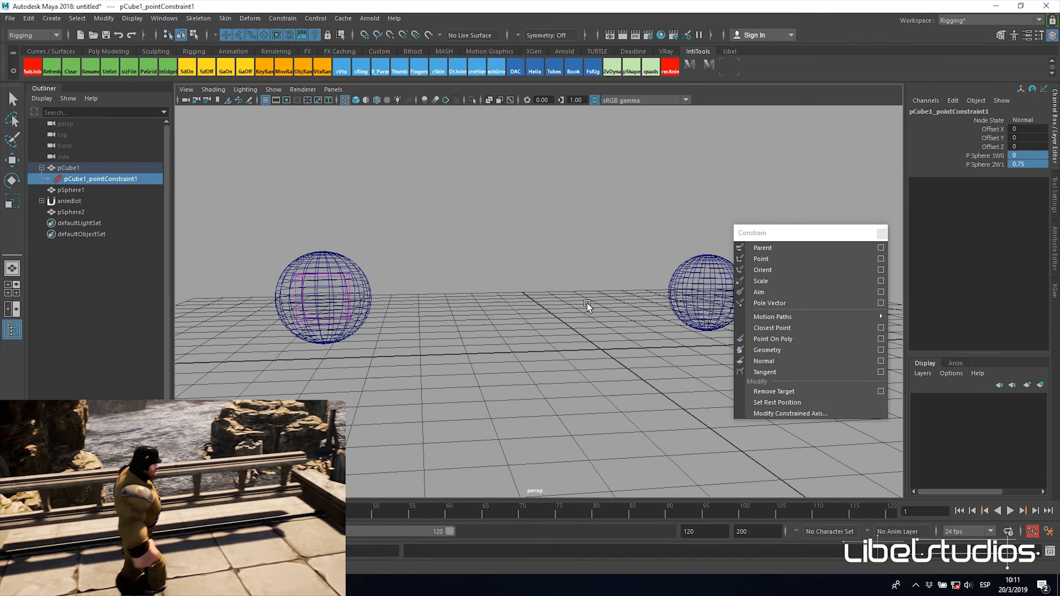
middle_click_drag(565, 326, 566, 323, "alt")
scroll(566, 322, "up", 1)
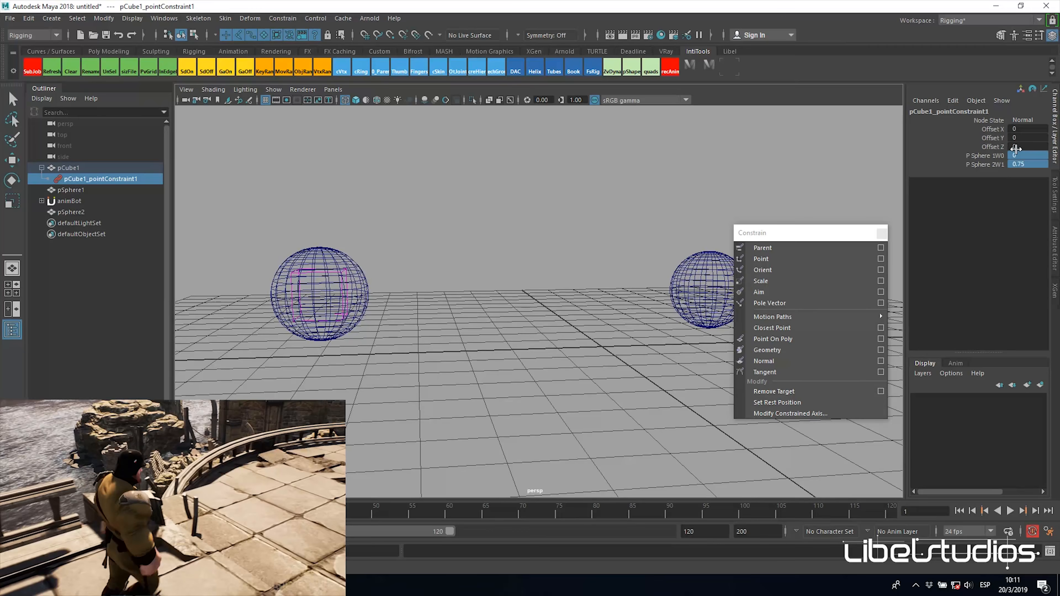
double_click(1021, 164)
type("0.75")
key("Return")
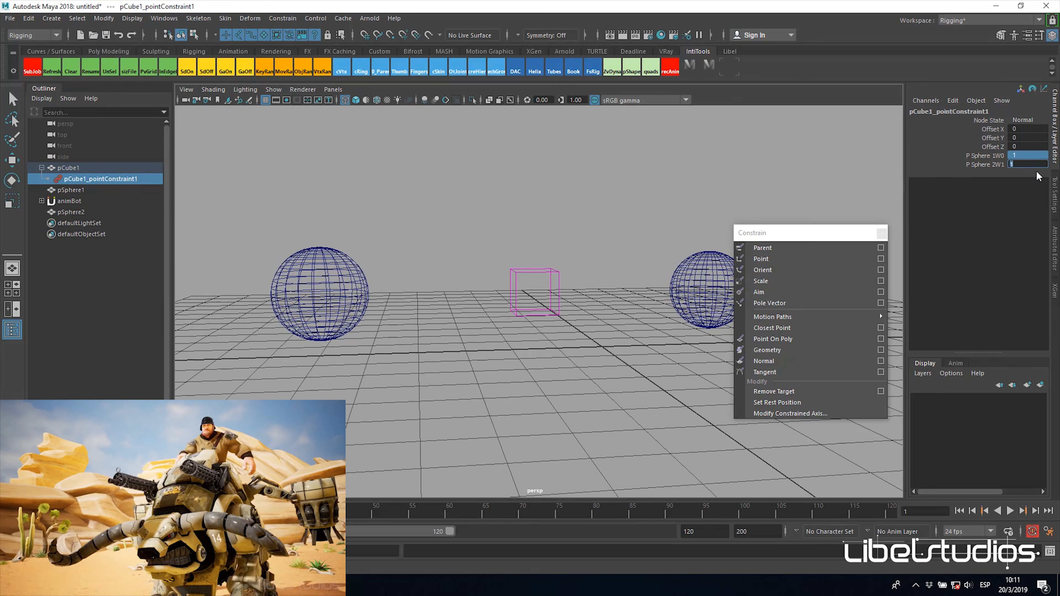
Step: Move pSphere2 to test how the cube follows with equal weights, and undo the move
scroll(469, 254, "up", 4)
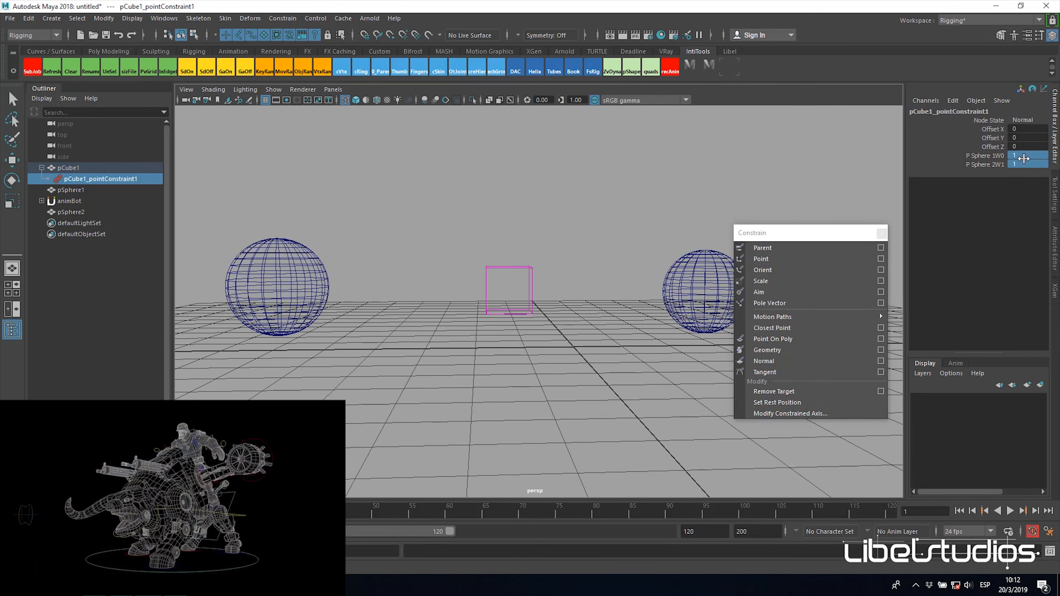
mouse_move(608, 321)
left_mouse_down("alt")
mouse_move(606, 335)
mouse_move(594, 335)
left_mouse_up("alt")
left_click(223, 309)
key("w")
left_click_drag(266, 287, 337, 355)
key("ctrl+z")
right_click_drag(595, 336, 552, 355, "alt")
left_click_drag(551, 355, 549, 356, "alt")
middle_click_drag(549, 356, 535, 359, "alt")
right_click_drag(535, 359, 547, 362, "alt")
left_click_drag(563, 342, 556, 345, "alt")
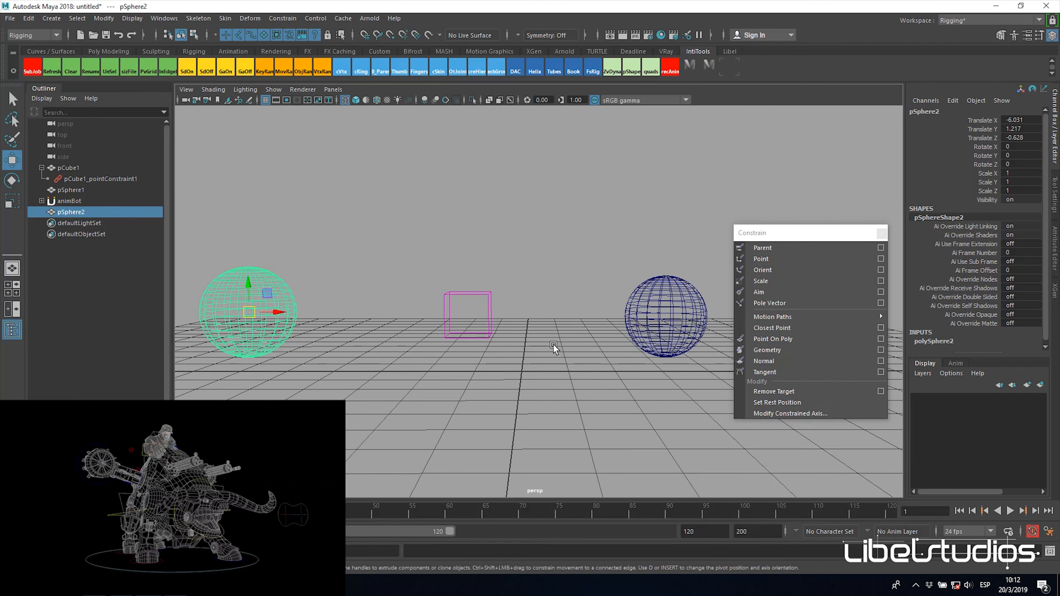
Step: Try to move the point-constrained pCube1 directly in the viewport, and undo the attempts
right_click_drag(589, 316, 536, 321, "alt")
left_click_drag(536, 323, 583, 324, "alt")
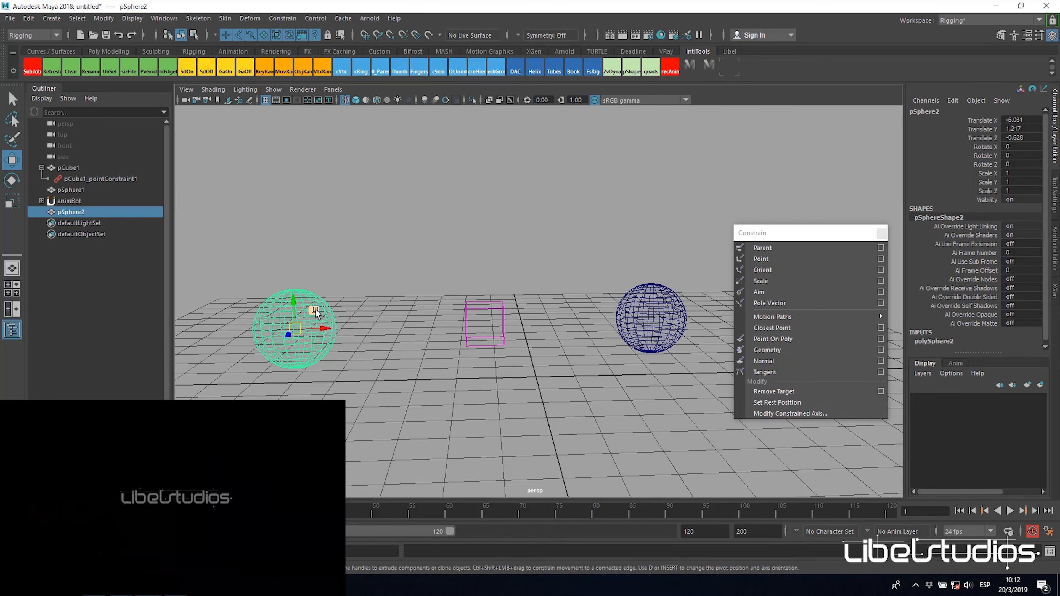
left_click(504, 308)
left_click_drag(534, 319, 520, 342, "alt")
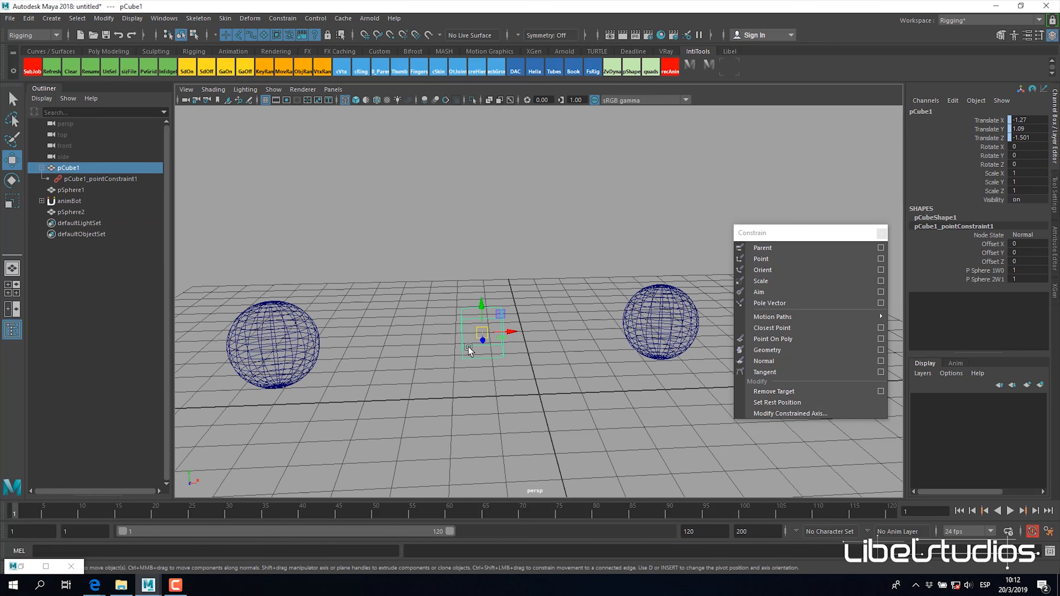
left_click_drag(622, 334, 593, 333, "alt")
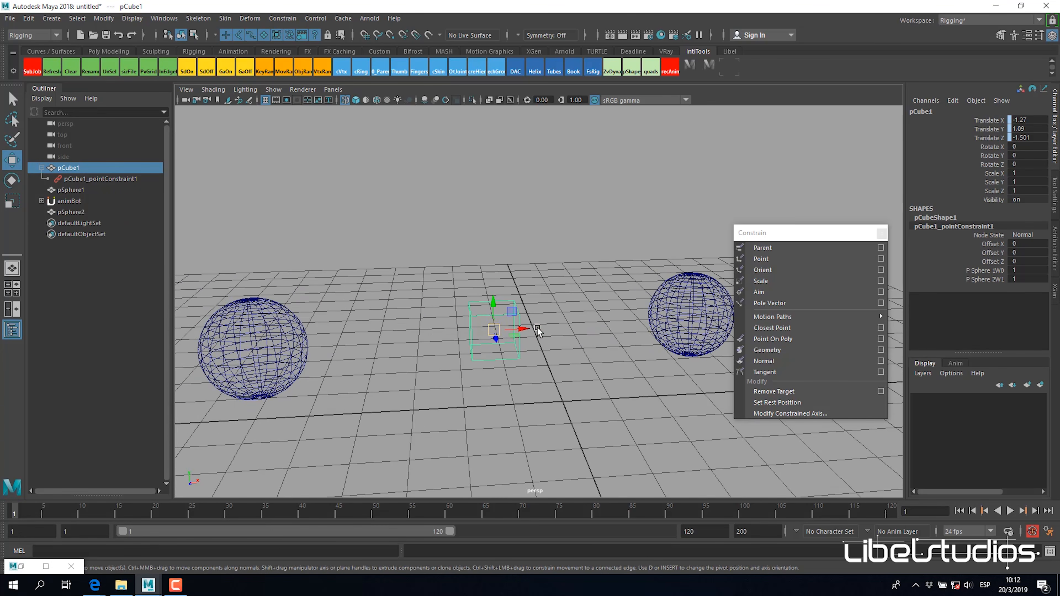
left_click_drag(494, 301, 499, 274)
key("ctrl+z")
key("ctrl+z")
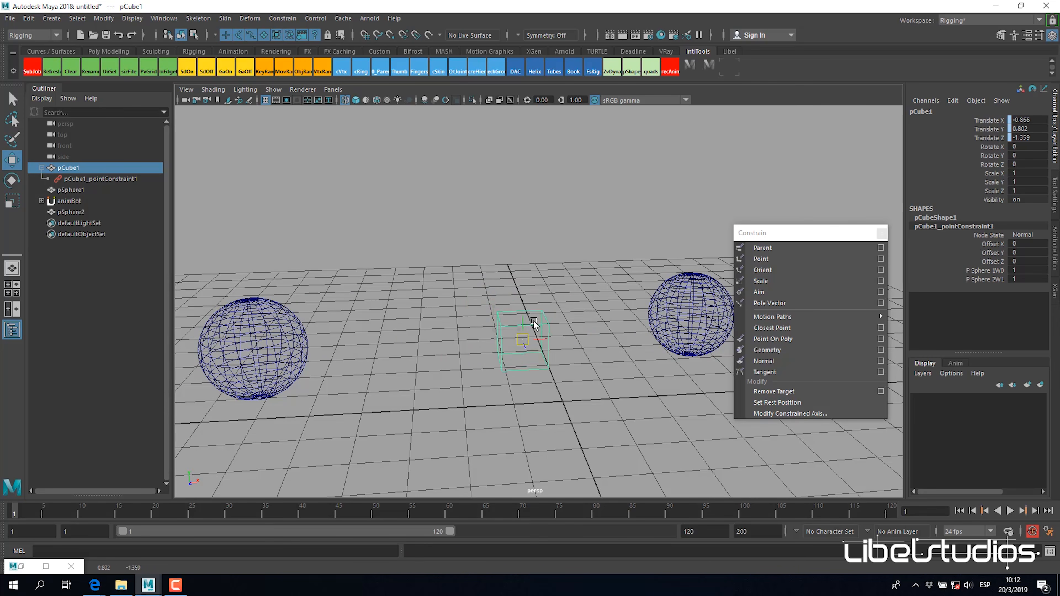
Step: Highlight pCube1's Scale Y channel, try moving the constrained cube again with the Move tool, and undo it
key("r")
left_click(992, 181)
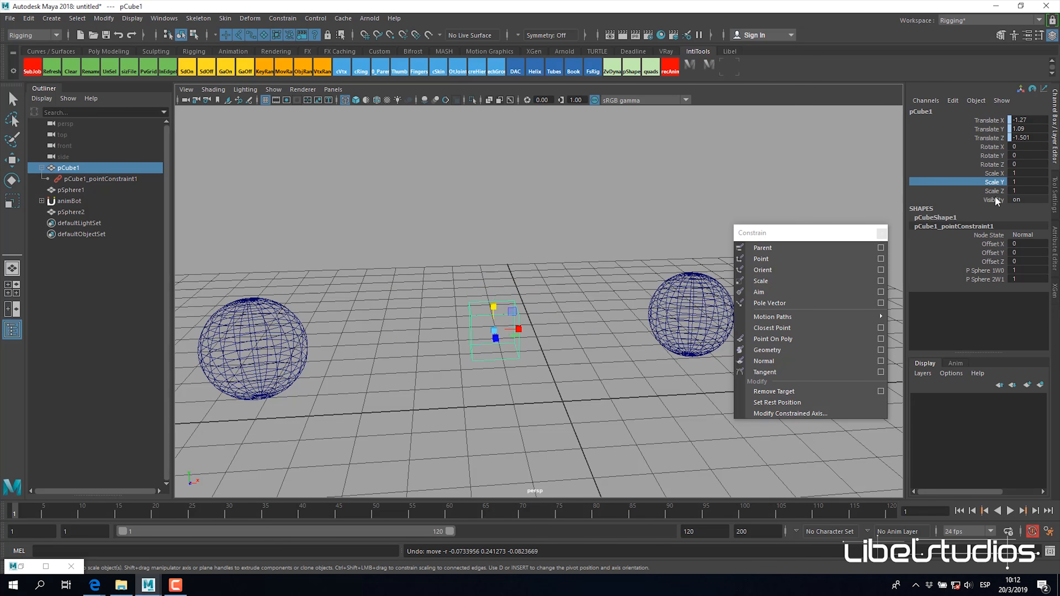
mouse_move(542, 326)
left_mouse_down("alt")
mouse_move(521, 298)
mouse_move(536, 316)
left_mouse_up("alt")
key("w")
left_click_drag(558, 275, 579, 309, "alt")
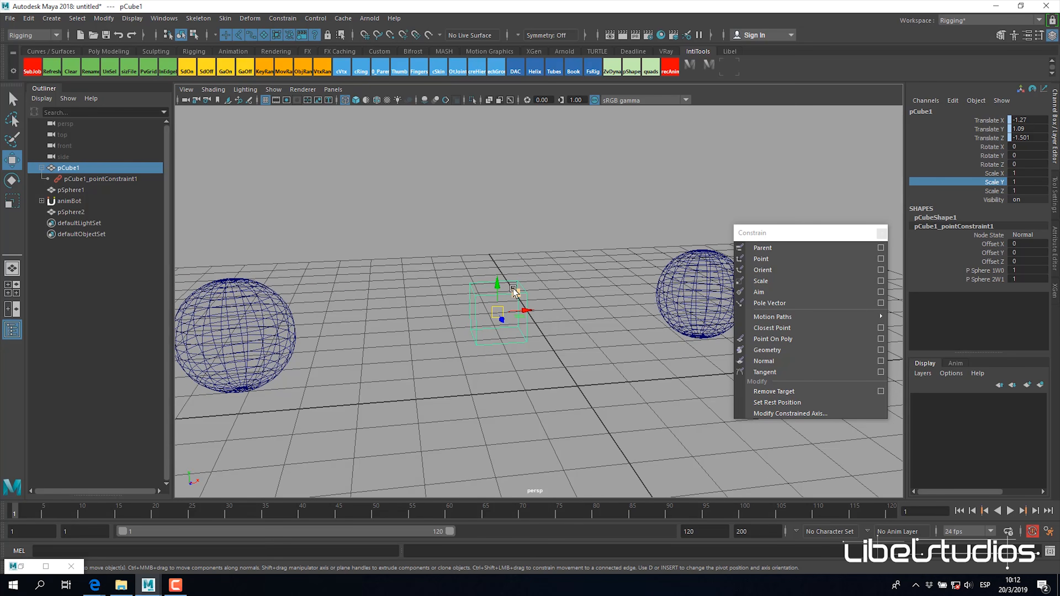
left_click_drag(538, 301, 514, 249, "alt")
key("ctrl+z")
Step: Delete the point constraint node under pCube1
left_click_drag(558, 287, 539, 325, "alt")
left_click(553, 312)
left_click(506, 299)
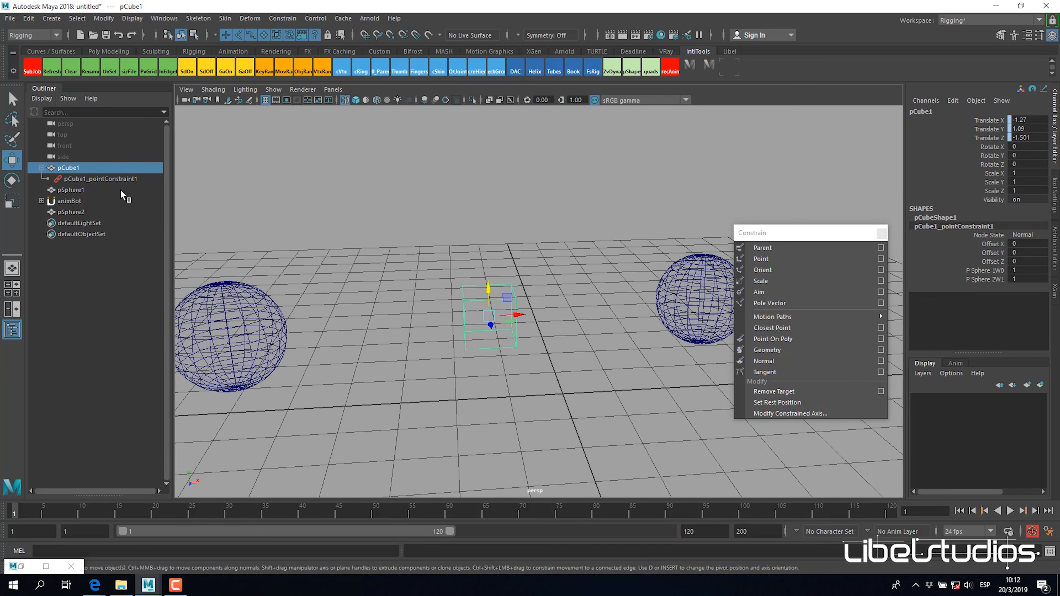
left_click(75, 178)
key("Delete")
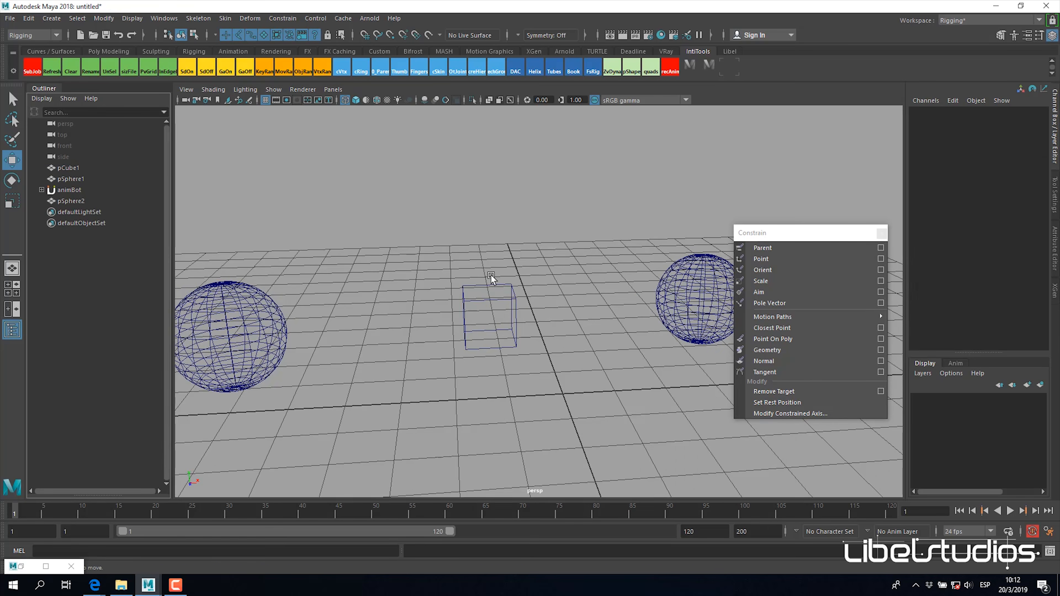
Step: Group pCube1 on its own and compare the new group's pivot and channel values with the cube's
left_click(490, 286)
left_click_drag(579, 297, 574, 330, "alt")
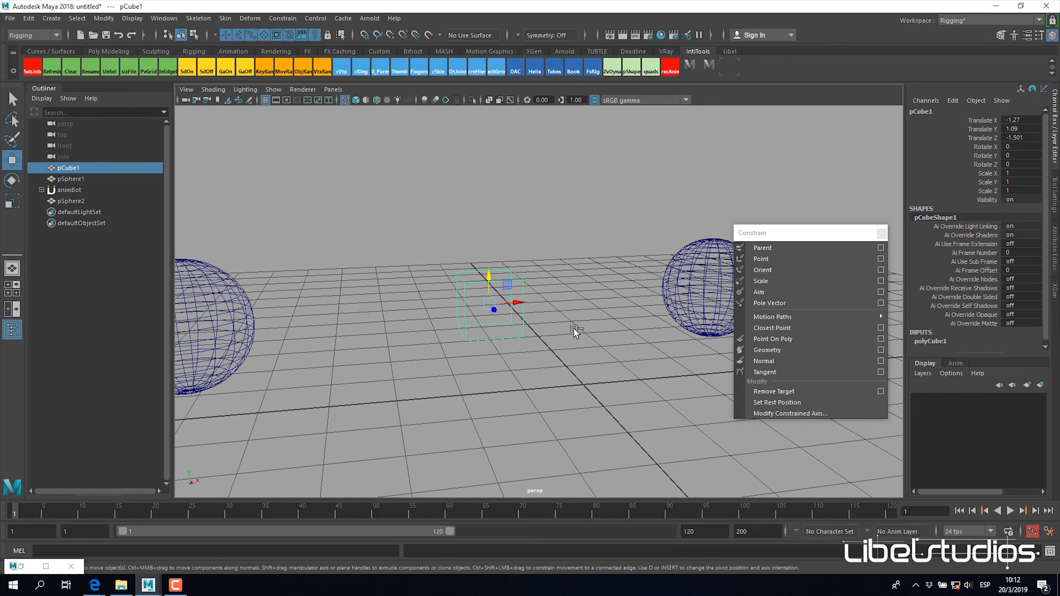
key("ctrl+g")
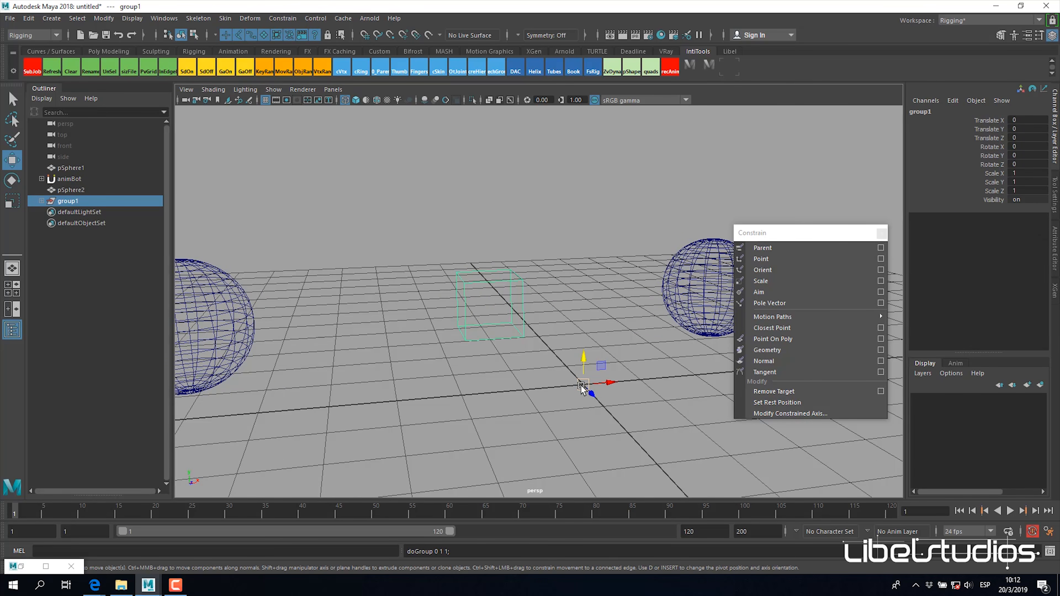
mouse_move(577, 328)
left_mouse_down("alt")
mouse_move(581, 308)
mouse_move(561, 325)
mouse_move(585, 310)
left_mouse_up("alt")
left_click(485, 261)
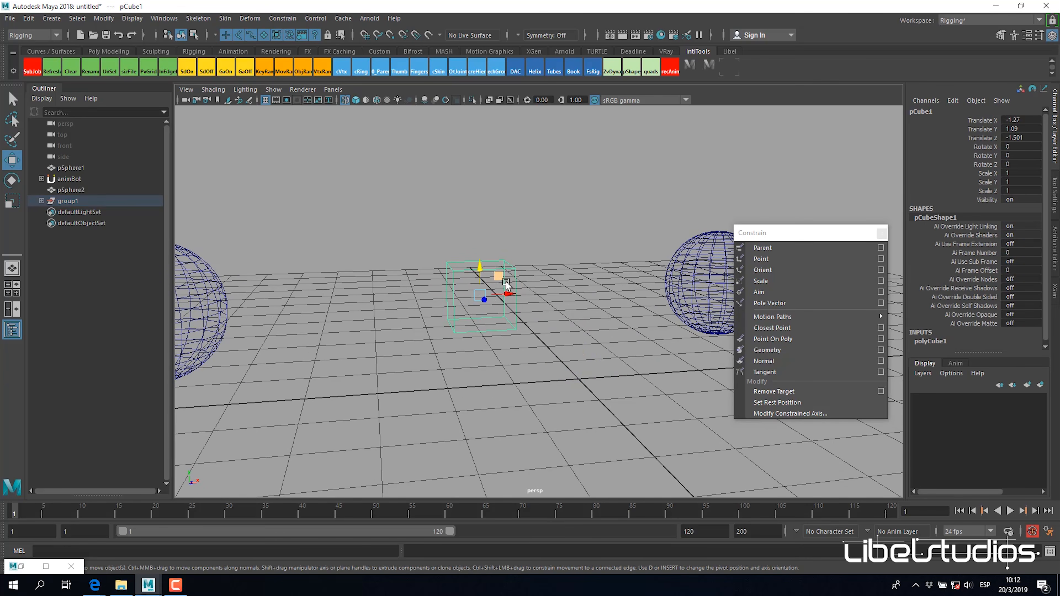
left_click(41, 201)
left_click(78, 200)
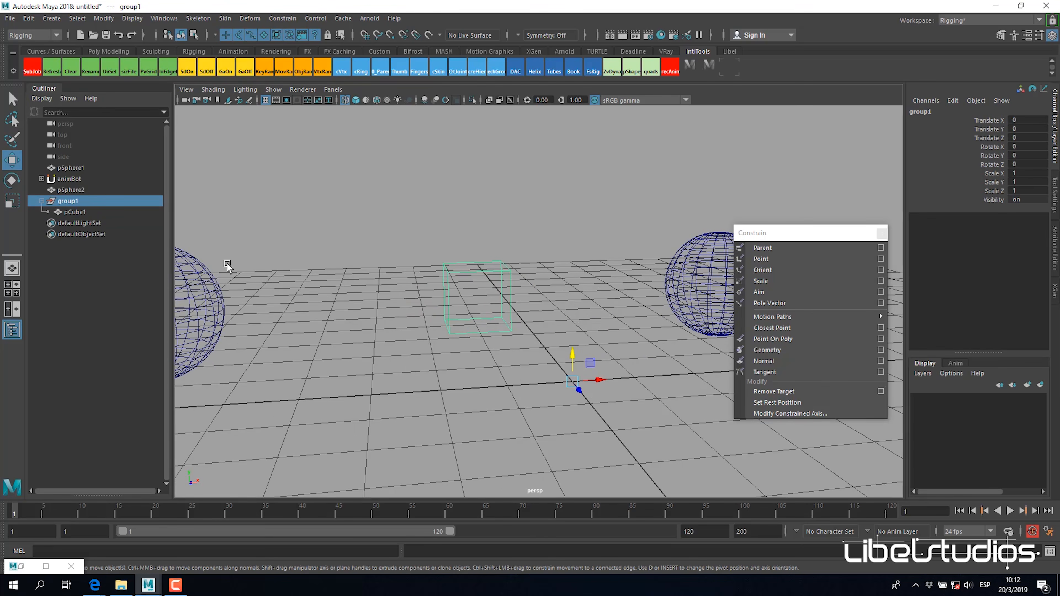
Step: Unparent pCube1 from its group and delete the emptied group
left_click(73, 211)
key("shift+p")
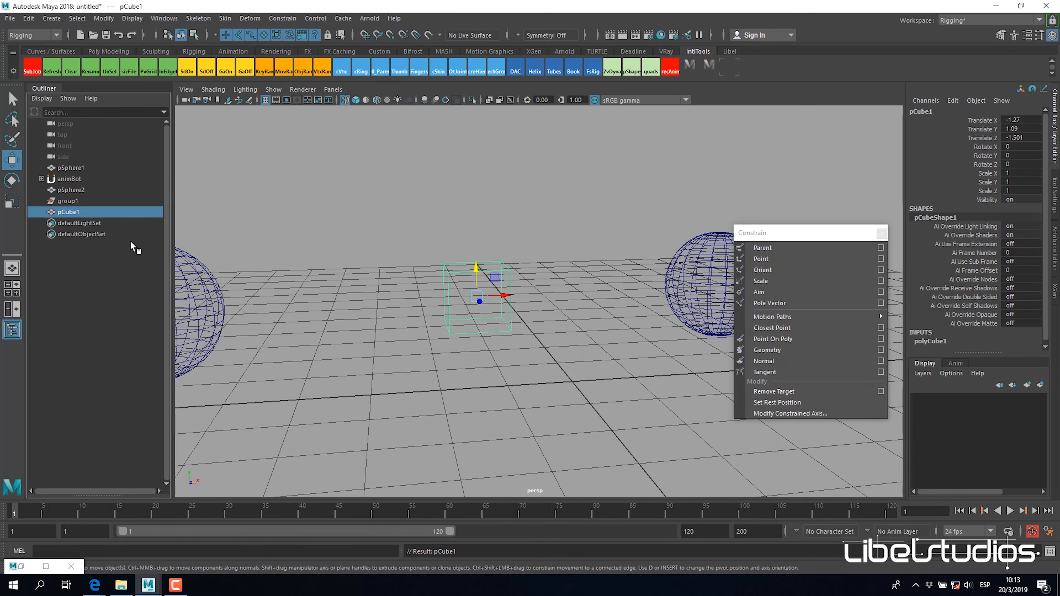
left_click(67, 200)
key("Delete")
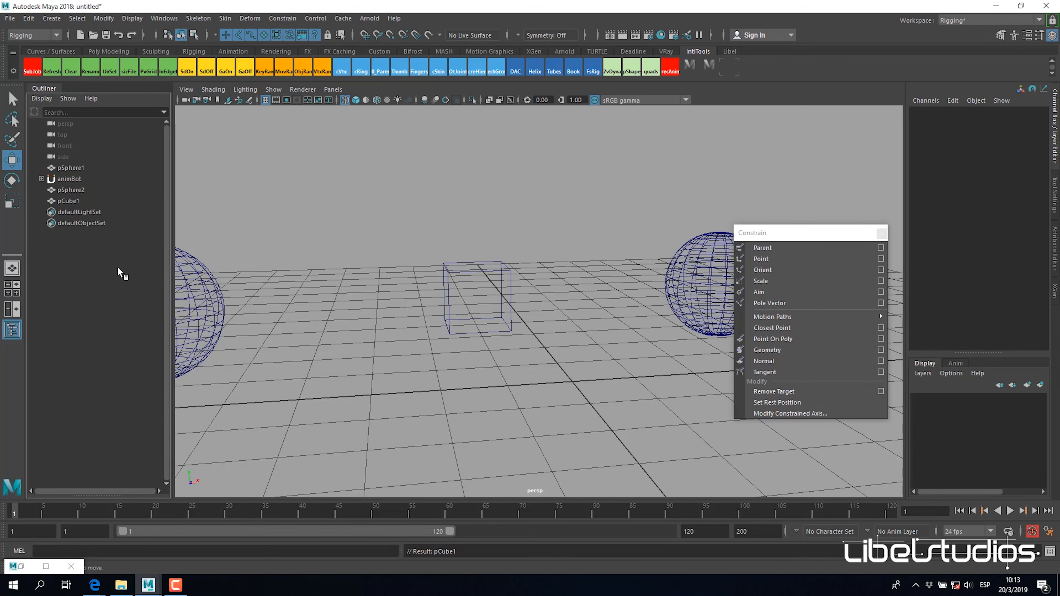
Step: Create an empty group and copy pCube1's Translate X, Y and Z values onto it
key("ctrl+g")
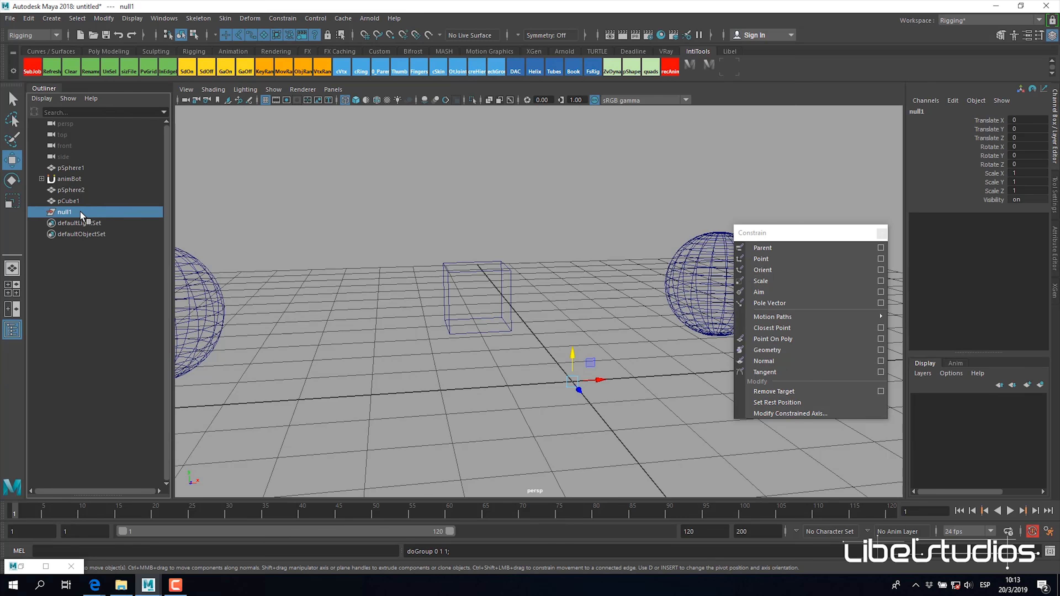
left_click_drag(497, 307, 645, 389, "alt")
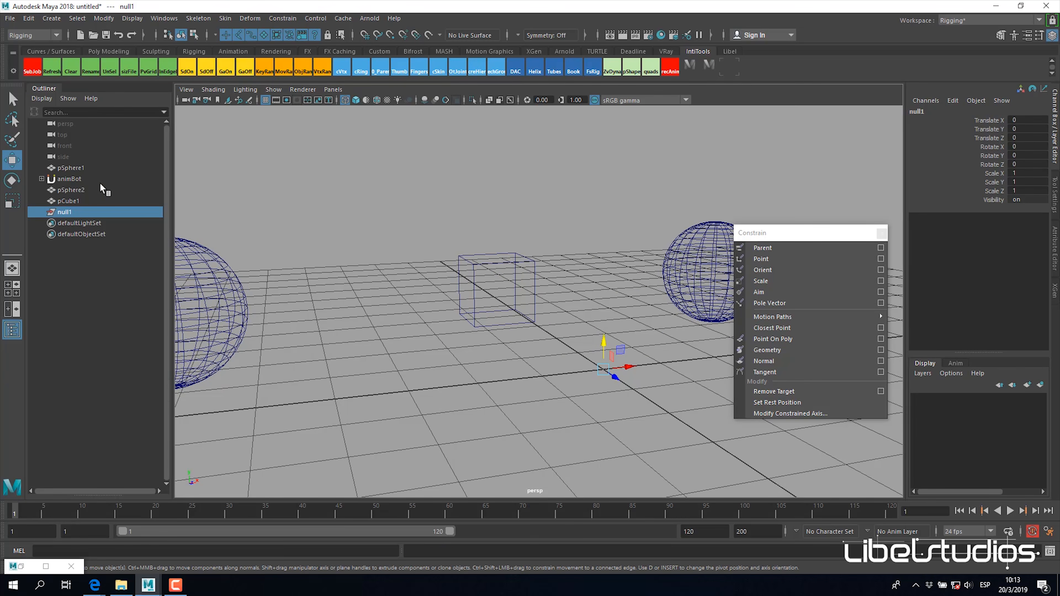
left_click(79, 202, "ctrl")
left_click_drag(994, 120, 991, 136)
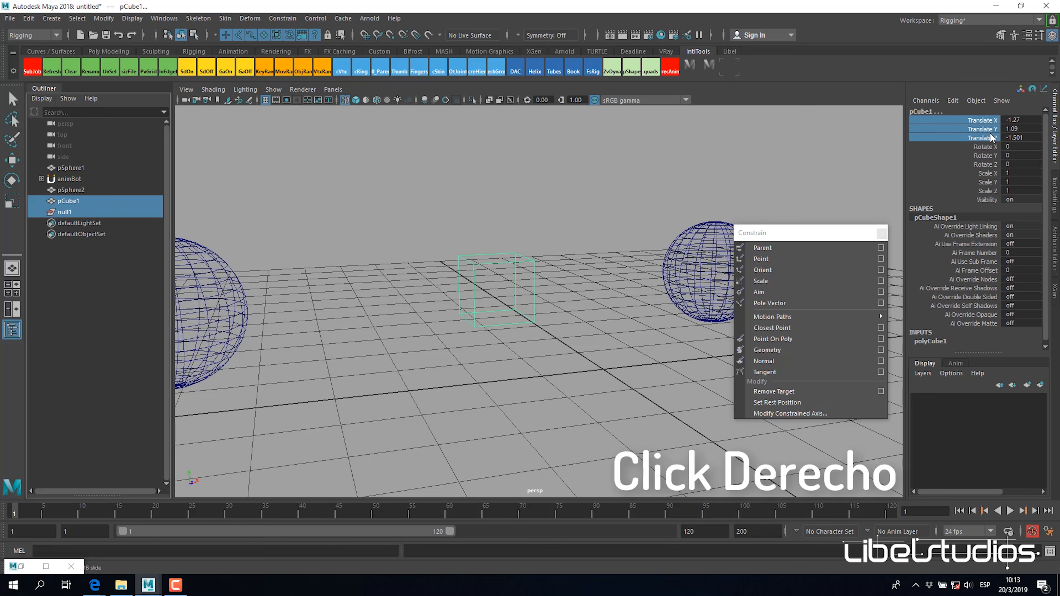
right_click(990, 134)
mouse_move(980, 326)
left_click(925, 329)
left_click(74, 210)
left_click_drag(548, 326, 544, 331, "alt")
key("w")
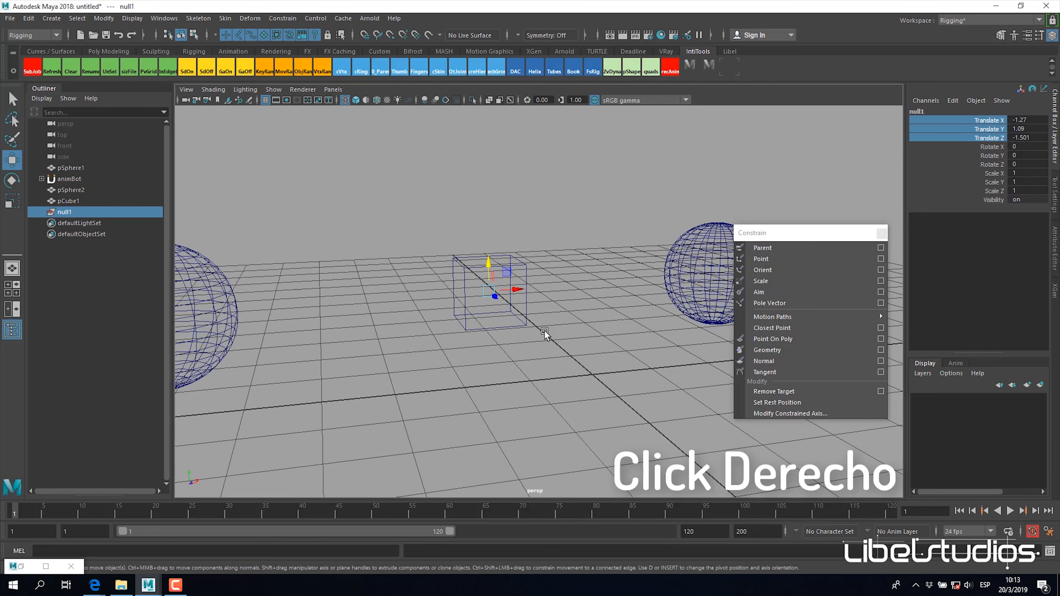
Step: Parent pCube1 under null1 and expand the hierarchy to show it
middle_click_drag(486, 305, 521, 299, "alt")
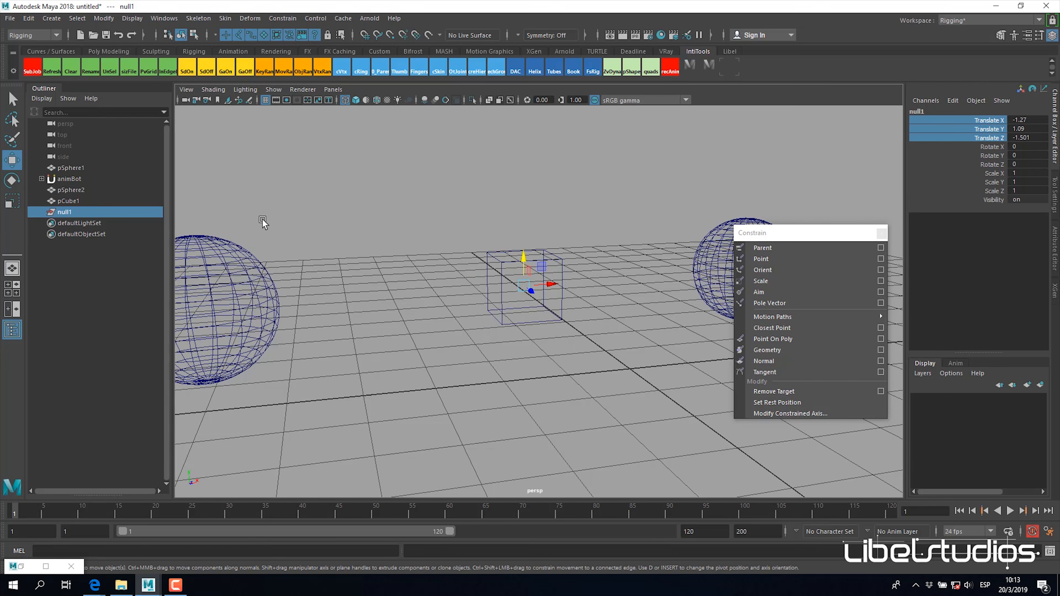
left_click(117, 202)
left_click(78, 211, "ctrl")
left_click_drag(537, 330, 591, 326, "alt")
key("p")
left_click(42, 201)
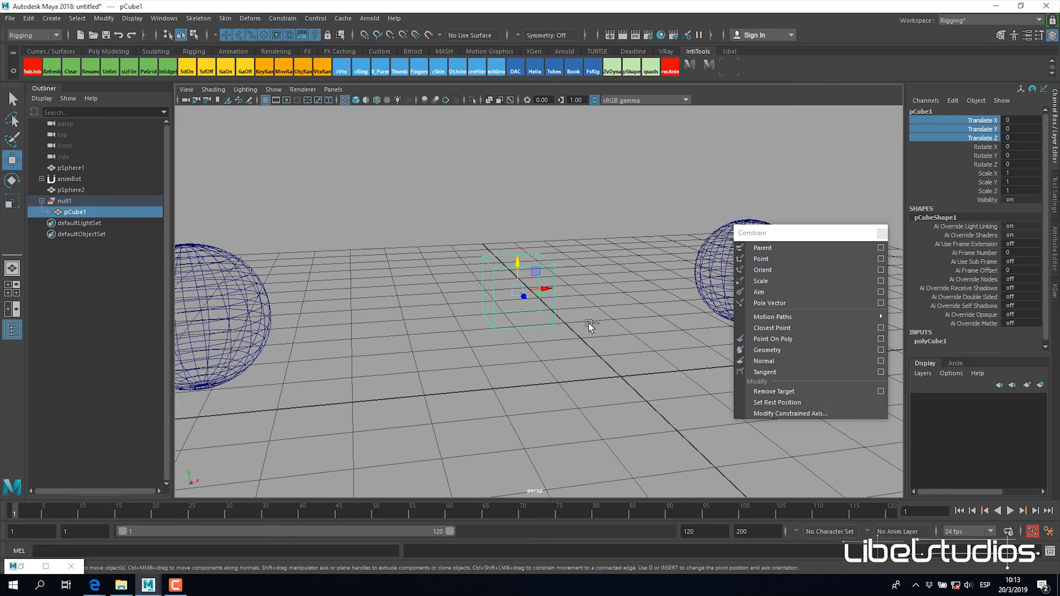
Step: Group pCube1 inside null1 to add an intermediate group, and expand that group
key("ctrl+g")
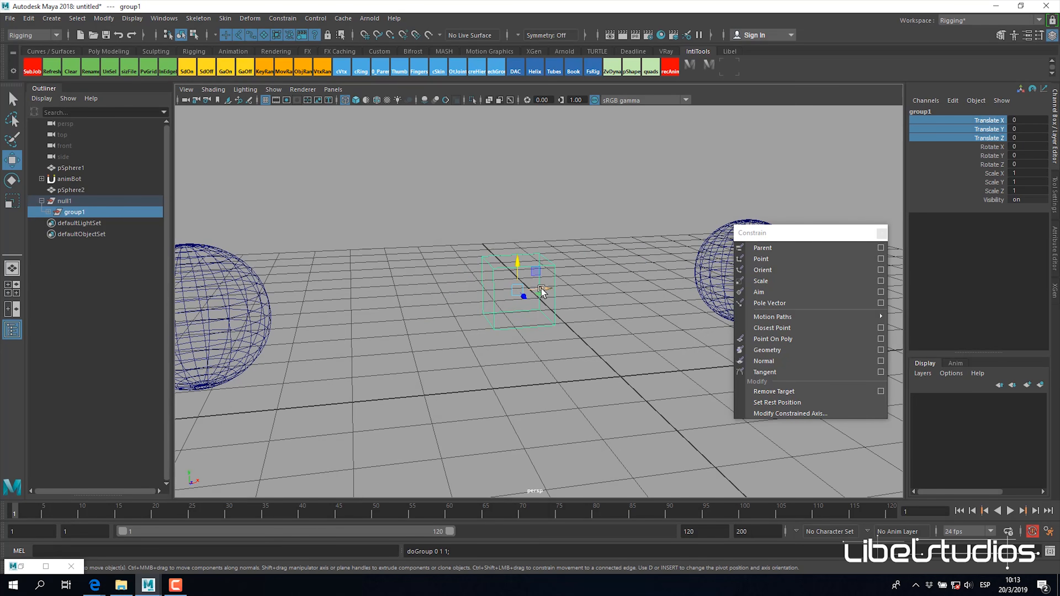
middle_click_drag(531, 298, 536, 286, "alt")
scroll(540, 295, "up", 1)
left_click(49, 212)
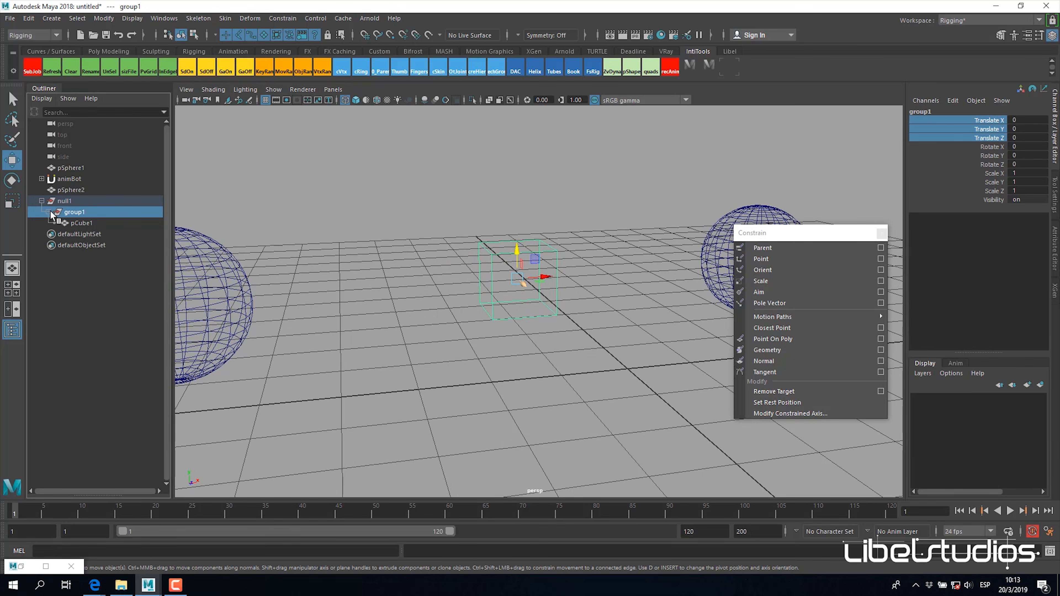
Step: Compare the translate values of pCube1, group1 and null1 by selecting each level of the hierarchy
left_click(85, 222)
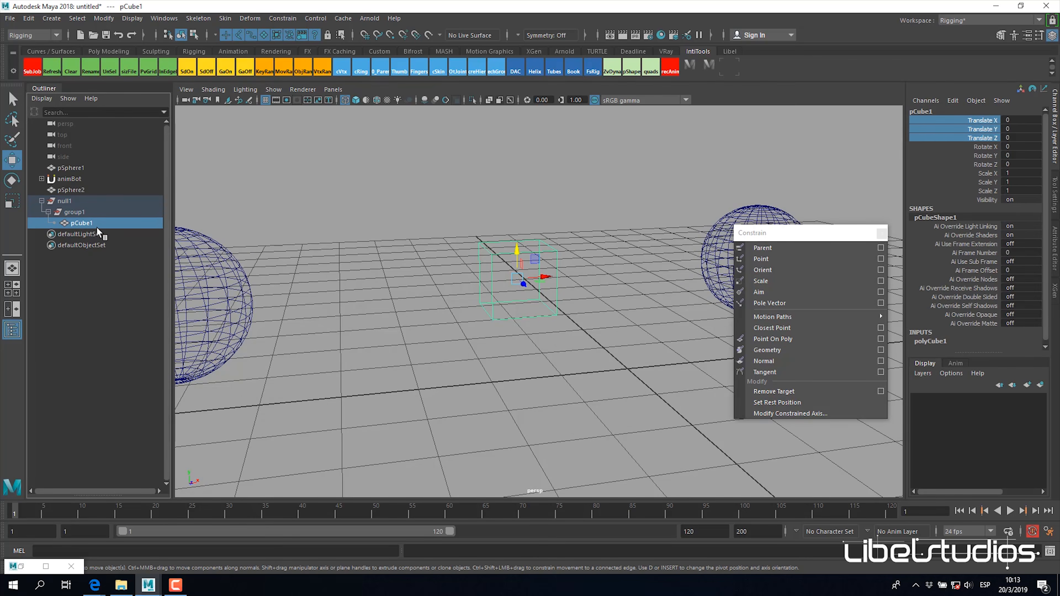
left_click(78, 213)
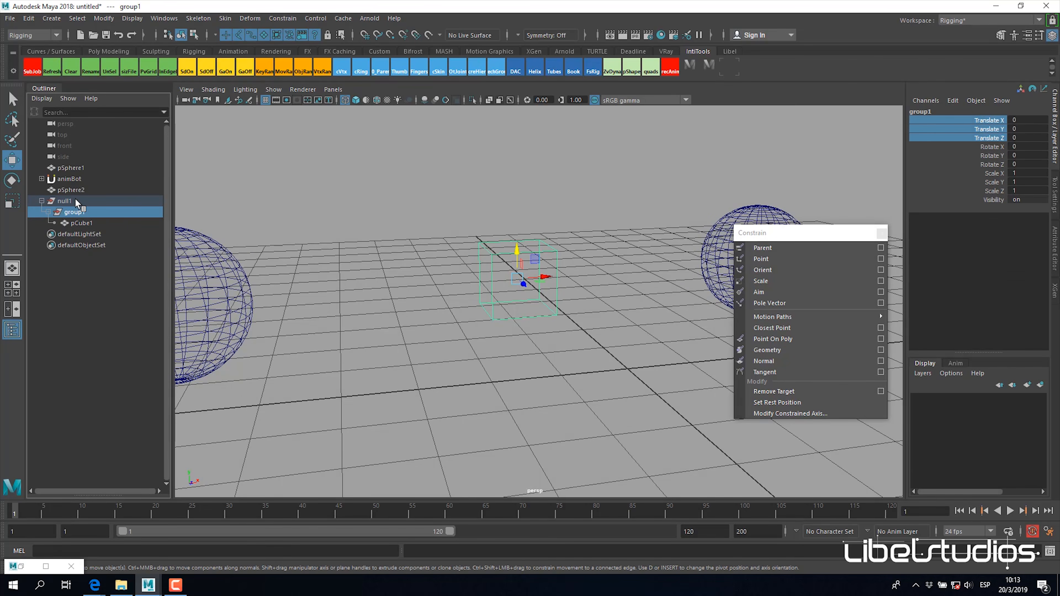
left_click(75, 201)
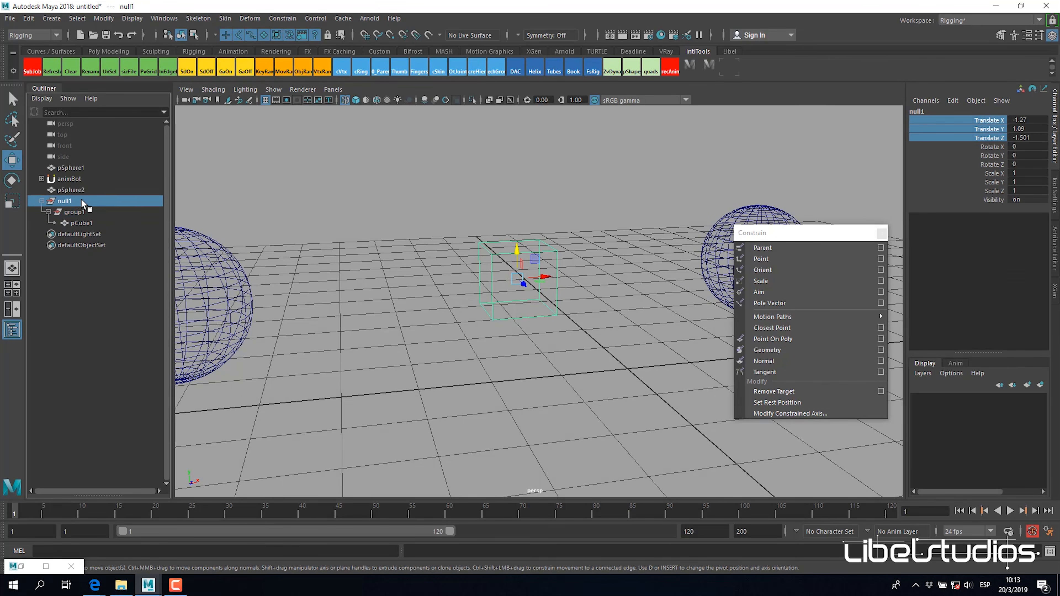
left_click(85, 212)
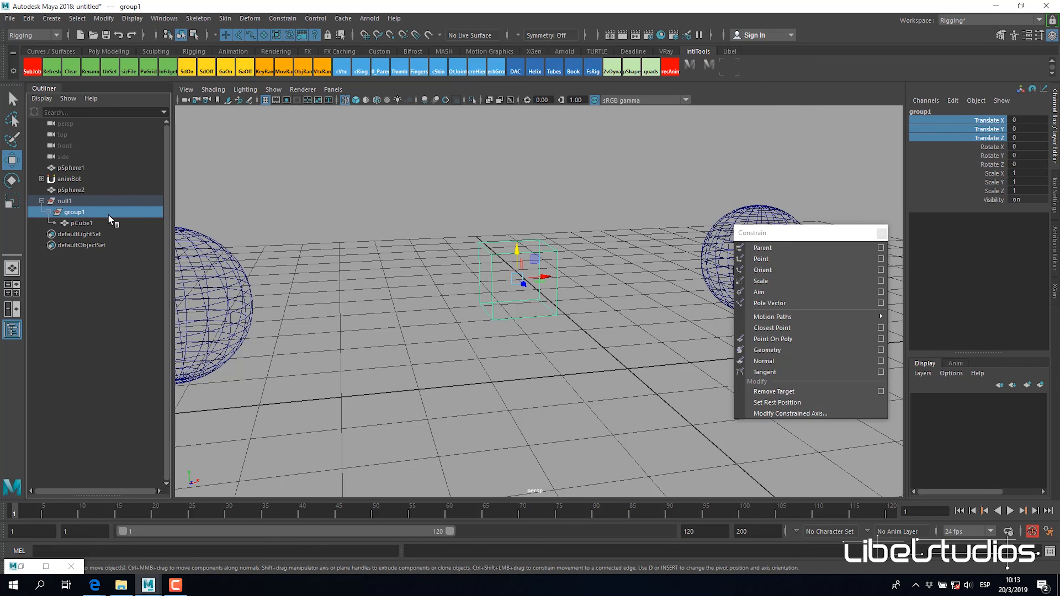
left_click(87, 222)
left_click(78, 213)
key("Up")
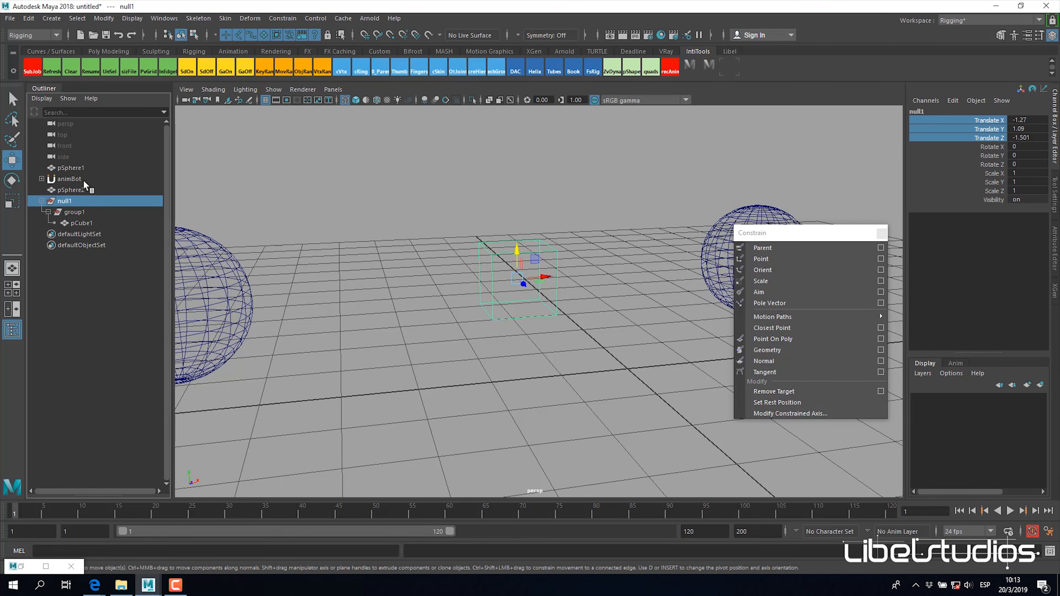
Step: Apply a point constraint with pSphere2 and pSphere1 as drivers and null1 as the constrained object
middle_click_drag(527, 329, 556, 328, "alt")
right_click_drag(485, 349, 267, 350, "alt")
left_click_drag(501, 334, 457, 334, "alt")
left_click(343, 306)
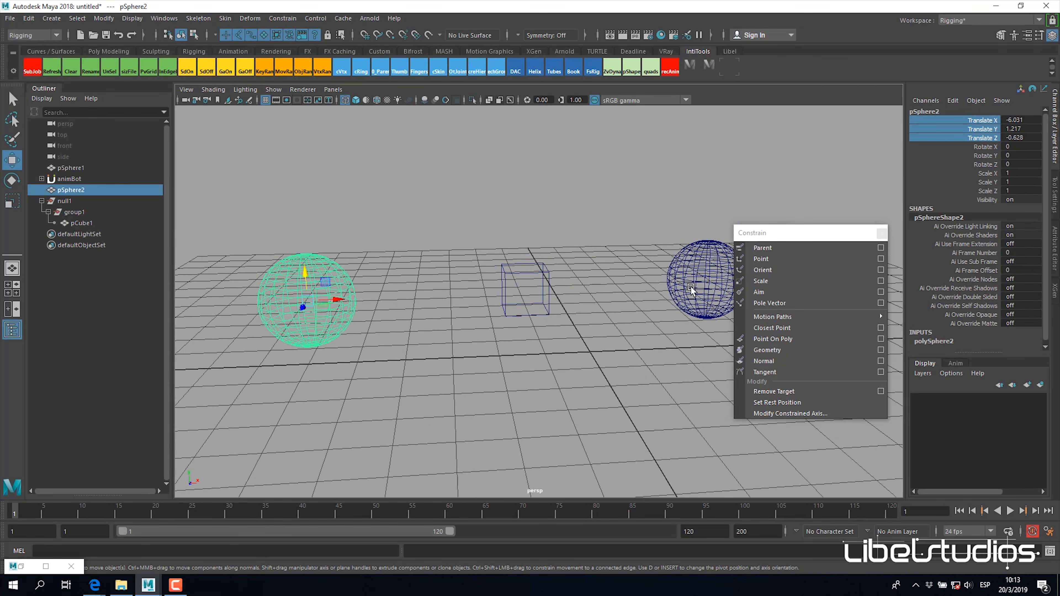
left_click(709, 272, "shift")
left_click(67, 201, "ctrl")
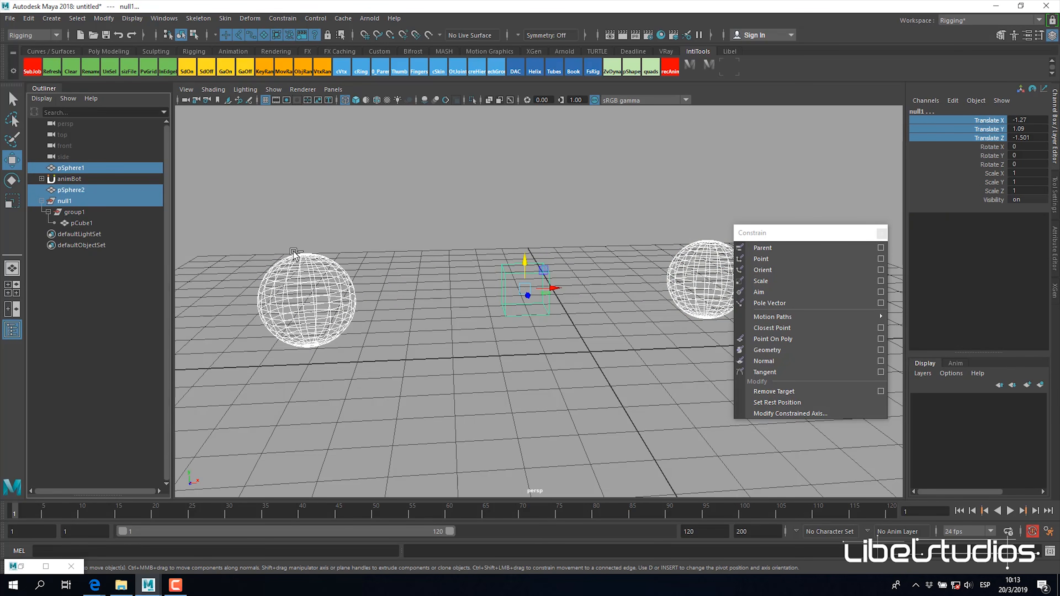
left_click(779, 260)
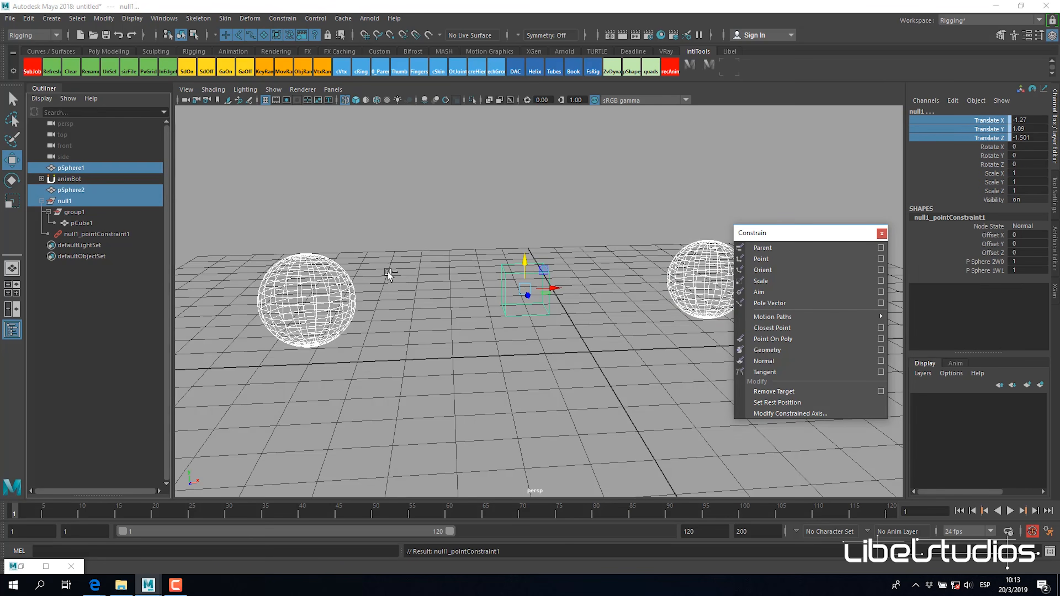
Step: Move pSphere2 to test how null1 and its cube follow, and undo the test
left_click(328, 274)
left_click_drag(304, 303, 390, 414)
key("ctrl+z")
left_click_drag(596, 329, 452, 340, "alt")
key("e")
key("ctrl+z")
key("w")
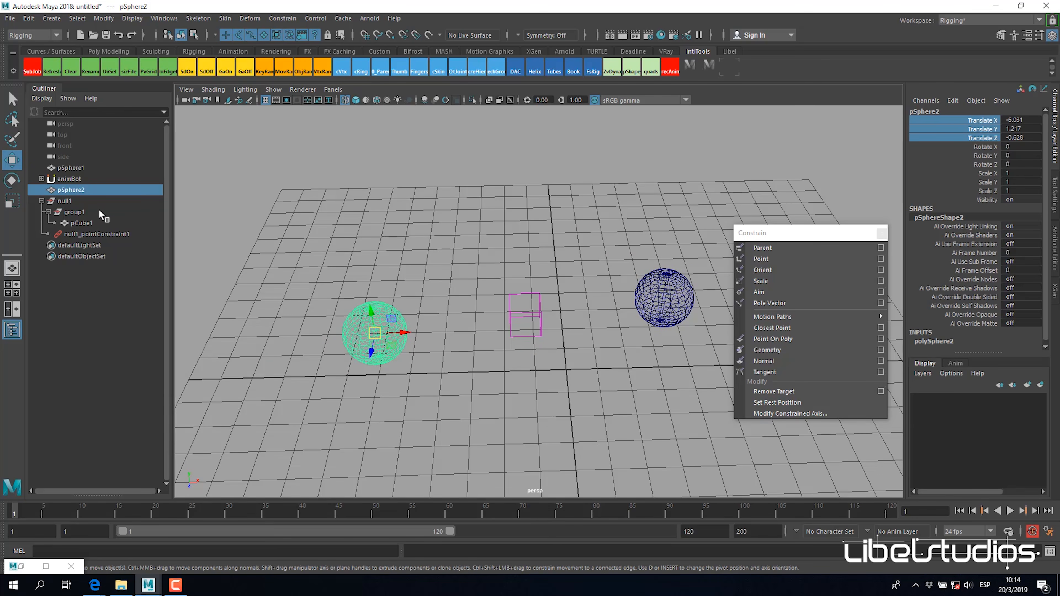
Step: Examine the channels of null1's point constraint and of null1 itself, and clear the selection
left_click(95, 233)
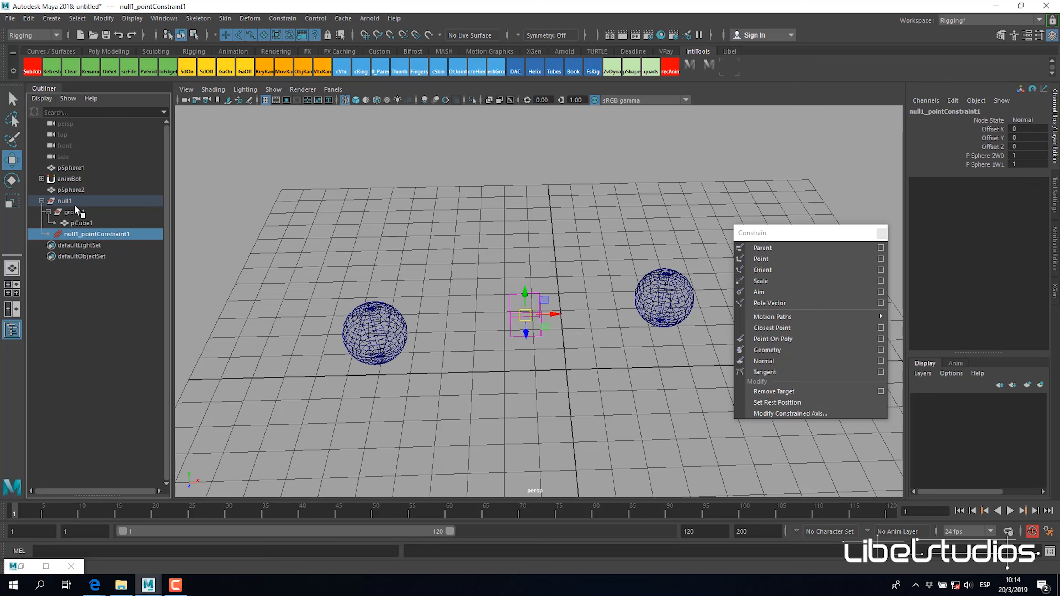
left_click(67, 201)
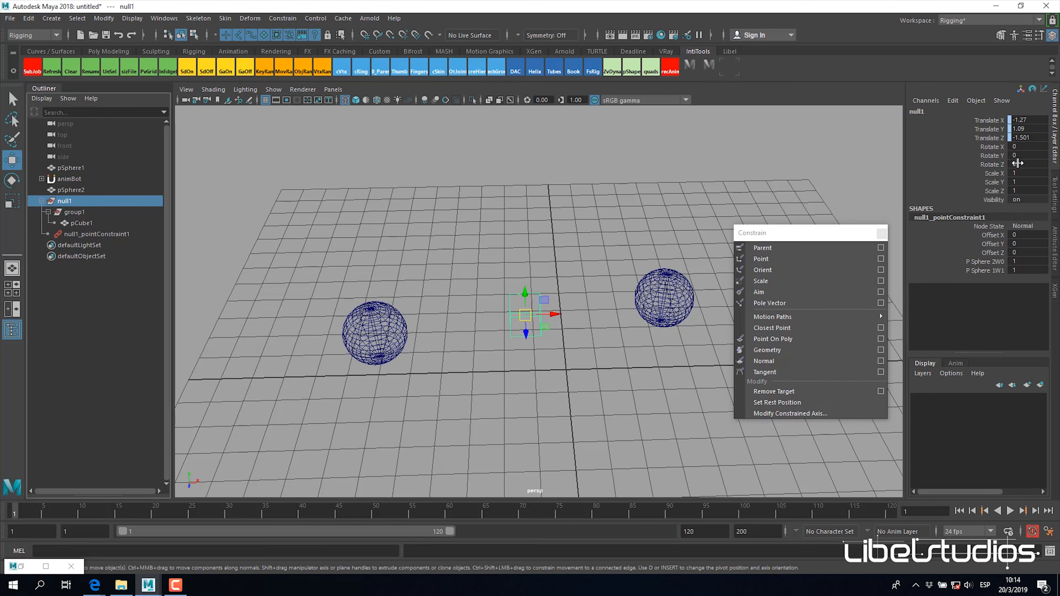
left_click_drag(549, 338, 582, 346, "alt")
left_click(569, 391)
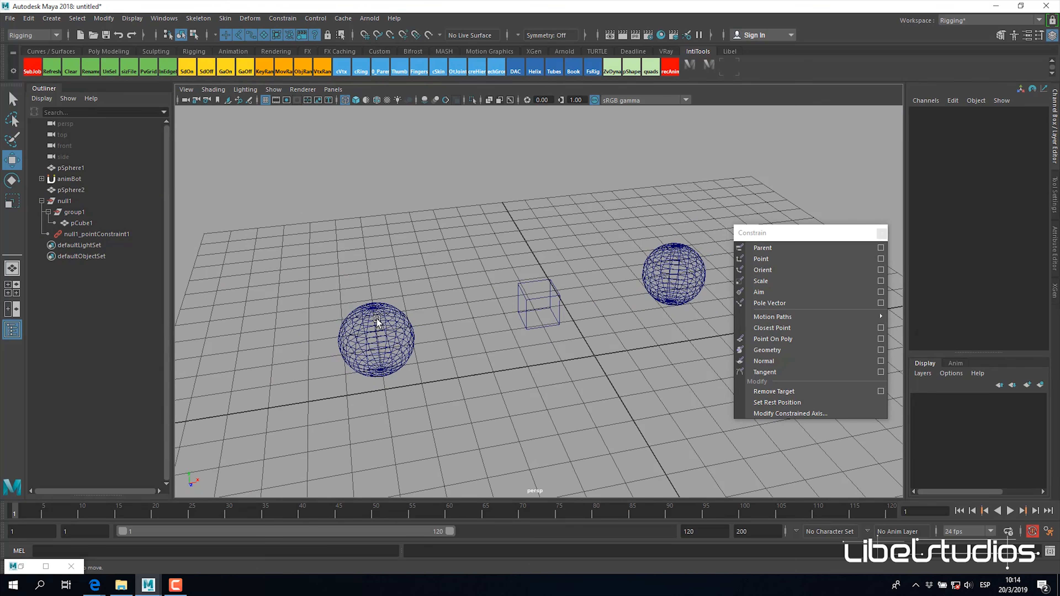
Step: Apply an orient constraint with pSphere2 as the driver and null1 as the constrained object
left_click(377, 321)
left_click_drag(376, 322, 421, 348, "alt")
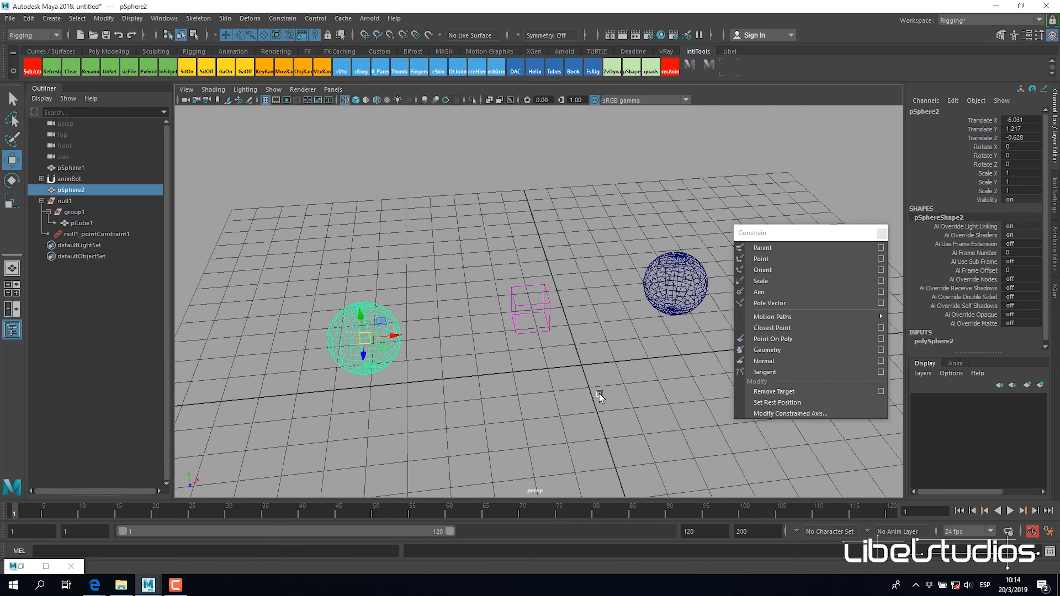
left_click(70, 202, "ctrl")
left_click(288, 19)
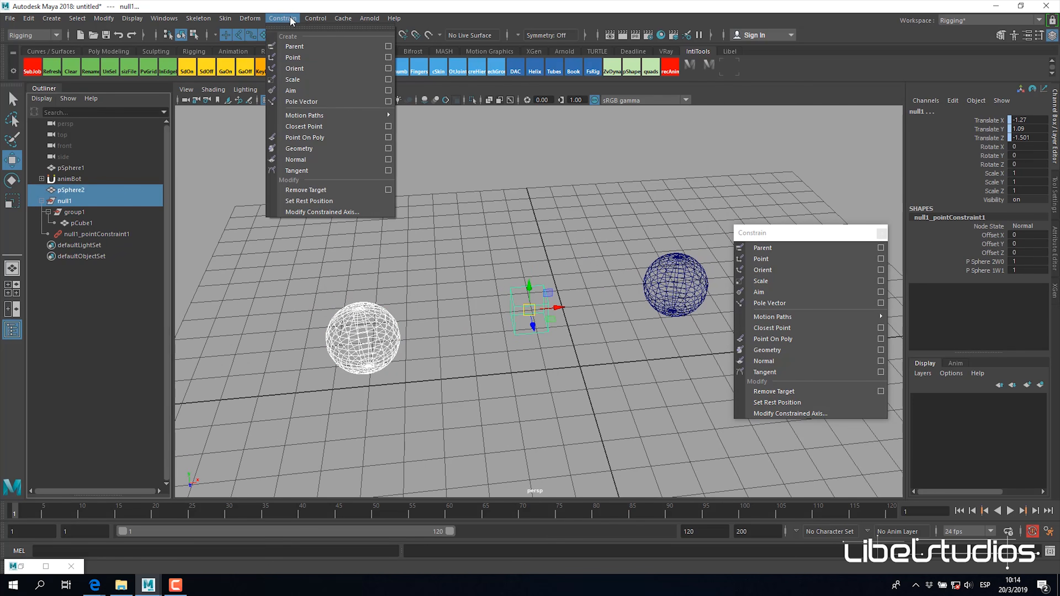
left_click(324, 71)
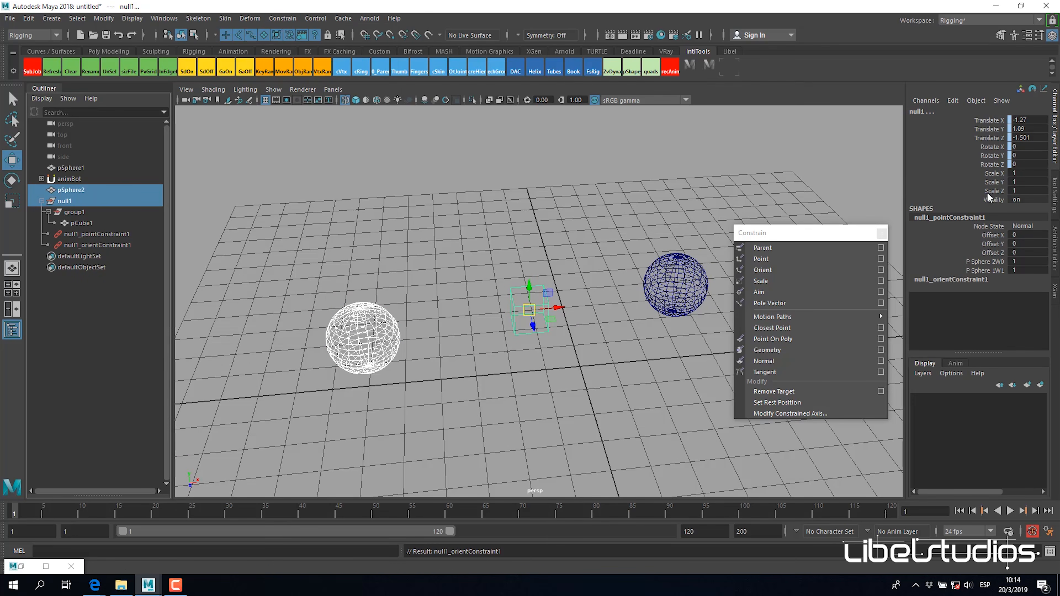
Step: Rotate pSphere2 about 54 degrees around Y to test the orient constraint on null1
left_click(378, 348)
key("e")
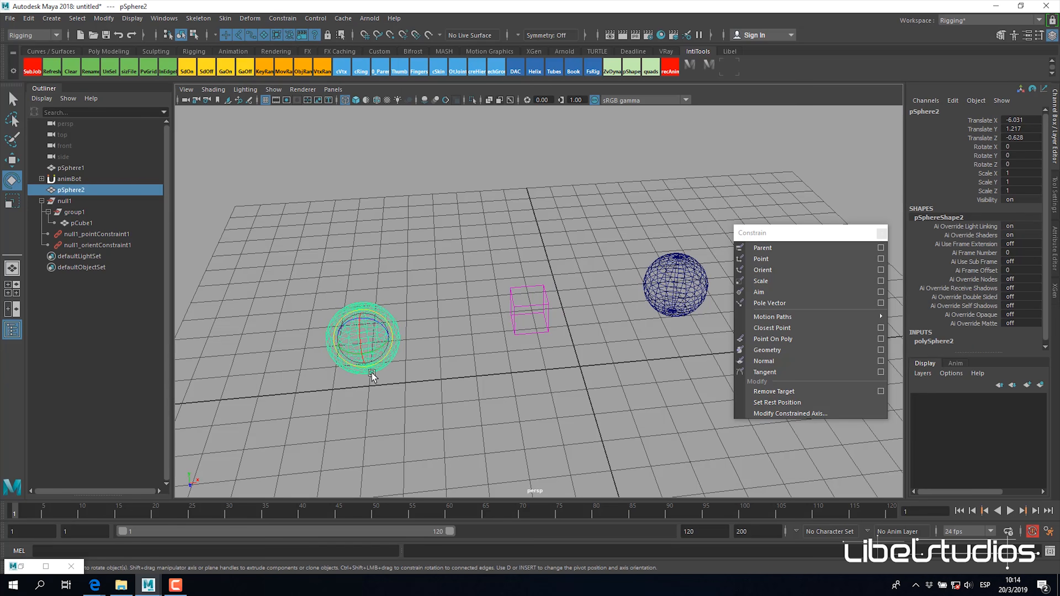
left_click_drag(372, 355, 341, 337)
left_click_drag(433, 351, 327, 301, "alt")
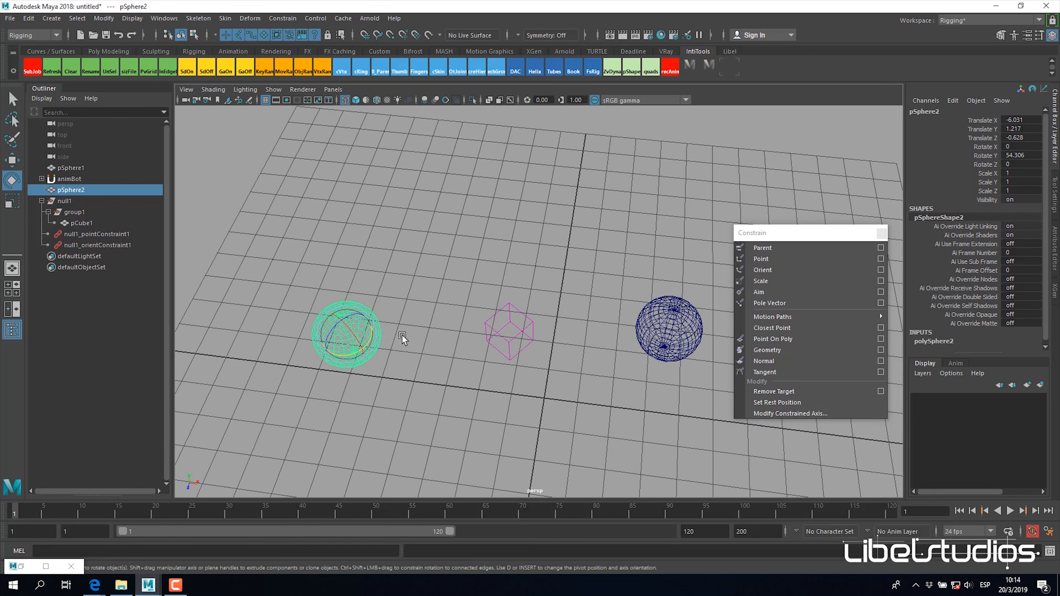
Step: Move the rotated pSphere2 around to test how null1 and its cube follow, and undo test moves
key("w")
left_click_drag(410, 336, 276, 225, "alt")
left_click_drag(249, 185, 458, 284, "alt")
key("ctrl+z")
key("ctrl+z")
key("ctrl+z")
key("ctrl+z")
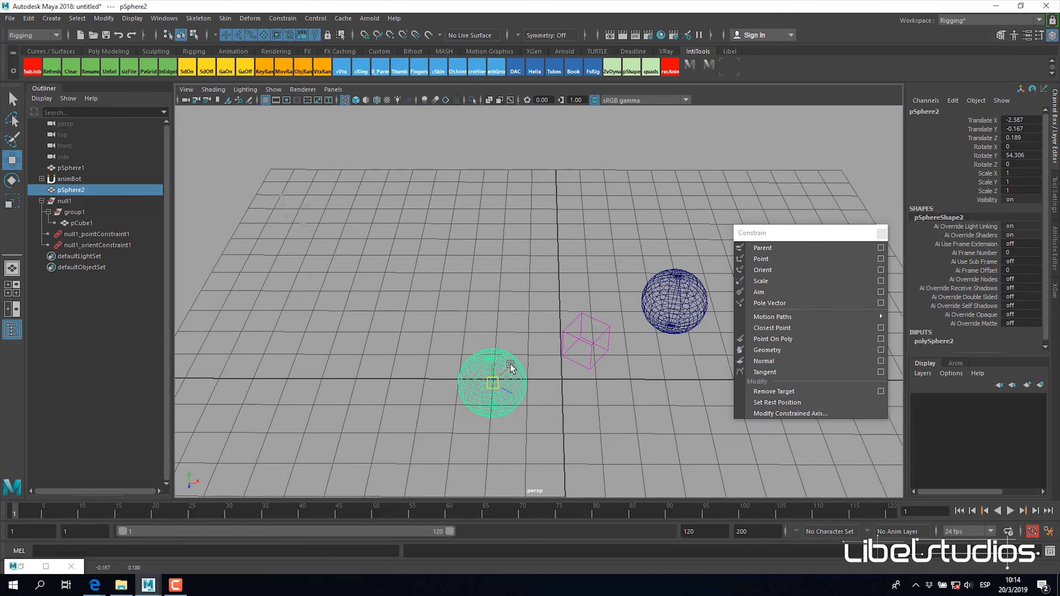
key("ctrl+z")
key("ctrl+z")
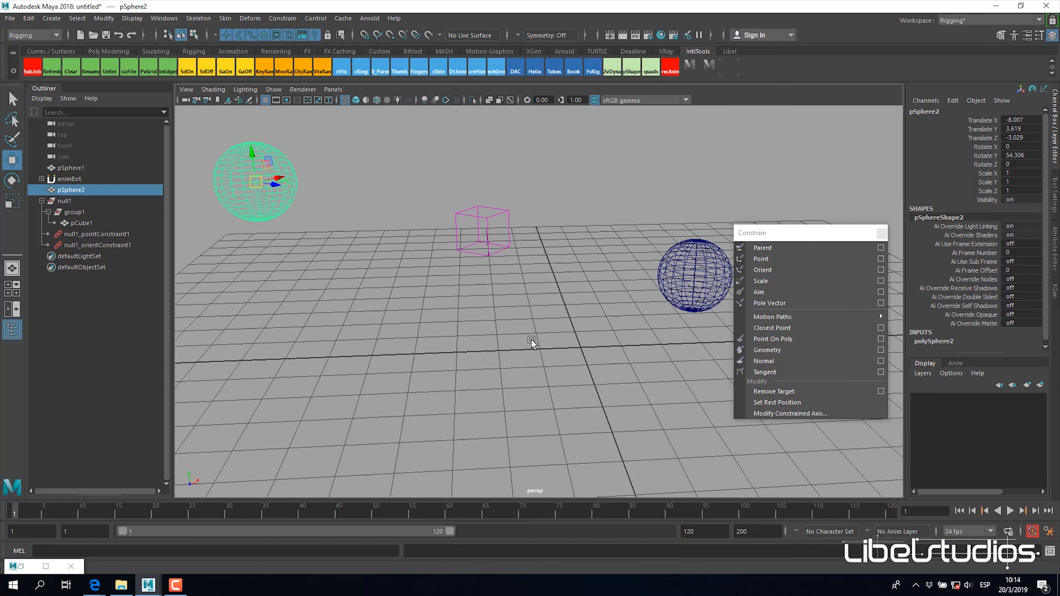
Step: Reset pSphere2's Translate X, Y, Z and Rotate Y to 0 and clear the selection
left_click_drag(1019, 120, 1025, 139)
type("0")
key("Tab")
key("Tab")
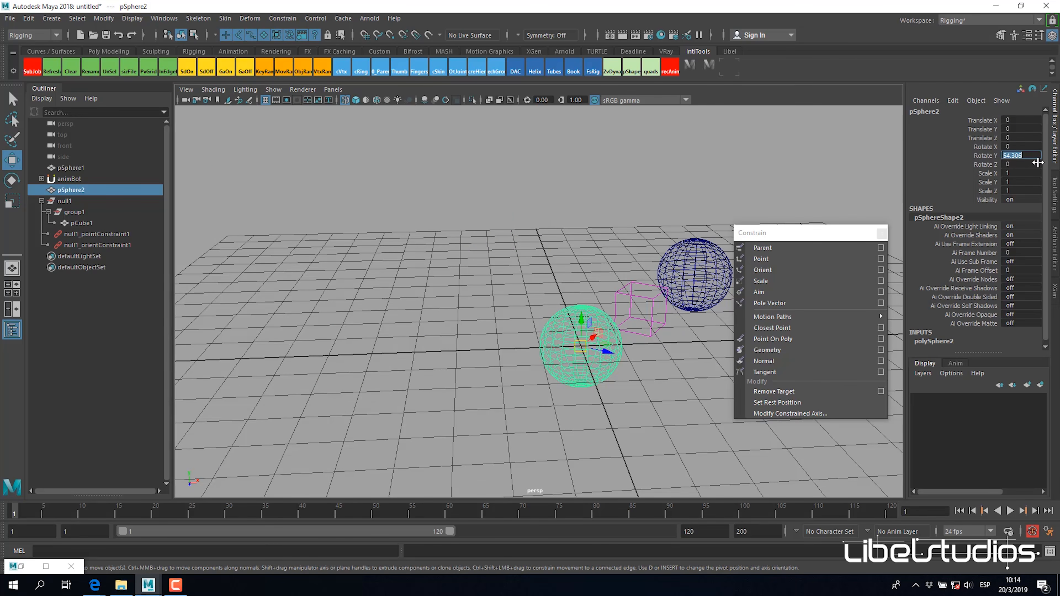
type("0")
key("Return")
left_click_drag(629, 339, 539, 388, "alt")
left_click(639, 369)
right_click_drag(639, 369, 499, 376, "alt")
mouse_move(499, 375)
left_mouse_down("alt")
mouse_move(569, 379)
mouse_move(501, 355)
left_mouse_up("alt")
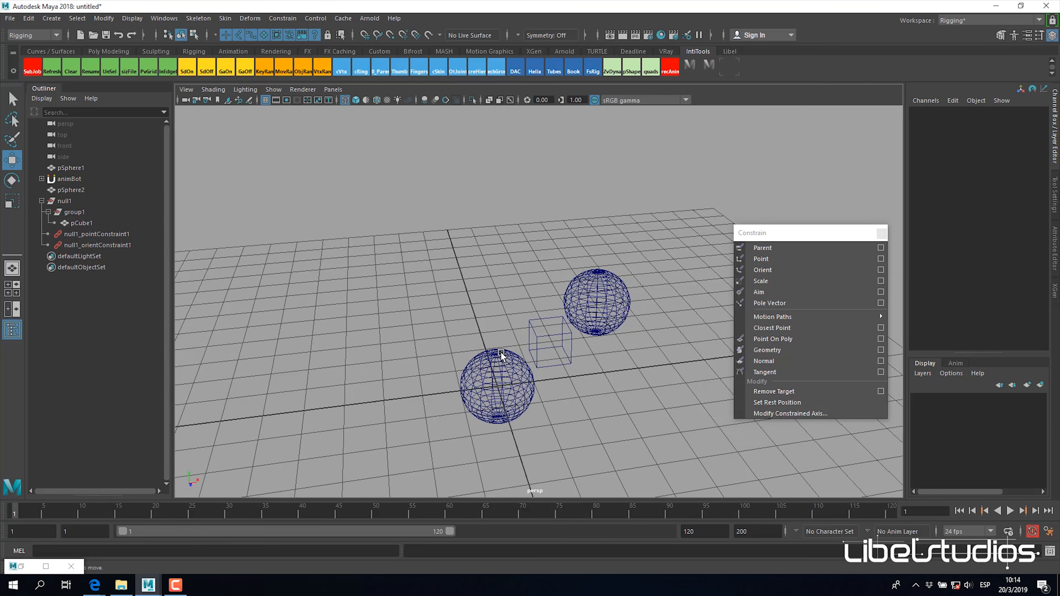
Step: Try moving pCube1 on its own while its parent null1 stays constrained
left_click_drag(559, 380, 547, 384, "alt")
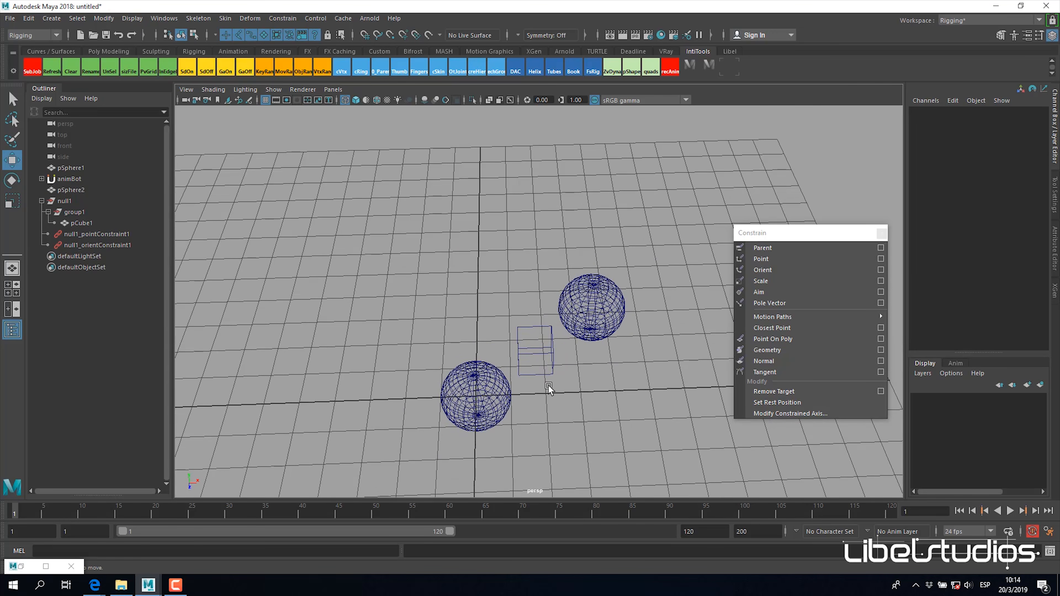
left_click(80, 224)
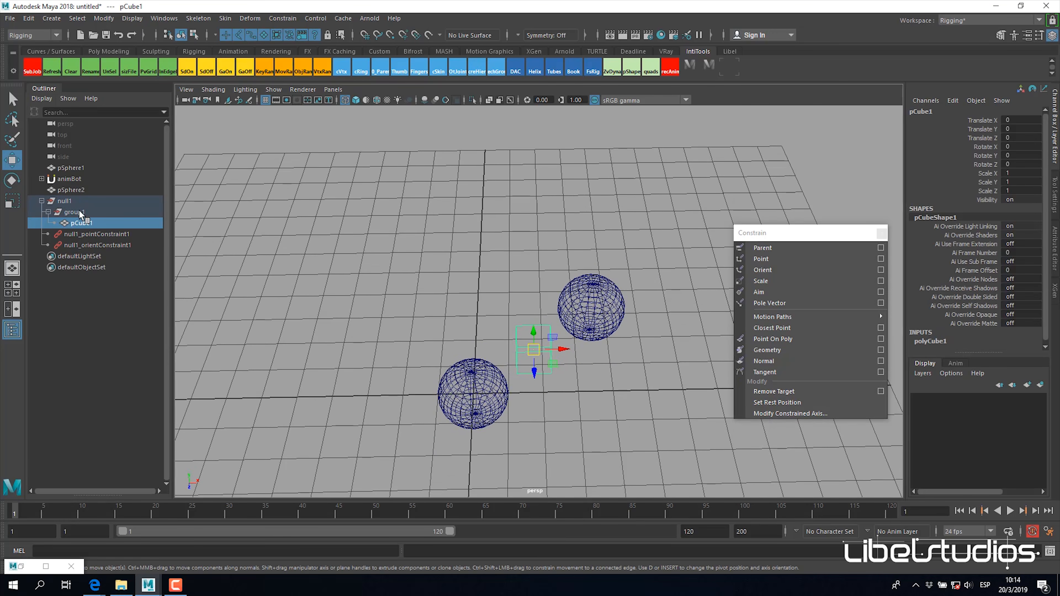
left_click_drag(620, 360, 584, 334, "alt")
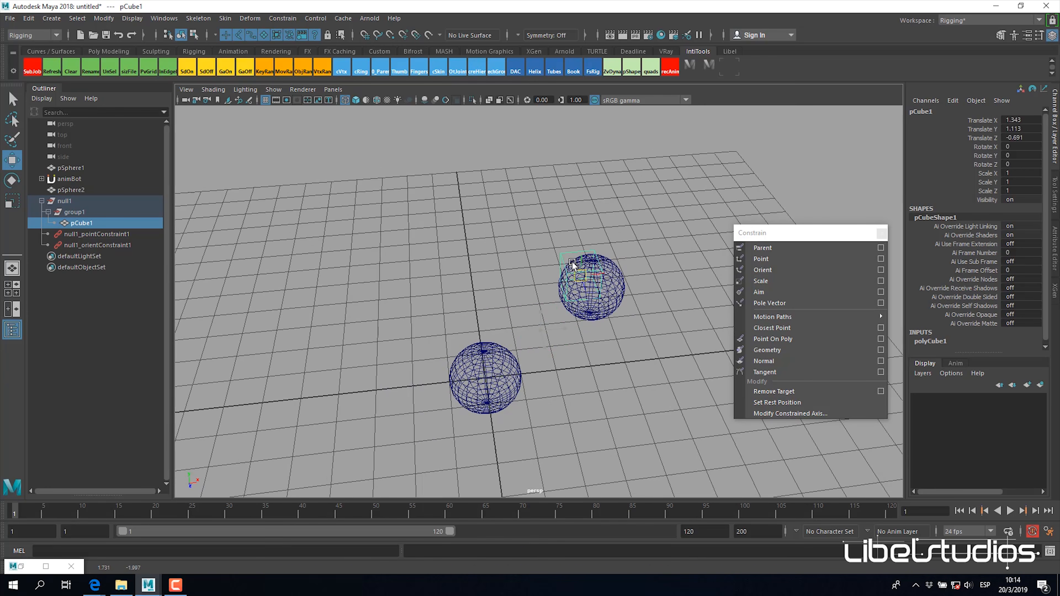
Step: Move pSphere2 farther away from pSphere1 and select pCube1 between them
left_click(489, 382)
left_click_drag(488, 380, 339, 330)
left_click(475, 303)
left_click_drag(471, 298, 528, 288, "alt")
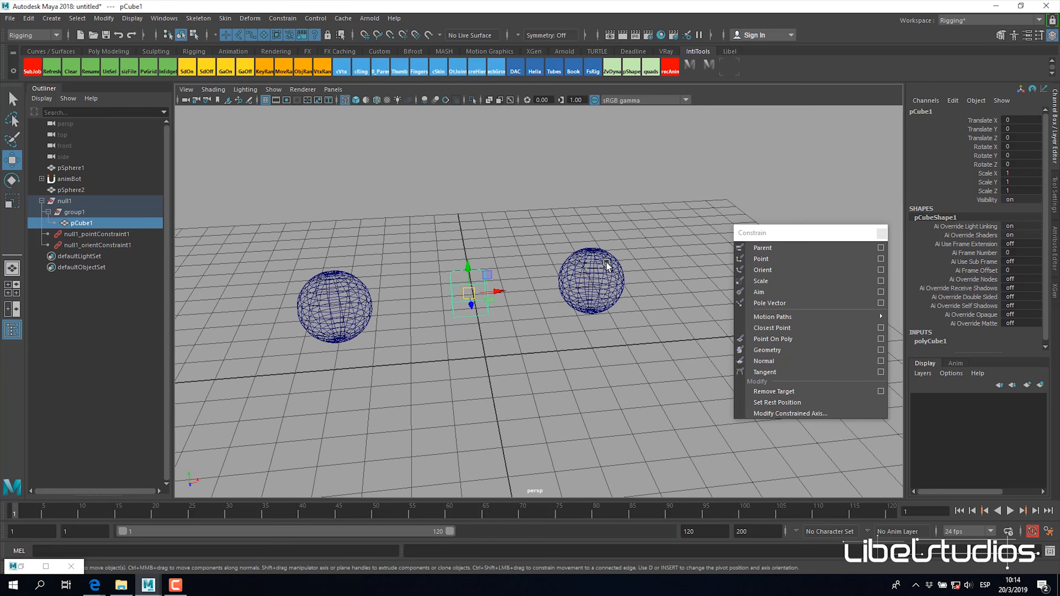
Step: Key pCube1's Translate Y and set it to 2 at frame 5
left_click(994, 131)
right_click(995, 130)
left_click(967, 155)
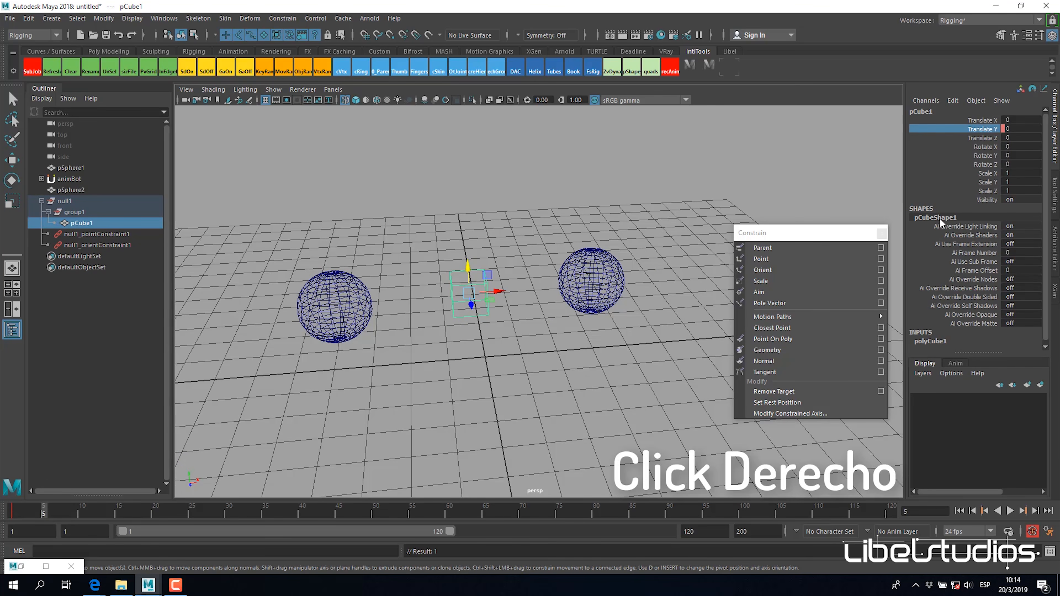
left_click(1016, 130)
type("2")
key("Return")
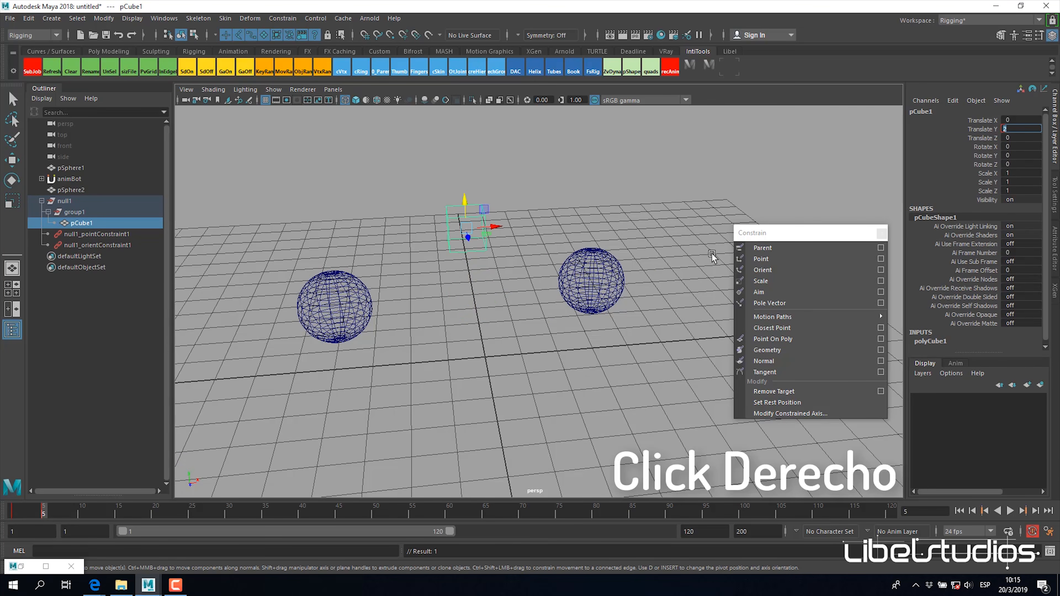
Step: Start the time range at frame 0 and move pCube1's first Translate Y key to frame 0
left_click(82, 511)
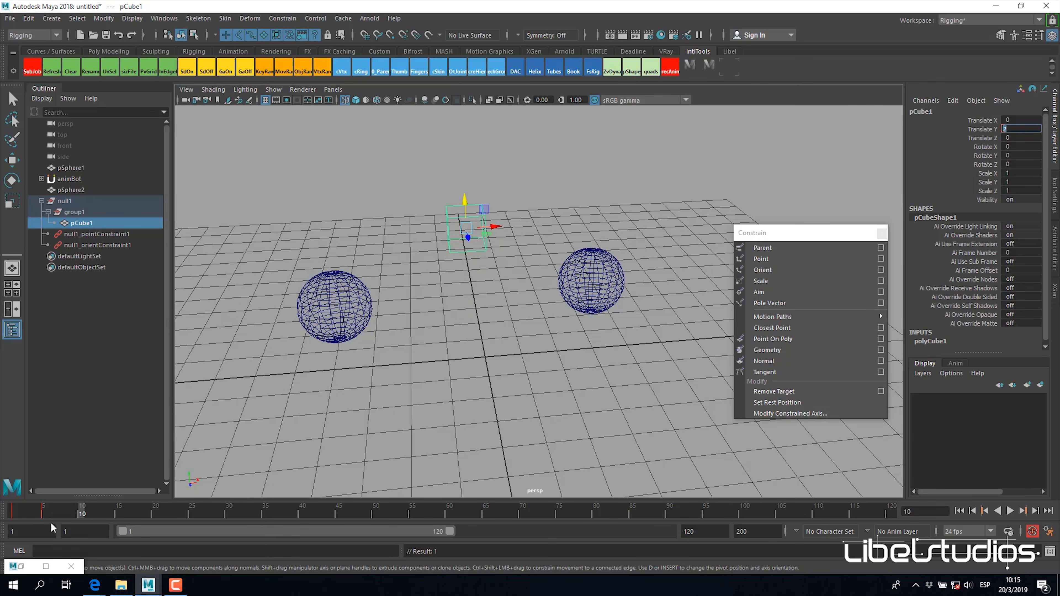
double_click(7, 518)
left_click_drag(27, 513, 55, 514)
double_click(14, 533)
type("0")
key("Return")
left_click_drag(123, 532, 119, 532)
left_click(21, 516, "shift")
left_click_drag(21, 517, 14, 516)
Step: Select pCube1's keys in the frame range 0 to 6 and copy them
left_click_drag(52, 511, 84, 518, "shift")
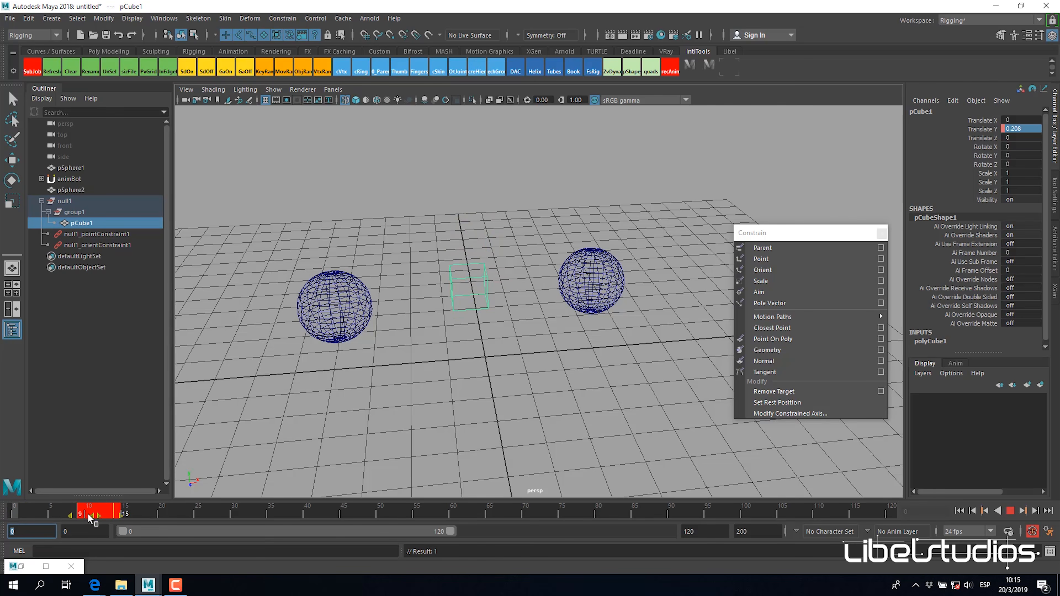
left_click(145, 512)
left_click_drag(117, 510, 26, 514, "shift")
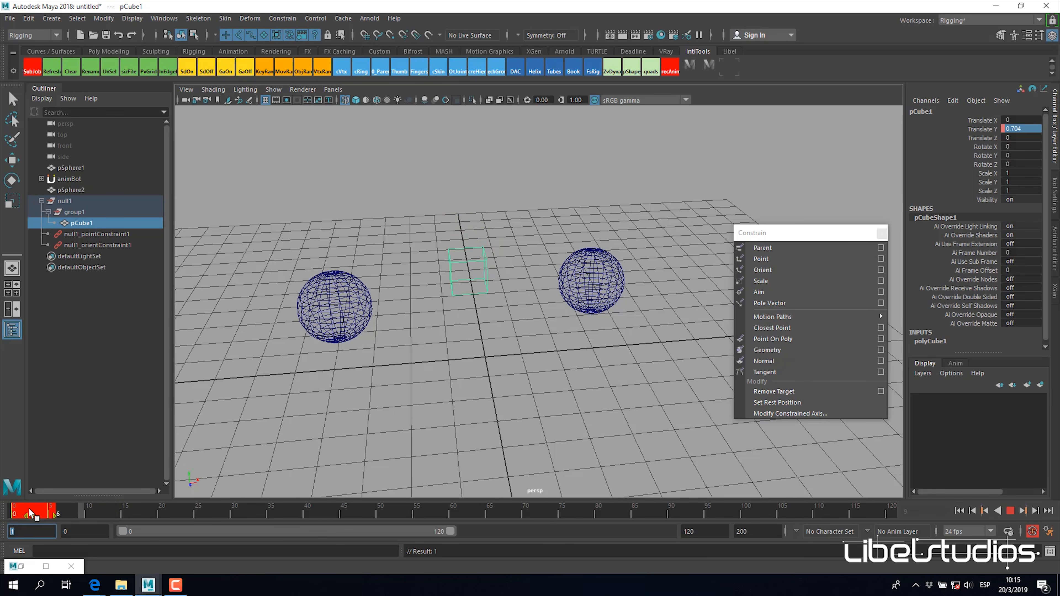
right_click(48, 521)
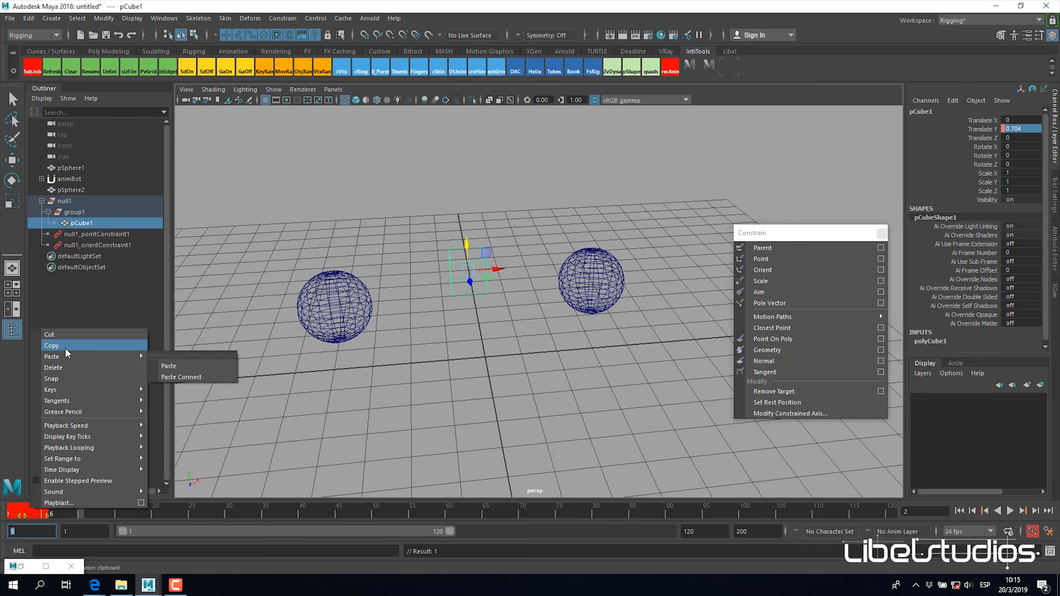
left_click(52, 345)
Step: Paste the copied Translate Y keys at frames 10, 20 and 30 to repeat the cube's bounce
left_click(83, 516)
right_click(83, 516)
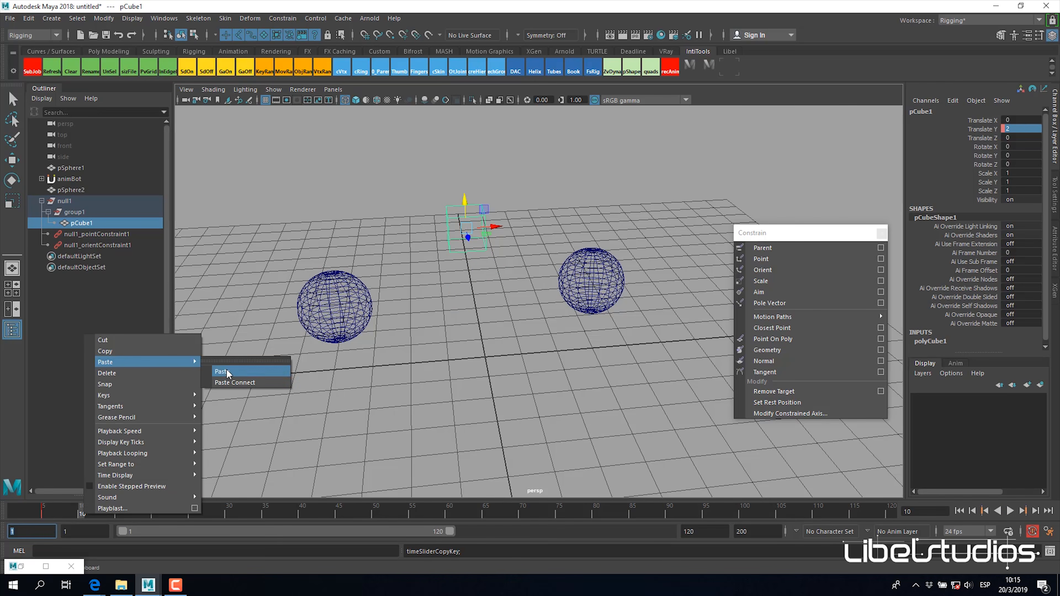
left_click(228, 369)
key("alt+v")
left_click(154, 514)
right_click(154, 514)
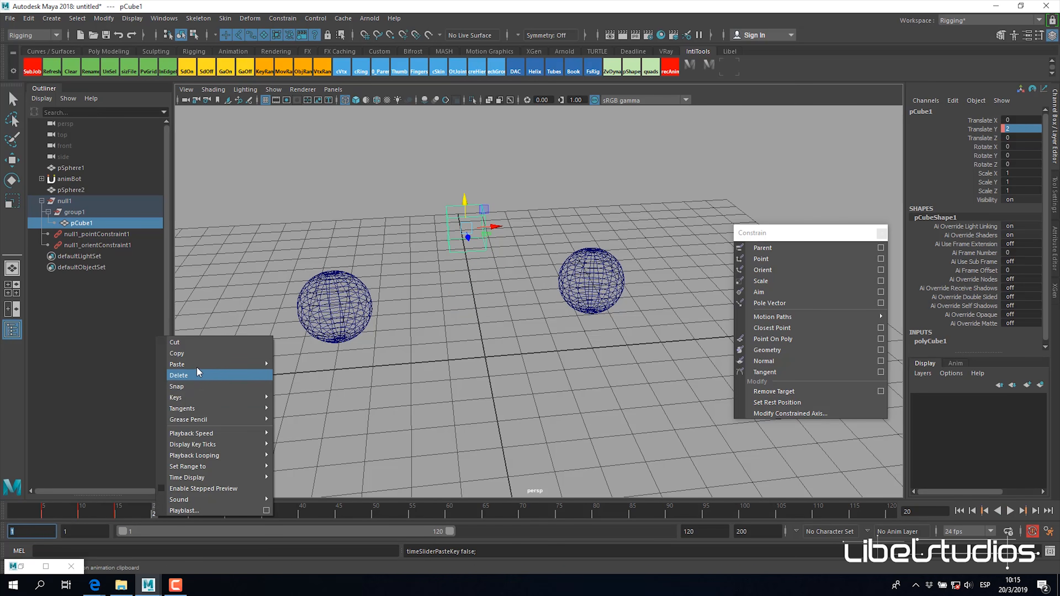
left_click(319, 376)
left_click(229, 513)
right_click(228, 514)
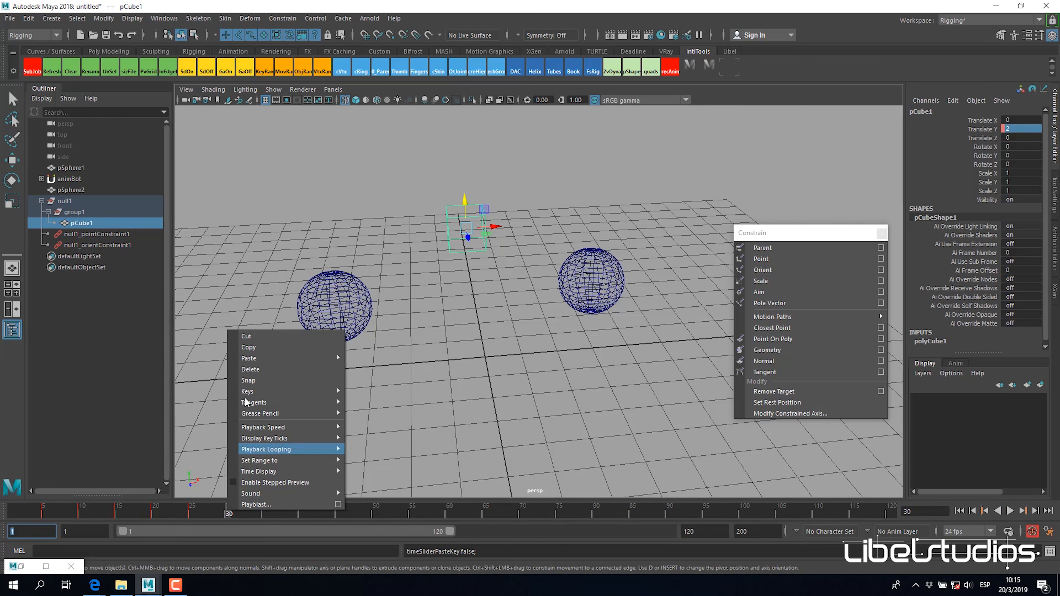
left_click(365, 367)
Step: Play the animation from the start to check pCube1's repeated up-and-down motion
key("alt+shift+v")
left_click_drag(559, 399, 503, 367, "alt")
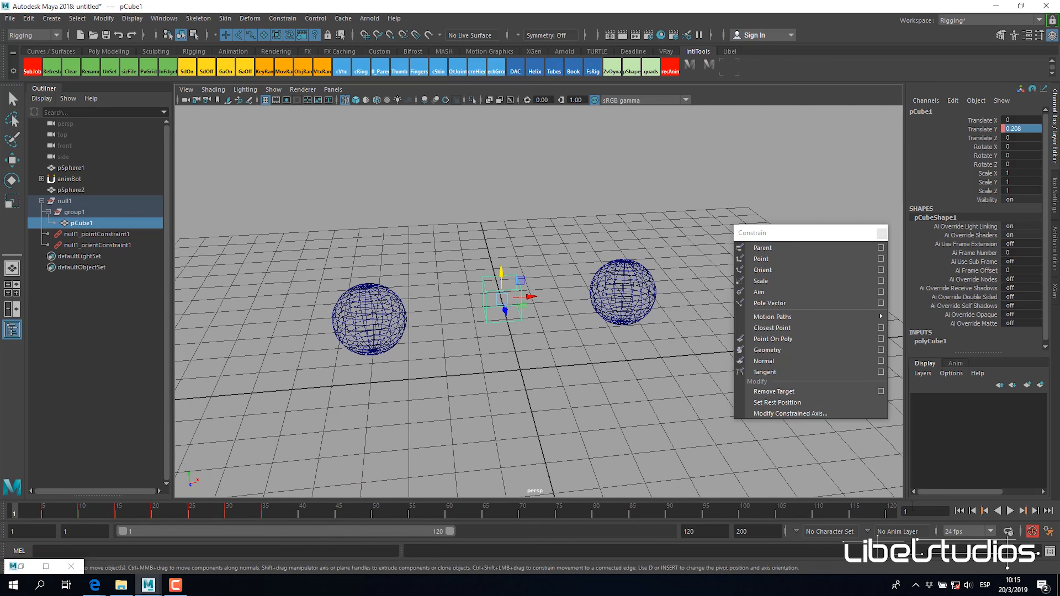
left_click(1010, 511)
key("Escape")
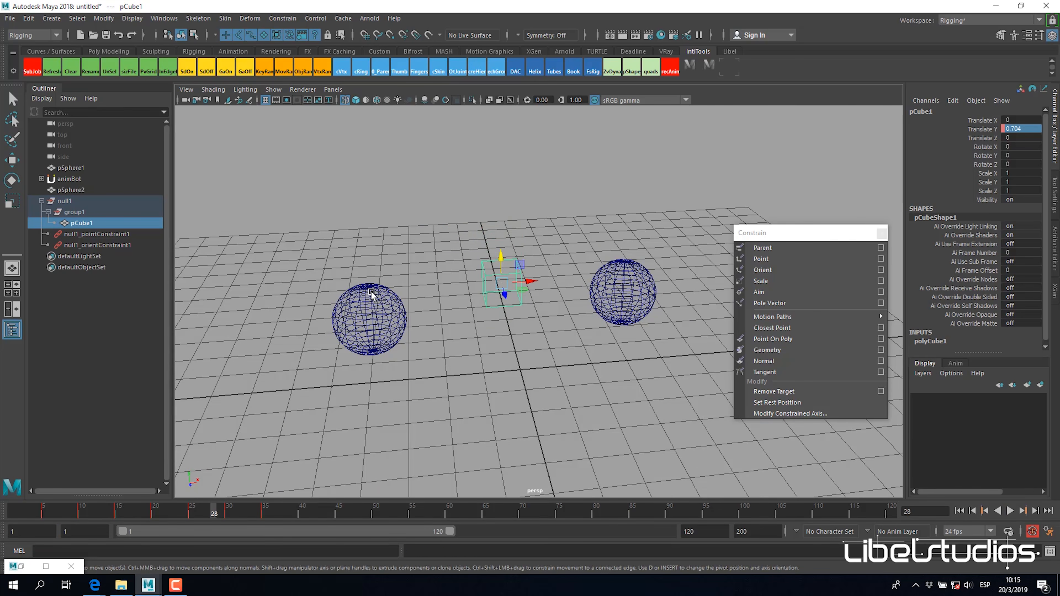
Step: Move pSphere2 closer to pSphere1 and replay from the first frame to test the cube's animation with the constraint
left_click(371, 299)
left_click_drag(371, 319, 472, 252)
left_click(959, 511)
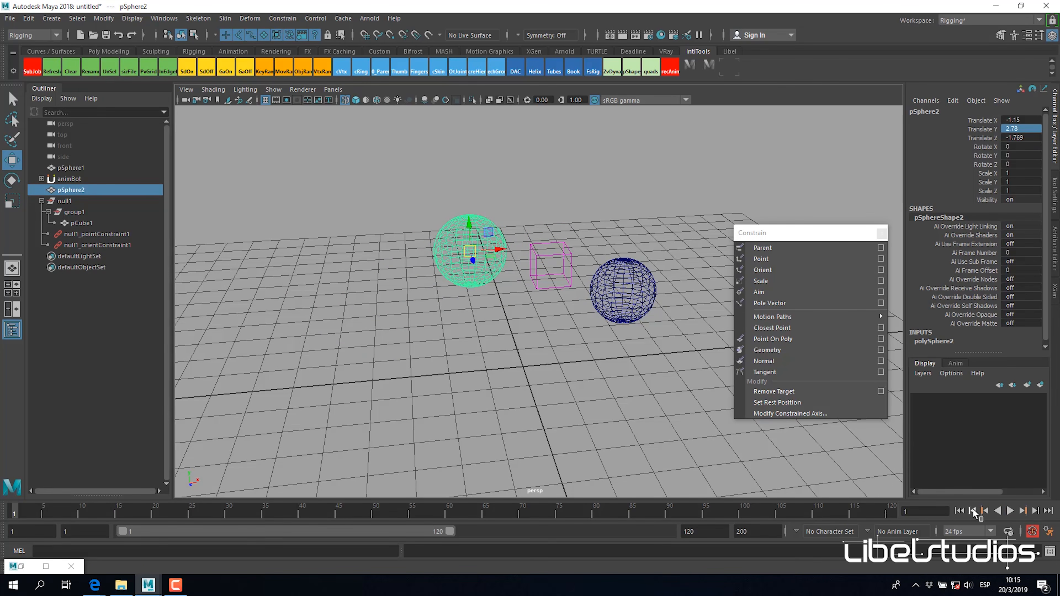
left_click(1010, 510)
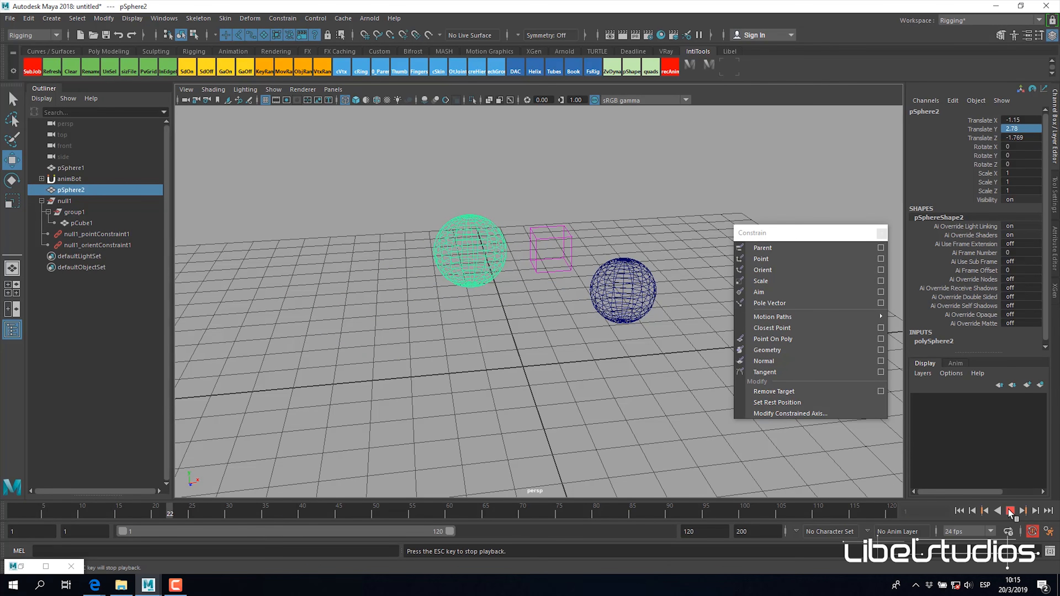
key("Escape")
Step: Move pSphere2 far away from pSphere1, dismiss the save reminder, and play the animation to check the cube's motion
left_click_drag(460, 251, 136, 301, "alt")
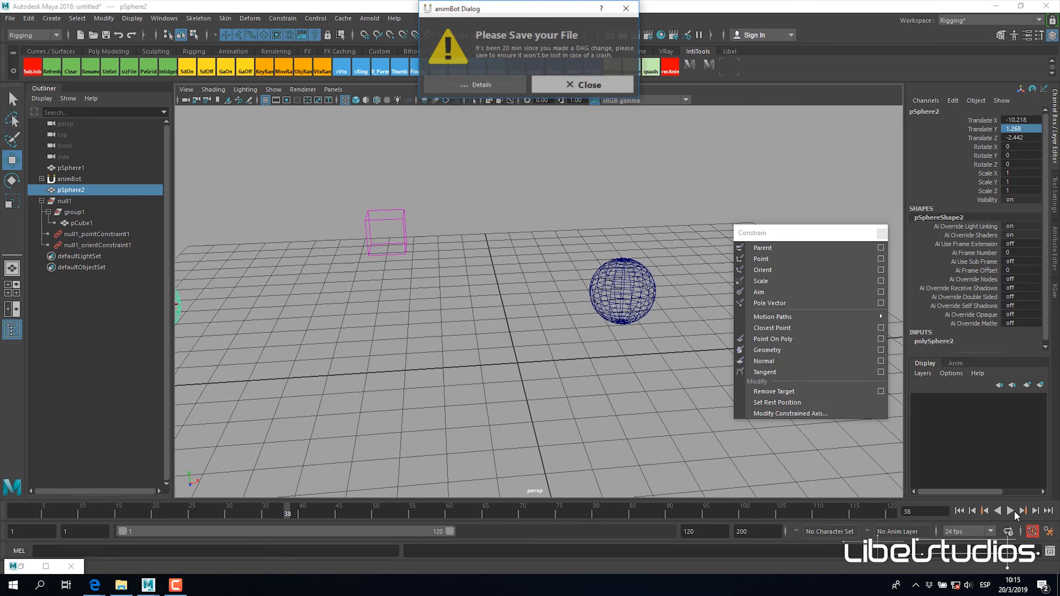
left_click(589, 85)
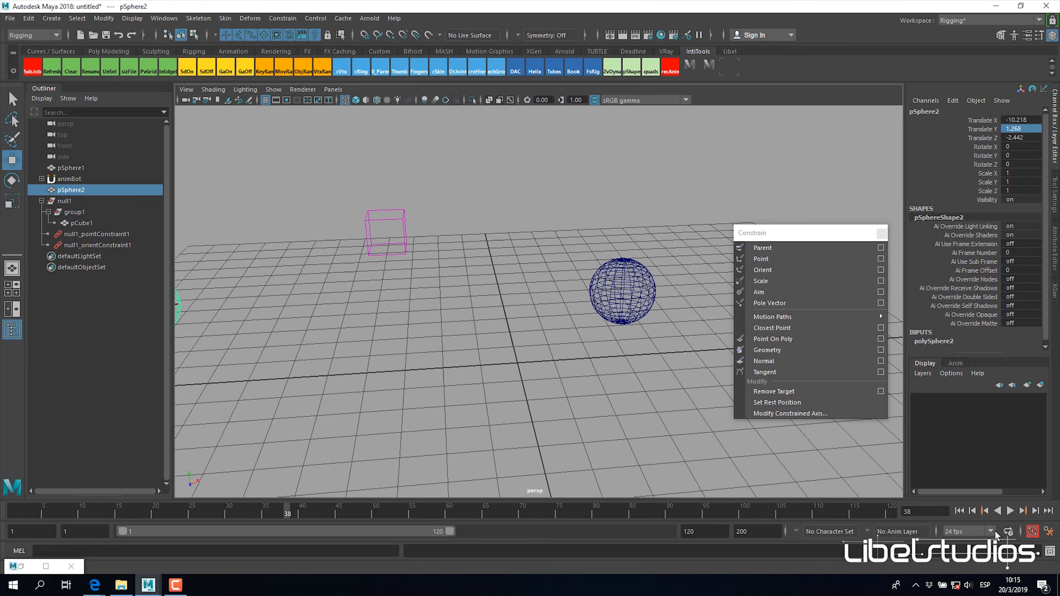
left_click(1010, 511)
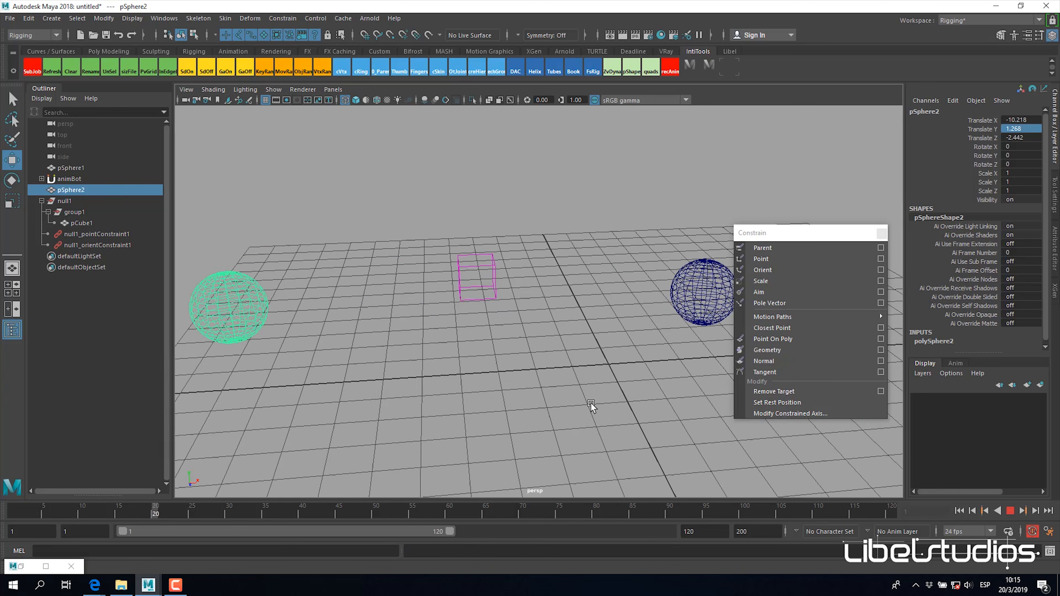
left_click(1010, 511)
middle_click_drag(556, 384, 543, 396, "alt")
right_click_drag(543, 396, 570, 391, "alt")
middle_click_drag(570, 391, 544, 407, "alt")
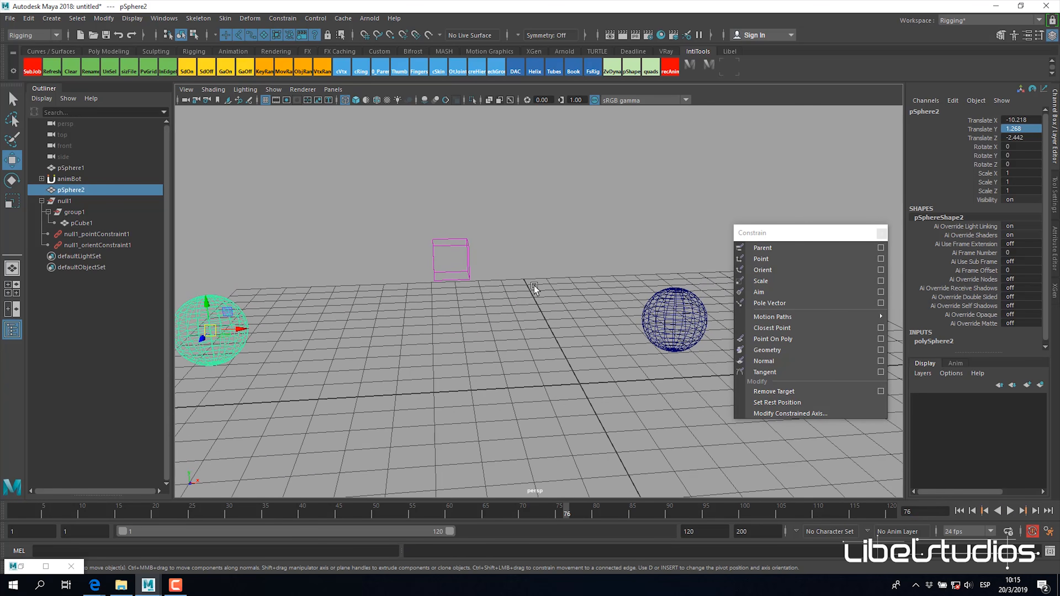
Step: Add pSphere1 as a second driver of null1's orient constraint and clear the selection
left_click(534, 285)
left_click_drag(360, 315, 403, 317, "alt")
left_click(77, 201)
left_click_drag(611, 292, 463, 333, "alt")
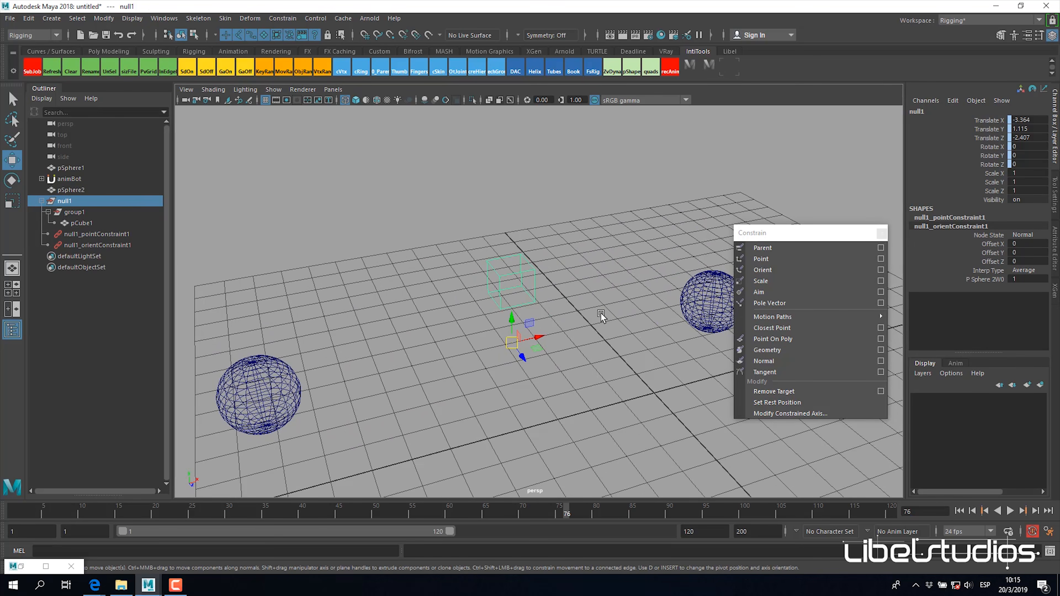
middle_click_drag(602, 313, 598, 305, "alt")
left_click(717, 300)
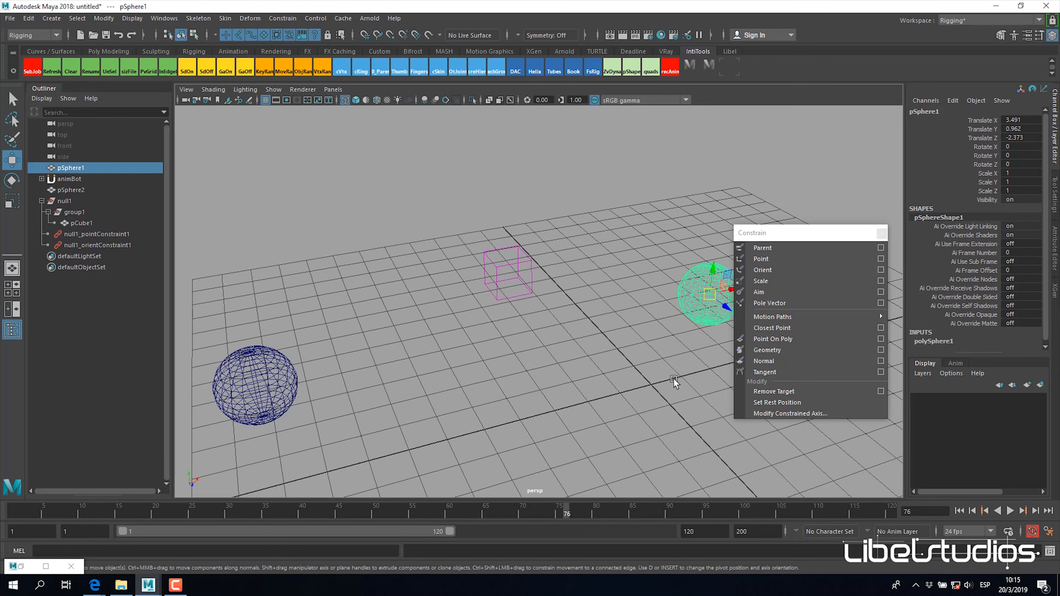
left_click_drag(629, 408, 451, 337, "alt")
left_click(66, 201, "ctrl")
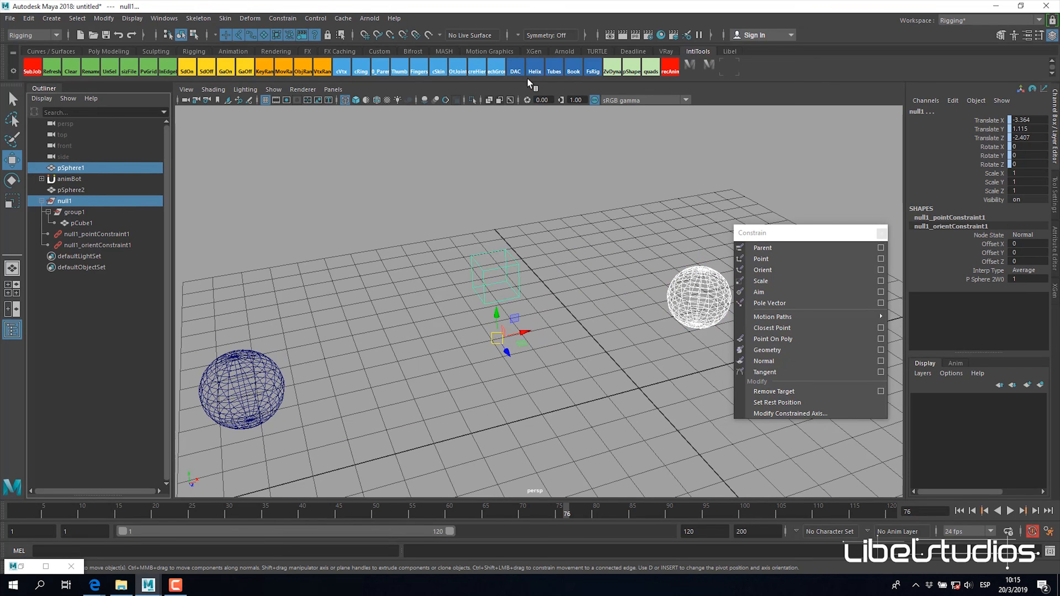
left_click(776, 271)
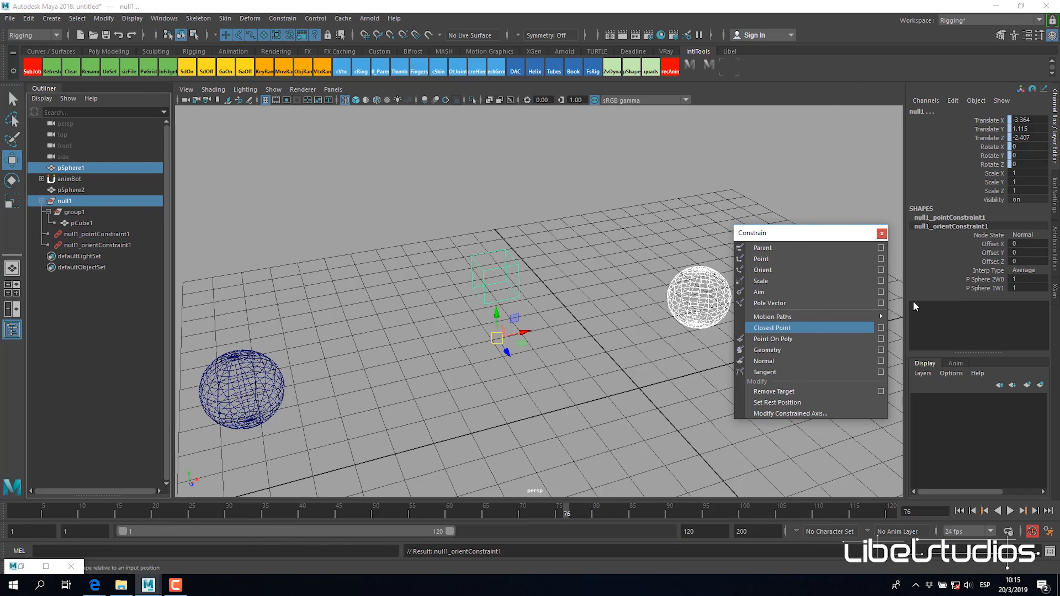
left_click_drag(506, 334, 482, 337, "alt")
left_click(411, 330)
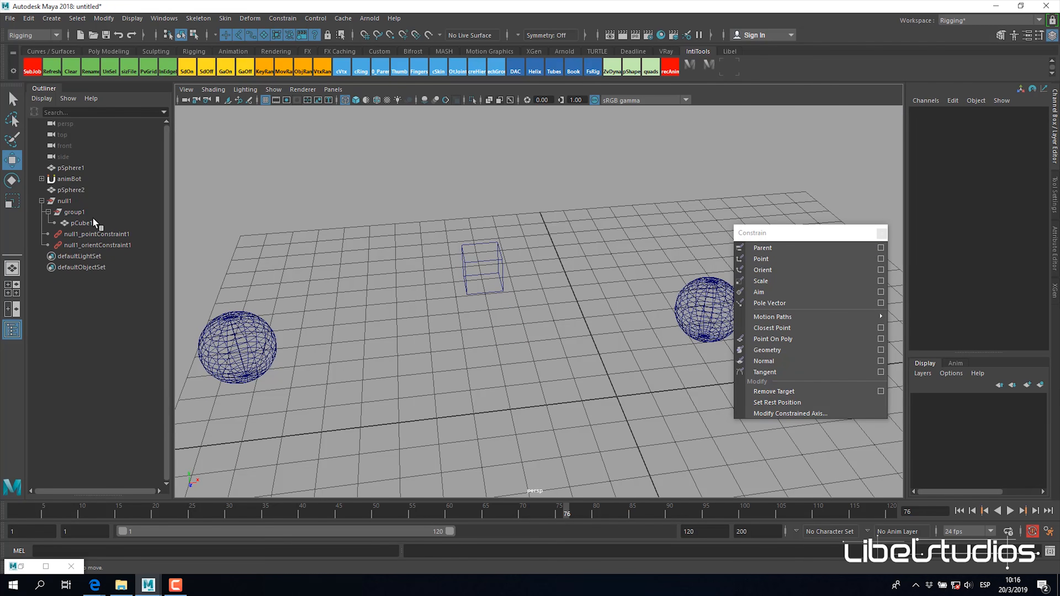
Step: Rotate pSphere2 to -40 degrees about Y and compare its rotation with null1's to check the two-driver orient constraint
left_click(271, 347)
key("e")
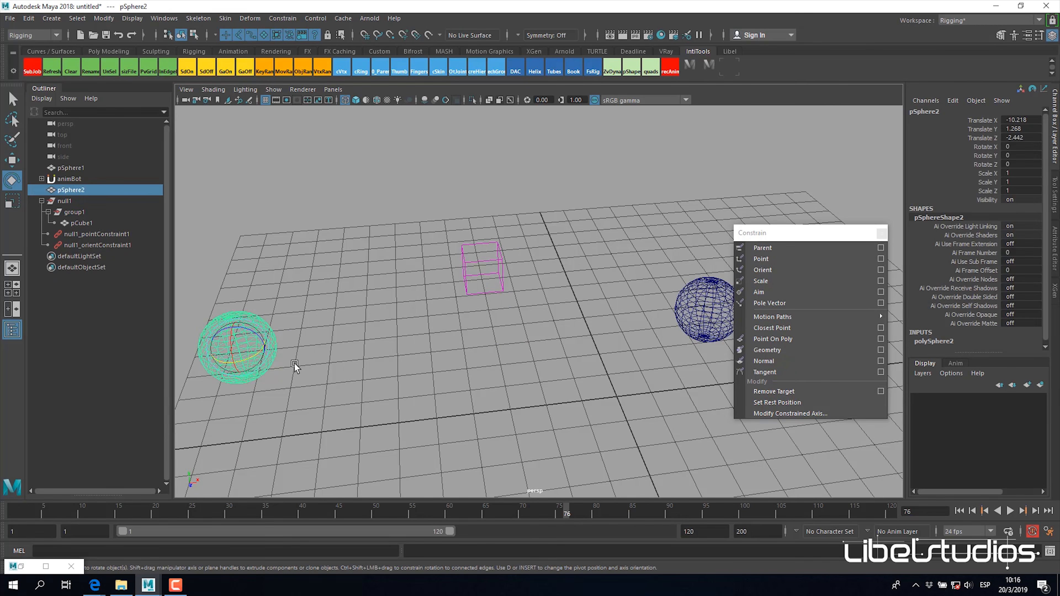
left_click_drag(255, 357, 220, 346)
left_click(1018, 156)
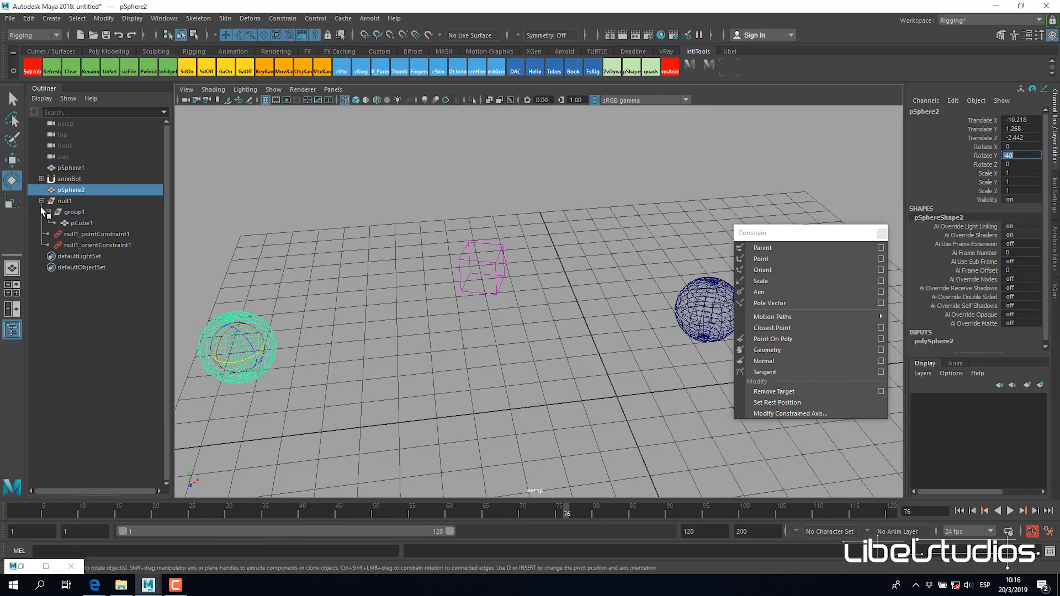
left_click(67, 201)
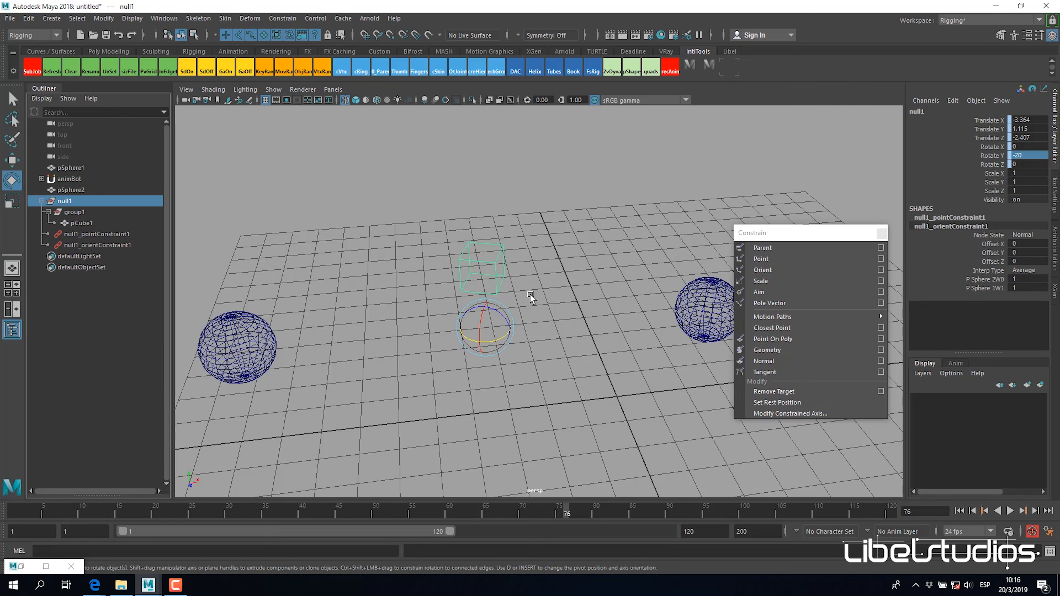
left_click_drag(530, 294, 574, 310, "alt")
left_click(221, 315)
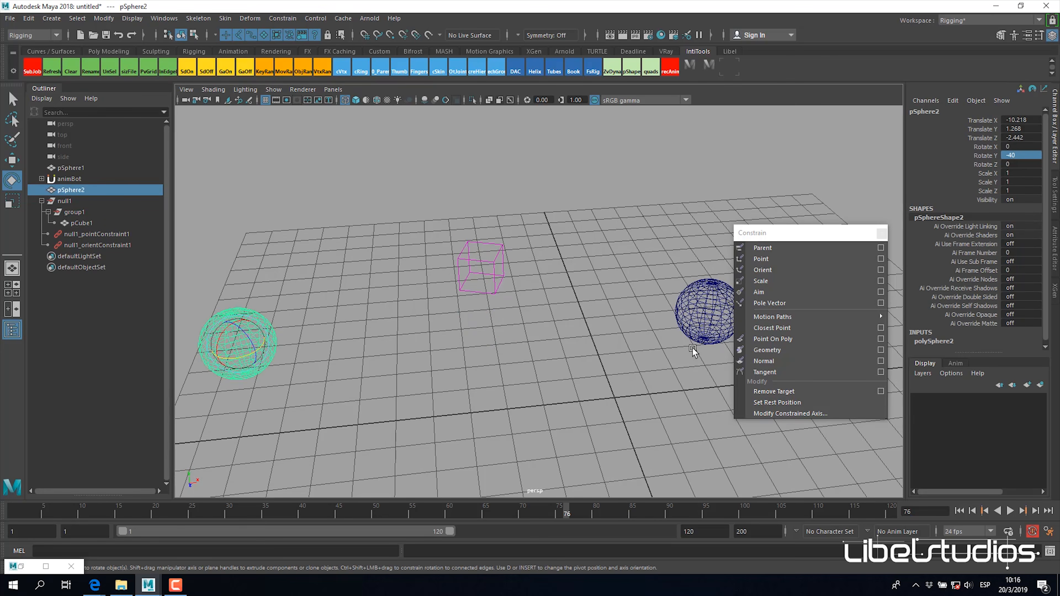
left_click_drag(653, 355, 665, 309, "alt")
left_click_drag(648, 343, 393, 355, "alt")
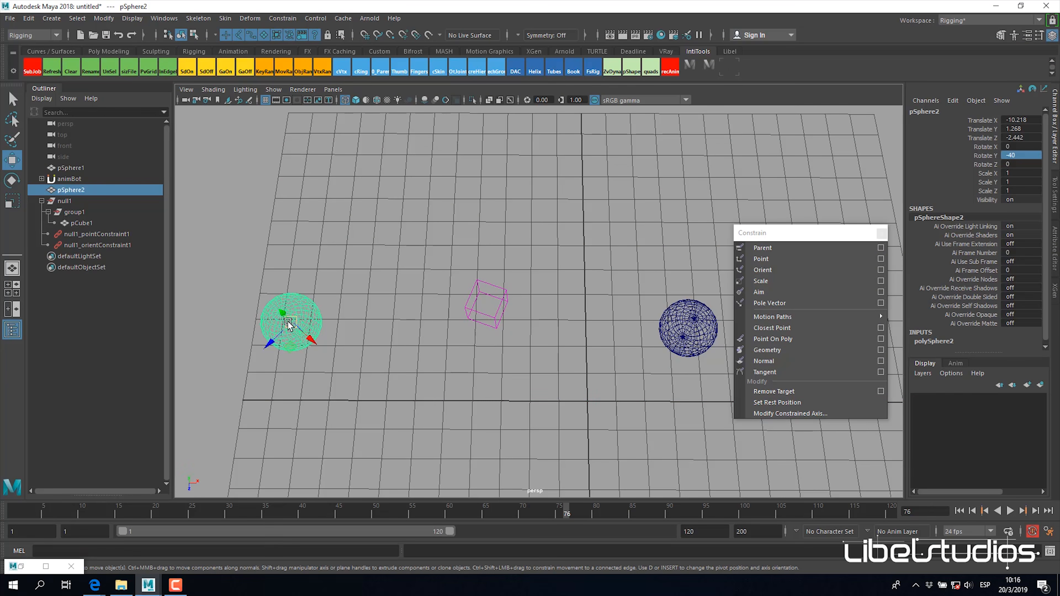
Step: Examine pCube1, group1 and null1 in turn to check which level of the hierarchy carries the constraints
left_click(507, 295)
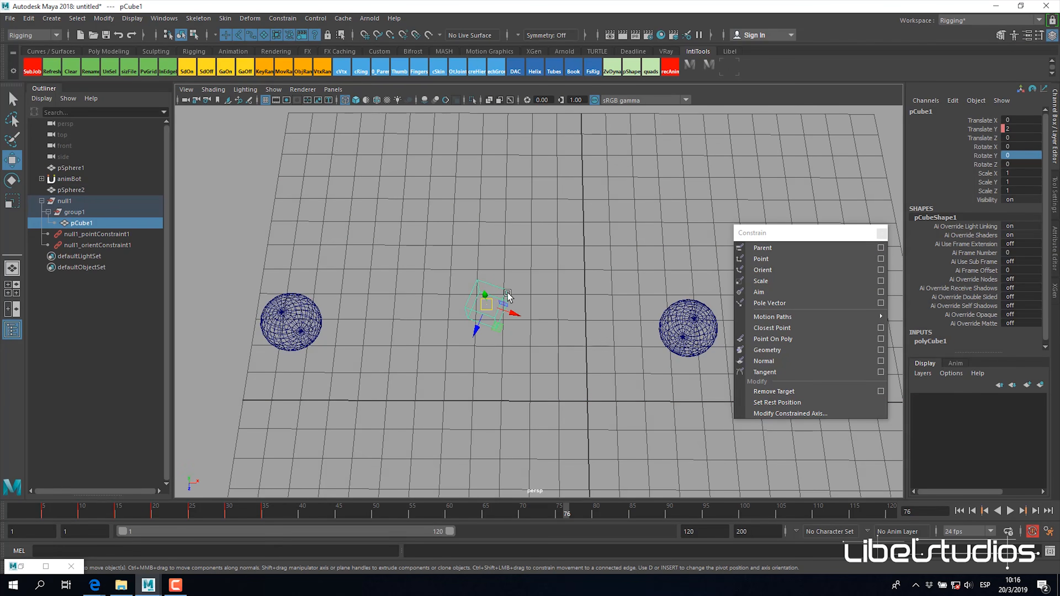
left_click(88, 212)
left_click(88, 199)
left_click_drag(499, 273, 263, 372, "alt")
scroll(504, 289, "up", 1)
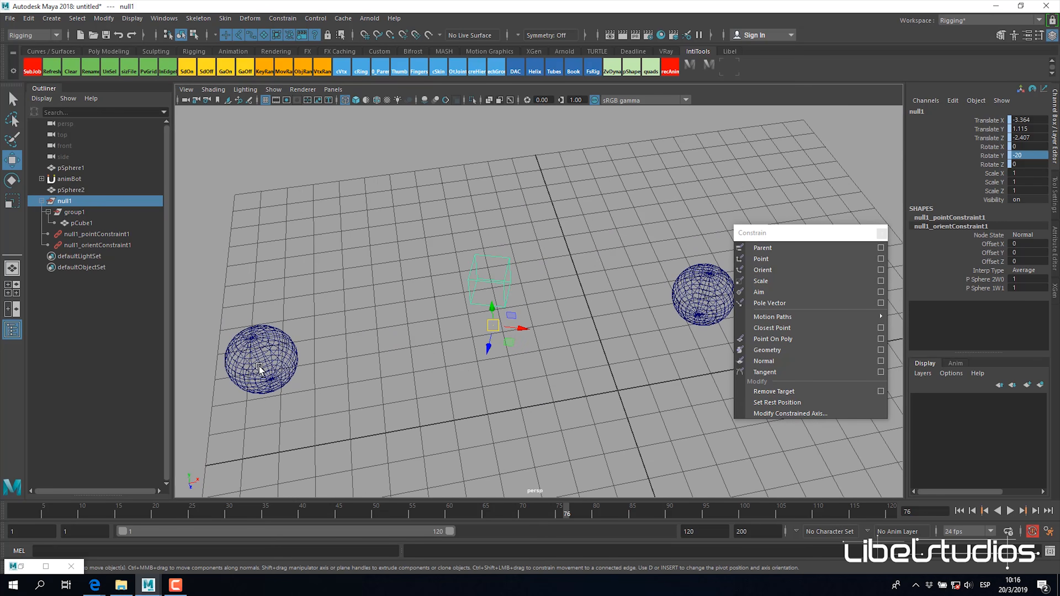
left_click_drag(361, 344, 558, 327, "alt")
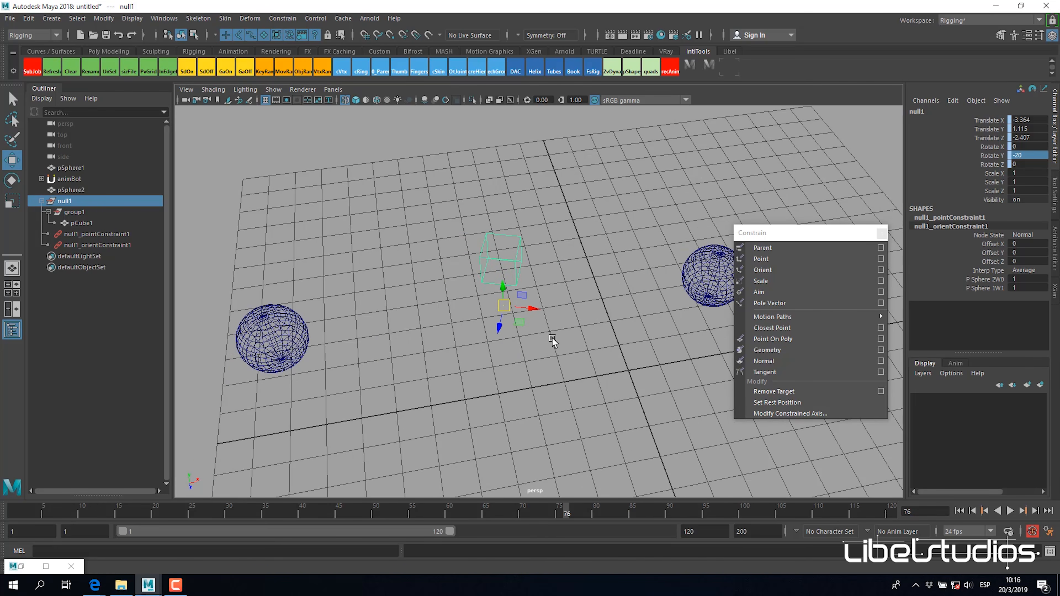
left_click(558, 365)
left_click_drag(558, 365, 543, 342, "alt")
Step: Delete null1's point constraint and orient constraint
left_click(92, 235)
left_click(92, 245, "shift")
key("Delete")
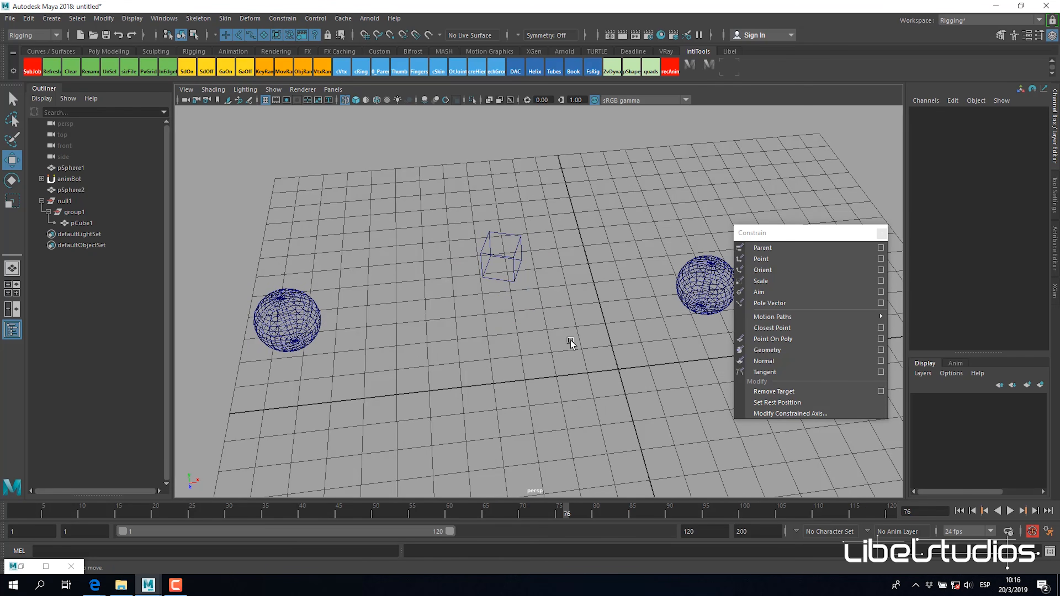
Step: Parent-constrain null1 to pSphere1 with Maintain offset on, all translate and rotate axes constrained, and weight 1, and dismiss the options
middle_click_drag(620, 334, 585, 336, "alt")
left_click(674, 291)
left_click_drag(480, 324, 456, 321, "alt")
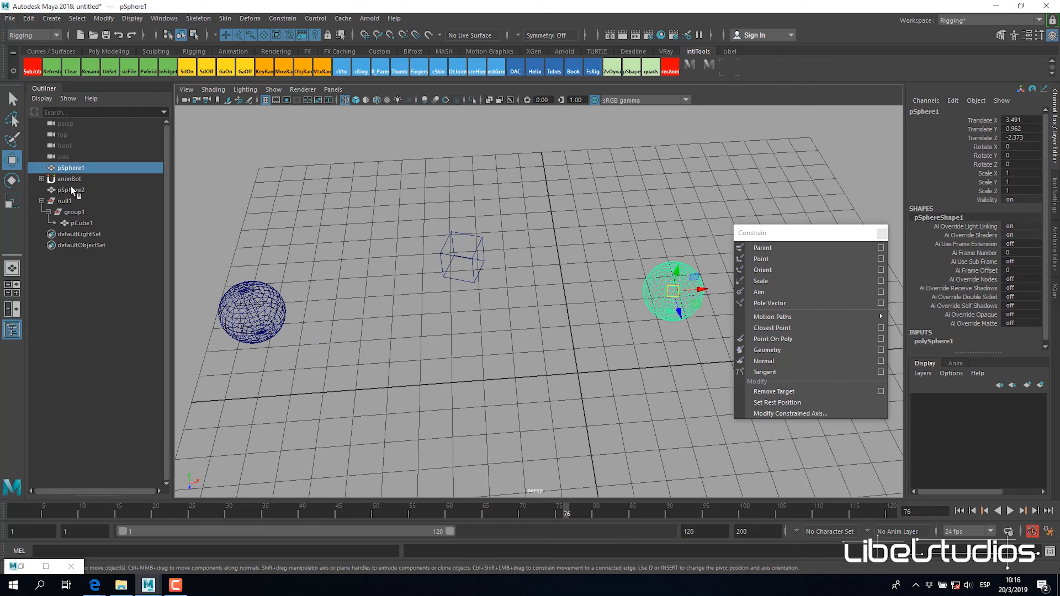
left_click(75, 201, "ctrl")
middle_click_drag(592, 235, 571, 236, "alt")
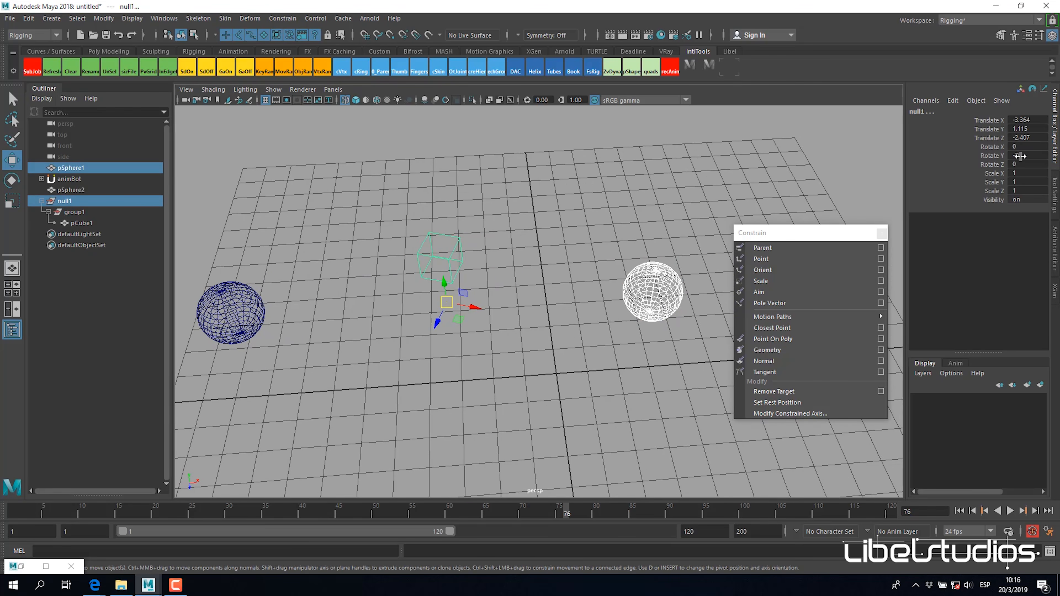
left_click(283, 18)
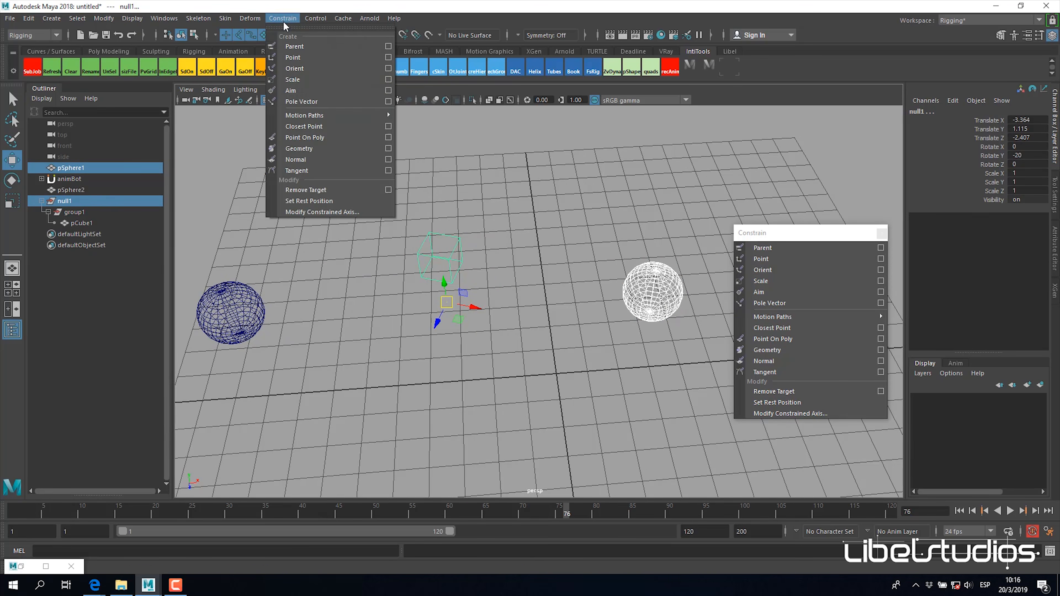
left_click(393, 49)
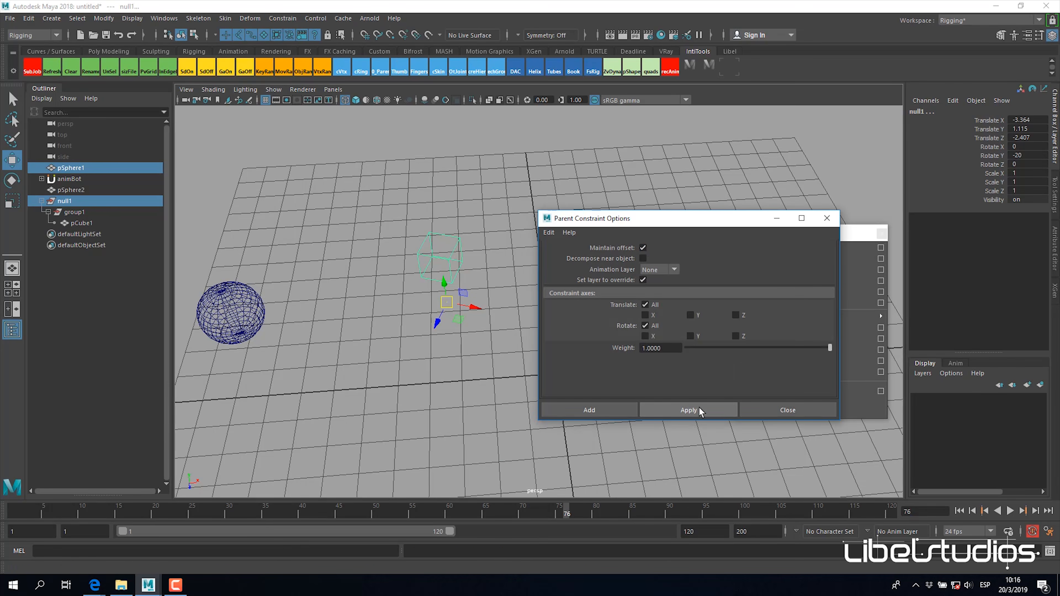
left_click(688, 410)
left_click(777, 218)
Step: Rotate pSphere1 freely to test the parent constraint, and inspect null1's resulting translate and rotate channels
left_click_drag(531, 373, 549, 388, "alt")
left_click_drag(562, 322, 541, 325, "alt")
left_click(608, 306)
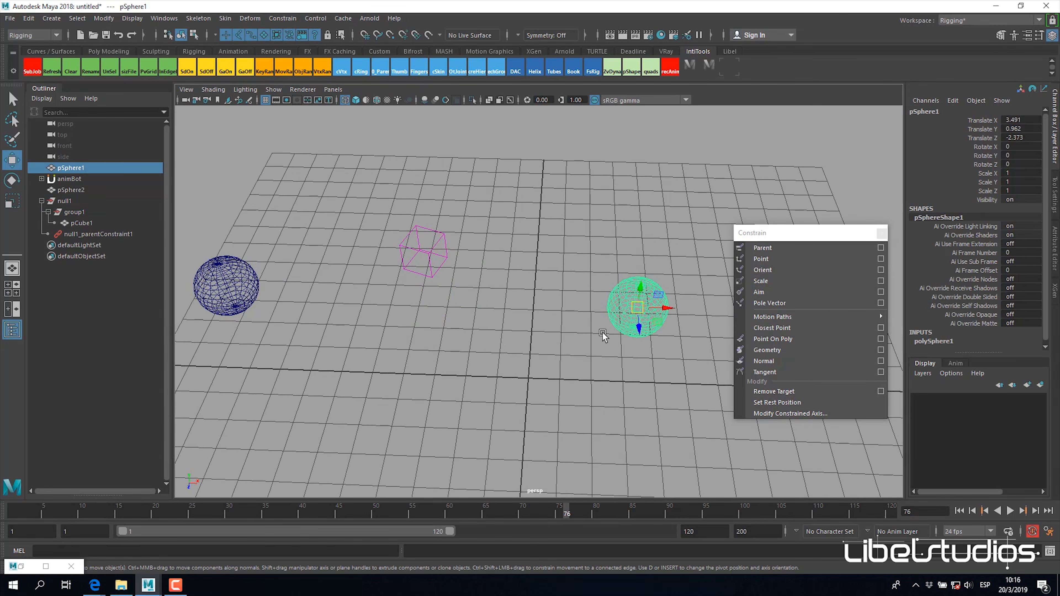
key("e")
left_click_drag(624, 323, 626, 239)
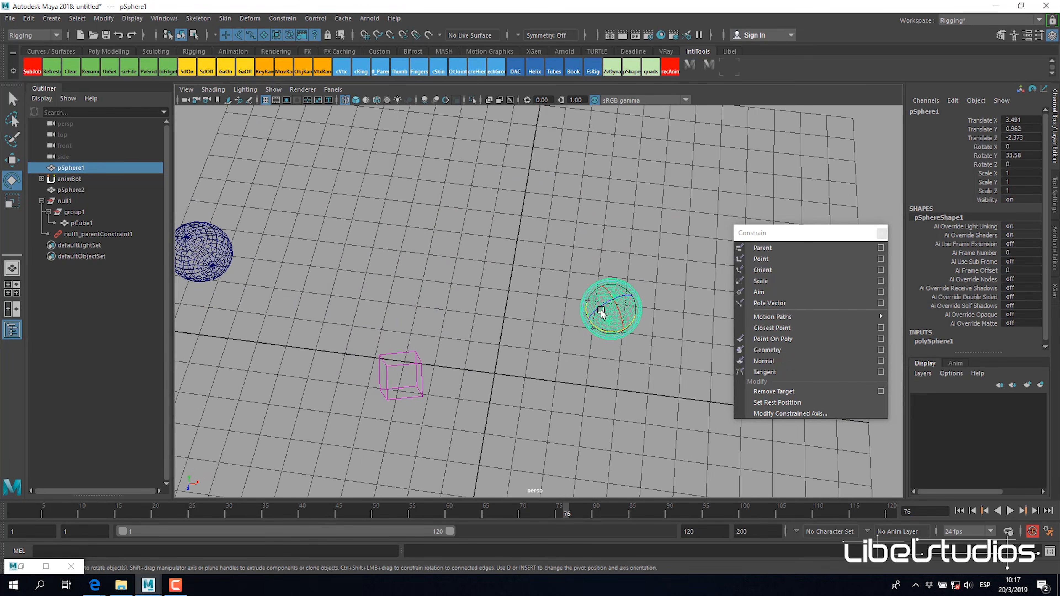
left_click_drag(464, 332, 606, 284, "alt")
left_click(66, 201)
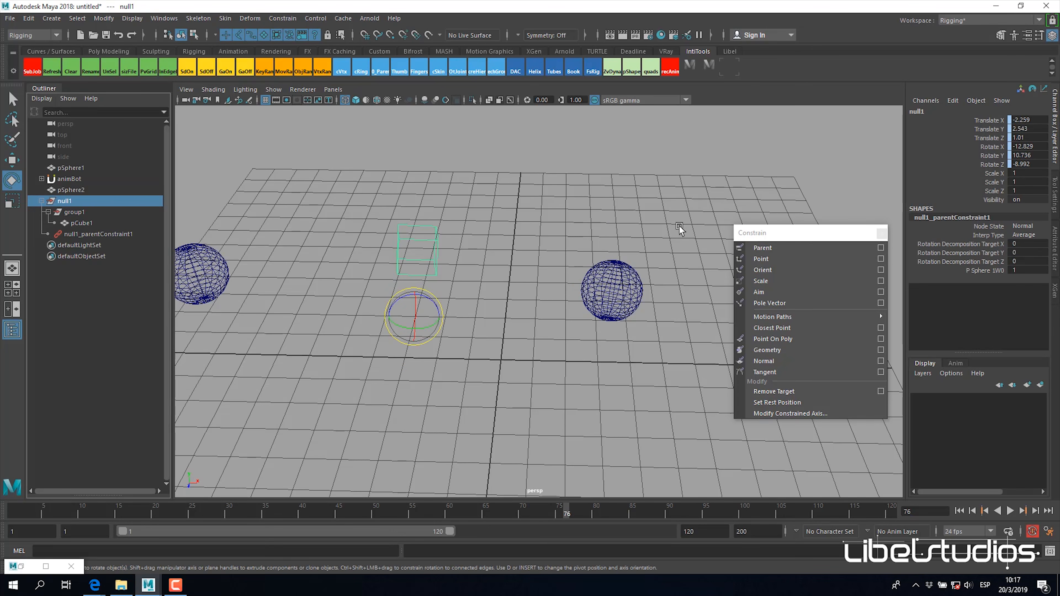
left_click_drag(513, 294, 443, 288, "alt")
key("w")
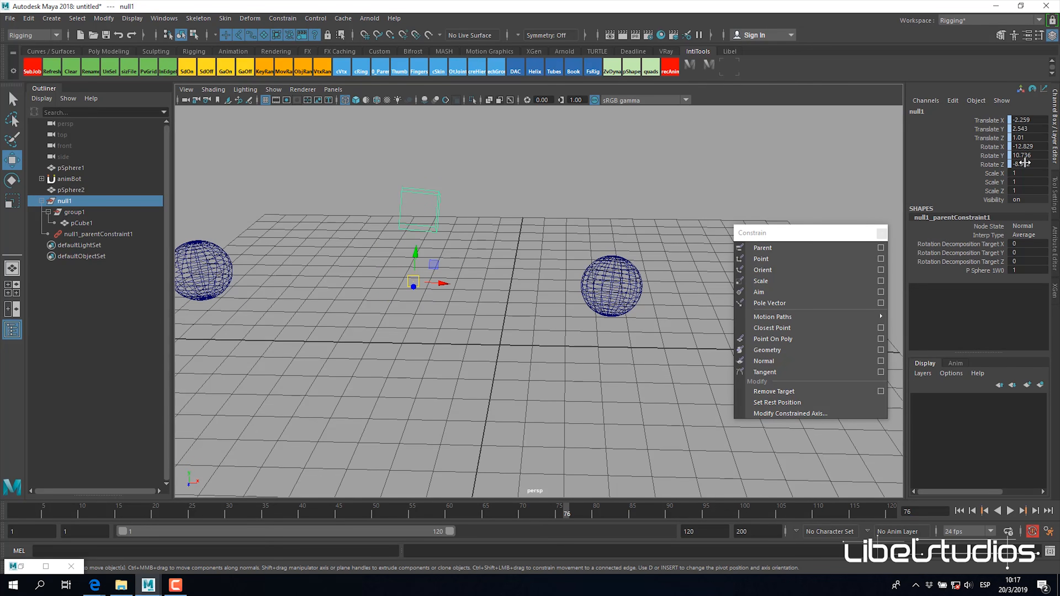
Step: Try moving and rotating pSphere1 to see how null1 and the cube follow, and undo the last changes
left_click(613, 315)
left_click_drag(615, 318, 851, 219, "alt")
key("e")
key("ctrl+z")
key("ctrl+z")
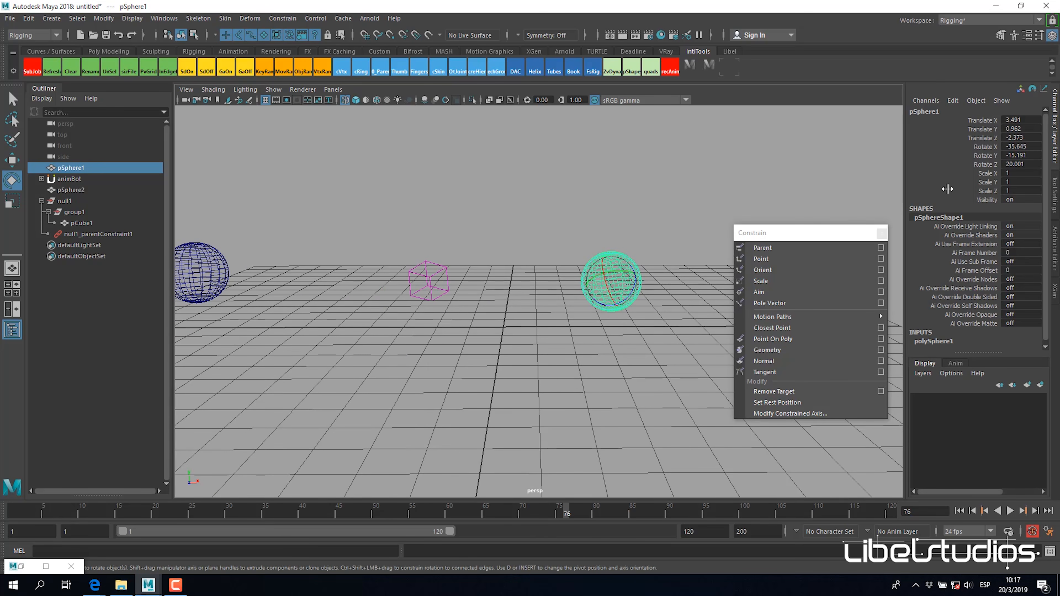
Step: Reset all of pSphere1's translate and rotate channels to 0
left_click_drag(1018, 119, 1015, 167)
type("0")
key("Return")
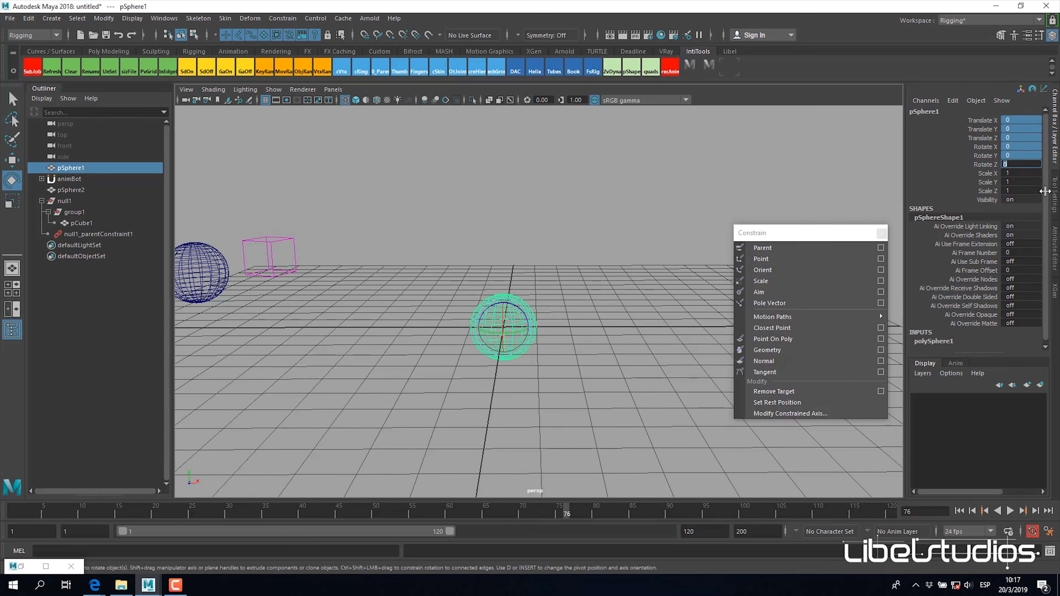
left_click_drag(532, 315, 628, 303, "alt")
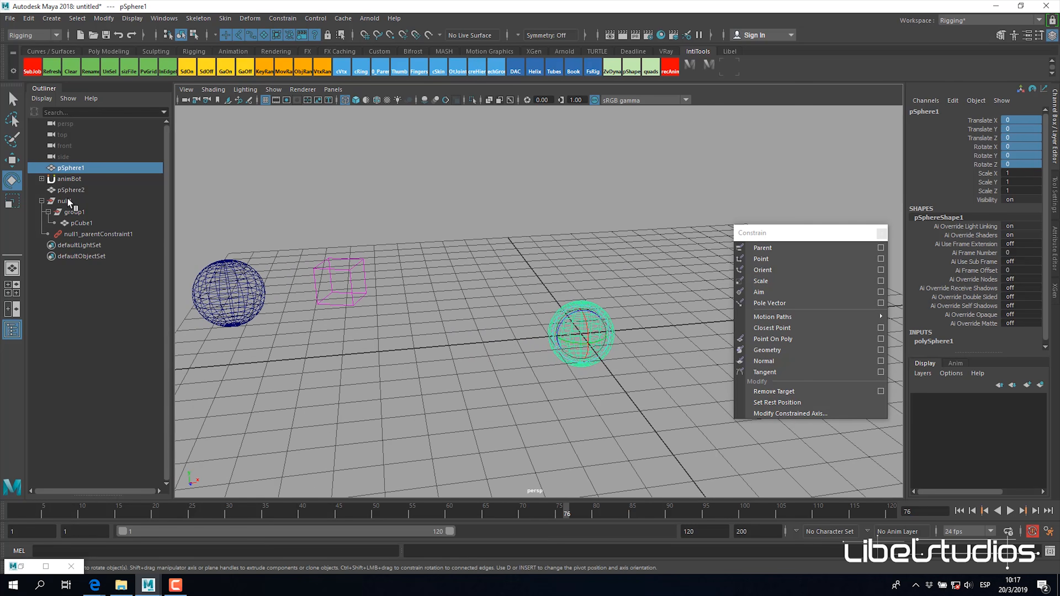
Step: Examine null1's parent constraint attributes and view the spheres and cube from several angles
left_click(84, 235)
left_click_drag(572, 272, 559, 294, "alt")
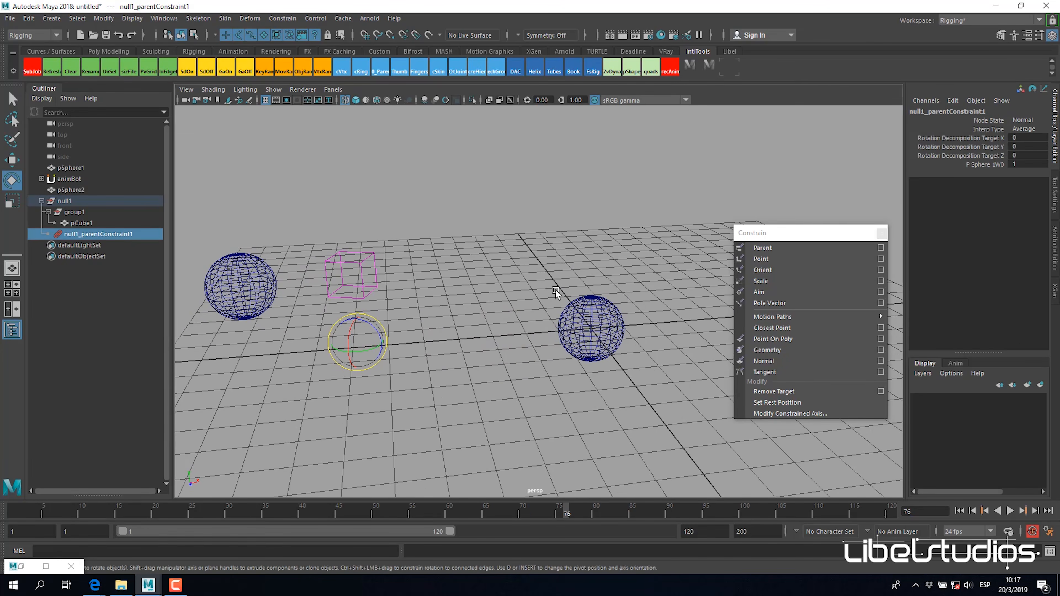
middle_click_drag(543, 279, 553, 277, "alt")
right_click_drag(554, 277, 506, 339, "alt")
key("w")
left_click(505, 324)
middle_click_drag(551, 286, 580, 287, "alt")
left_click_drag(580, 286, 496, 314, "alt")
Step: Point-constrain group1 to pSphere2 with the offset maintained
left_click(371, 293)
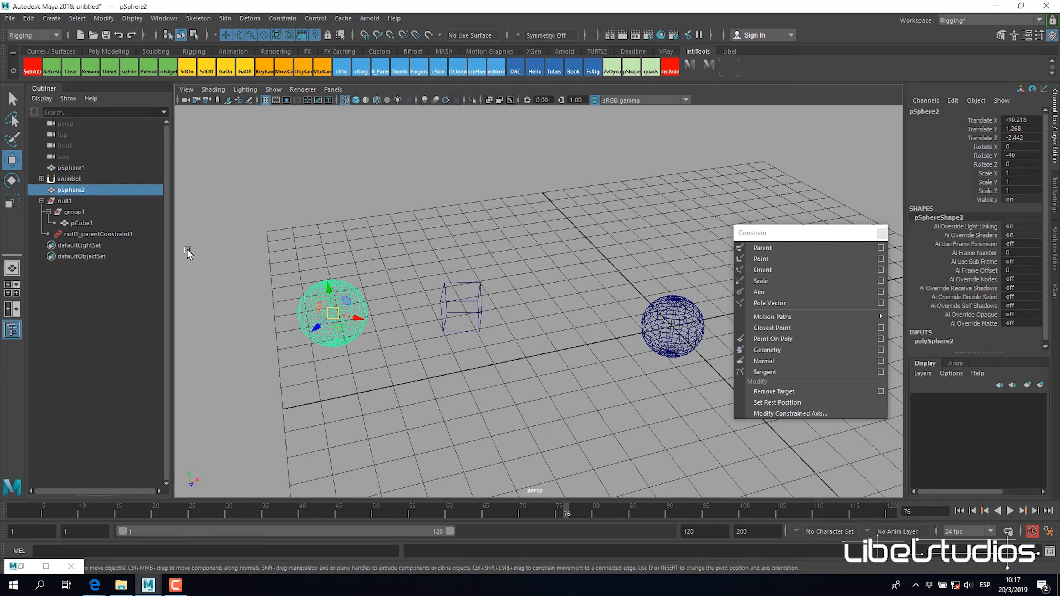
left_click_drag(418, 290, 471, 298, "alt")
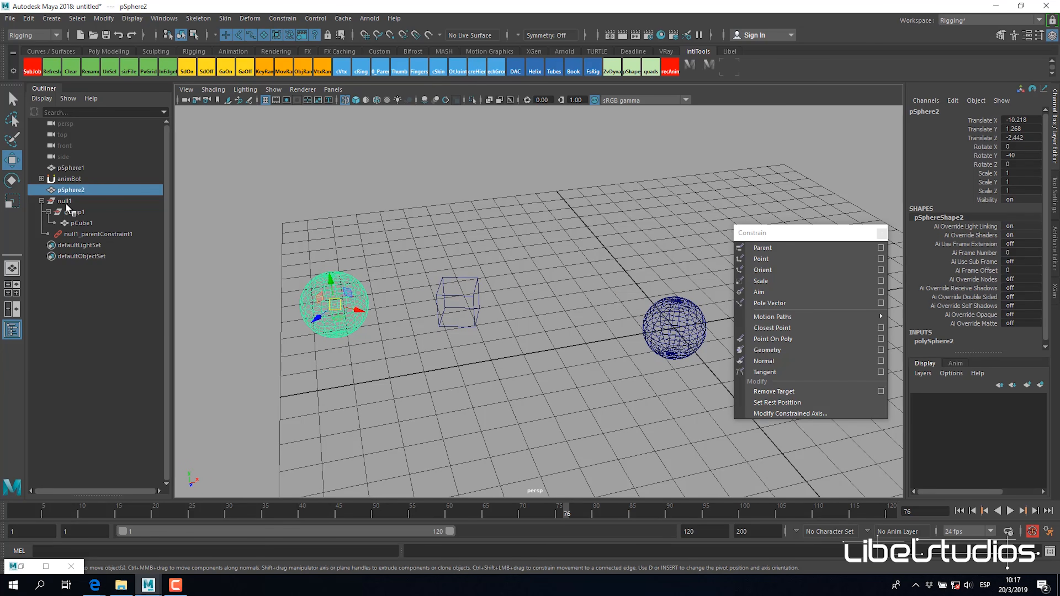
left_click(75, 212, "ctrl")
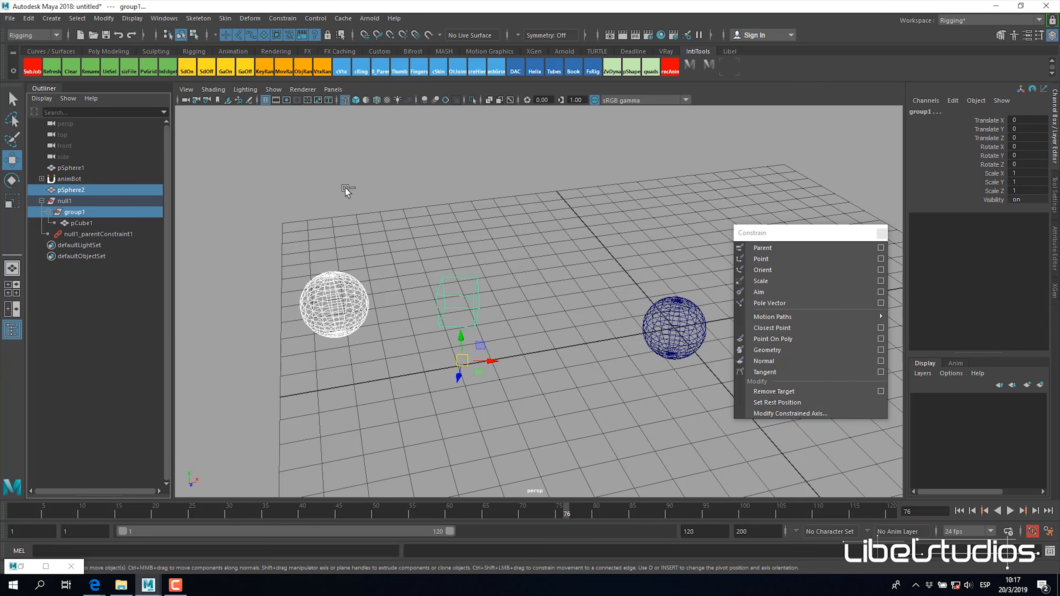
left_click(819, 267)
left_click_drag(463, 226, 457, 216, "alt")
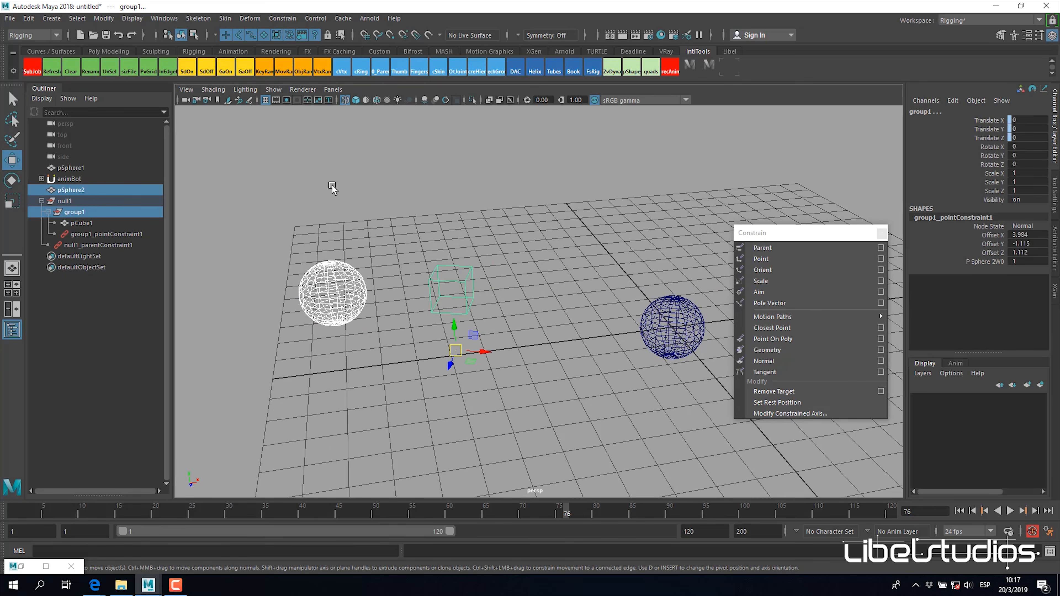
Step: Test the combined constraints by rotating pSphere1 about Y, undo the last rotation, and leave it at about 28 degrees
left_click(76, 203)
left_click(96, 192)
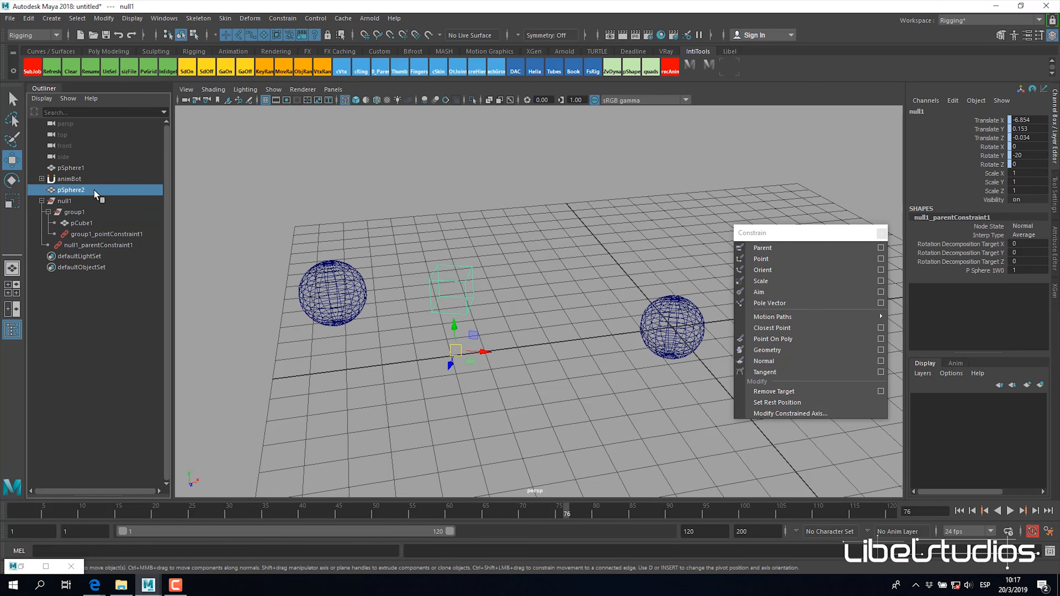
left_click(658, 327)
mouse_move(628, 379)
left_mouse_down("alt")
mouse_move(614, 371)
mouse_move(634, 366)
mouse_move(600, 359)
mouse_move(645, 372)
left_mouse_up("alt")
key("e")
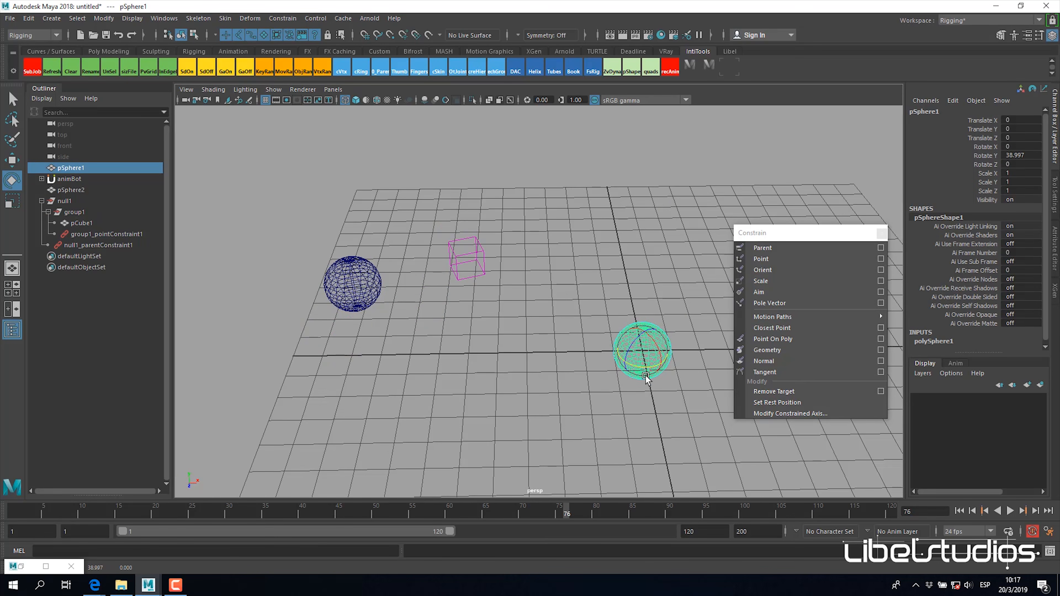
middle_click_drag(648, 378, 606, 392, "alt")
key("ctrl+z")
mouse_move(605, 389)
left_mouse_down("alt")
mouse_move(584, 368)
mouse_move(597, 371)
left_mouse_up("alt")
Step: Display null1's local rotation axes in the viewport and clear the selection
left_click(69, 201)
key("w")
left_click_drag(518, 329, 540, 325, "alt")
left_click_drag(538, 387, 582, 364, "alt")
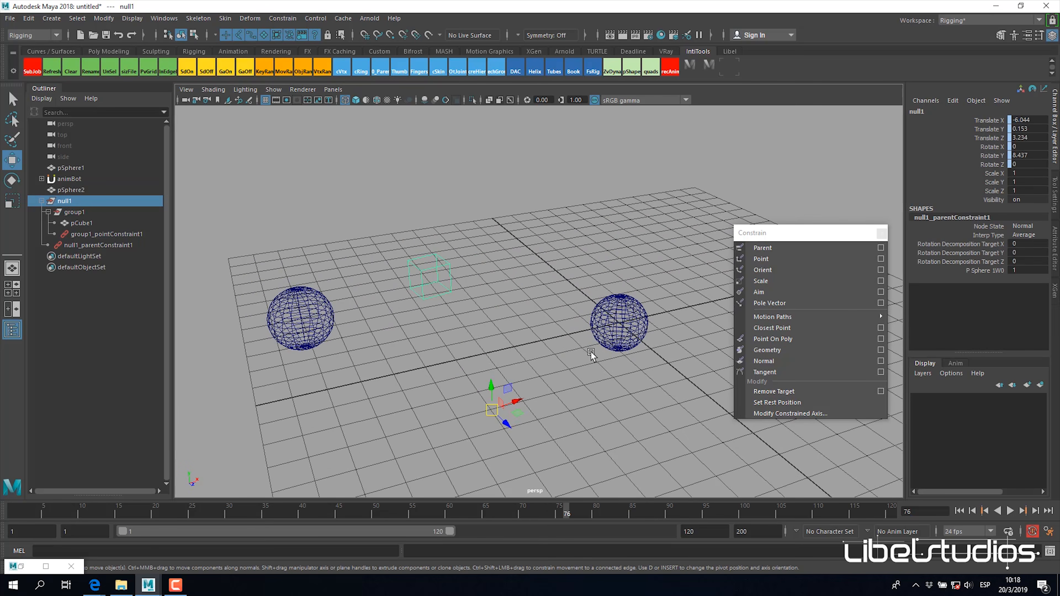
left_click(78, 18)
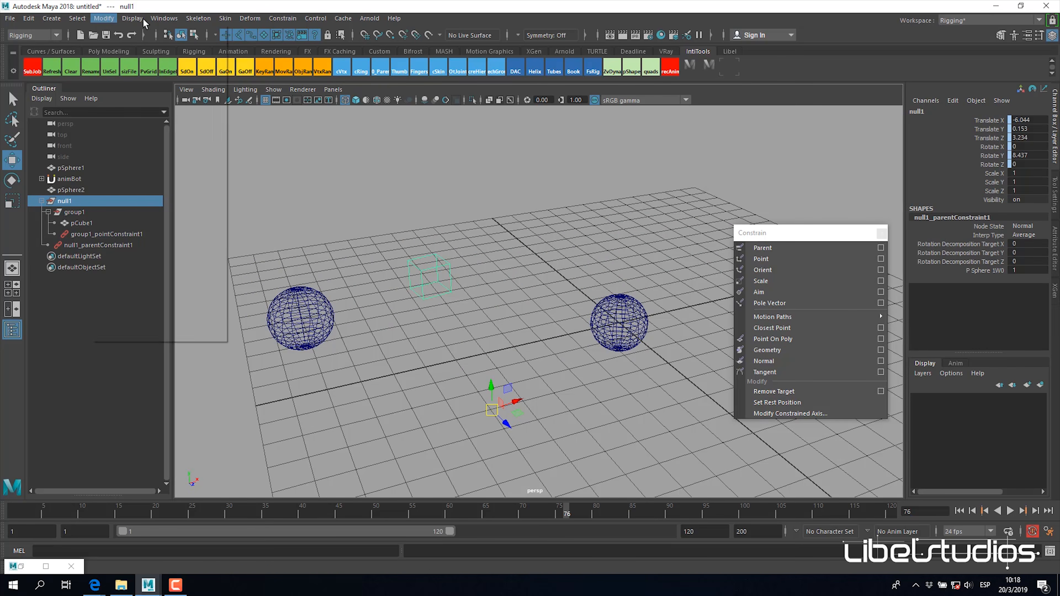
mouse_move(216, 145)
left_click(372, 155)
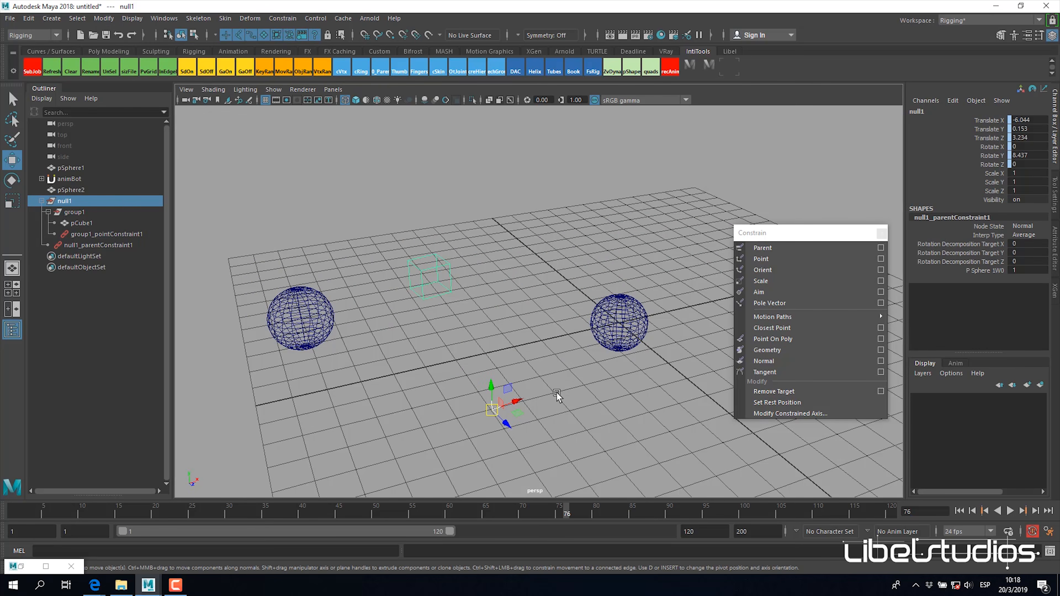
left_click(502, 381)
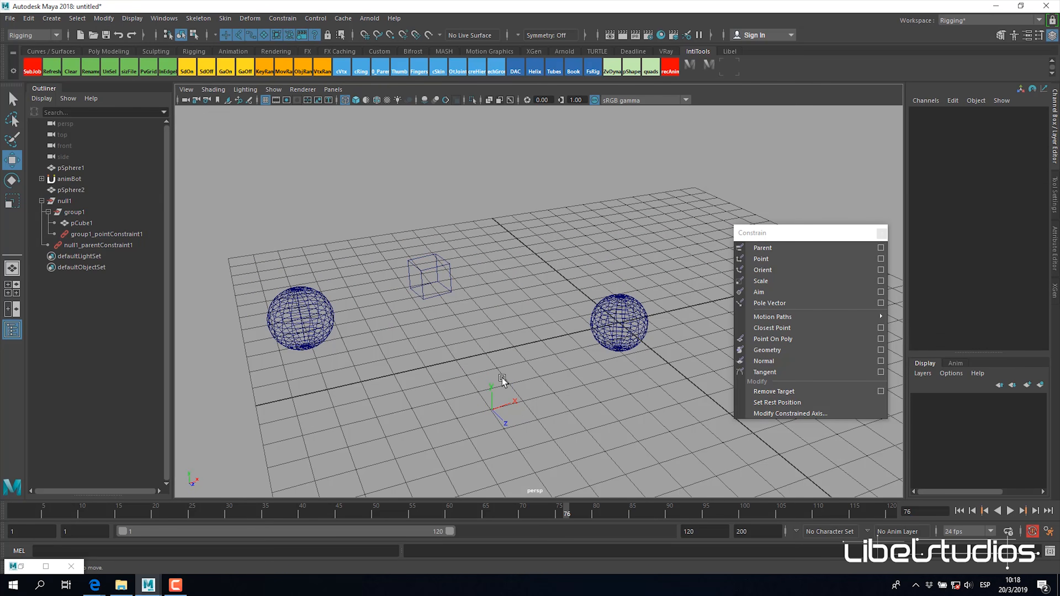
Step: Rotate pSphere1 again to check how null1's displayed axes and the cube respond
left_click(75, 203)
left_click(603, 322)
key("e")
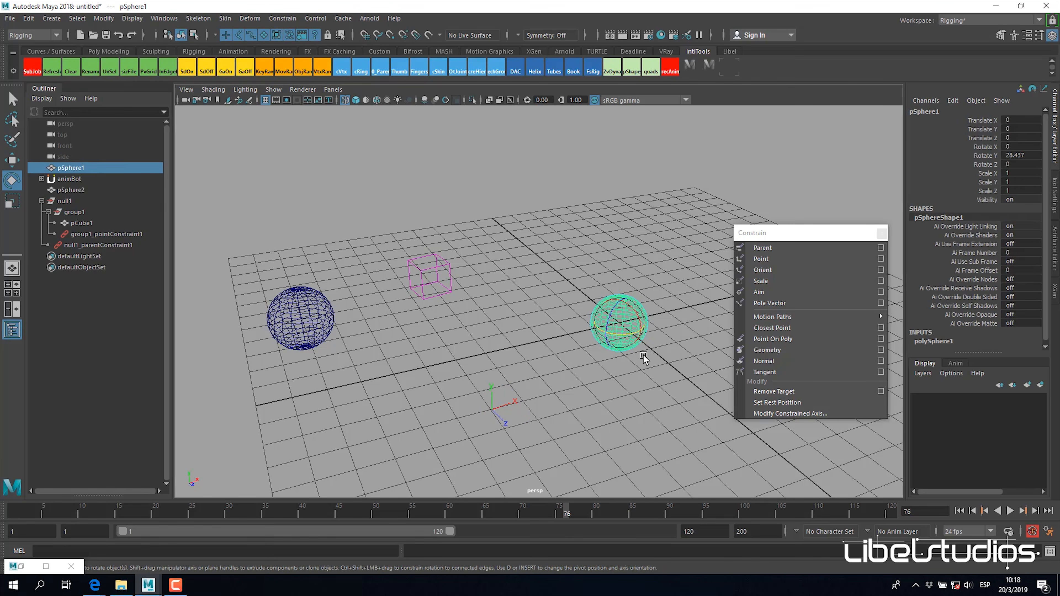
left_click_drag(621, 339, 614, 375)
Step: Examine group1's pivot relative to null1's displayed axes, and select its point-constraint driver pSphere2
left_click(87, 211)
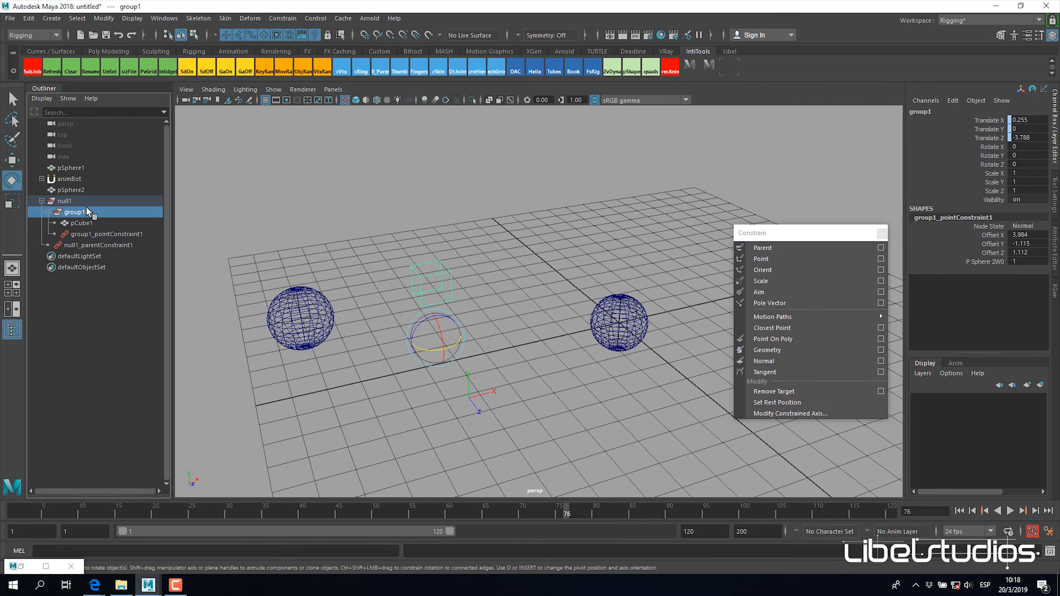
key("w")
left_click_drag(430, 342, 198, 250, "alt")
left_click(286, 284)
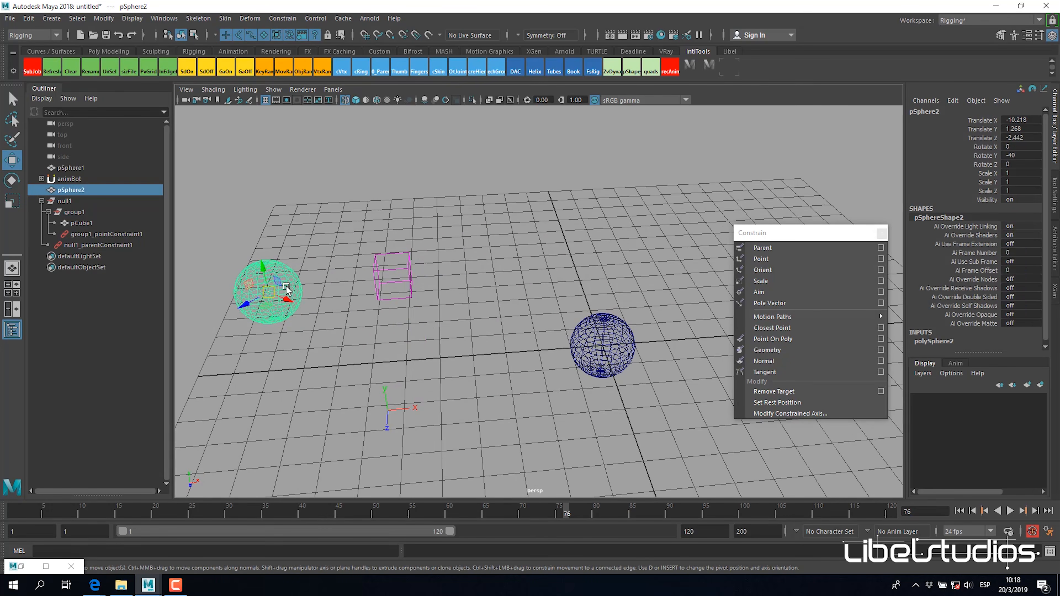
left_click_drag(419, 330, 503, 358, "alt")
left_click_drag(442, 330, 482, 279, "alt")
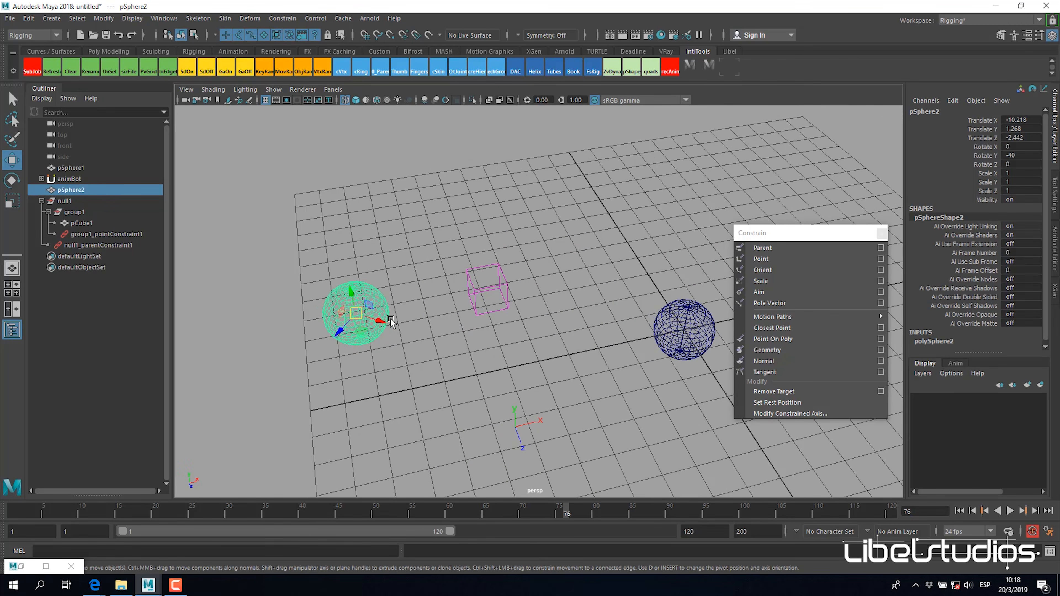
Step: Set the X, Y and Z offsets of group1's point constraint to 0
scroll(969, 327, "down", 1)
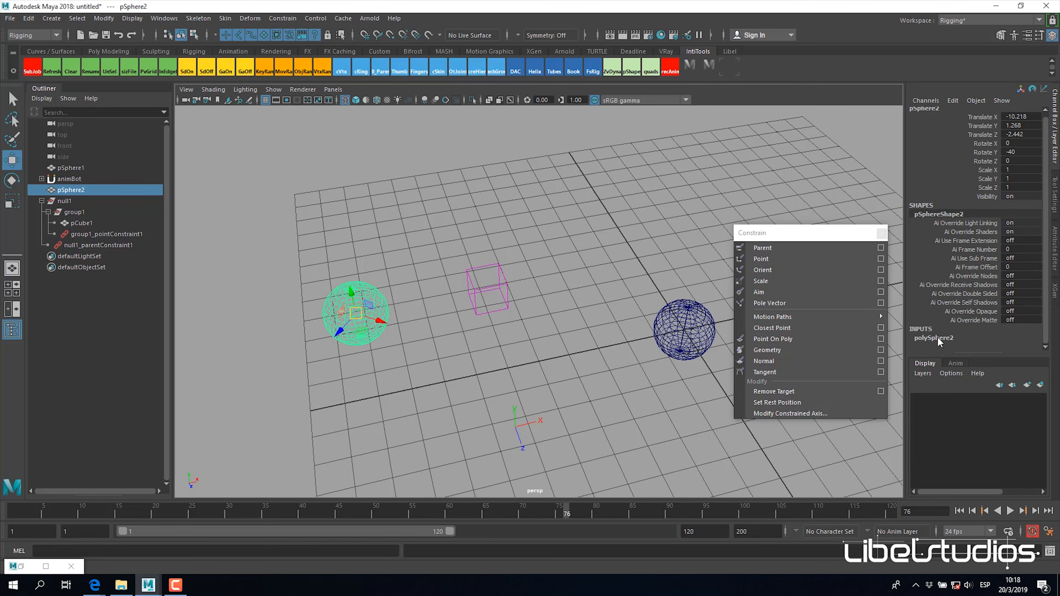
left_click(97, 234)
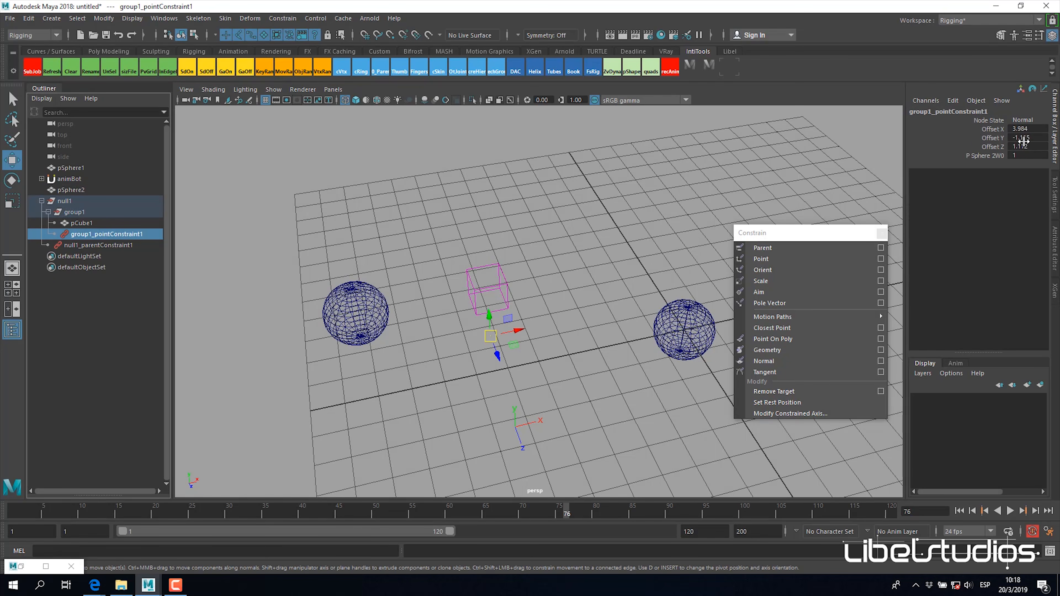
type("0")
key("Return")
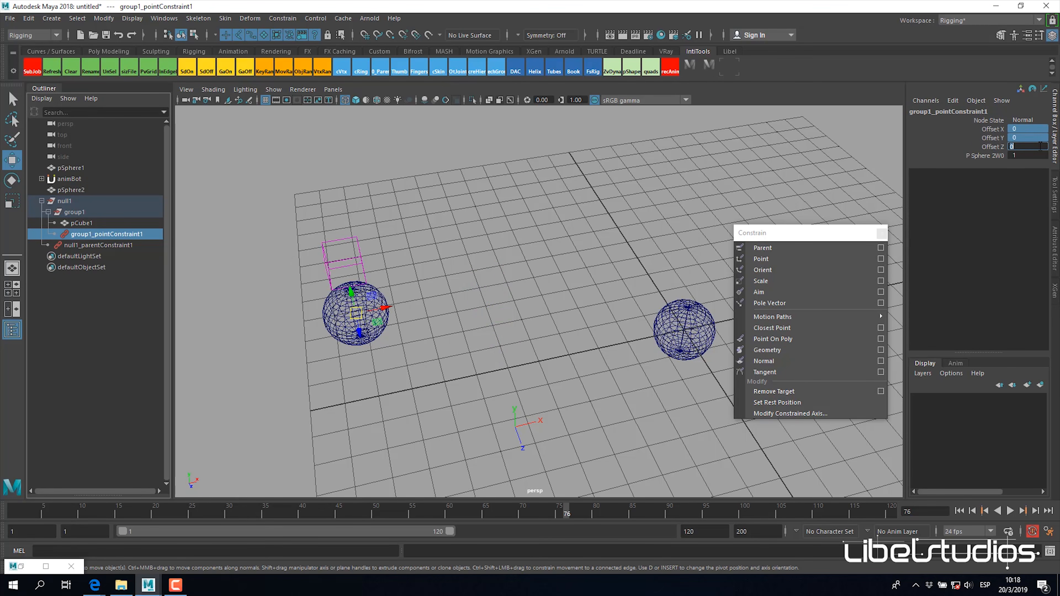
left_click_drag(643, 299, 397, 222, "alt")
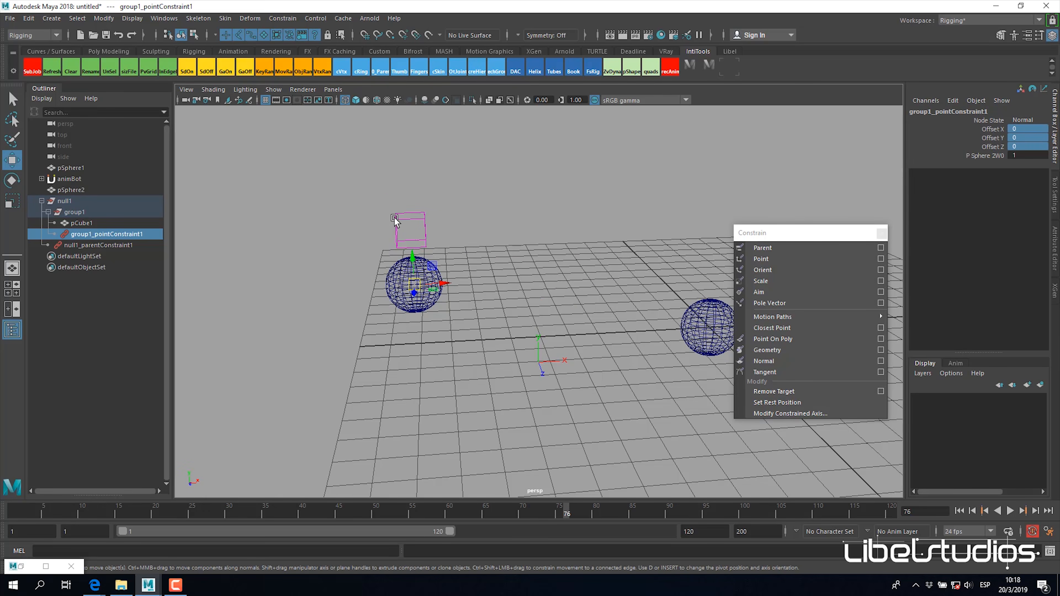
Step: Rotate pSphere1 to about 42 degrees about Y, check null1's driven channels, and reselect the sphere
left_click(684, 322)
left_click_drag(684, 322, 631, 388, "alt")
key("e")
left_click_drag(643, 348, 607, 378)
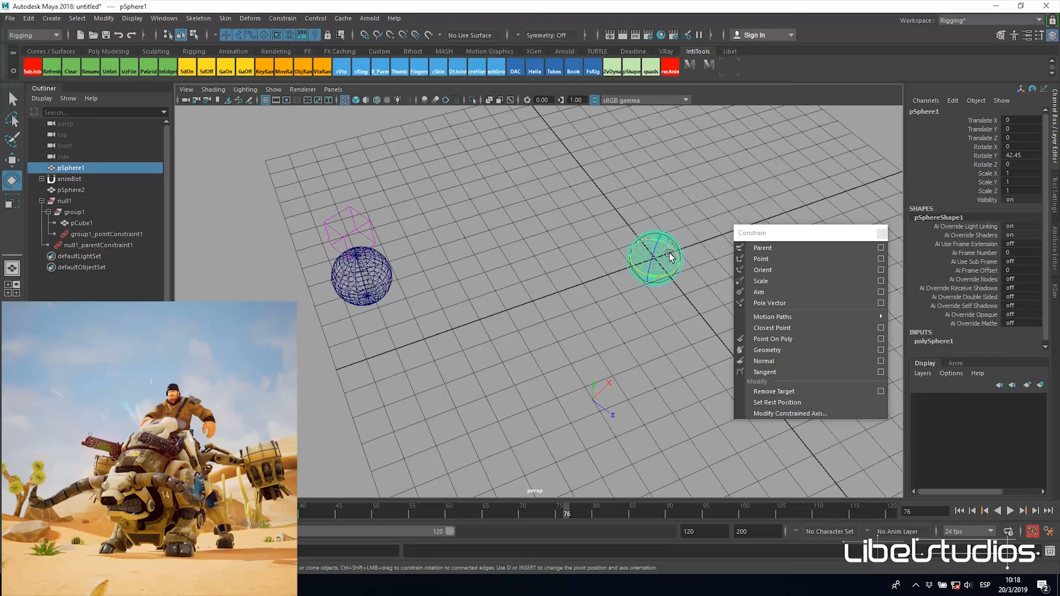
left_click(83, 200)
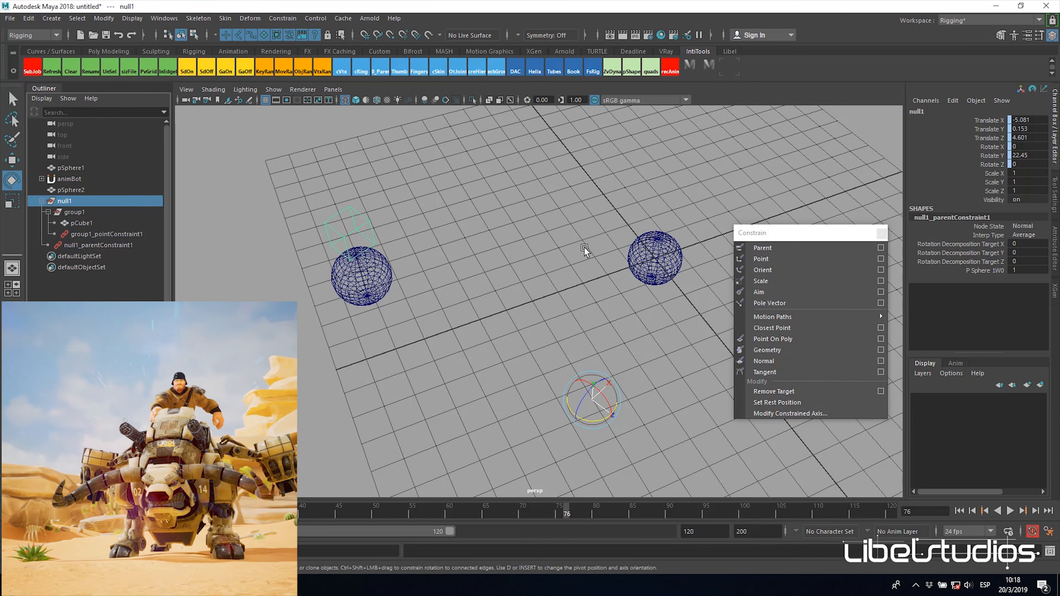
left_click(649, 276)
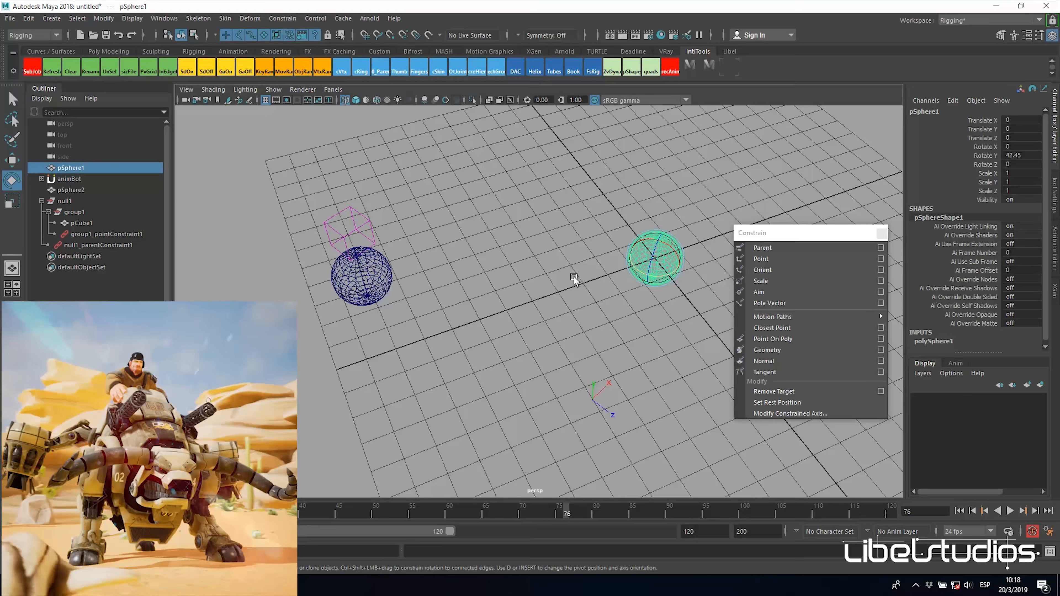
Step: Examine group1's point-constrained pivot and axis directions at pSphere2 with the Move tool active
left_click(85, 212)
left_click_drag(590, 295, 560, 271, "alt")
key("w")
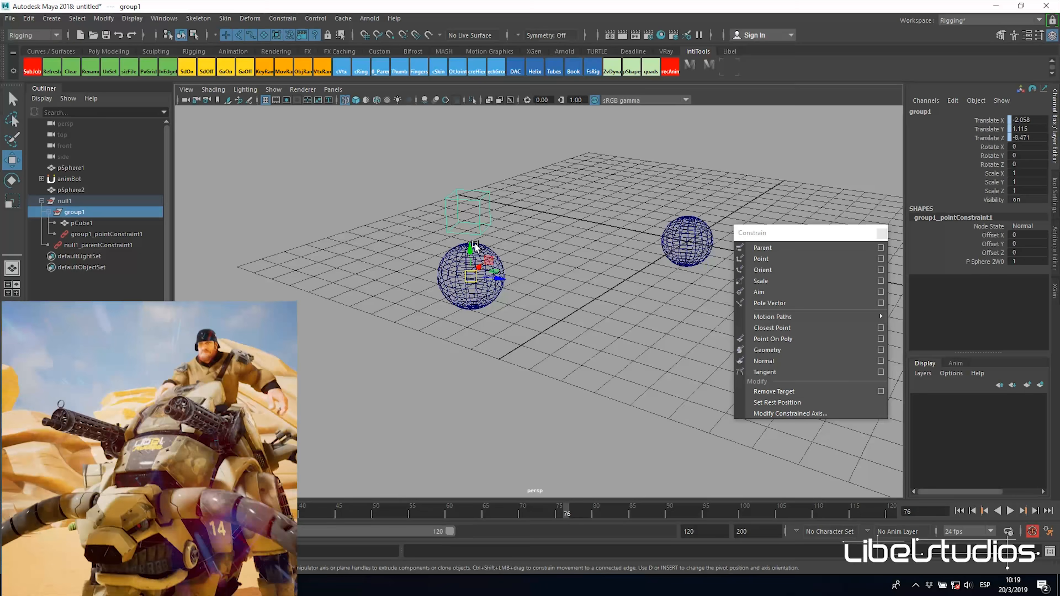
left_click_drag(489, 252, 452, 256, "alt")
left_click(473, 262)
left_click_drag(468, 255, 482, 202, "alt")
left_click_drag(556, 230, 466, 241, "alt")
Step: Rotate pSphere1 to about 37 degrees about Y to test the zero-offset constraint
left_click(715, 288)
left_click_drag(716, 288, 567, 327, "alt")
key("e")
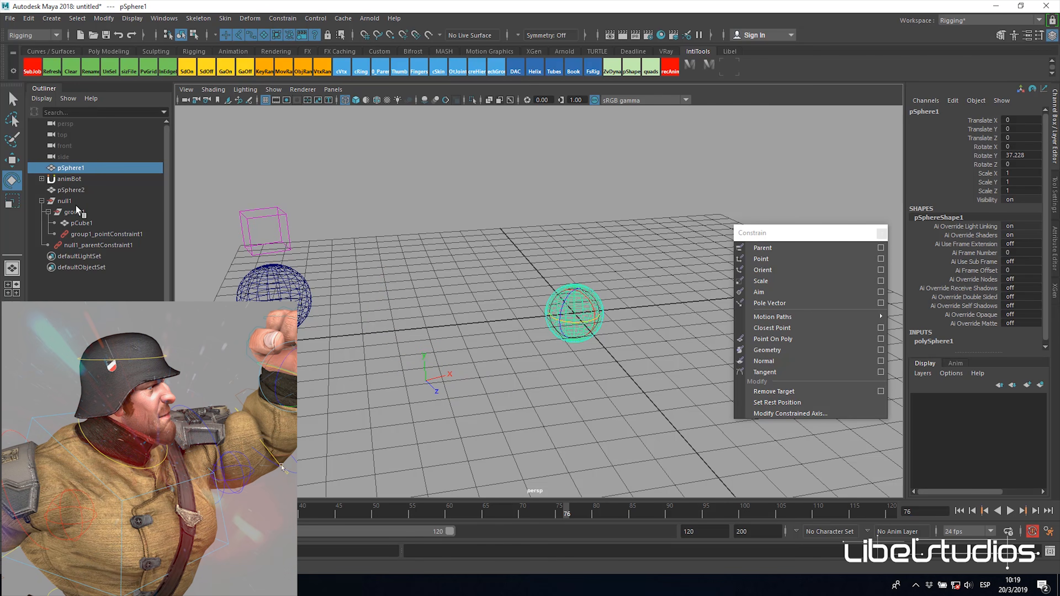
Step: Compare the pivots, axis directions and constrained channels of group1 and its parent null1
left_click(78, 208)
left_click_drag(295, 225, 462, 248, "alt")
key("w")
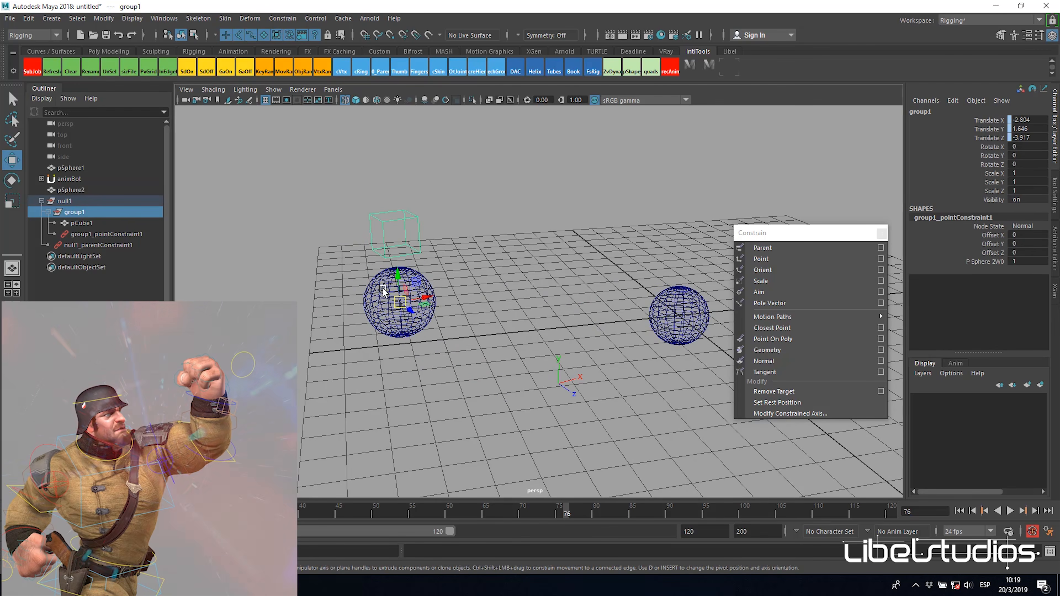
left_click_drag(444, 316, 658, 247, "alt")
left_click_drag(506, 322, 475, 333, "alt")
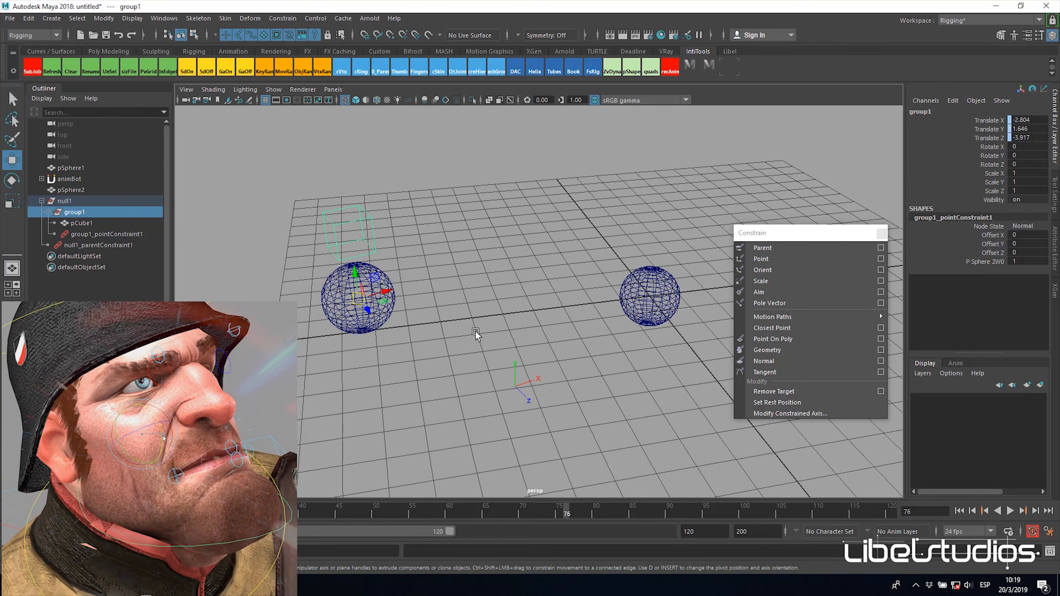
left_click(98, 203)
left_click_drag(539, 273, 596, 307, "alt")
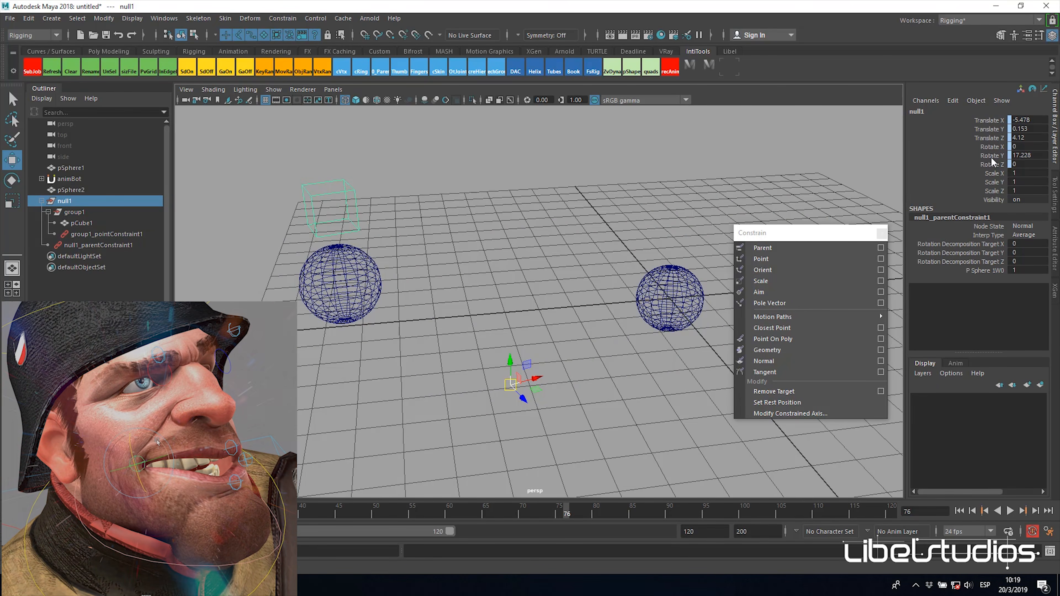
left_click_drag(514, 281, 535, 288, "alt")
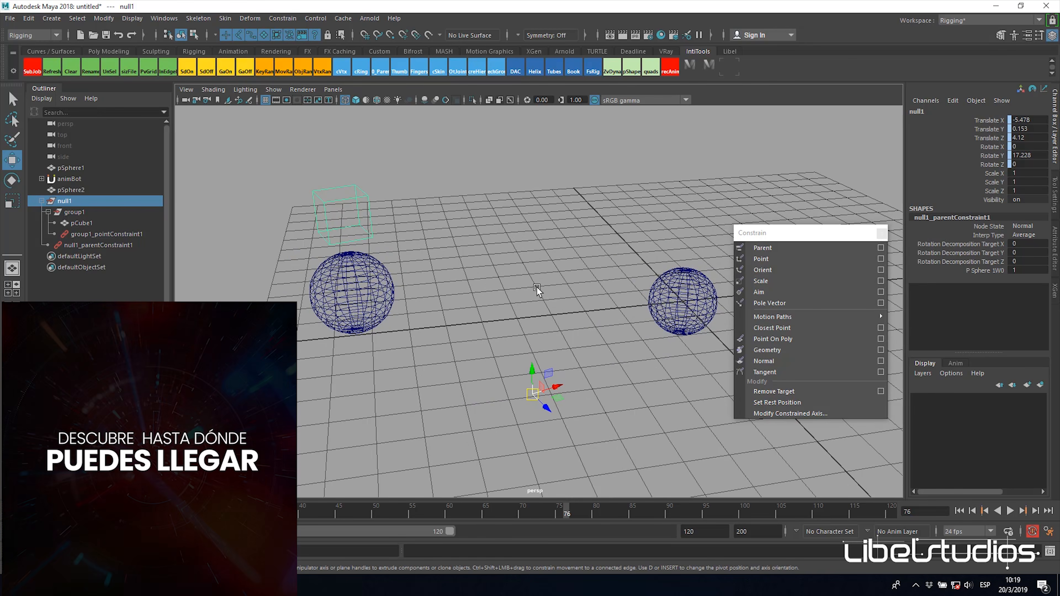
Step: Go to frame 1 and key all of null1's channels on top of its parent constraint
middle_click_drag(532, 289, 534, 275, "alt")
left_click_drag(271, 512, 12, 511)
left_click_drag(515, 399, 550, 398, "alt")
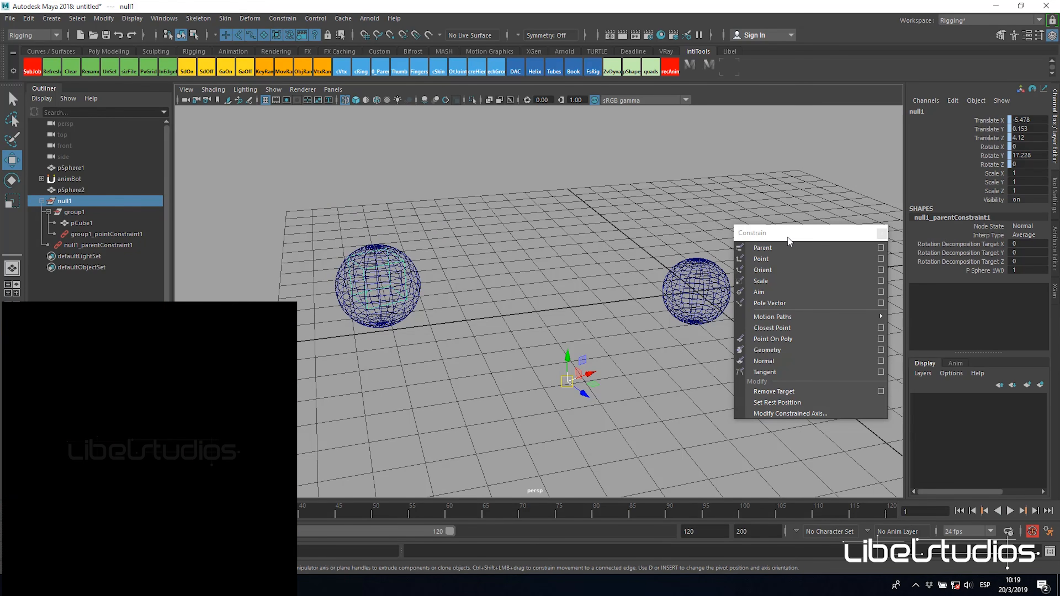
key("s")
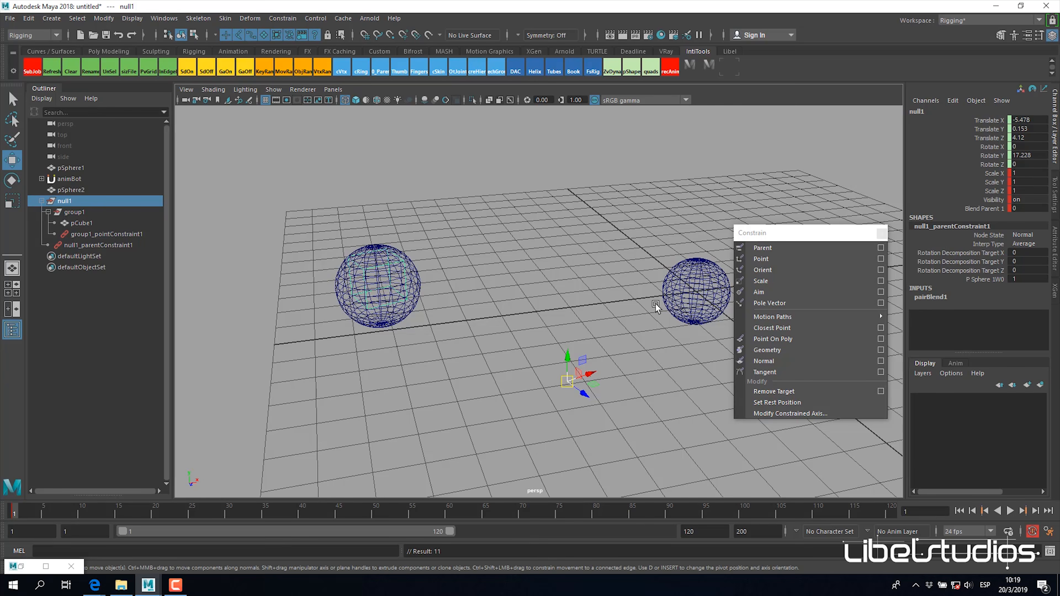
left_click_drag(656, 303, 647, 310, "alt")
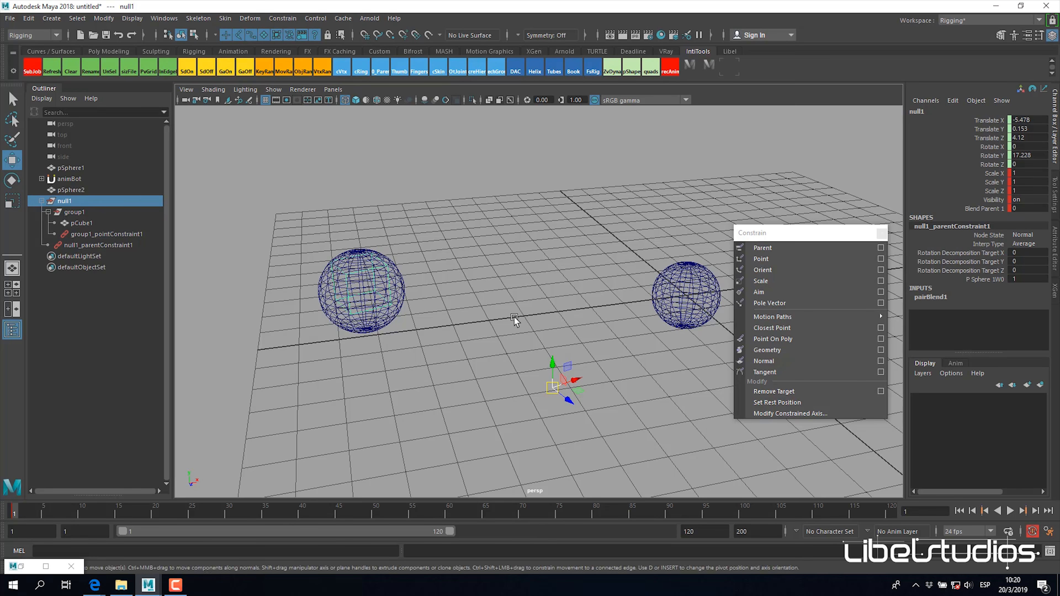
Step: Set null1's Blend Parent 1 to 0 and delete group1's point constraint
middle_click_drag(615, 313, 606, 318, "alt")
left_click(980, 209)
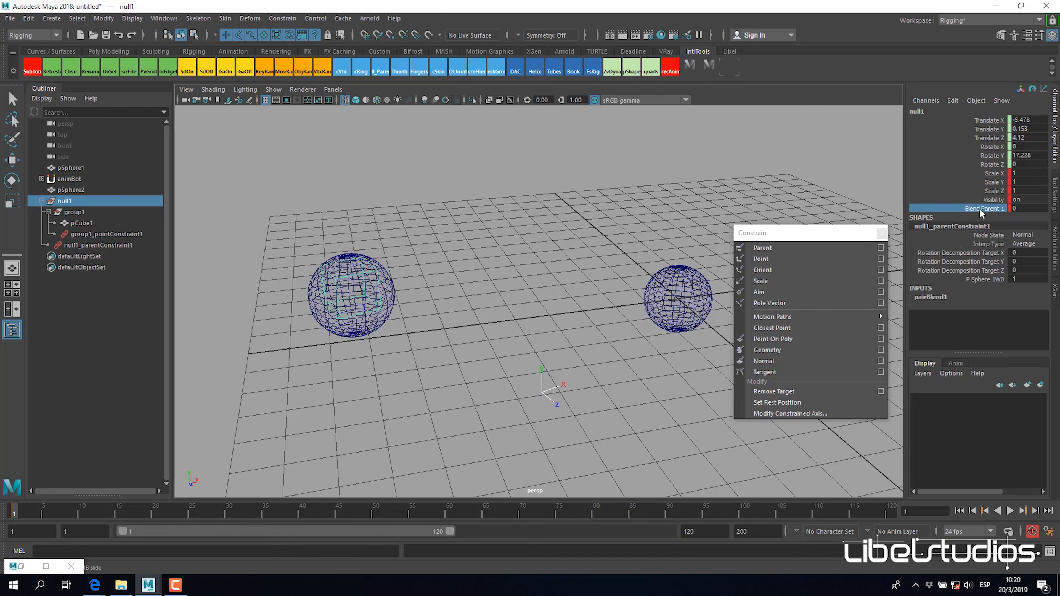
left_click(114, 235)
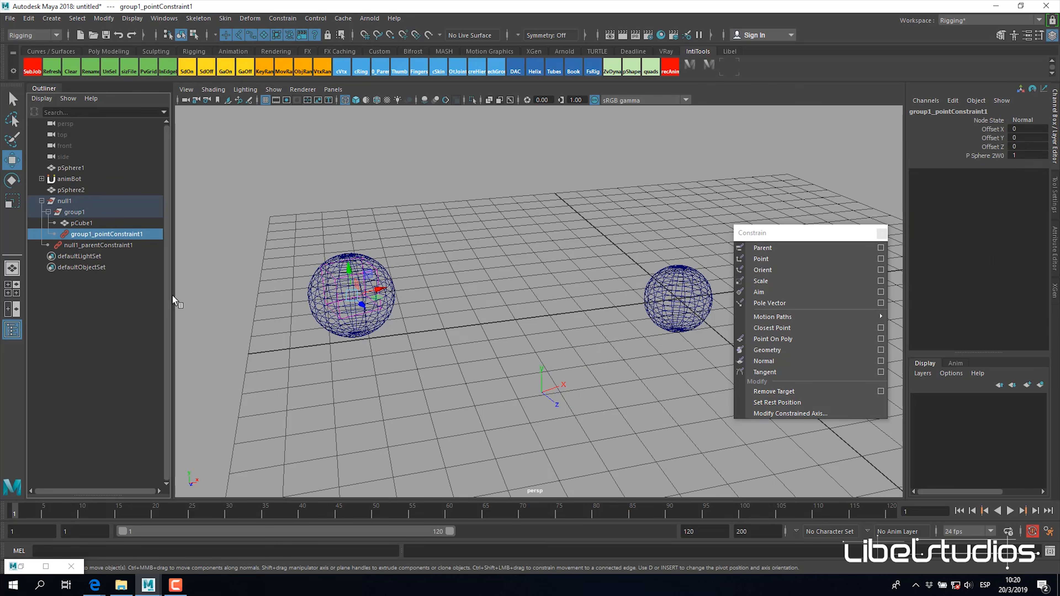
key("Delete")
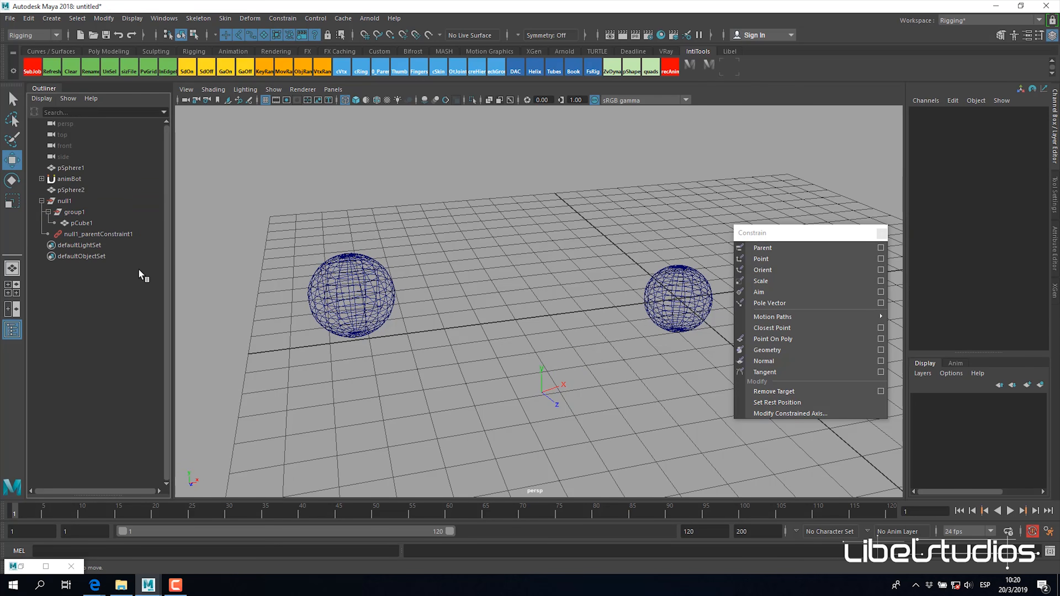
key("a")
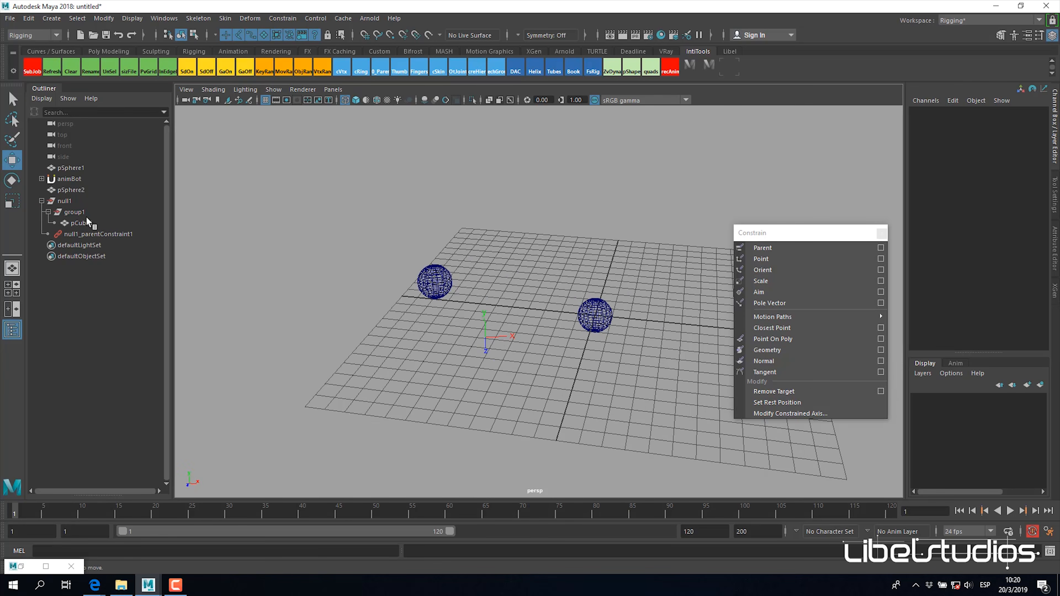
Step: Reset group1's Translate X, Y and Z to 0 under null1
left_click(84, 213)
left_click_drag(573, 247, 616, 242, "alt")
right_click_drag(615, 242, 628, 316, "alt")
left_click(75, 202)
left_click(625, 307)
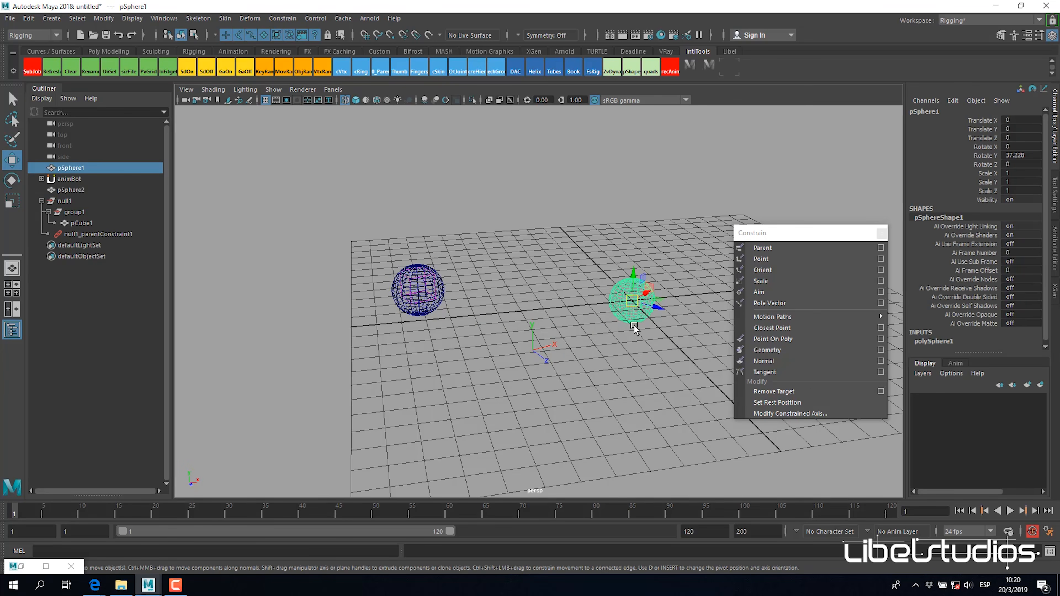
left_click_drag(648, 334, 643, 340, "alt")
left_click(78, 212)
left_click_drag(1027, 120, 1031, 138)
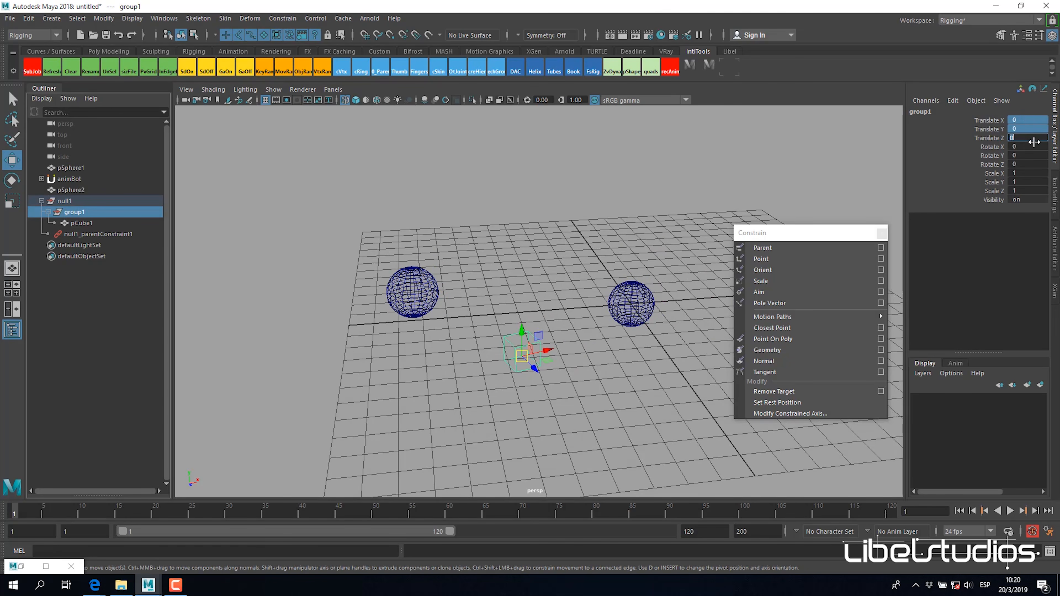
Step: Rotate pSphere1 to about -14 degrees about Y to test null1 with its parent blend off
left_click(616, 332)
left_click_drag(597, 332, 606, 312, "alt")
key("e")
middle_click_drag(653, 328, 610, 328, "alt")
right_click_drag(610, 328, 625, 324, "alt")
key("w")
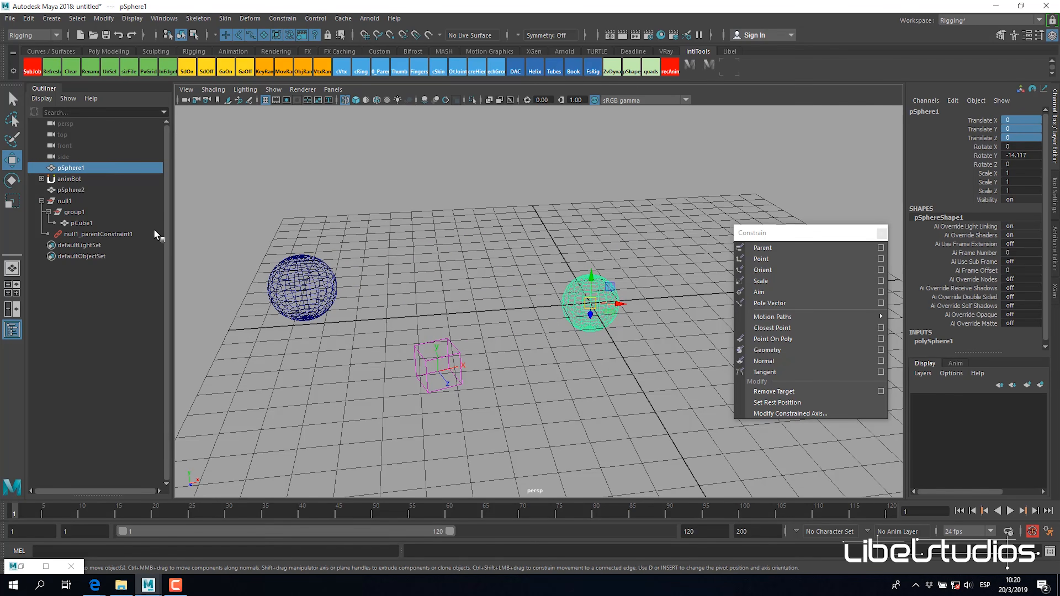
Step: Animate null1's position with keys at frames 10, 25 and 40, placing it at about -4.8, 1.2, 3.9 on frame 25
left_click(124, 235)
left_click(67, 203)
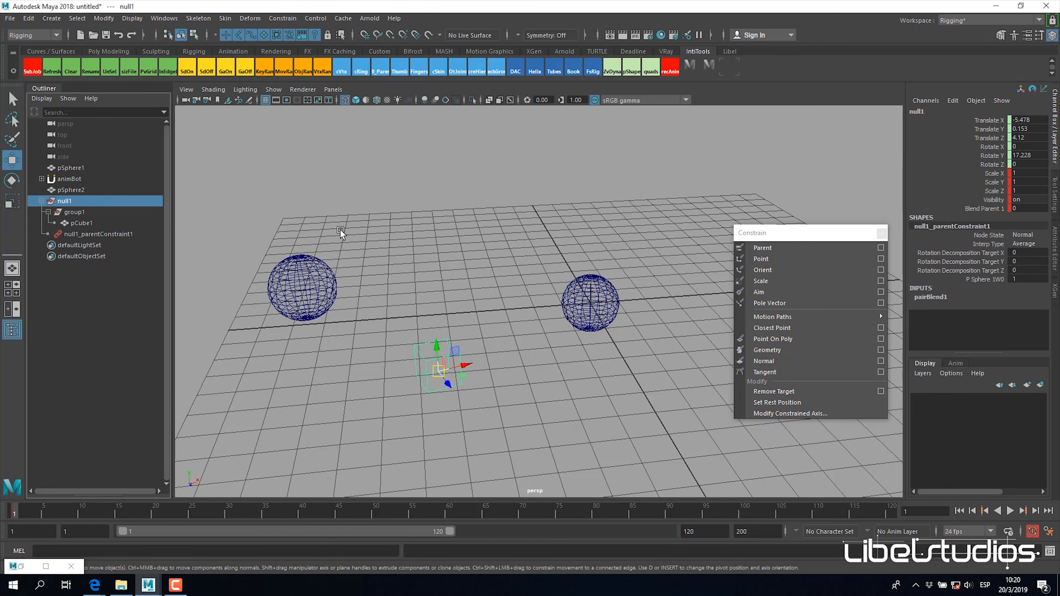
middle_click_drag(622, 330, 630, 299, "alt")
right_click_drag(630, 299, 647, 326, "alt")
left_click_drag(647, 326, 666, 322, "alt")
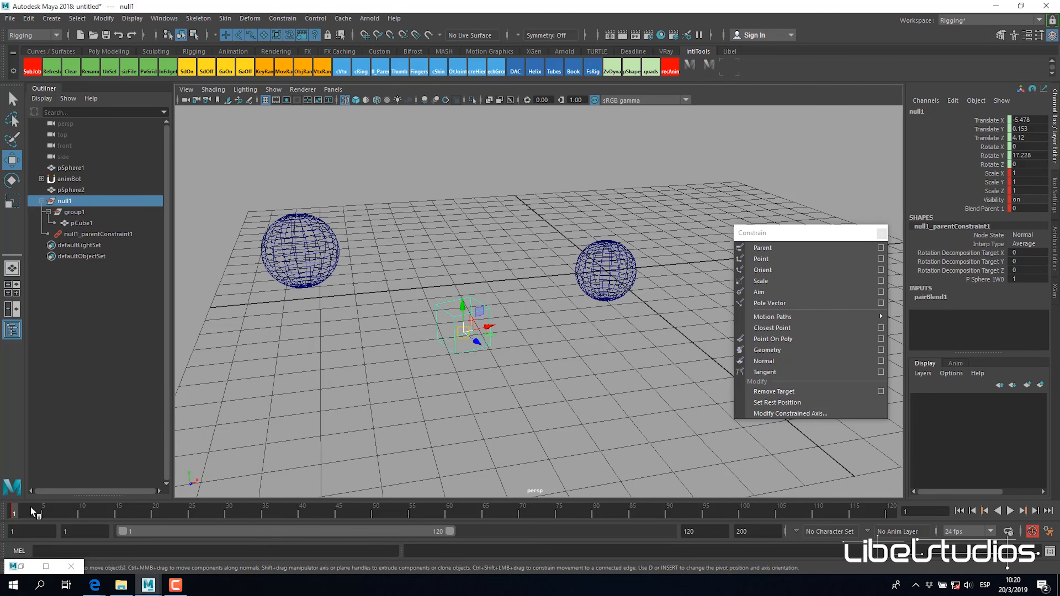
left_click_drag(316, 445, 277, 456, "alt")
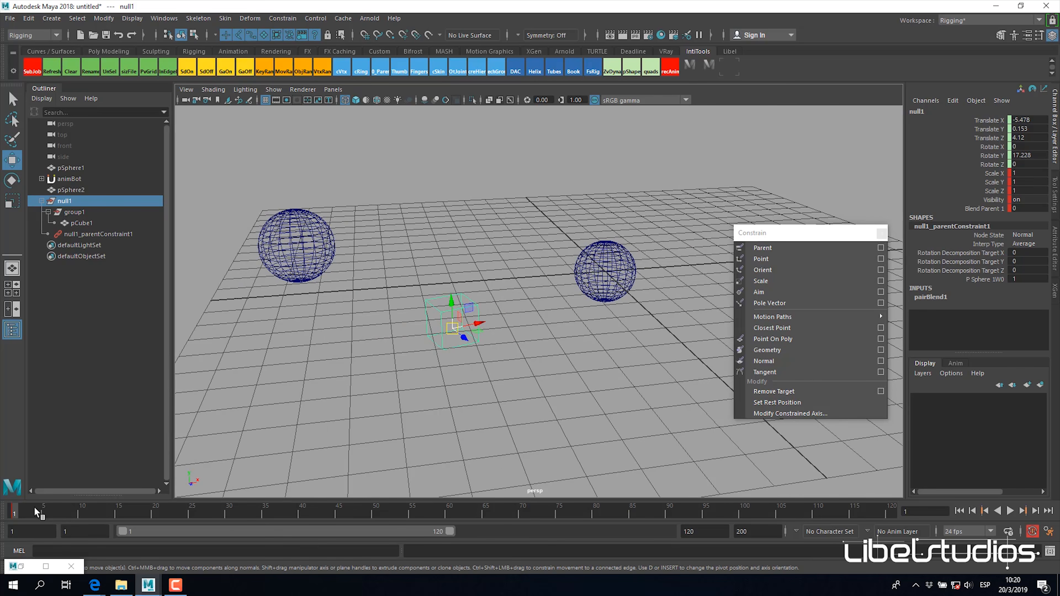
key("alt+v")
mouse_move(453, 329)
left_mouse_down()
mouse_move(666, 316)
mouse_move(642, 328)
mouse_move(475, 285)
left_mouse_up()
left_click(194, 518)
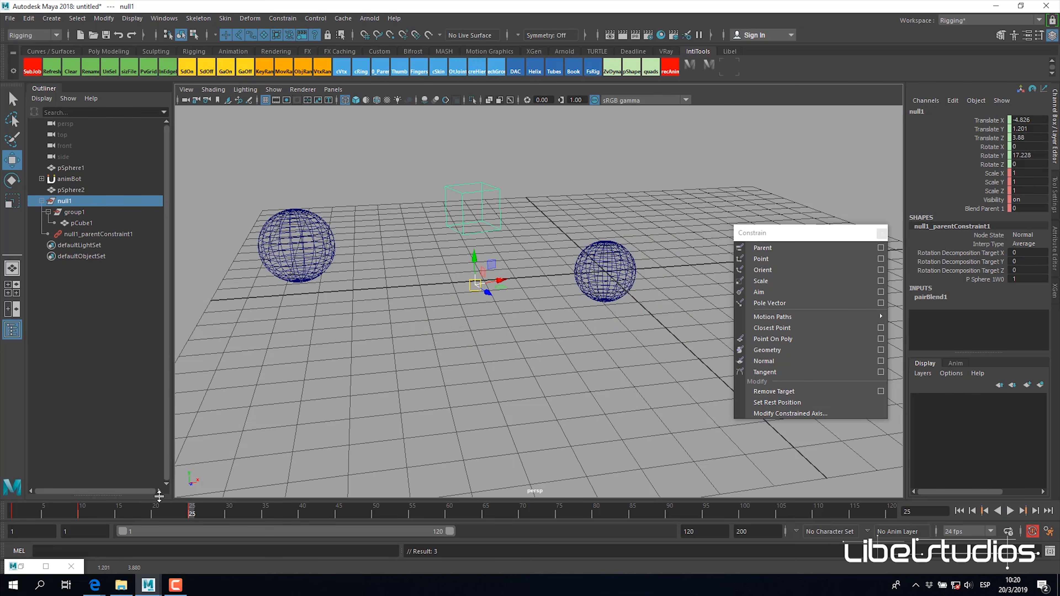
left_click_drag(271, 518, 301, 513)
left_click_drag(474, 284, 411, 341)
left_click_drag(154, 506, 3, 520)
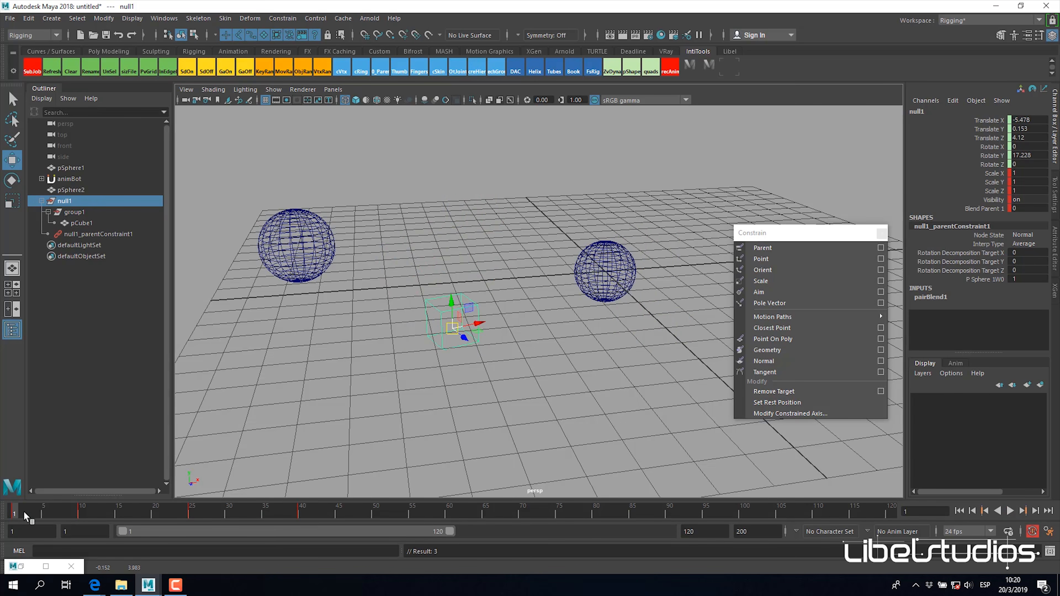
Step: Scrub and play the animation with pCube1 and group1 selected to compare the motion at each hierarchy level
left_click(123, 223)
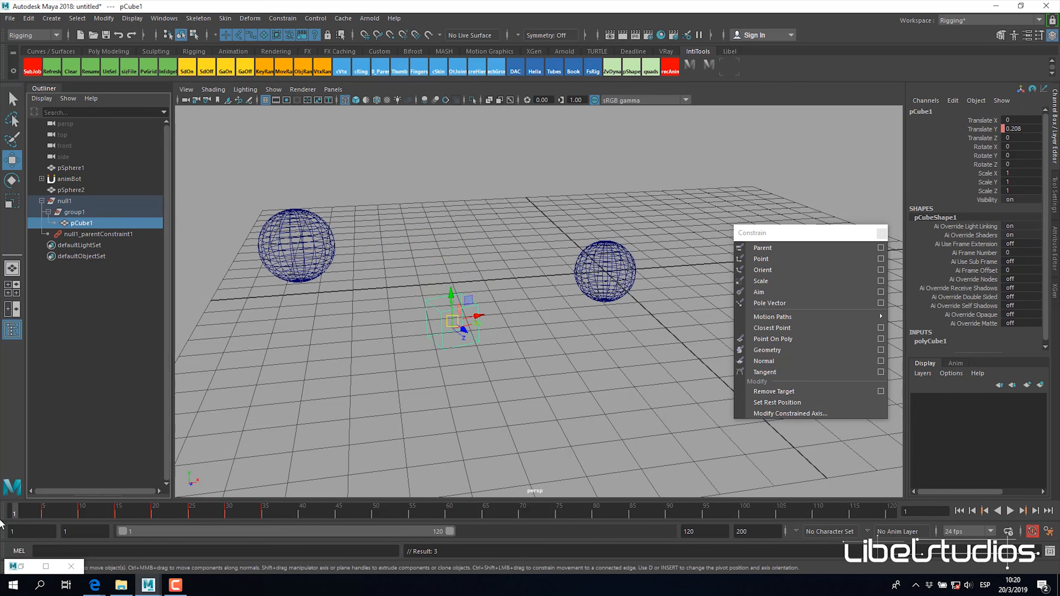
left_click_drag(22, 517, 252, 515)
left_click_drag(26, 515, 14, 515)
left_click(74, 212)
middle_click_drag(509, 315, 504, 312, "alt")
key("alt+v")
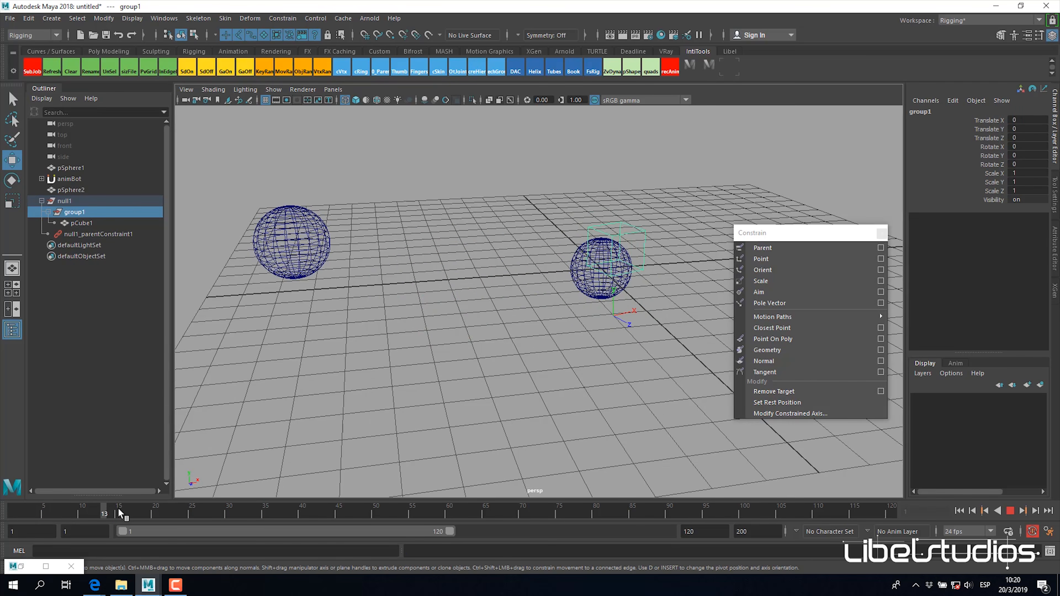
mouse_move(216, 517)
left_mouse_down()
mouse_move(66, 526)
mouse_move(199, 527)
left_mouse_up()
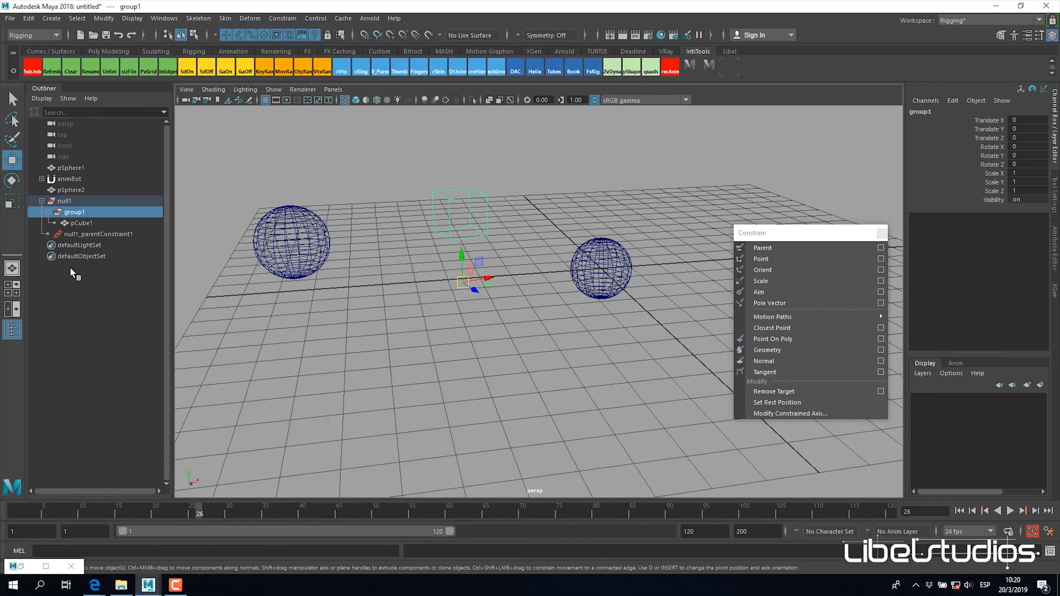
Step: Key null1's Blend Parent 1 at frame 26 and set it to 1 at frame 27
left_click(75, 201)
left_click(993, 208)
right_click(994, 208)
left_click(1012, 214)
left_click(206, 514)
middle_click_drag(414, 254, 600, 266)
left_click_drag(600, 266, 606, 283, "alt")
key("w")
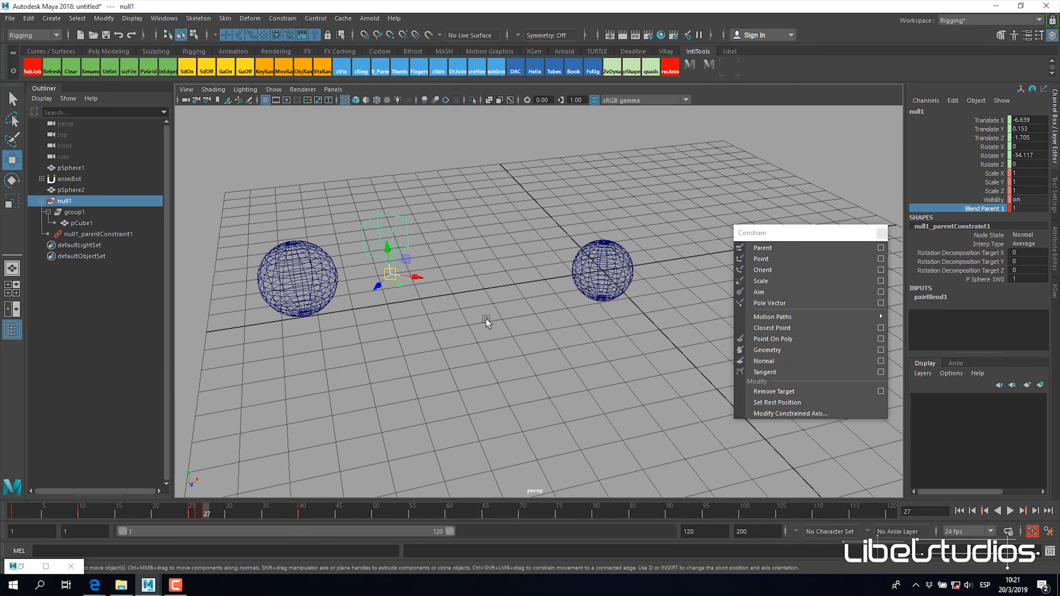
Step: Try rotating pSphere1 about Y at frame 27 before and after playing the blend animation, undoing each rotation
left_click(592, 269)
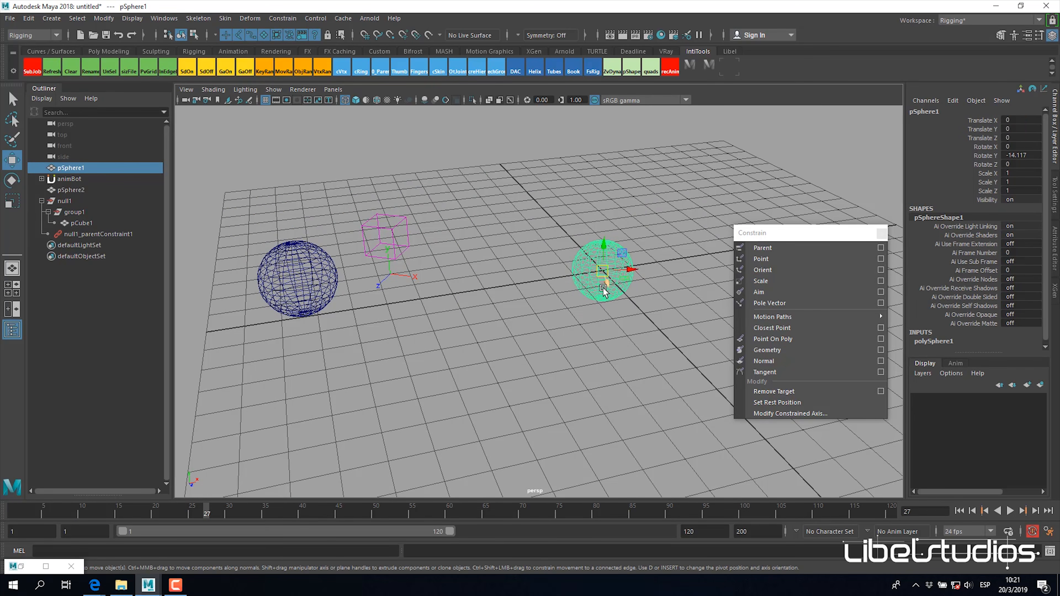
key("e")
left_click_drag(589, 279, 605, 282)
key("ctrl+z")
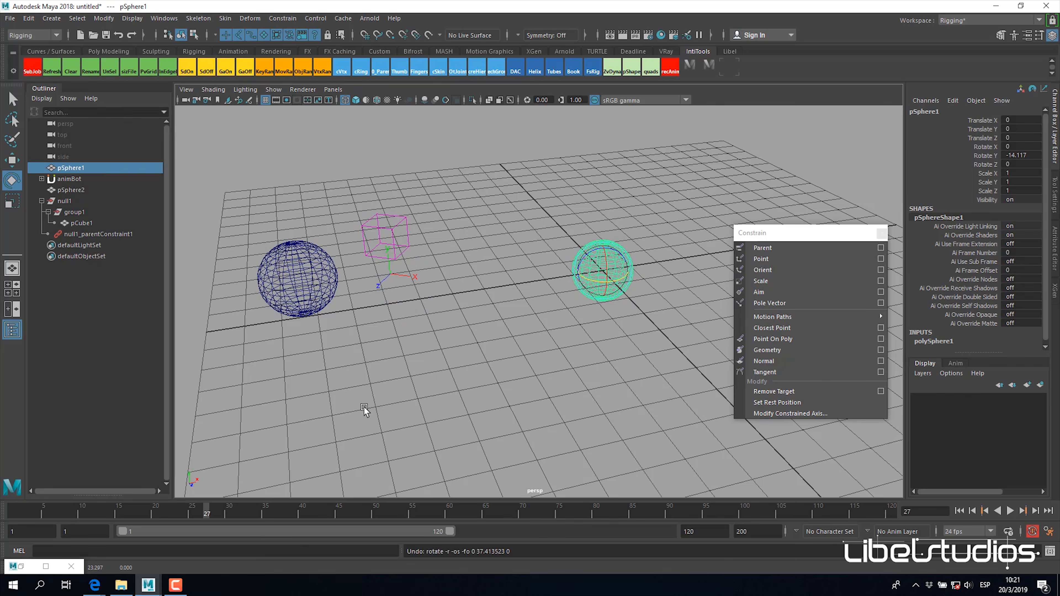
key("alt+v")
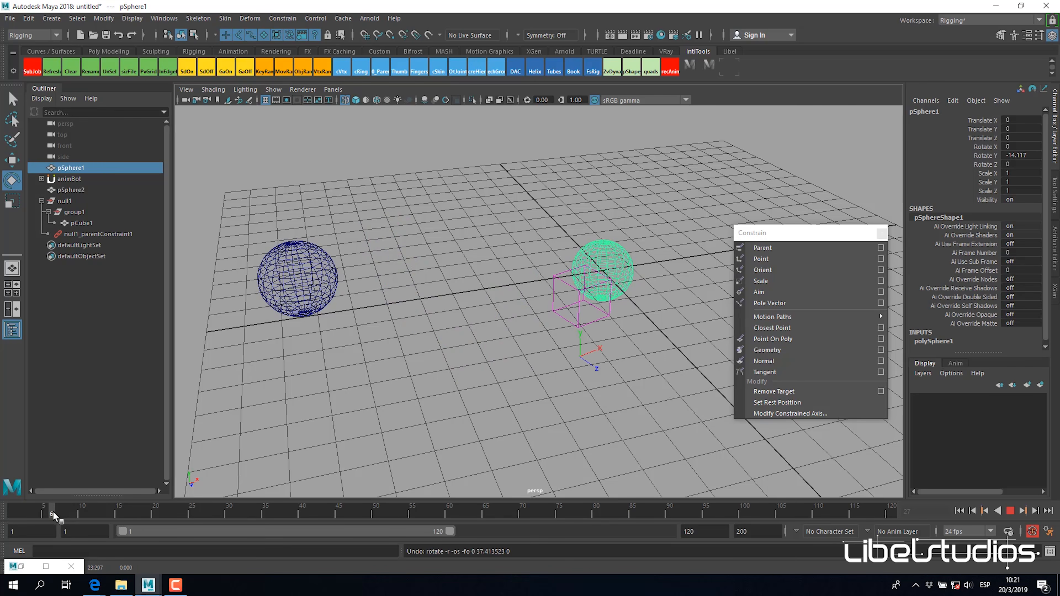
mouse_move(165, 516)
left_mouse_down()
mouse_move(227, 516)
mouse_move(102, 511)
mouse_move(207, 515)
left_mouse_up()
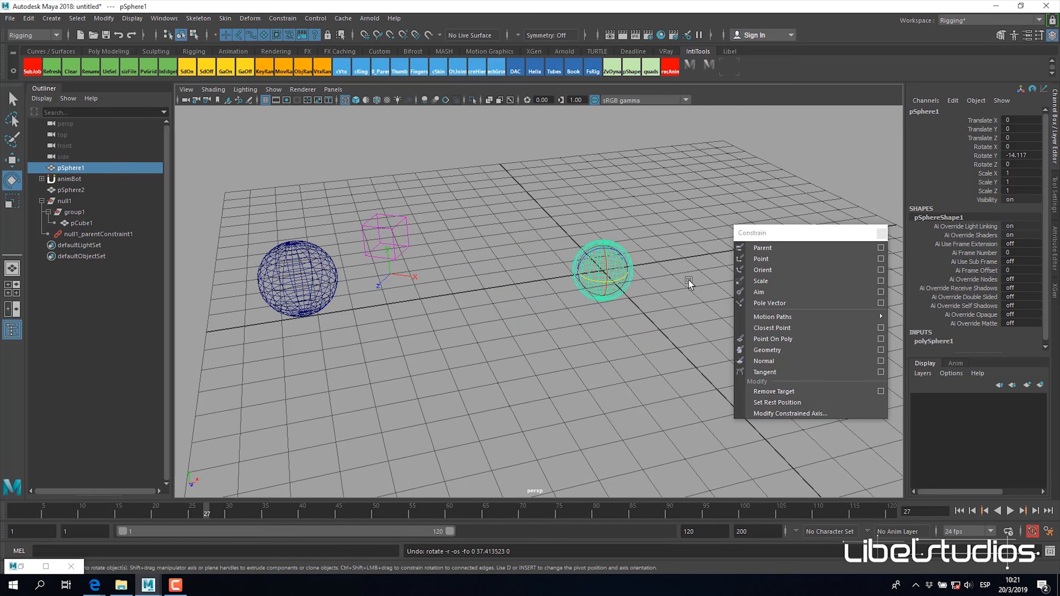
mouse_move(592, 286)
left_mouse_down()
mouse_move(613, 288)
mouse_move(605, 287)
left_mouse_up()
key("ctrl+z")
Step: Key pSphere1's Rotate Y at about 24.7 degrees on frame 1 and about -34.7 degrees on frame 60
left_click_drag(202, 507, 12, 513)
left_click(993, 156)
middle_click_drag(592, 332, 634, 226)
right_click(992, 158)
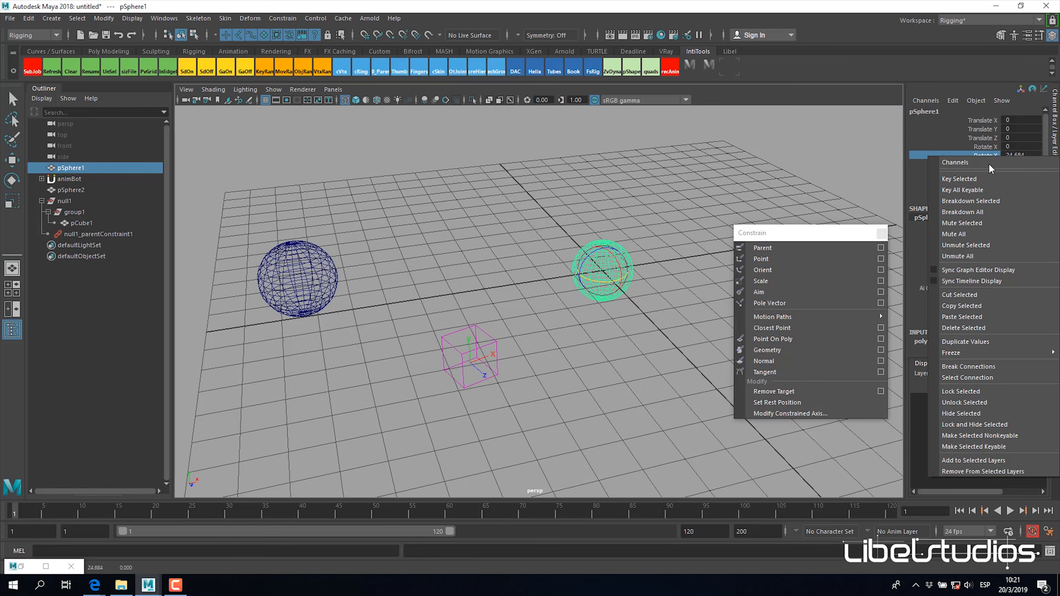
left_click(966, 180)
left_click(450, 512)
middle_click_drag(549, 397, 501, 392)
right_click(988, 159)
left_click(978, 176)
Step: Play and scrub the animation to examine how null1 switches from its own keys to following pSphere1
left_click_drag(430, 510, 10, 549)
left_click(1007, 510)
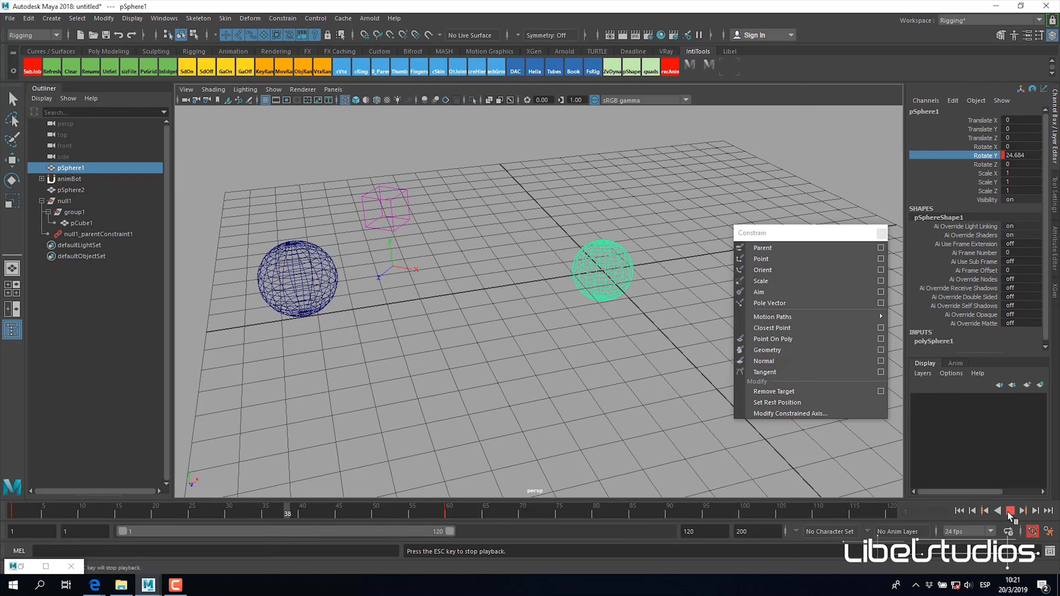
mouse_move(155, 526)
left_mouse_down()
mouse_move(221, 524)
mouse_move(185, 525)
mouse_move(208, 525)
left_mouse_up()
key("e")
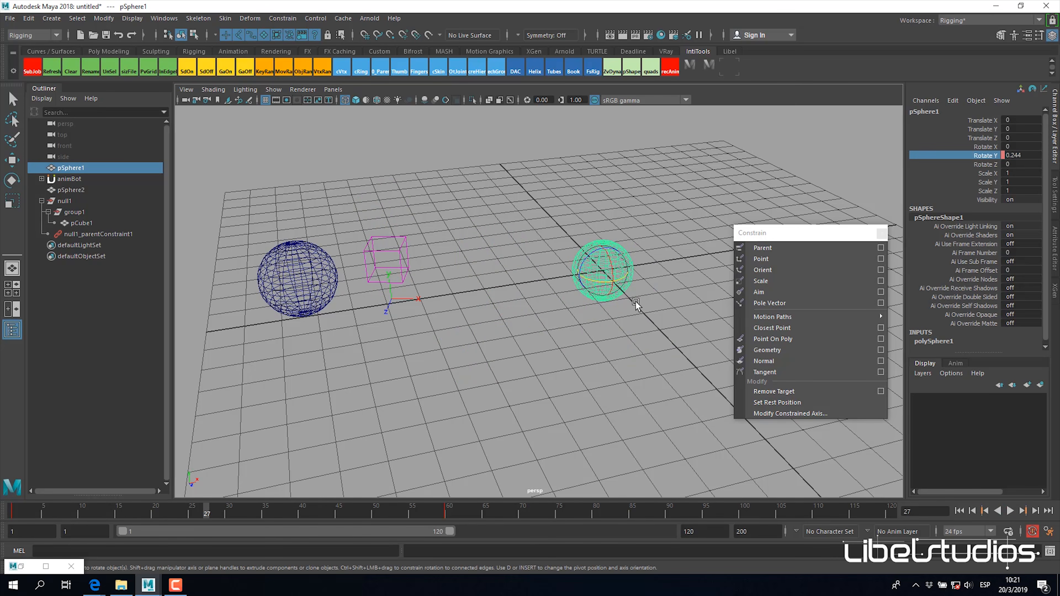
left_click_drag(613, 309, 593, 330, "alt")
left_click(87, 233)
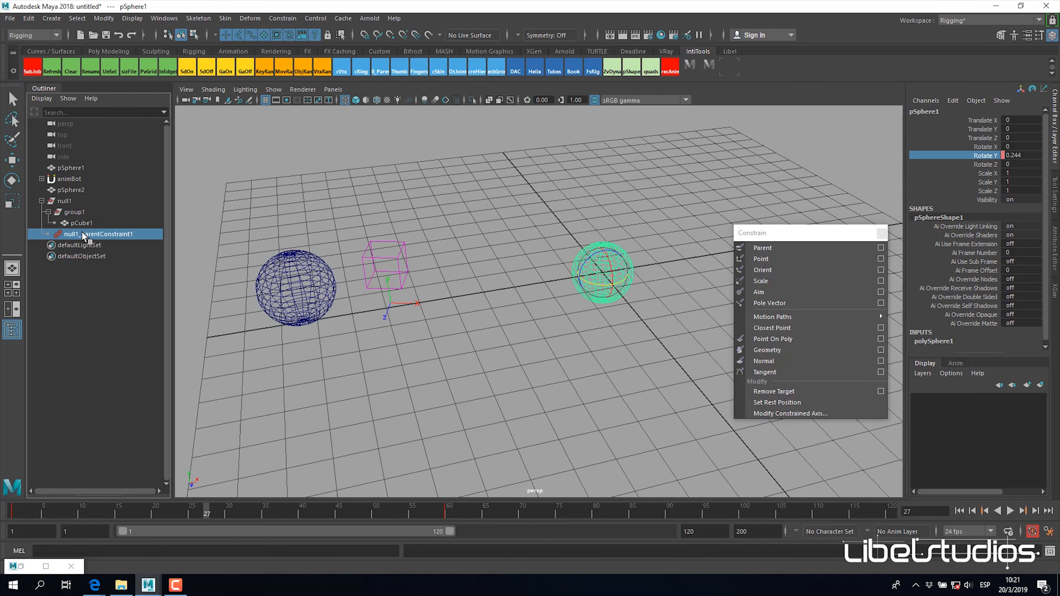
left_click(65, 201)
left_click(199, 514)
left_click_drag(201, 515, 376, 536)
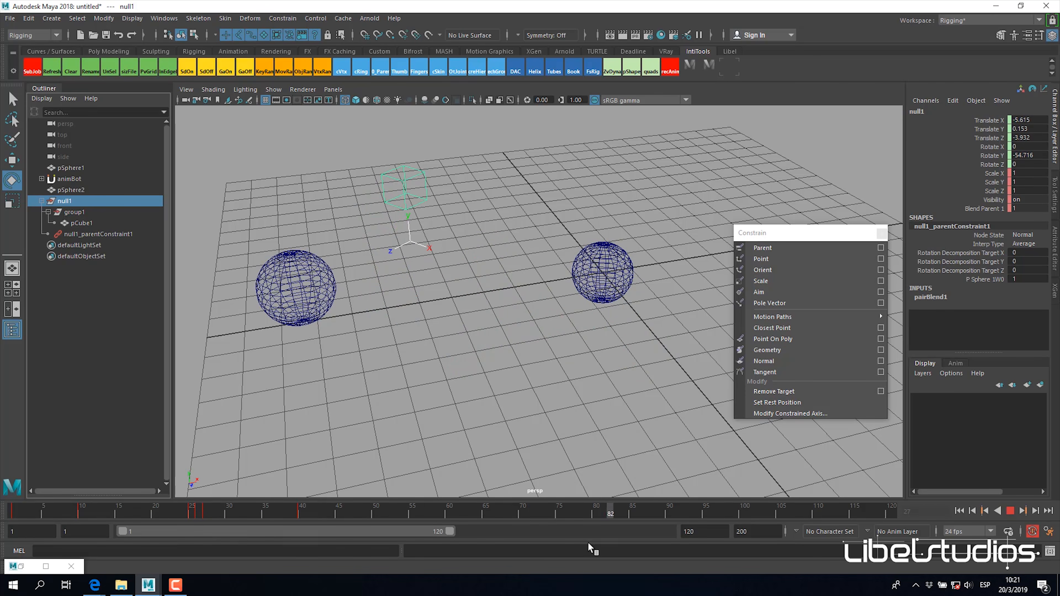
Step: Rotate pSphere1 to about -133 degrees about Y at frame 86
left_click(628, 288)
left_click_drag(432, 510, 641, 505)
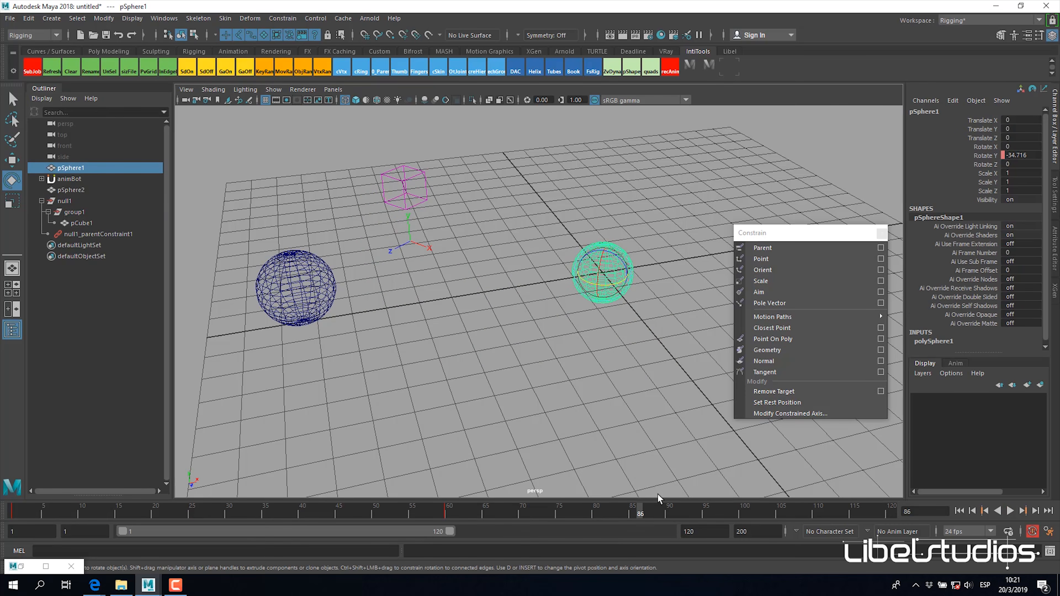
left_click_drag(611, 286, 579, 284)
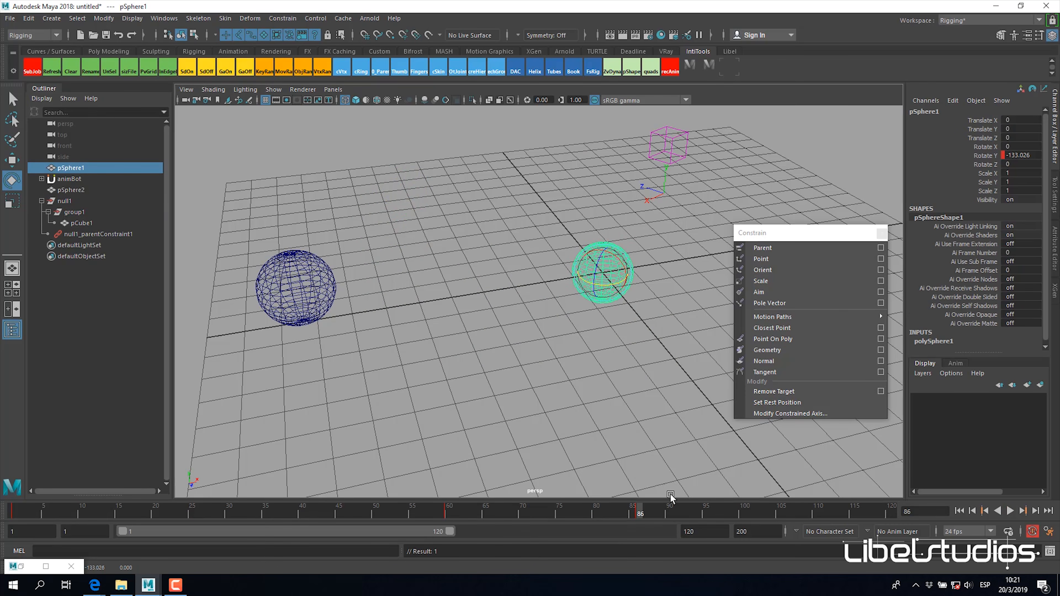
Step: Set null1's Blend Parent 1 to 0 at frame 86 to release it from pSphere1
left_click(66, 201)
left_click(992, 210)
middle_click_drag(576, 331, 522, 308)
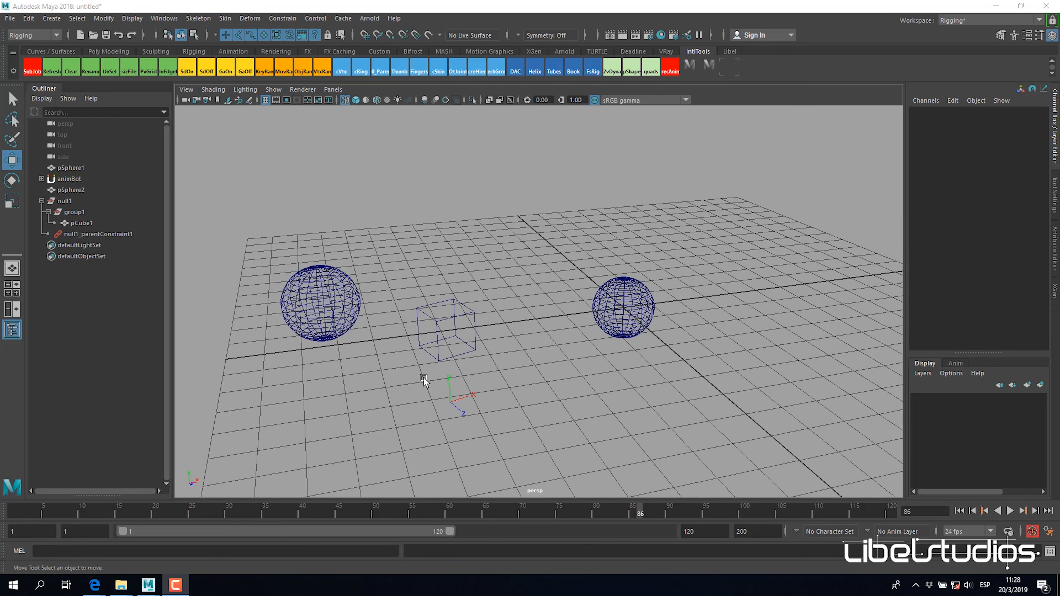
Step: Delete all of null1's animation keys across the timeline, keeping its parent constraint
left_click(76, 202)
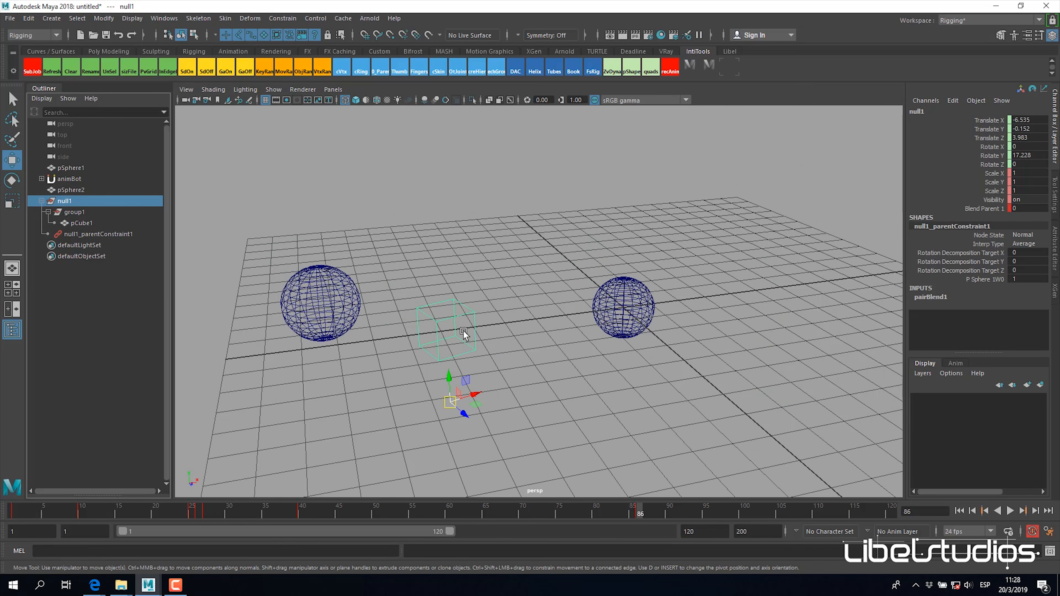
left_click(333, 316)
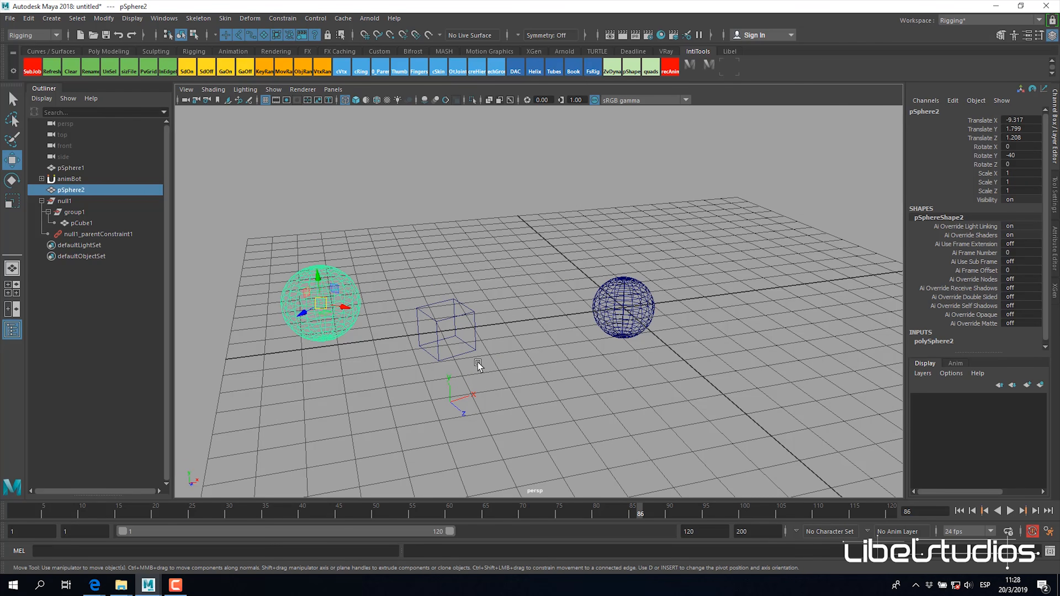
left_click(105, 235)
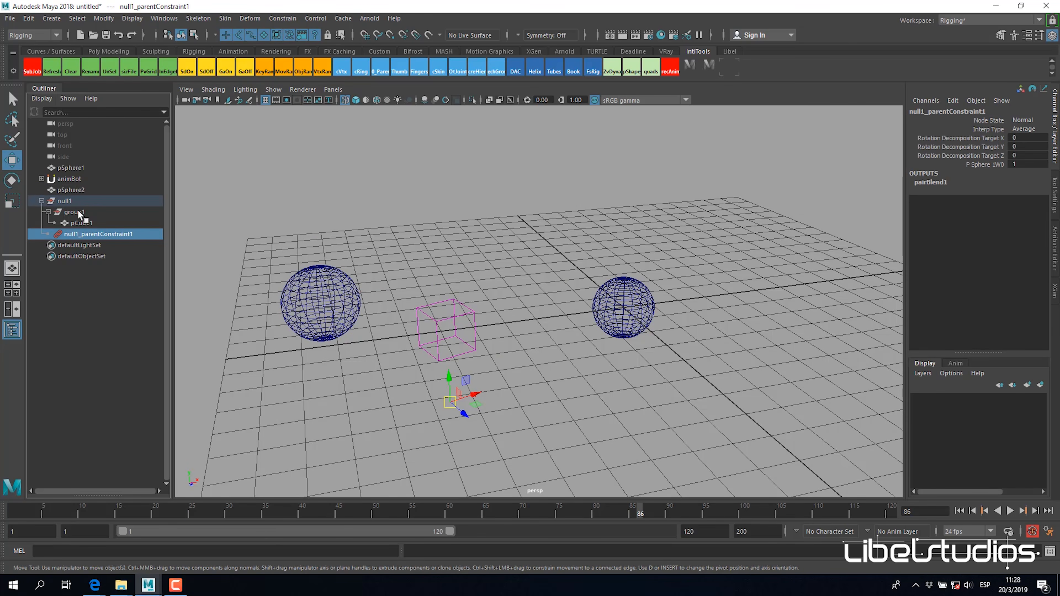
left_click(54, 201)
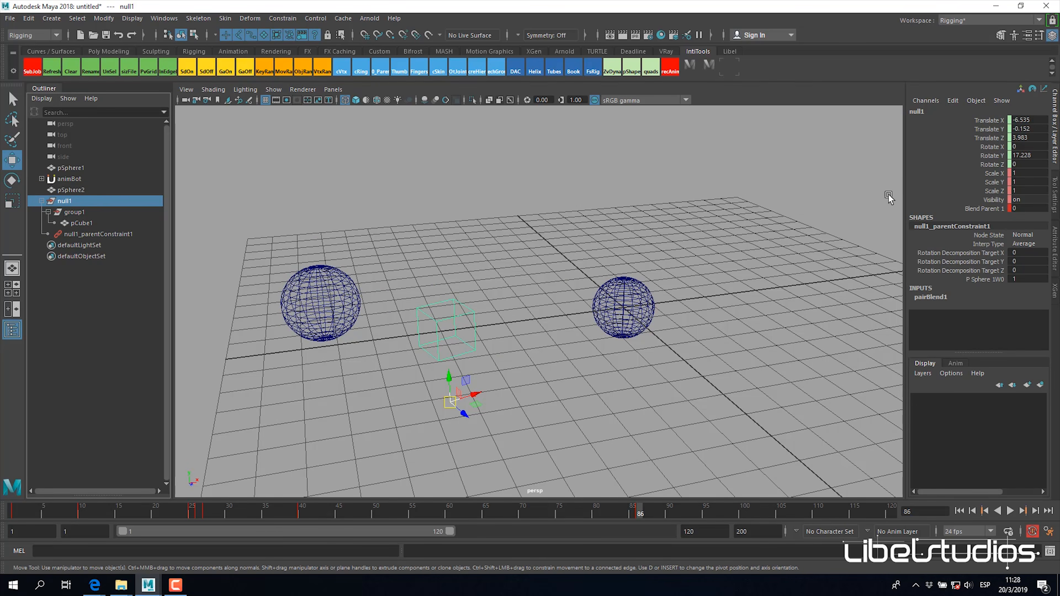
left_click_drag(692, 508, 16, 510, "shift")
right_click(19, 510)
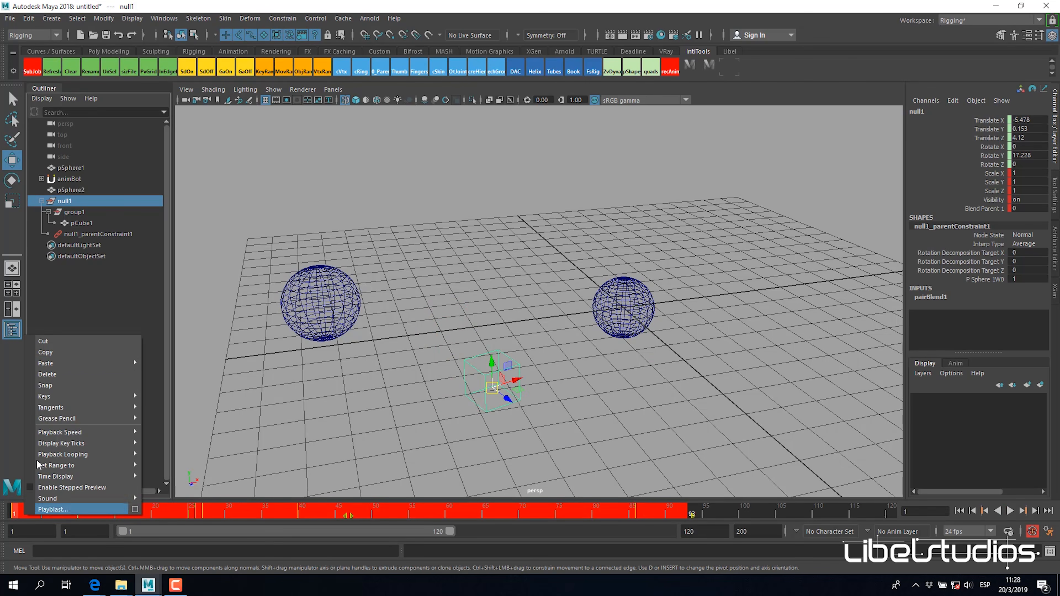
left_click(48, 374)
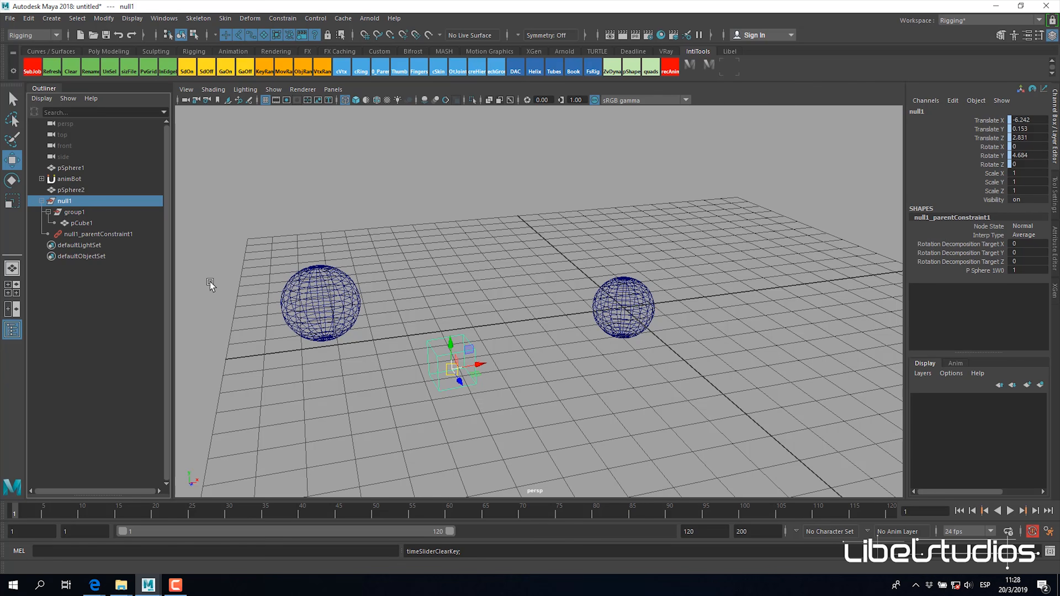
Step: Add pSphere2 as a second parent constraint target of null1, maintaining offset, with a weight of 1
left_click(88, 189)
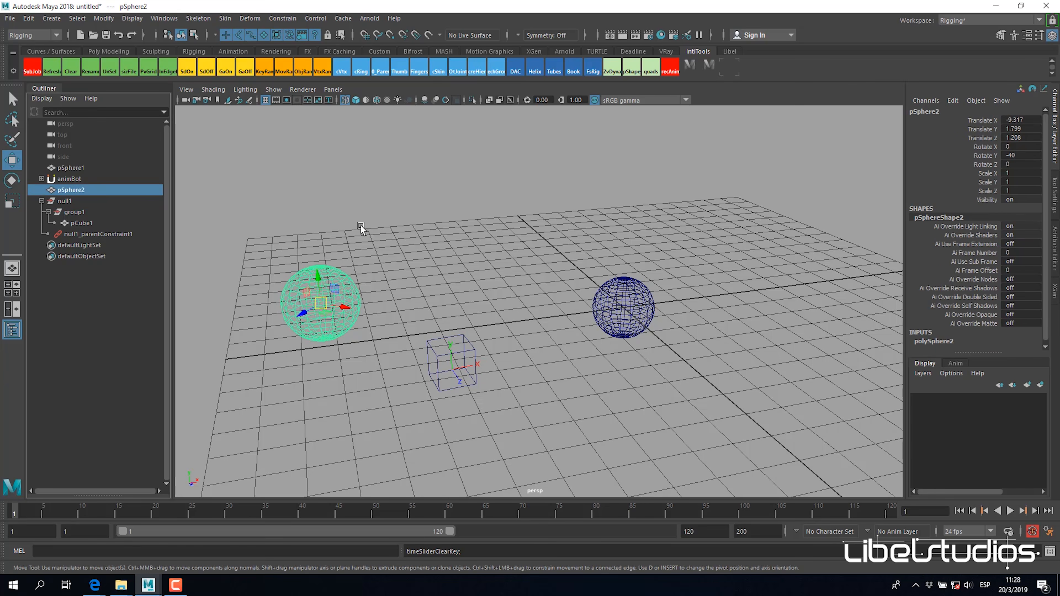
left_click(71, 200, "ctrl")
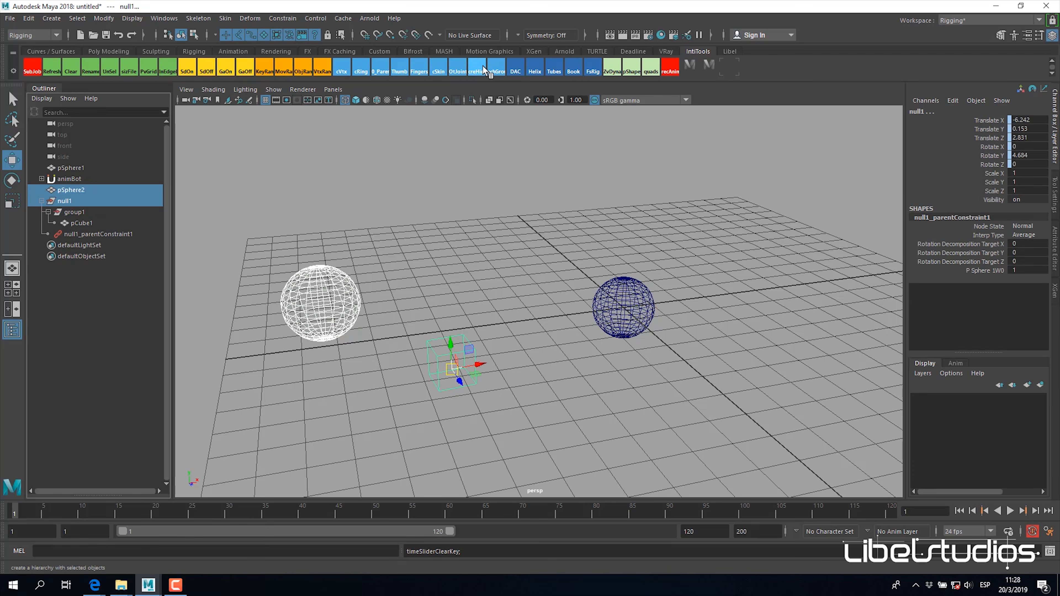
left_click(282, 18)
left_click(388, 46)
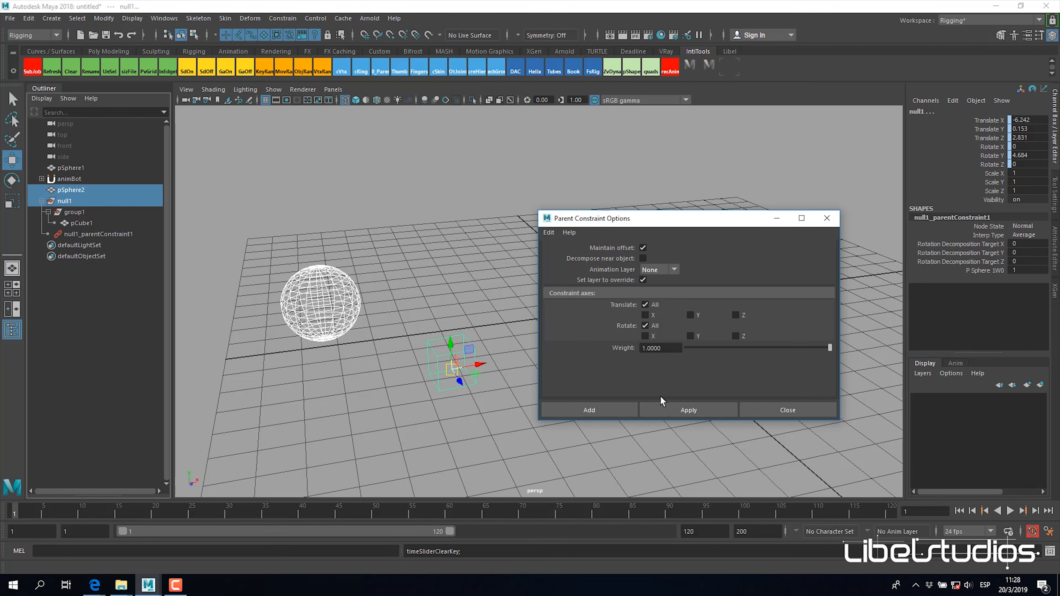
left_click(686, 408)
left_click(827, 218)
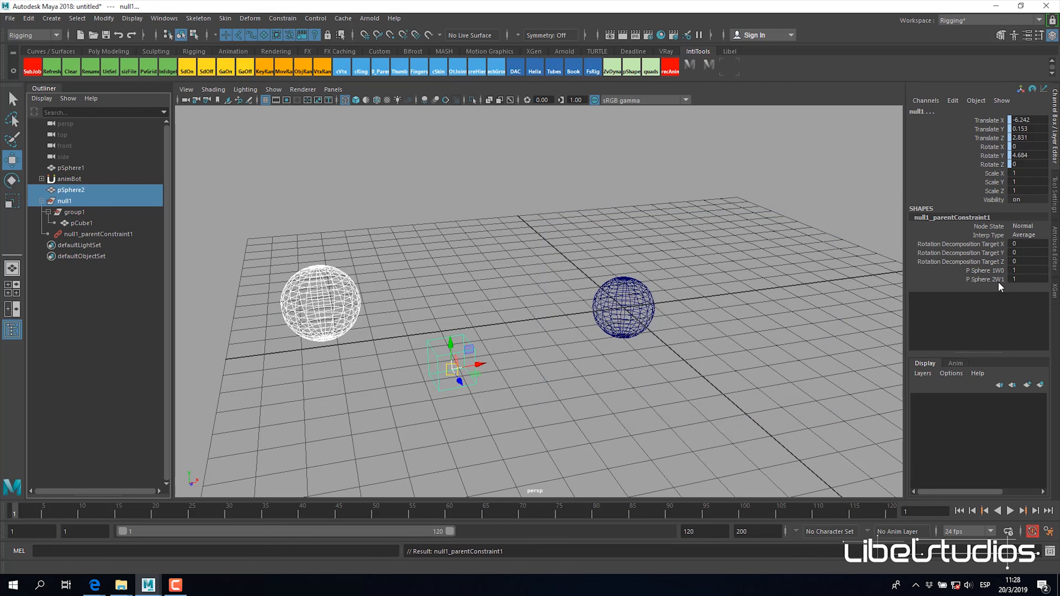
Step: Inspect null1_parentConstraint1's target offsets and scrub to frame 60 to examine how null1 reacts to pSphere1's rotation with both targets active
left_click(90, 234)
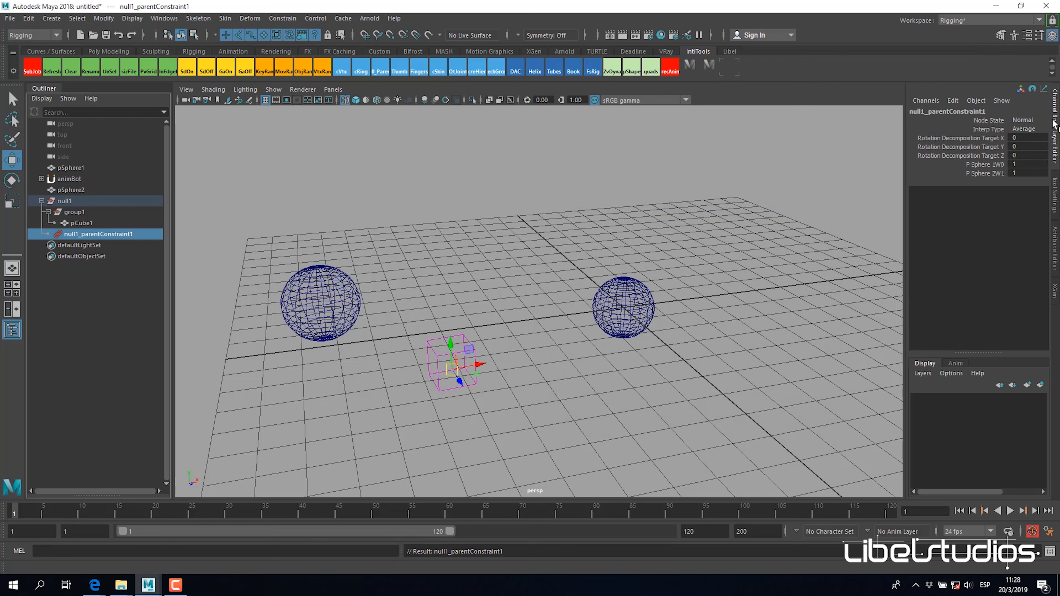
left_click(1055, 231)
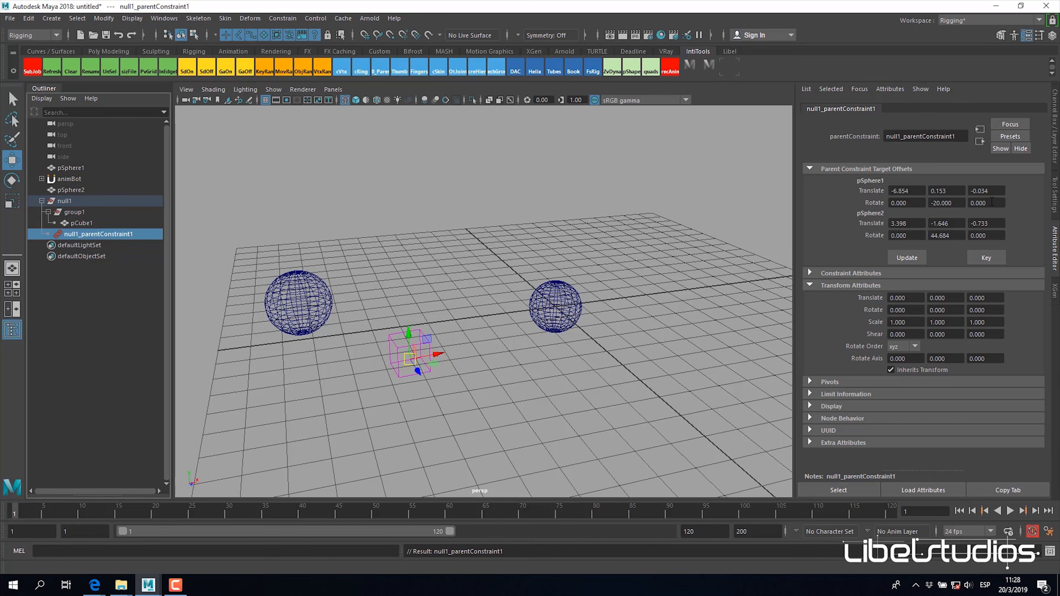
double_click(901, 192)
left_click(1054, 139)
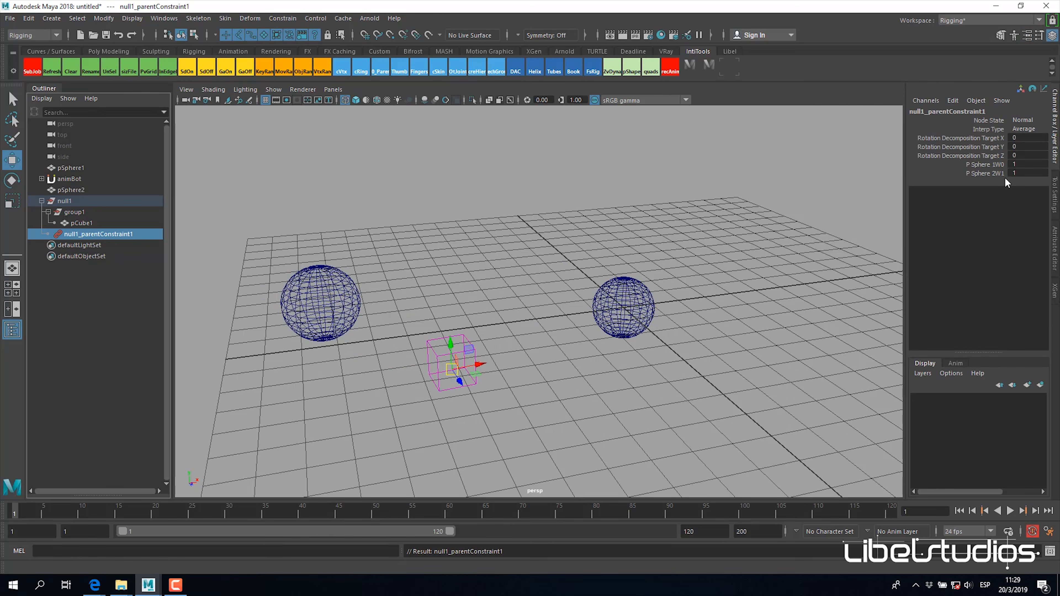
left_click(118, 513)
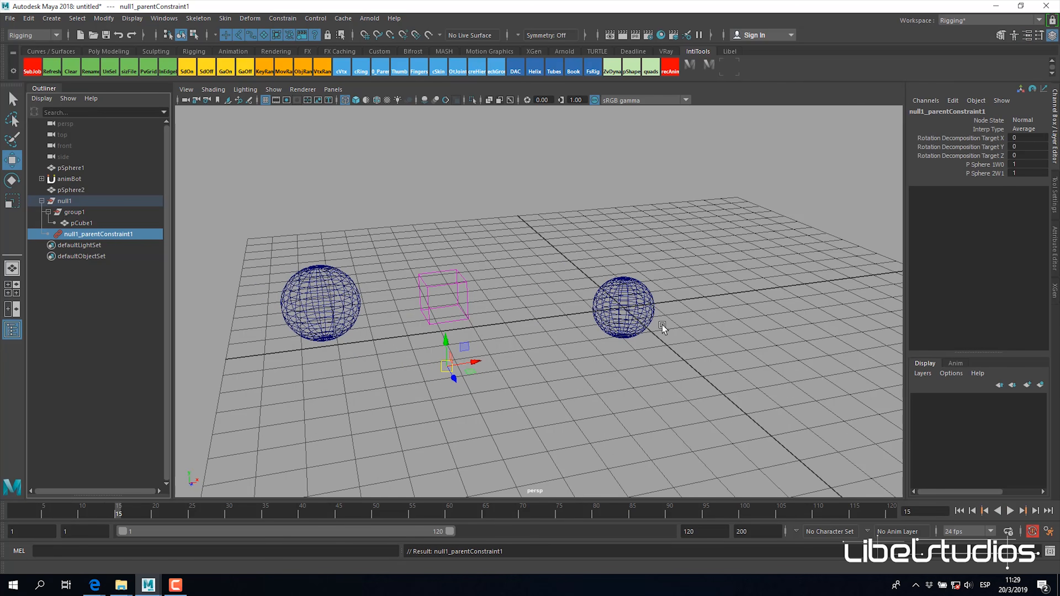
left_click(627, 325)
left_click(989, 155)
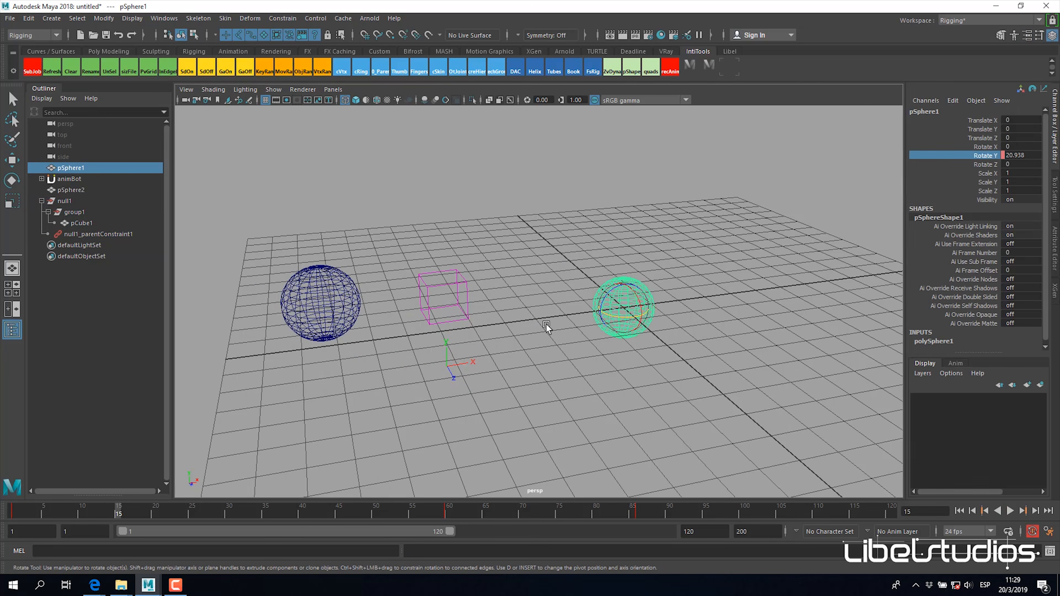
left_click_drag(126, 512, 449, 513)
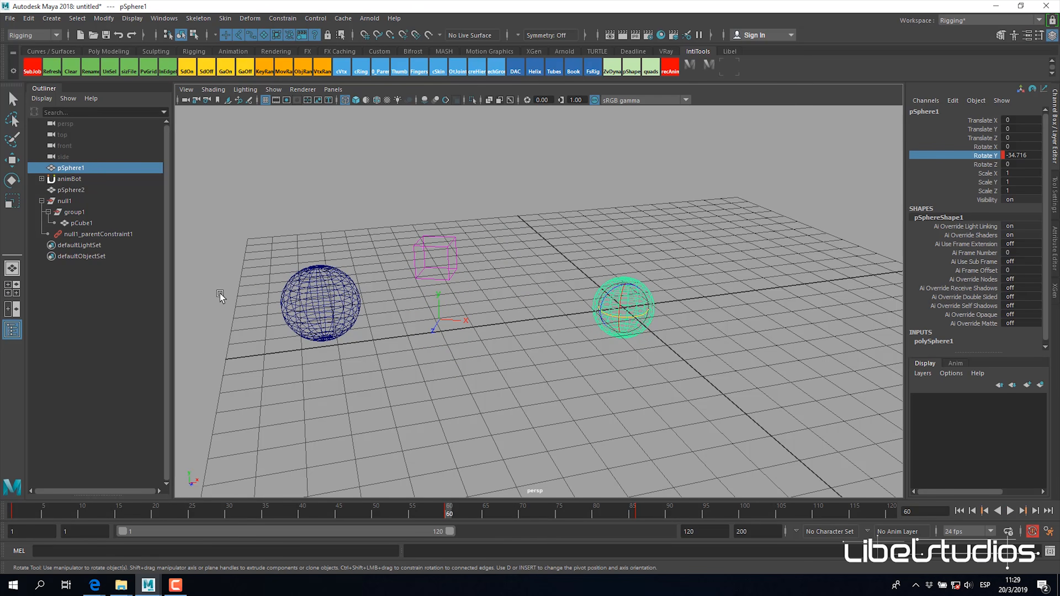
Step: Key null1_parentConstraint1's target weights at frame 60, with pSphere1 at 1 and pSphere2 at 0
left_click(93, 235)
key("w")
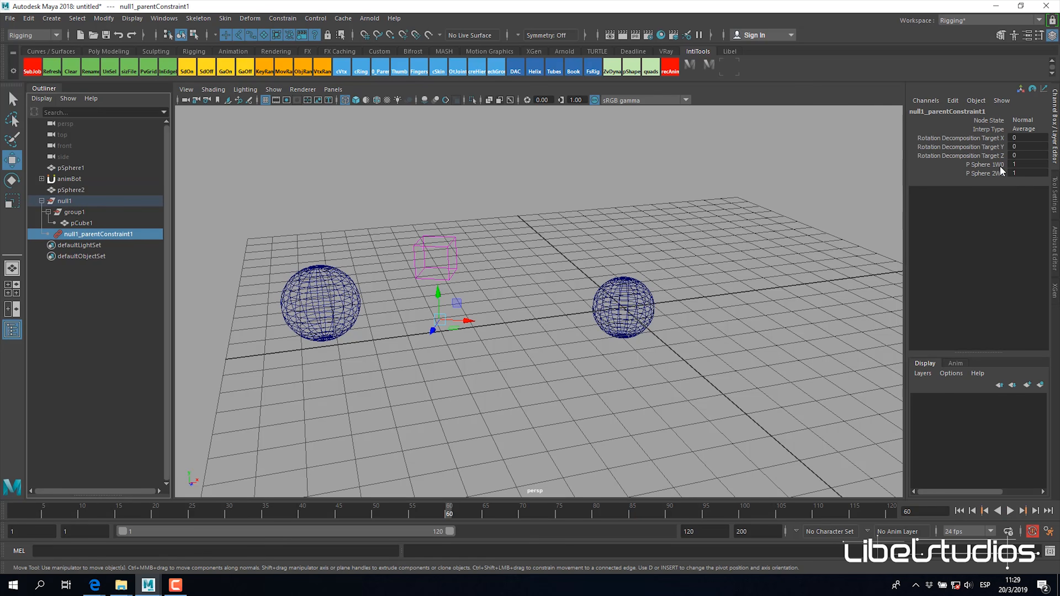
left_click_drag(999, 163, 997, 173)
right_click(997, 172)
left_click(1024, 189)
left_click(1027, 173)
type("0")
key("Return")
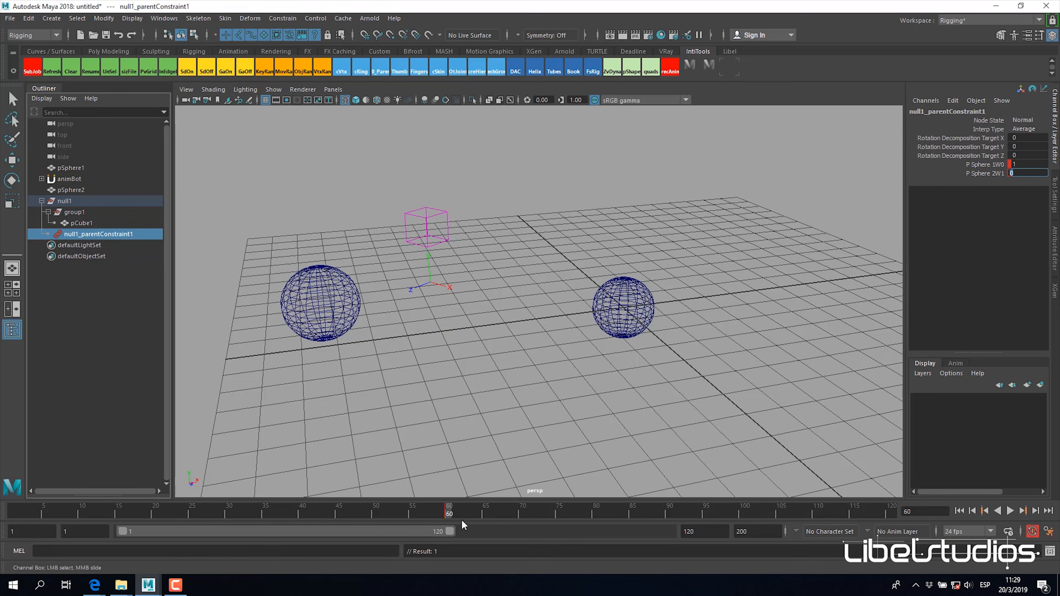
Step: Key the constraint weights at frame 65 with pSphere1 at 0 and pSphere2 at 1, and play back the switch between targets
left_click(485, 509)
left_click(1027, 163)
type("0")
key("Tab")
type("1")
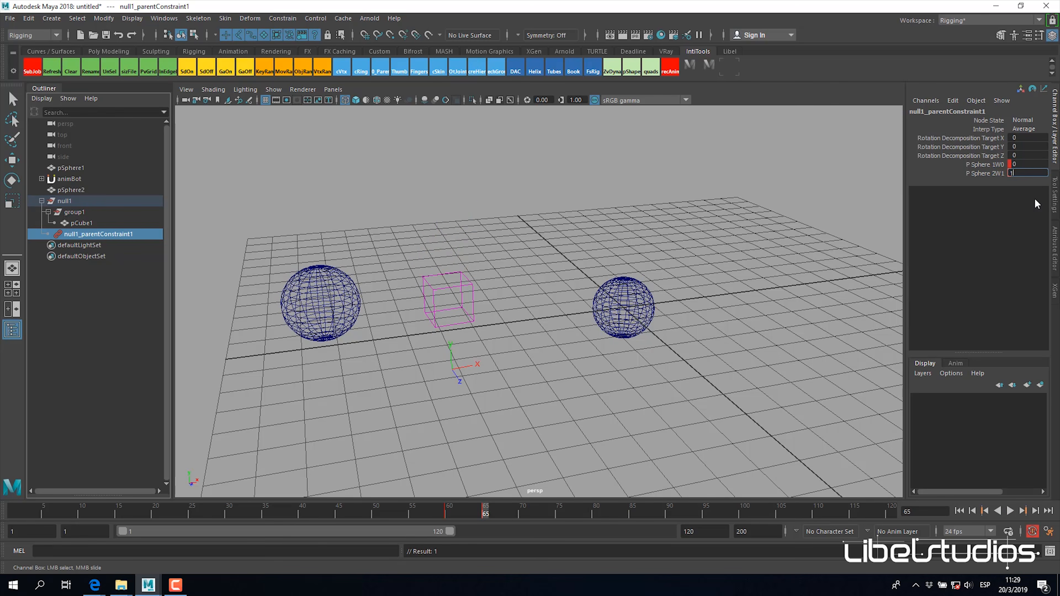
left_click_drag(449, 517, 485, 514)
key("alt+v")
left_click_drag(473, 513, 453, 516)
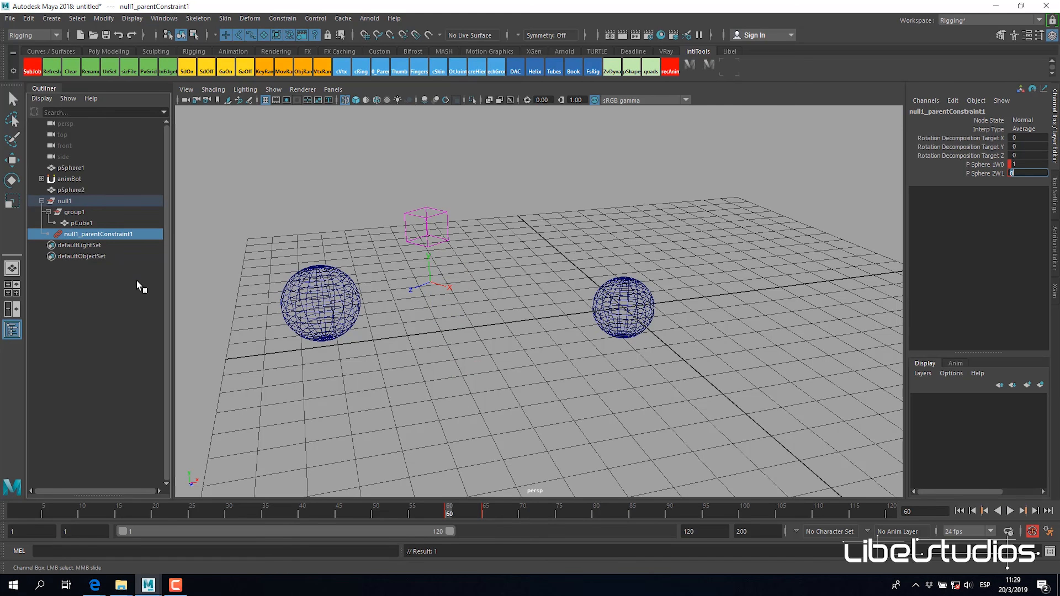
Step: Set null1_parentConstraint1's translate and rotate offsets for pSphere1 to 0
left_click(1053, 274)
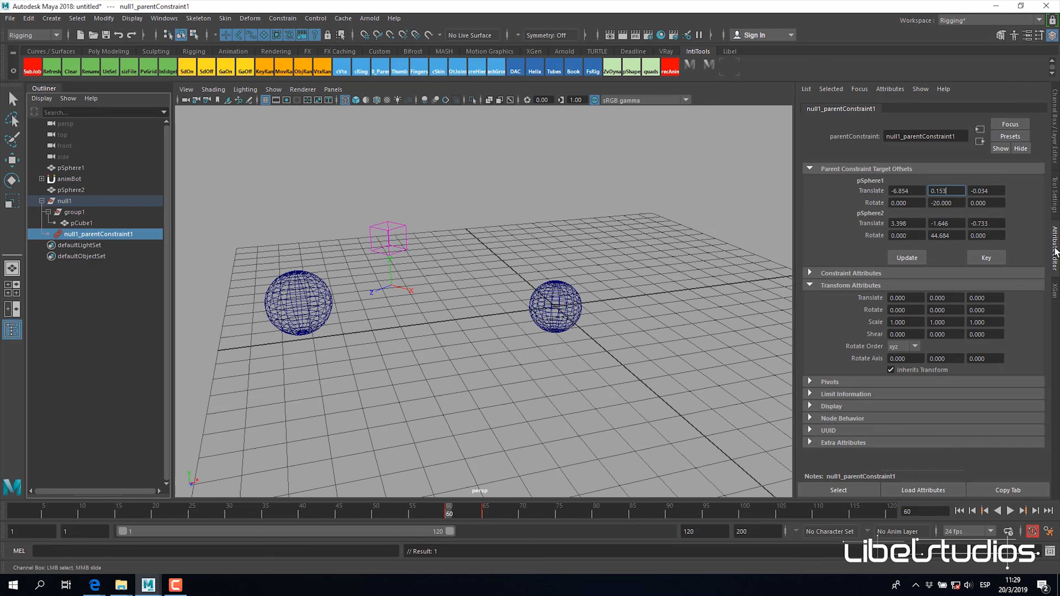
left_click_drag(890, 191, 922, 188)
type("0")
key("Tab")
type("0")
key("Tab")
type("0")
key("Tab")
type("0")
key("Tab")
type("0")
key("Tab")
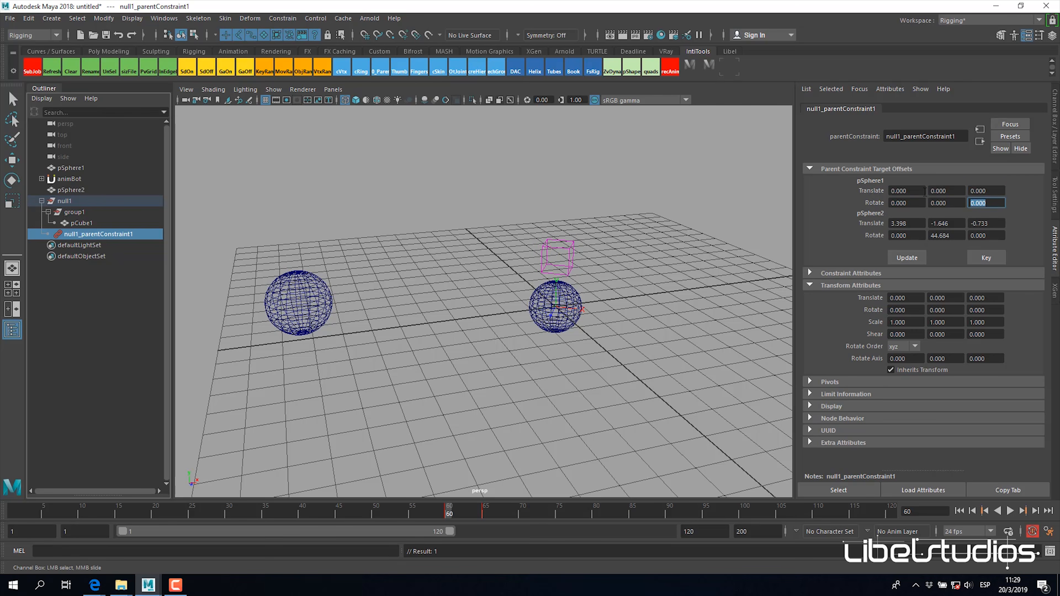
Step: Play the animation and go to frame 65 to examine how null1 follows each sphere with pSphere1's offsets zeroed
key("alt+v")
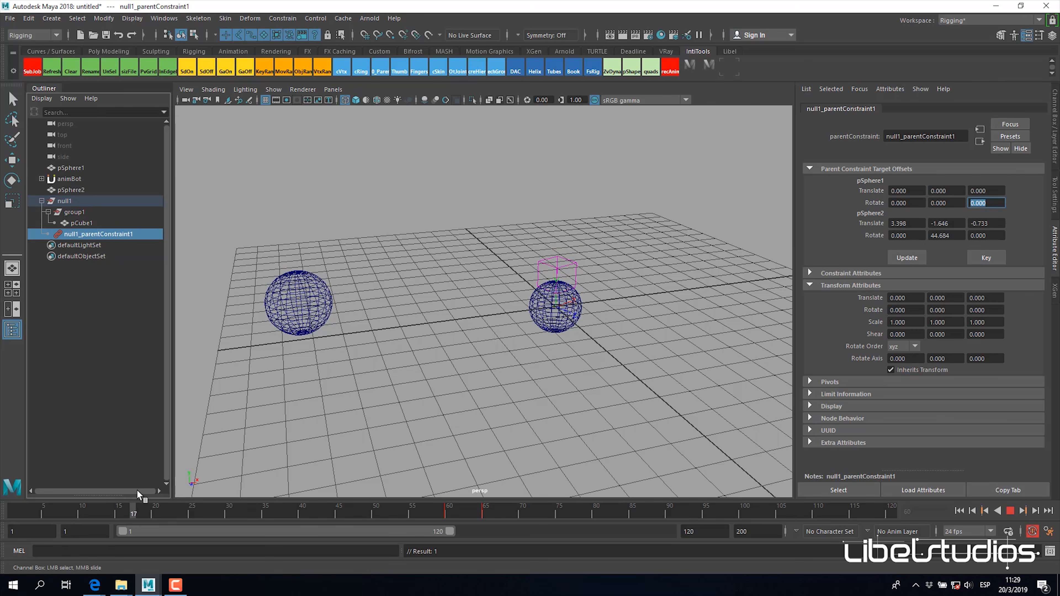
key("alt+v")
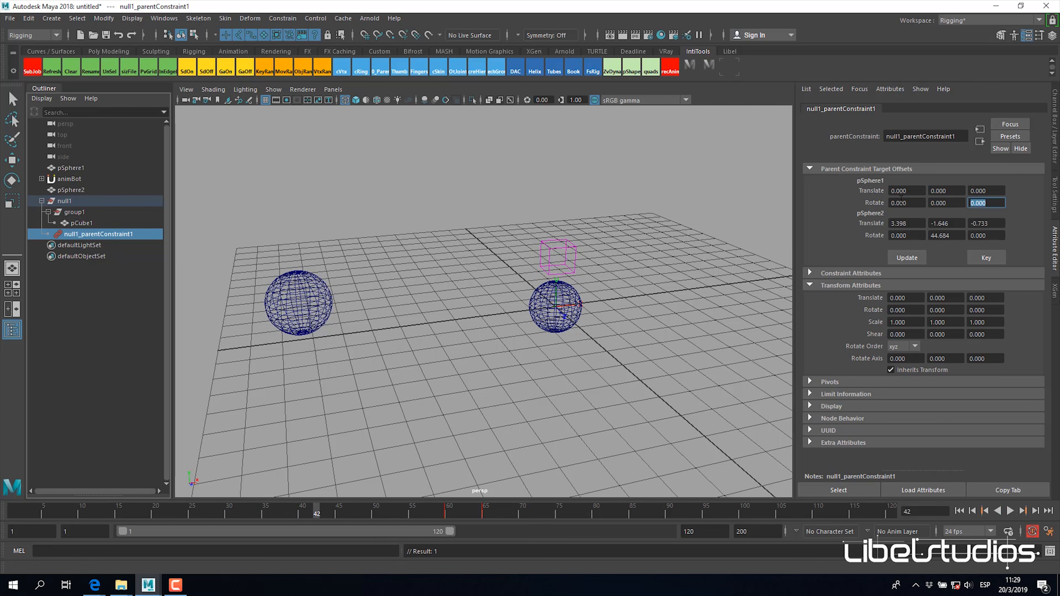
key("alt+v")
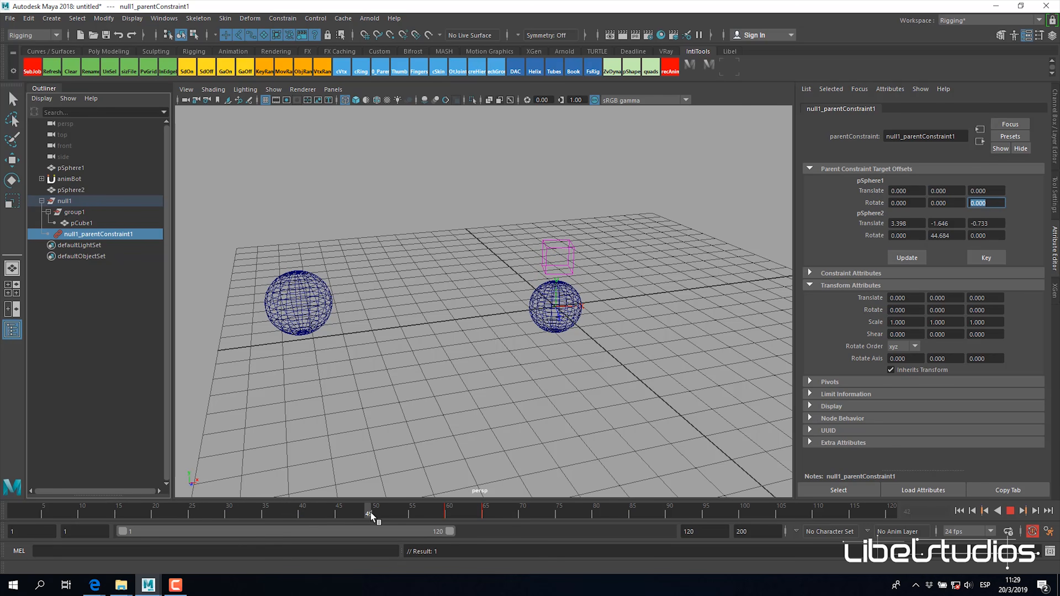
left_click(484, 509)
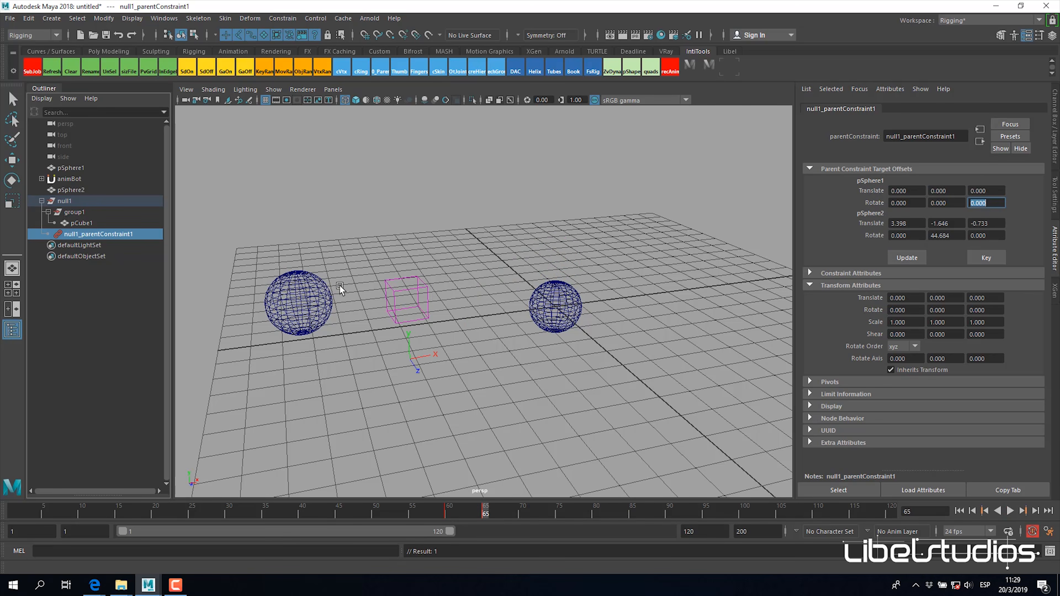